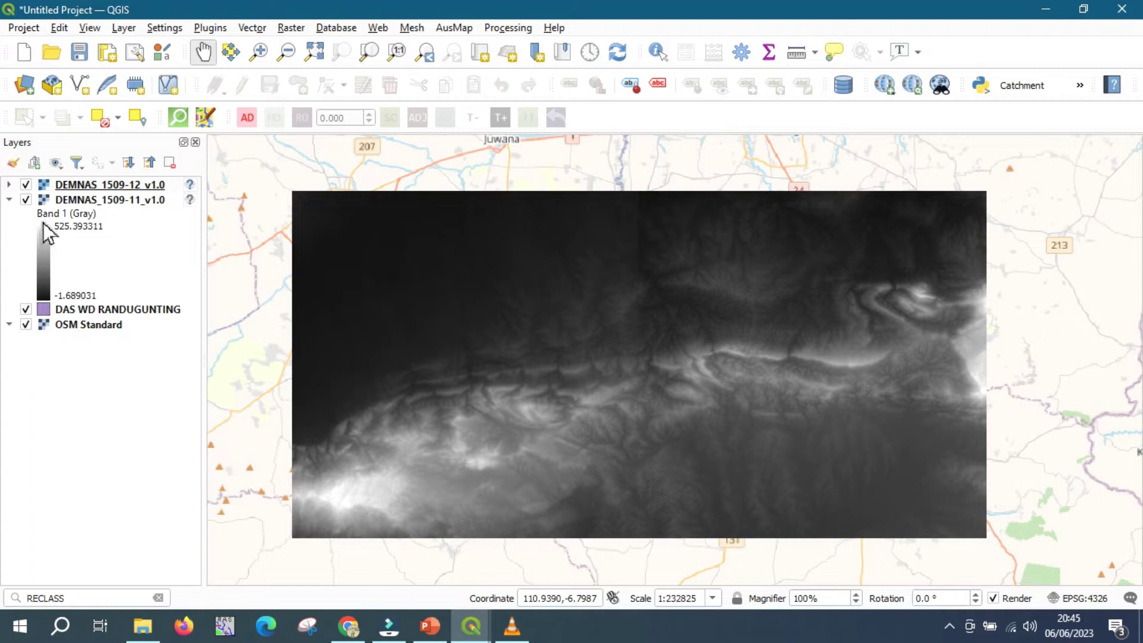
Collapse the DEMNAS_1509-11_v1.0 legend and toggle the visibility of both DEMNAS rasters to check the area each covers.
{"action": "left_click", "coordinate": [9, 199]}
{"action": "left_click", "coordinate": [25, 184]}
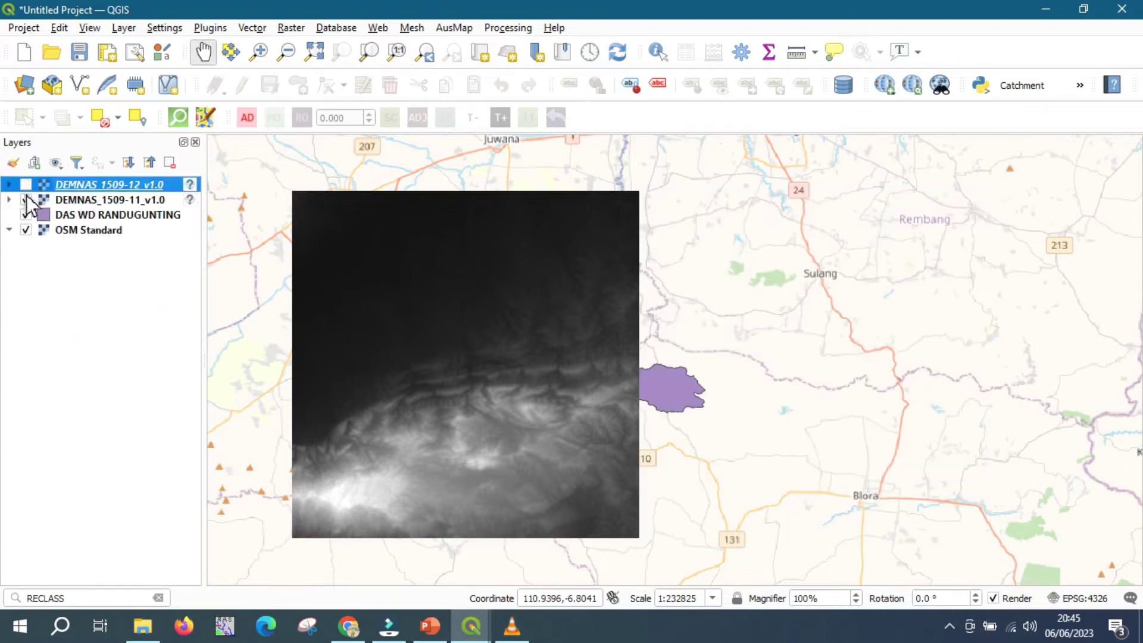
{"action": "left_click", "coordinate": [26, 199]}
{"action": "left_click", "coordinate": [26, 200]}
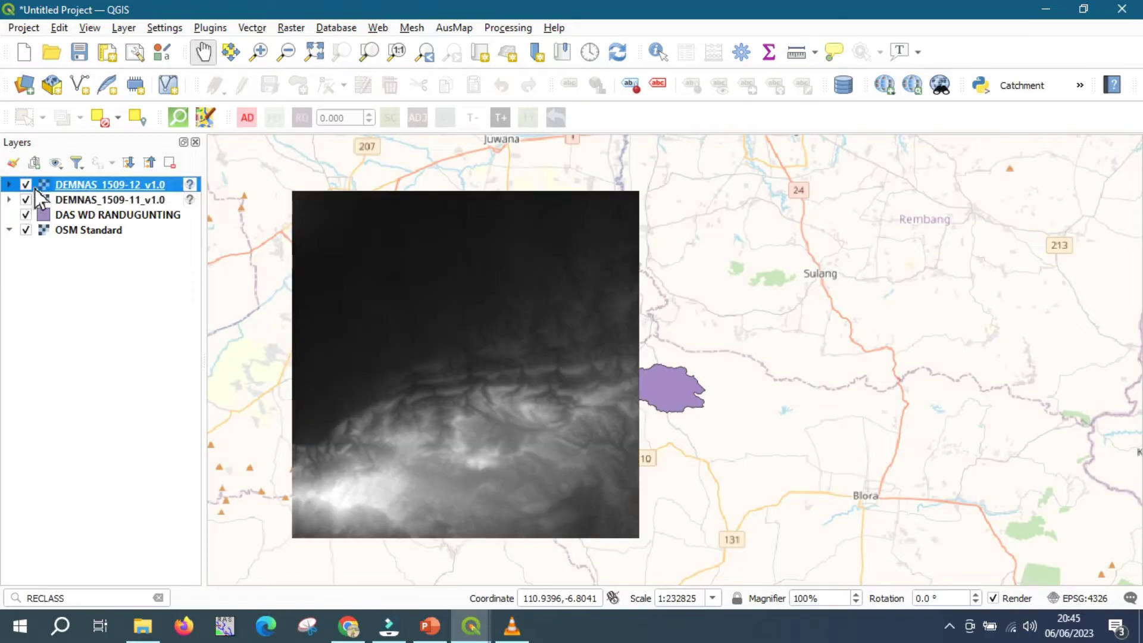
{"action": "left_click", "coordinate": [26, 185]}
Move the DAS WD RANDUGUNTING layer above the DEM rasters and check how the watershed overlaps the DEMNAS_1509-12_v1.0 tile.
{"action": "left_click", "coordinate": [96, 218]}
{"action": "left_click_drag", "start_coordinate": [96, 219], "coordinate": [96, 180]}
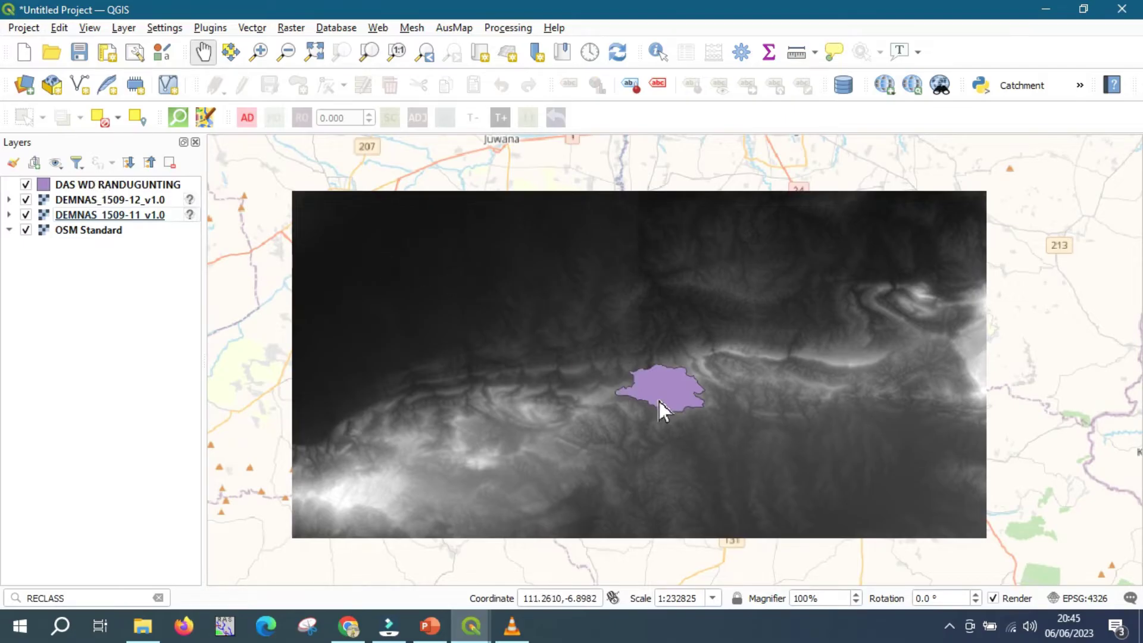
{"action": "scroll", "coordinate": [657, 399], "scroll_direction": "up", "scroll_amount": 1}
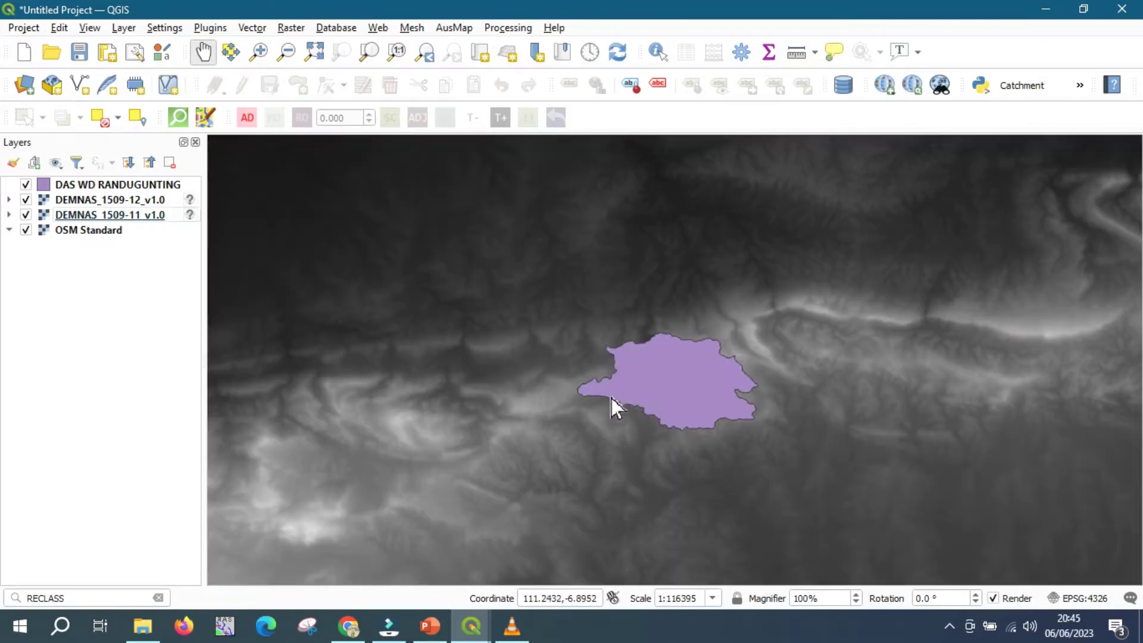
{"action": "left_click", "coordinate": [27, 200]}
{"action": "left_click", "coordinate": [27, 200]}
Assign the WGS 84 (EPSG:4326) coordinate reference system to the DEMNAS_1509-12_v1.0 layer.
{"action": "mouse_move", "coordinate": [196, 216]}
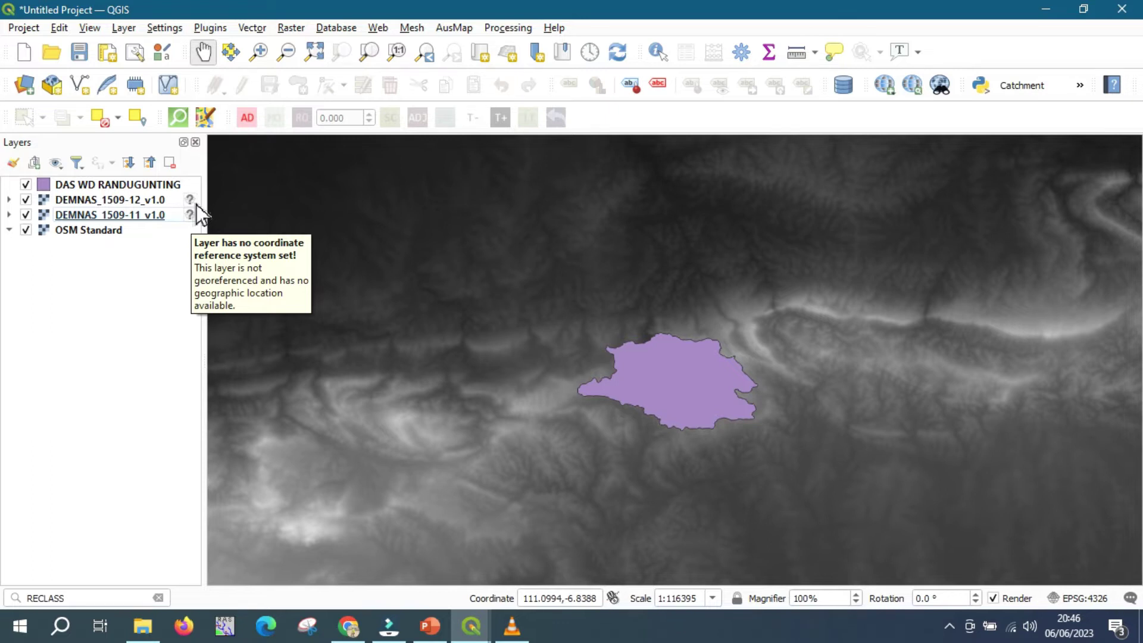
{"action": "left_click", "coordinate": [197, 205]}
{"action": "left_click", "coordinate": [195, 204]}
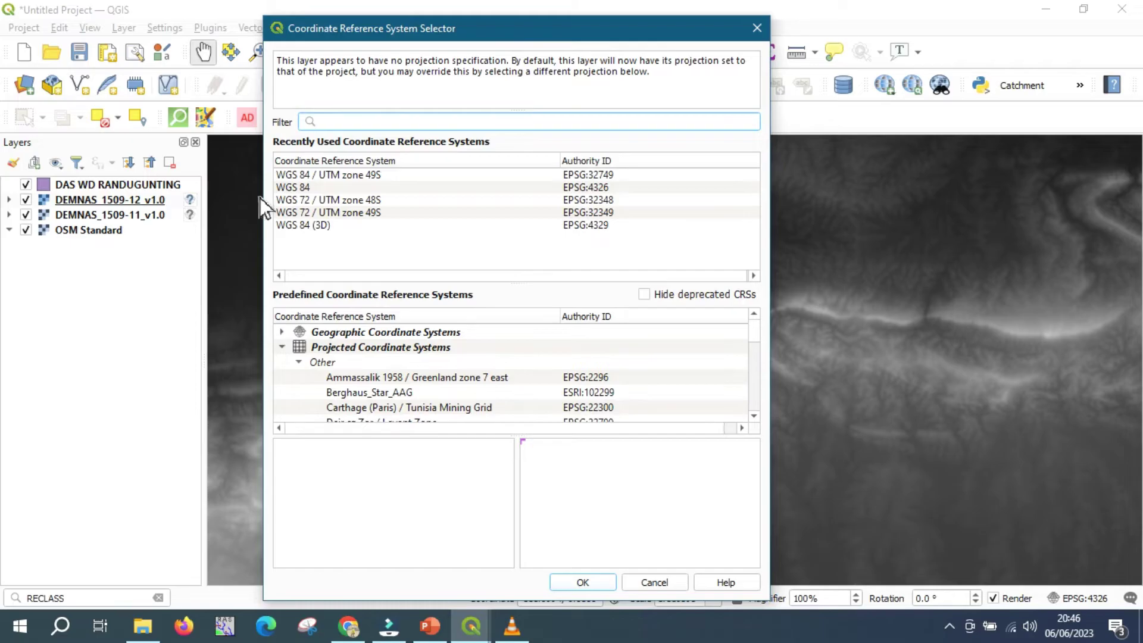
{"action": "left_click", "coordinate": [291, 187]}
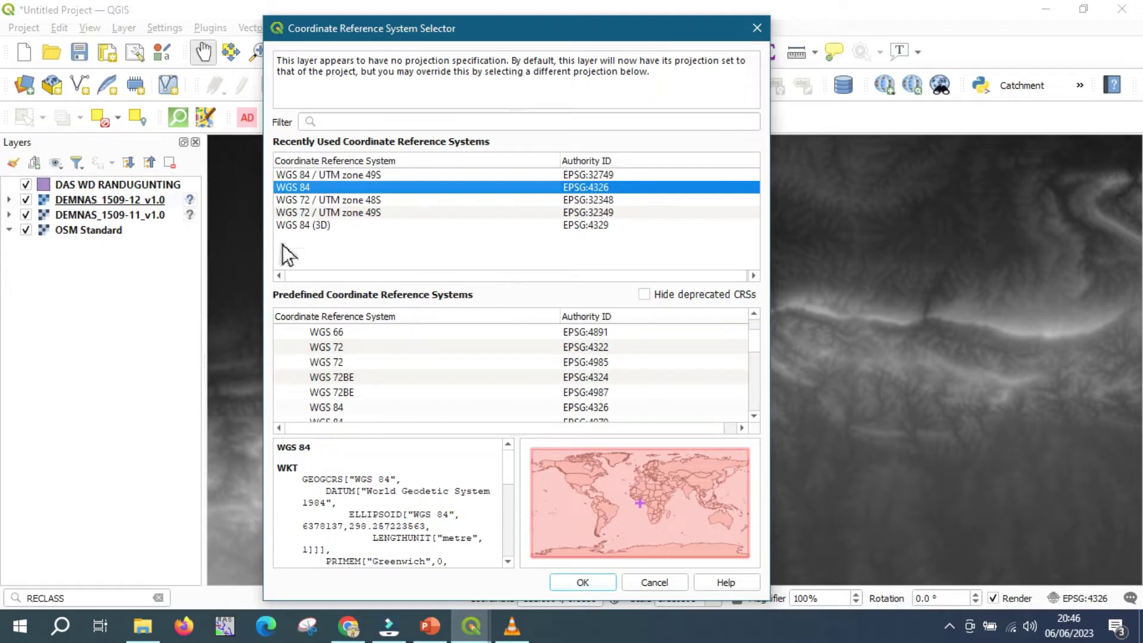
{"action": "left_click", "coordinate": [577, 589]}
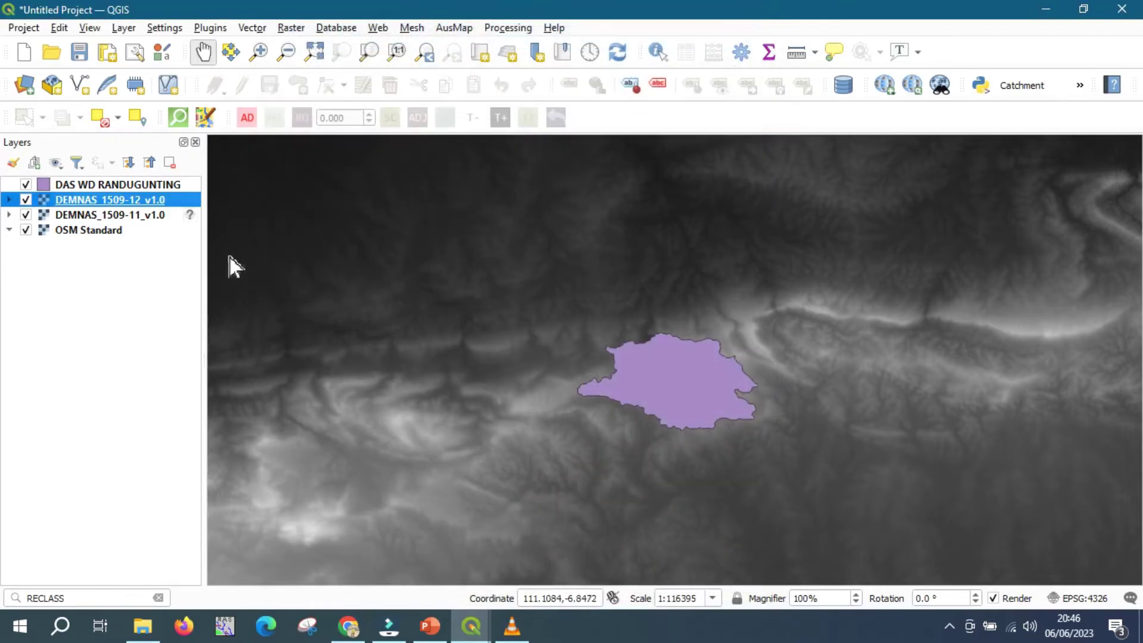
Assign the WGS 84 (EPSG:4326) coordinate reference system to the DEMNAS_1509-11_v1.0 layer.
{"action": "left_click", "coordinate": [195, 216]}
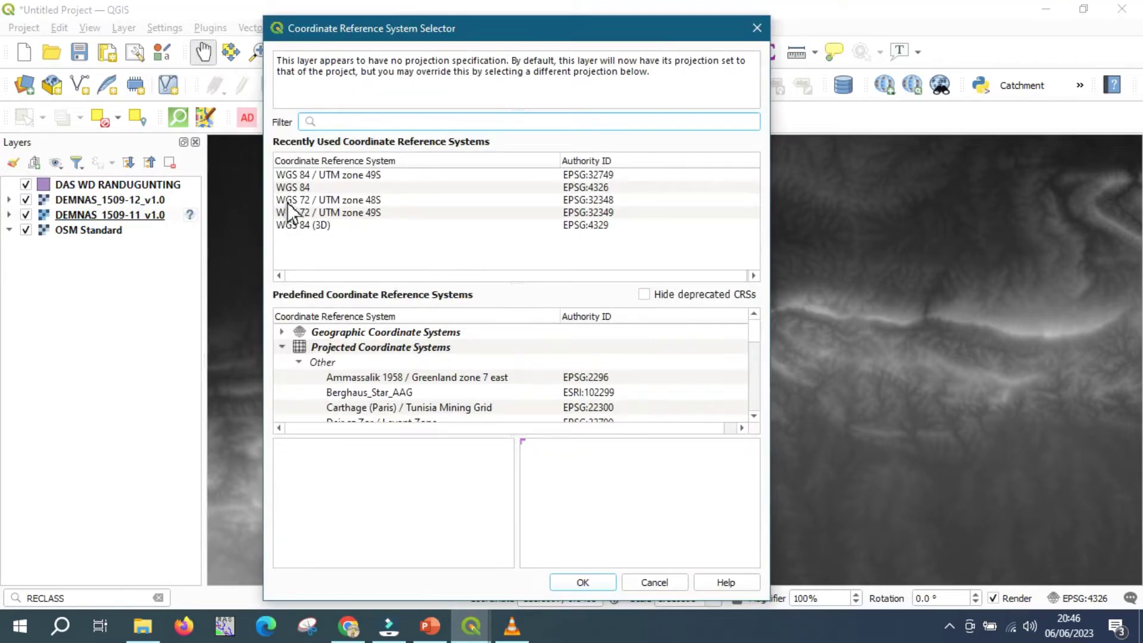
{"action": "left_click", "coordinate": [292, 187]}
{"action": "left_click", "coordinate": [609, 588]}
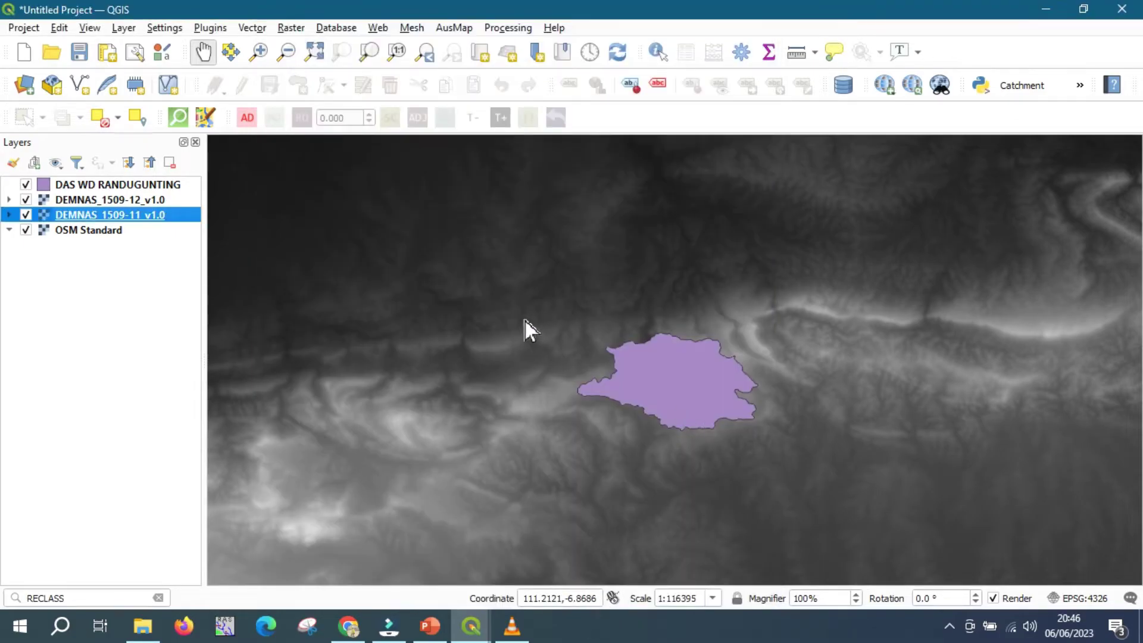
Merge the DEMNAS_1509-11_v1.0 and DEMNAS_1509-12_v1.0 rasters into one temporary Float32 raster.
{"action": "scroll", "coordinate": [525, 320], "scroll_direction": "down", "scroll_amount": 1}
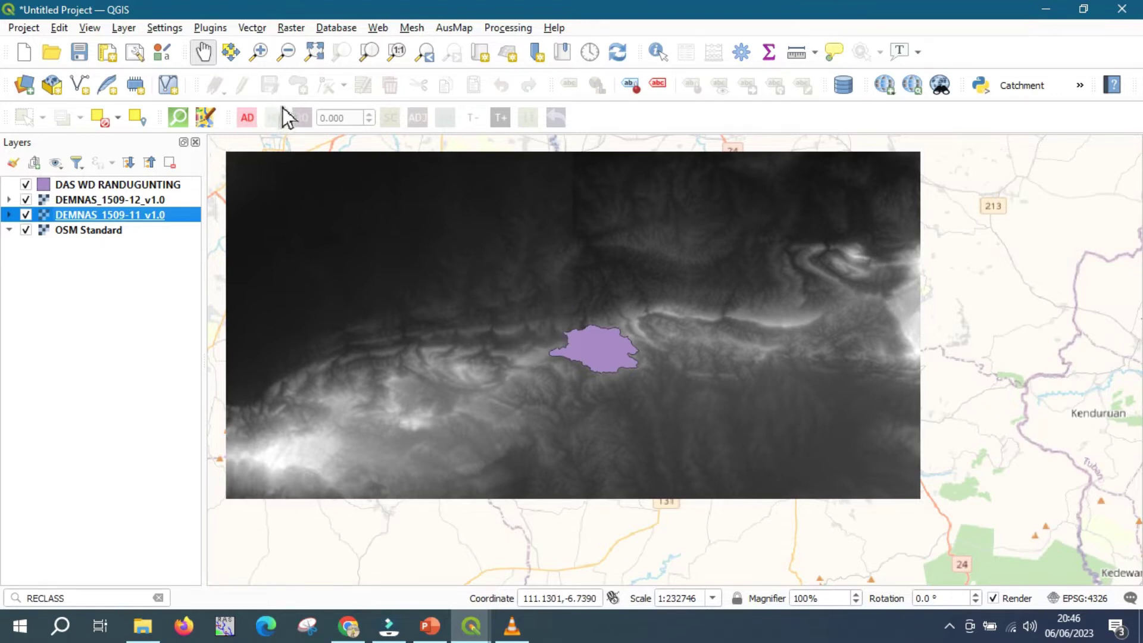
{"action": "left_click", "coordinate": [291, 28]}
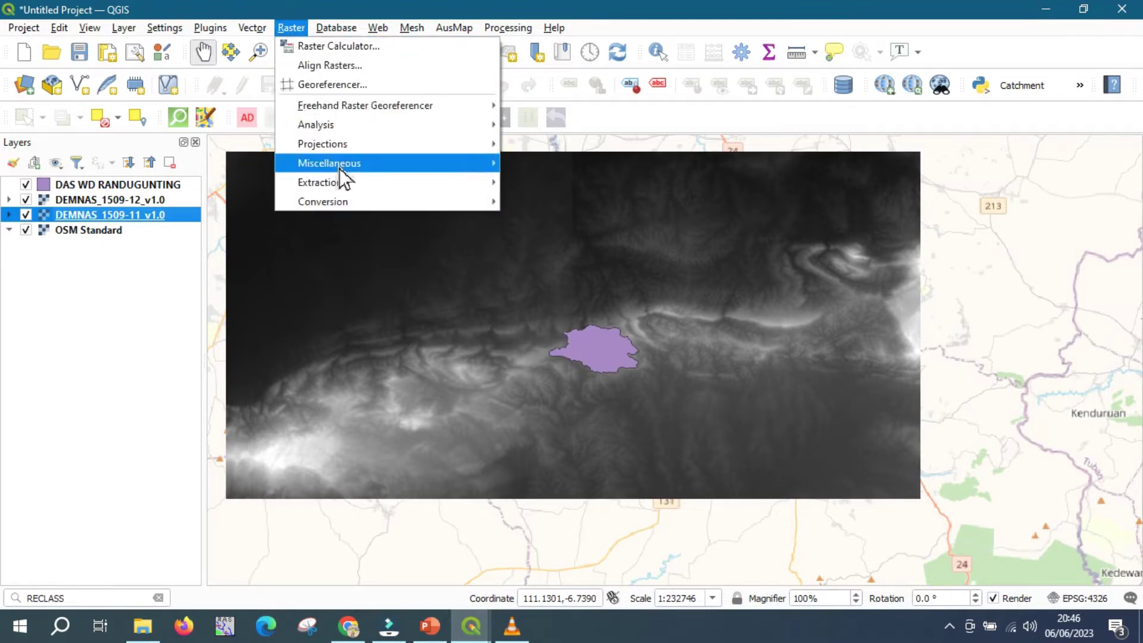
{"action": "mouse_move", "coordinate": [339, 168]}
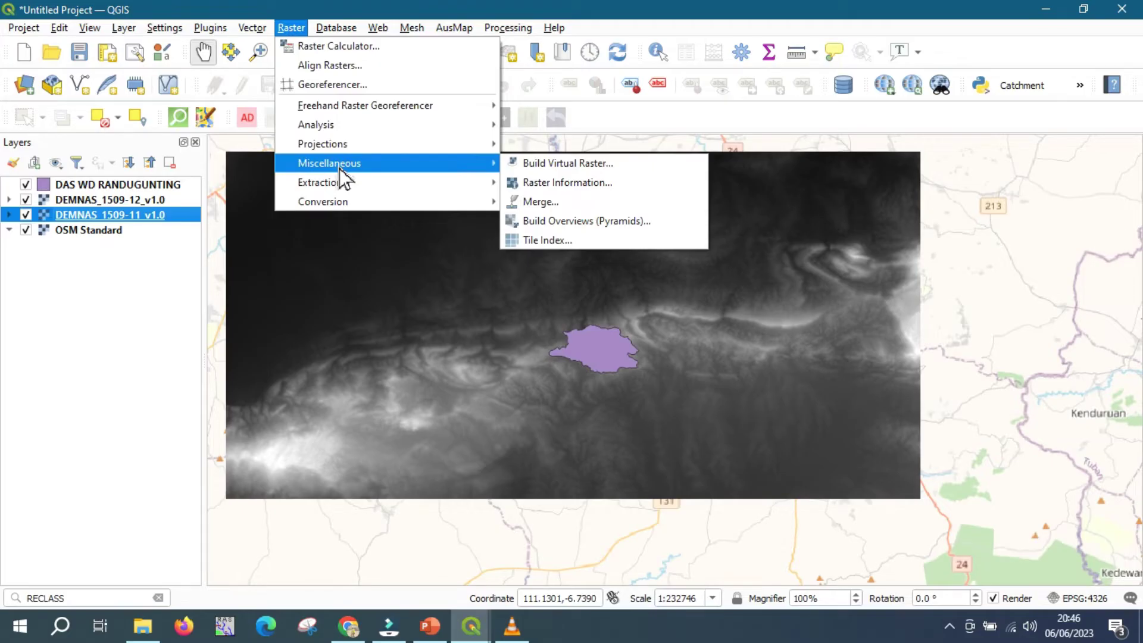
{"action": "left_click", "coordinate": [528, 209]}
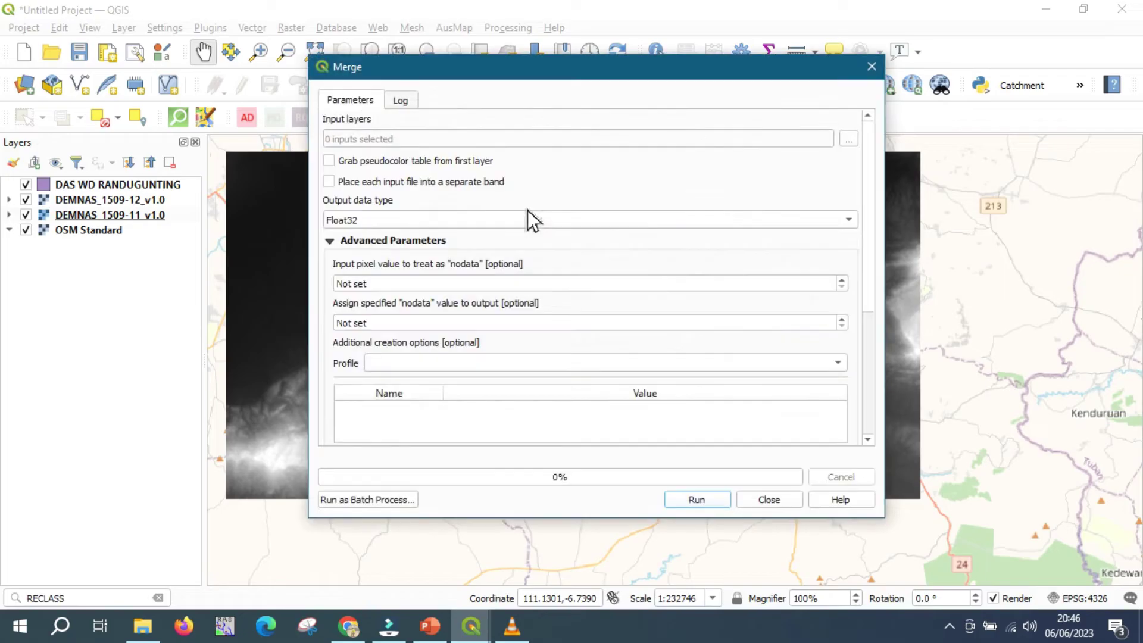
{"action": "left_click", "coordinate": [848, 141]}
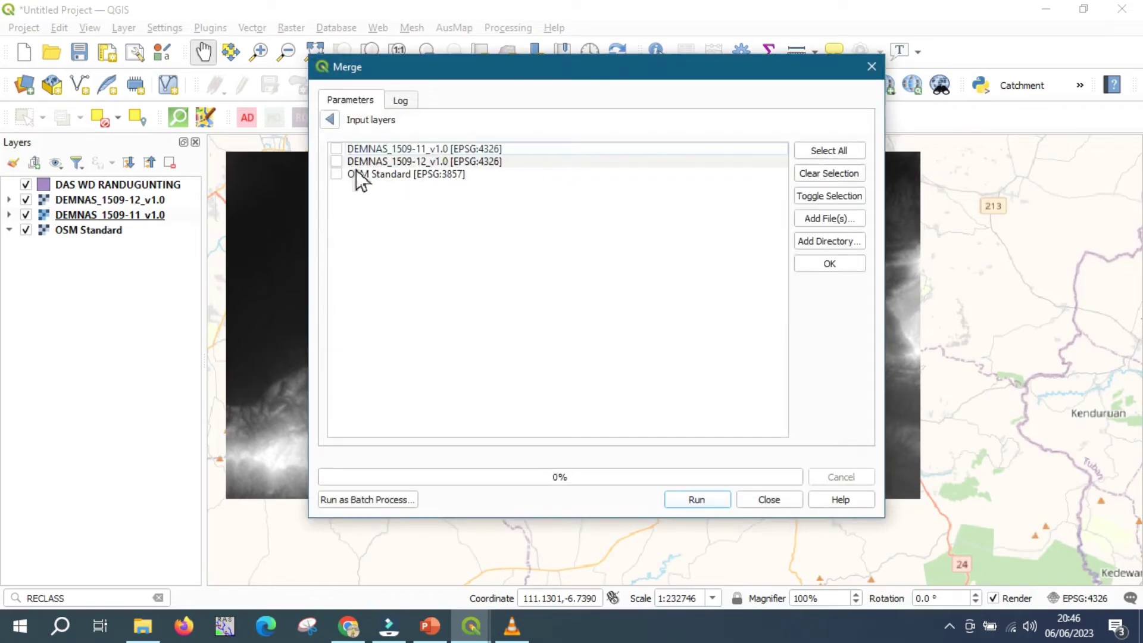
{"action": "left_click", "coordinate": [337, 161]}
{"action": "left_click", "coordinate": [337, 121]}
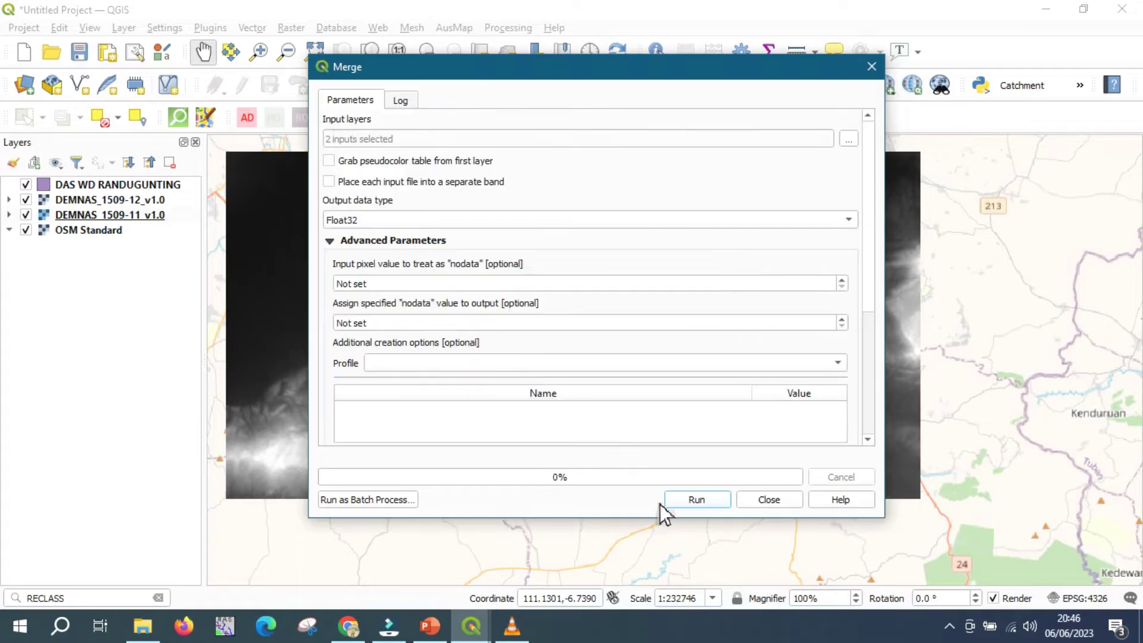
{"action": "left_click", "coordinate": [698, 504]}
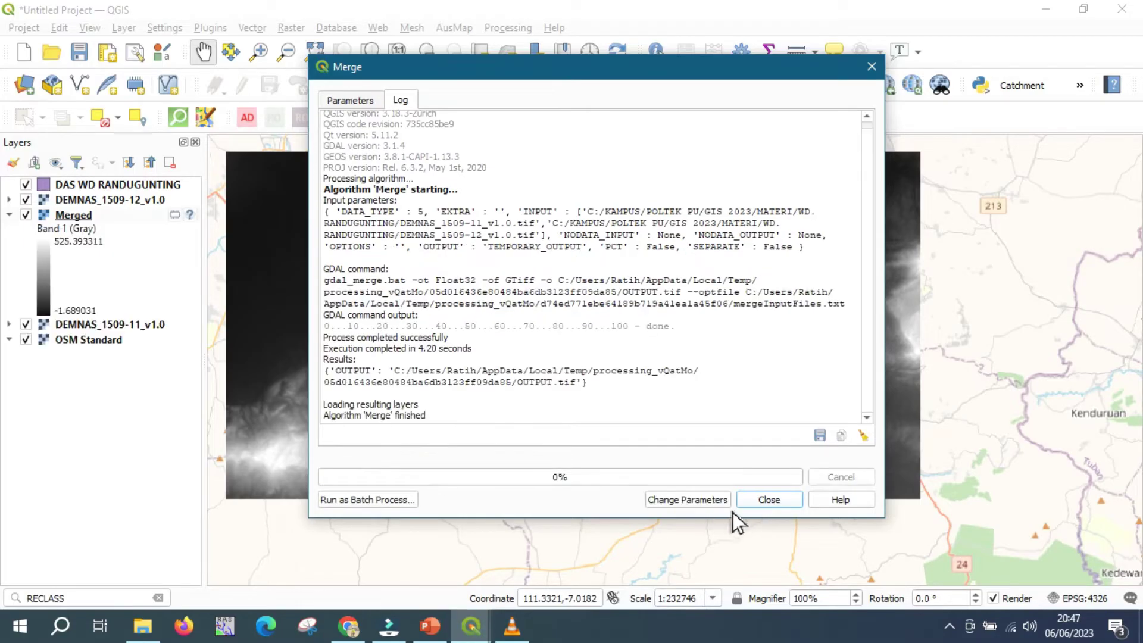
{"action": "left_click", "coordinate": [769, 502]}
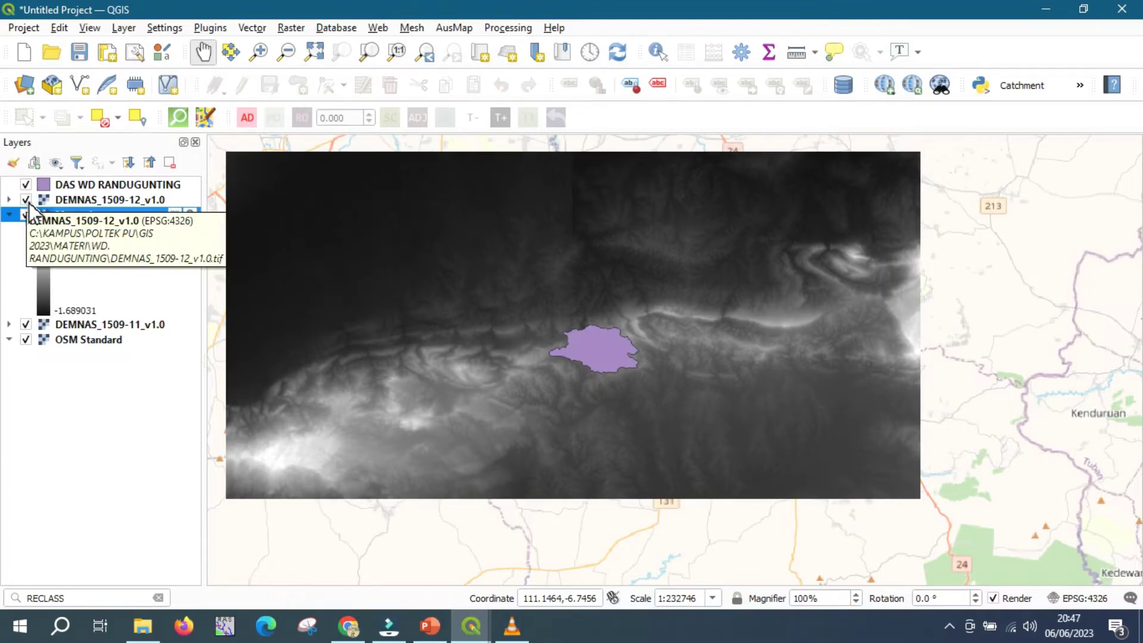
Hide both source DEMNAS rasters and toggle the Merged layer's visibility to check the combined raster.
{"action": "left_click", "coordinate": [27, 201]}
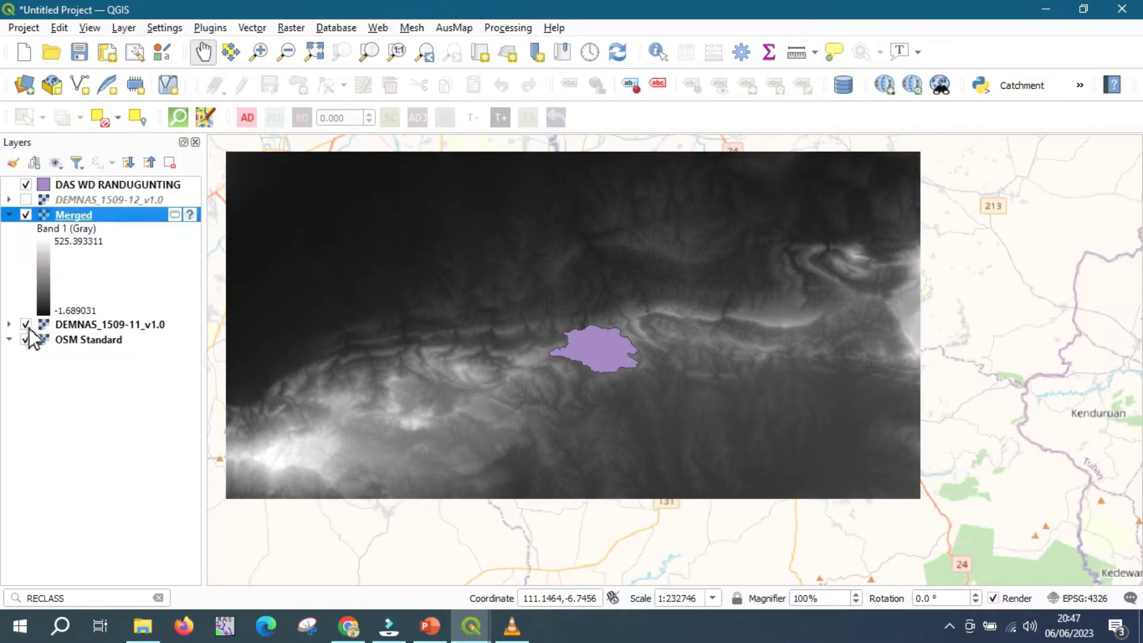
{"action": "left_click", "coordinate": [27, 327]}
{"action": "left_click", "coordinate": [28, 218]}
{"action": "left_click", "coordinate": [28, 218]}
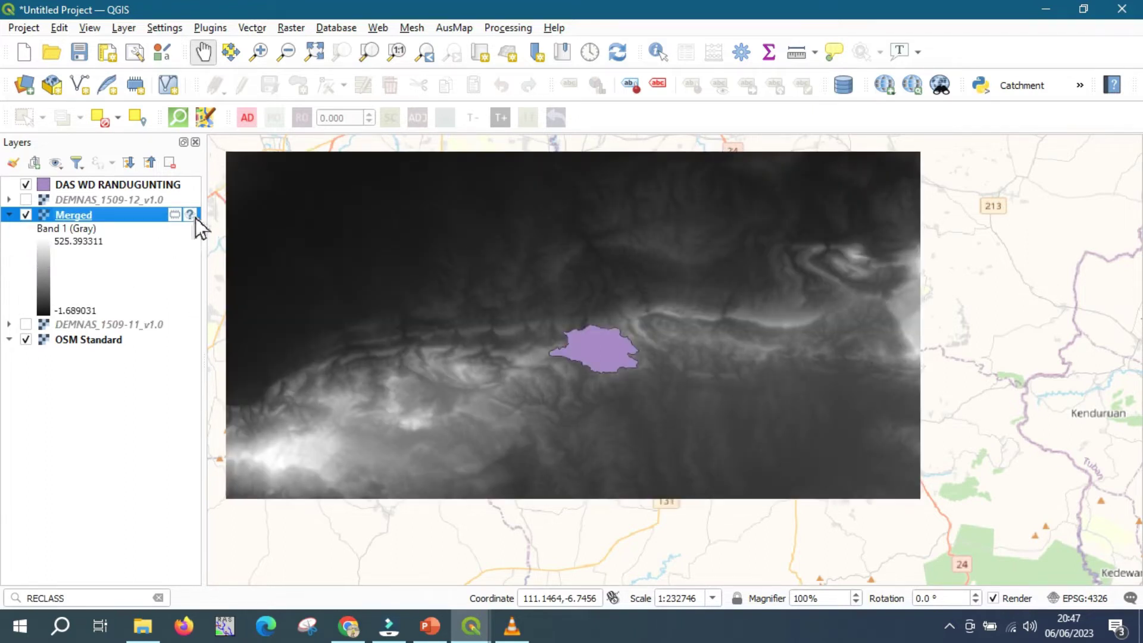
Assign the WGS 84 (EPSG:4326) coordinate reference system to the Merged layer.
{"action": "mouse_move", "coordinate": [195, 219]}
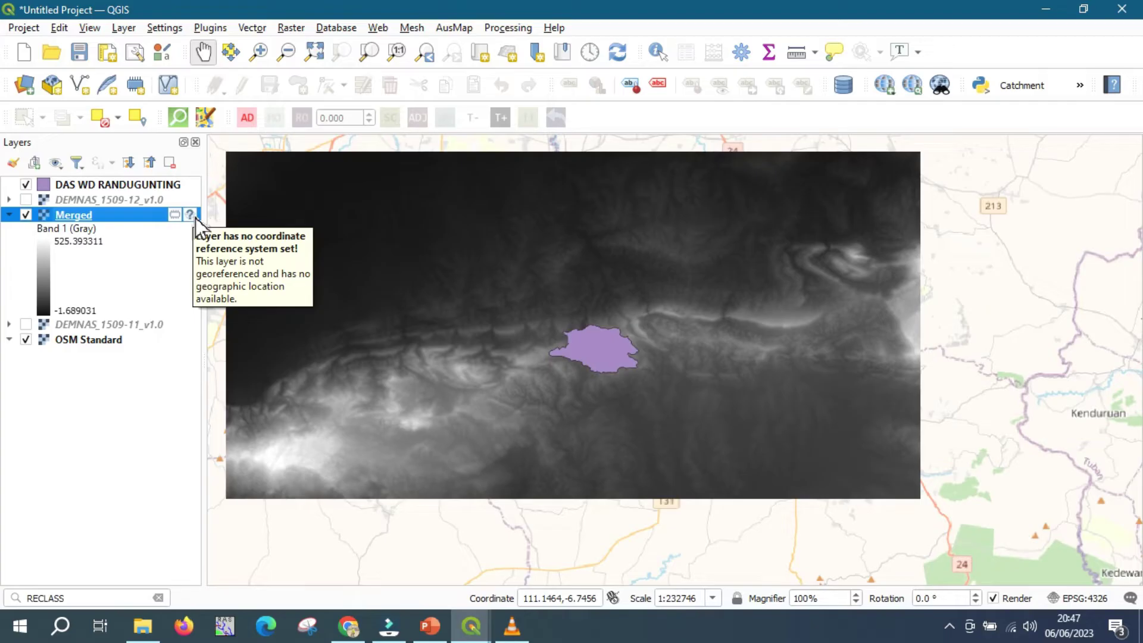
{"action": "left_click", "coordinate": [196, 217]}
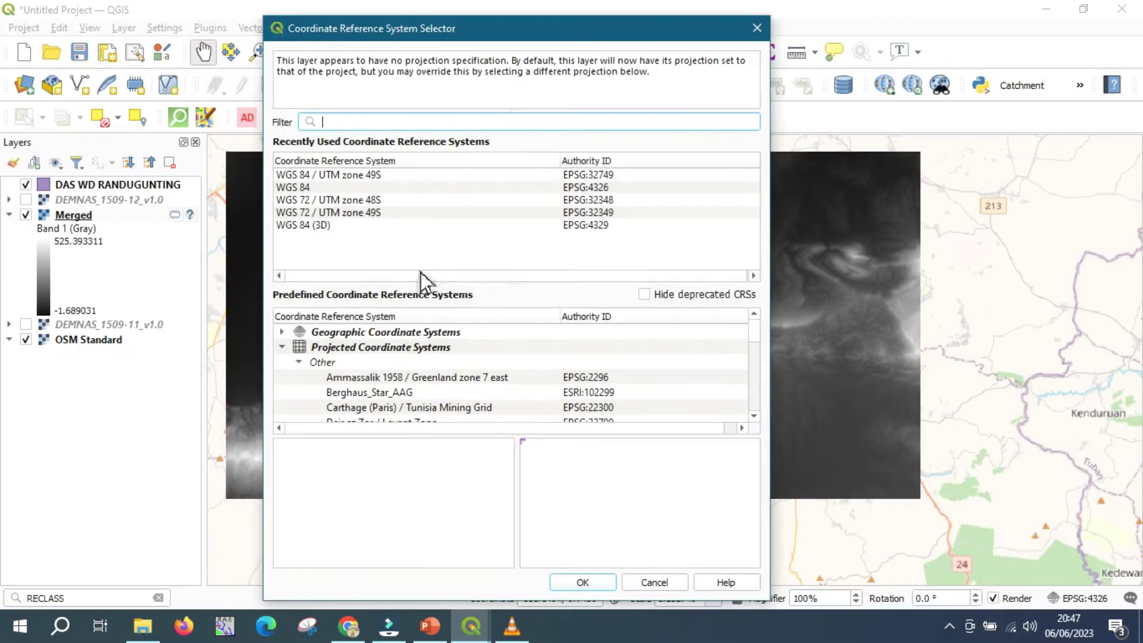
{"action": "left_click", "coordinate": [307, 190]}
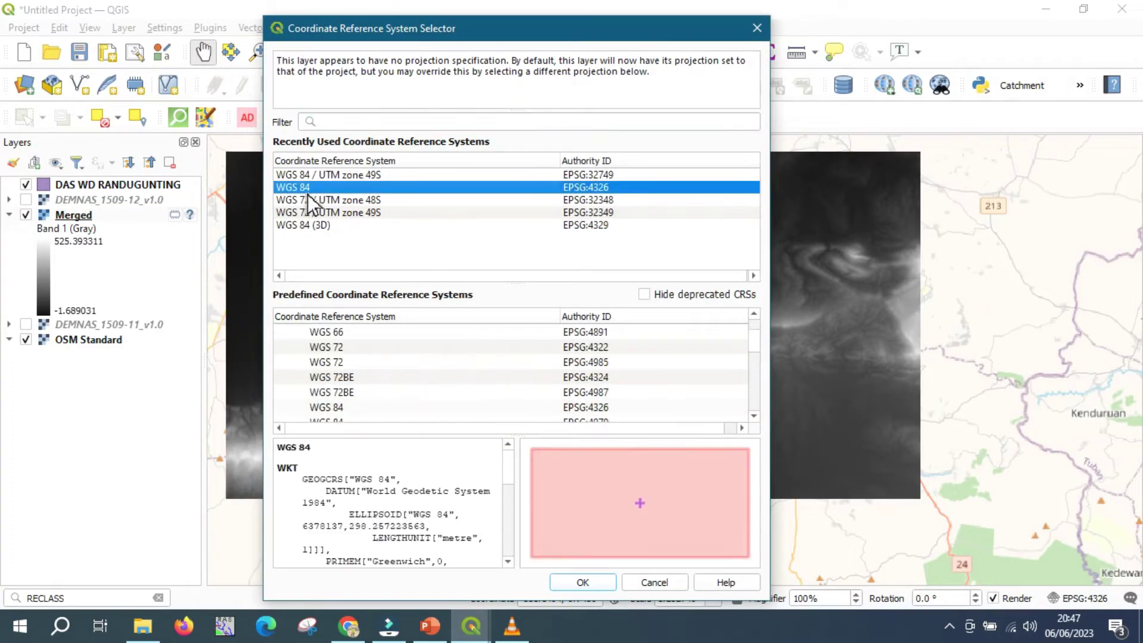
{"action": "left_click", "coordinate": [583, 586]}
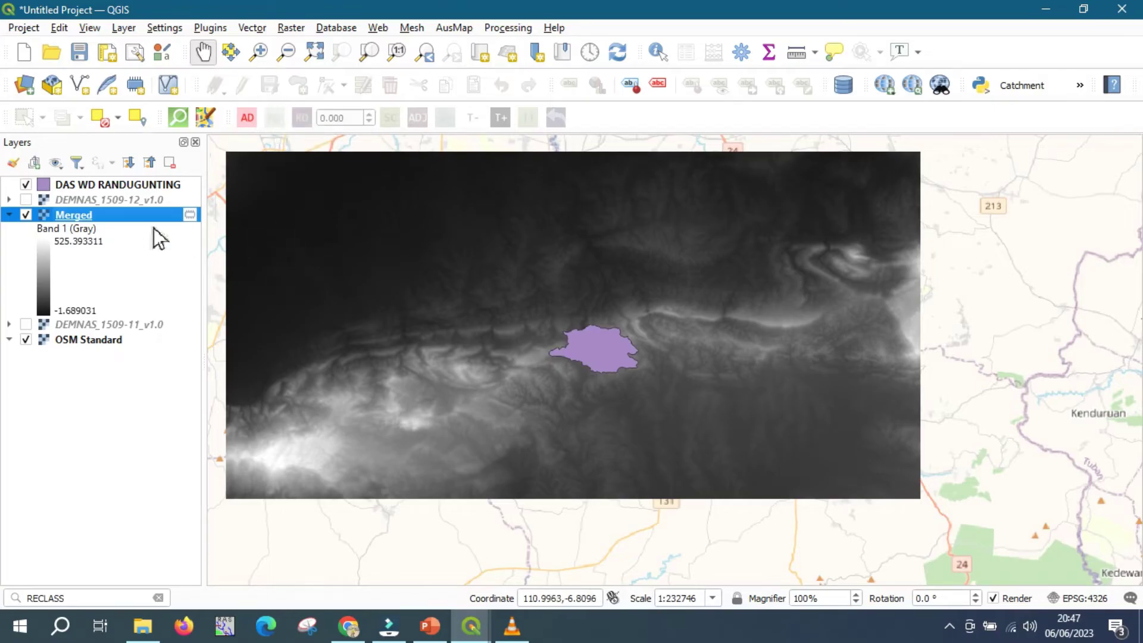
Check the coordinate reference system assigned to the DAS WD RANDUGUNTING layer in its source properties.
{"action": "left_click", "coordinate": [144, 188]}
{"action": "right_click", "coordinate": [145, 188]}
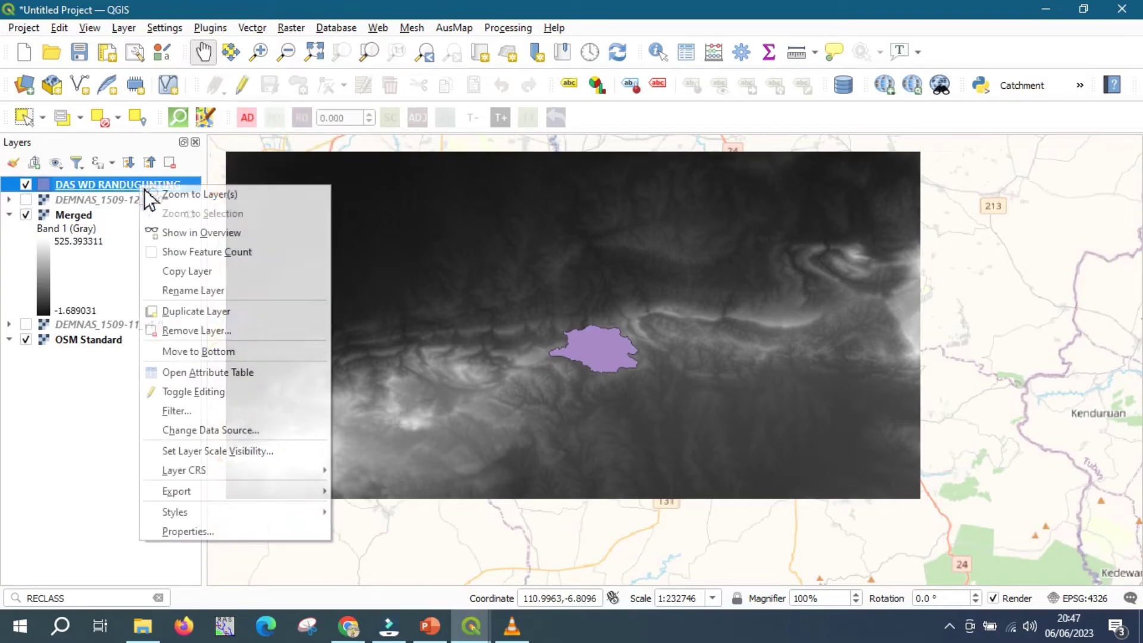
{"action": "left_click", "coordinate": [205, 537]}
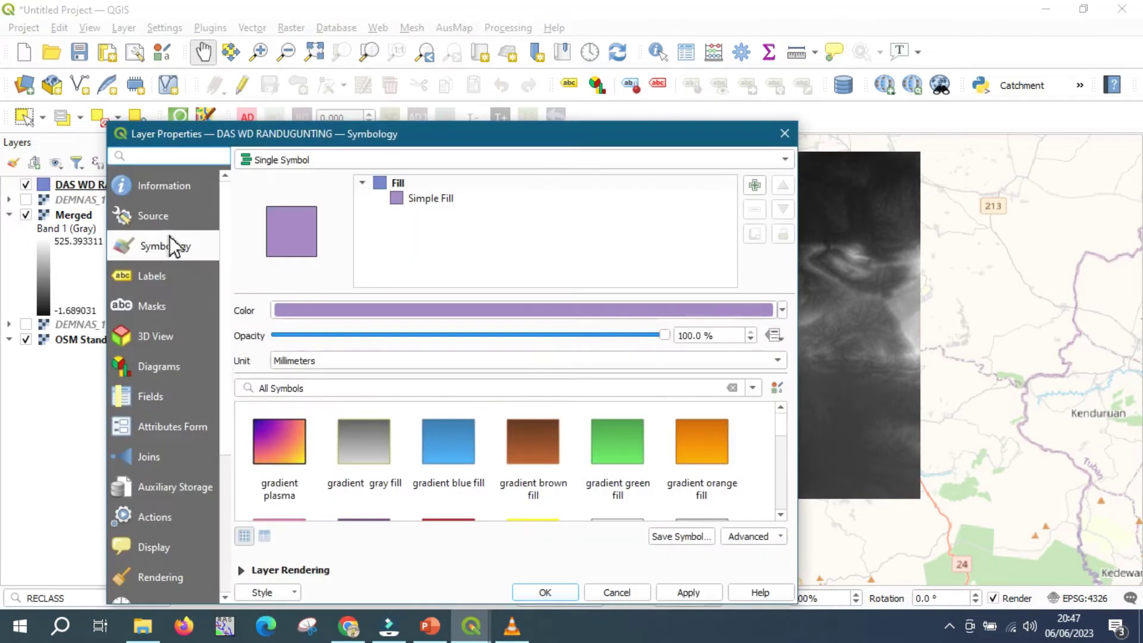
{"action": "left_click", "coordinate": [166, 218]}
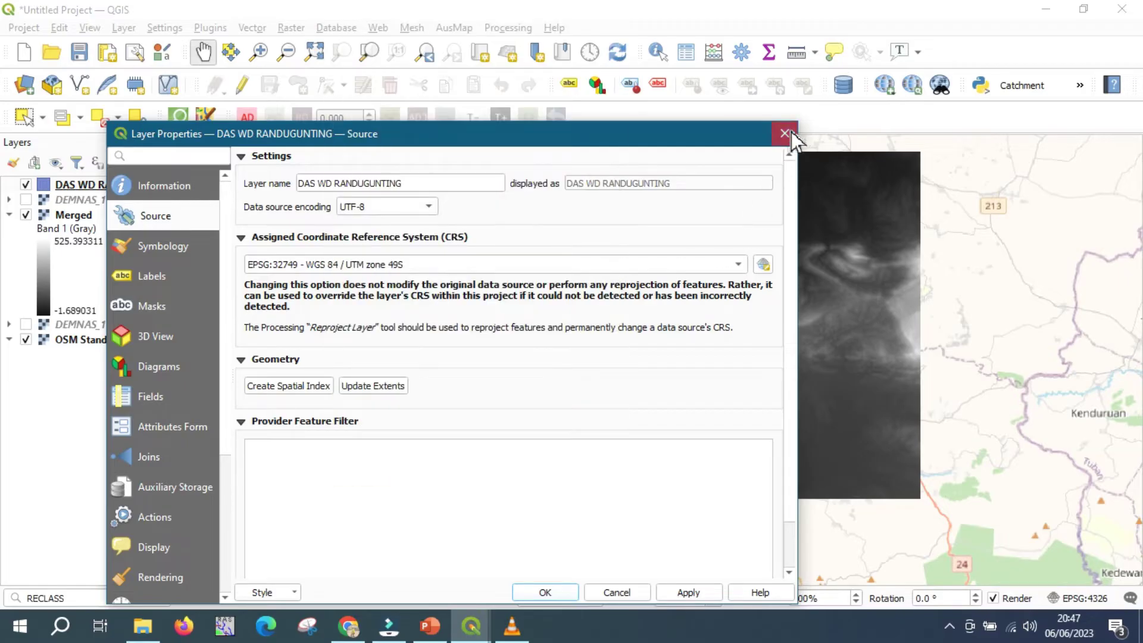
{"action": "left_click", "coordinate": [785, 133]}
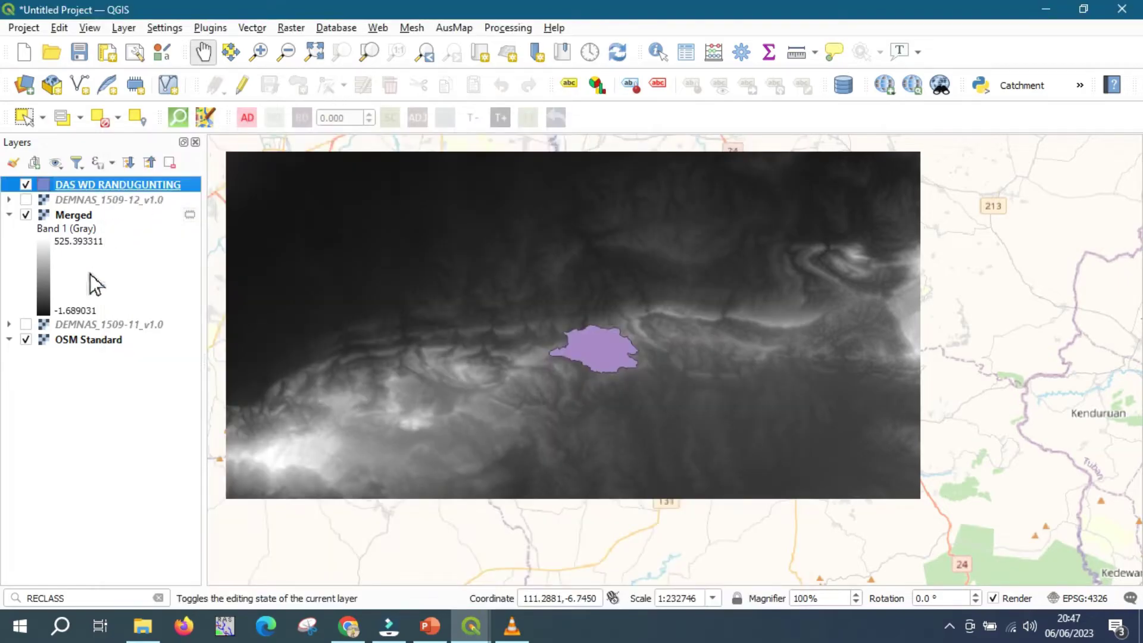
{"action": "left_click", "coordinate": [84, 216]}
{"action": "right_click", "coordinate": [86, 217]}
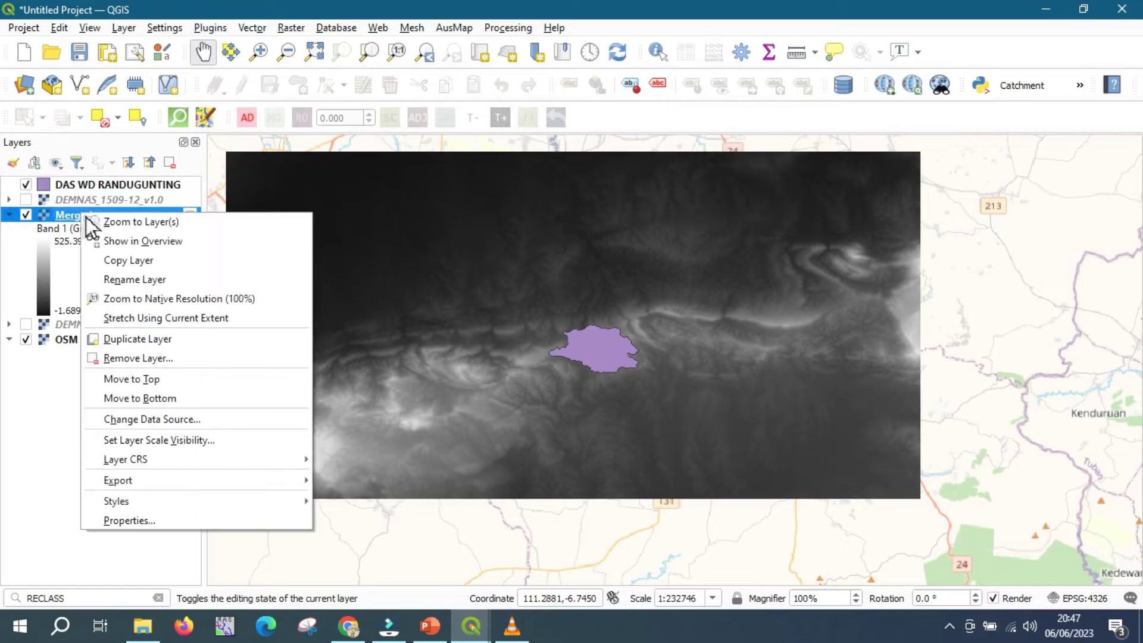
{"action": "mouse_move", "coordinate": [159, 505]}
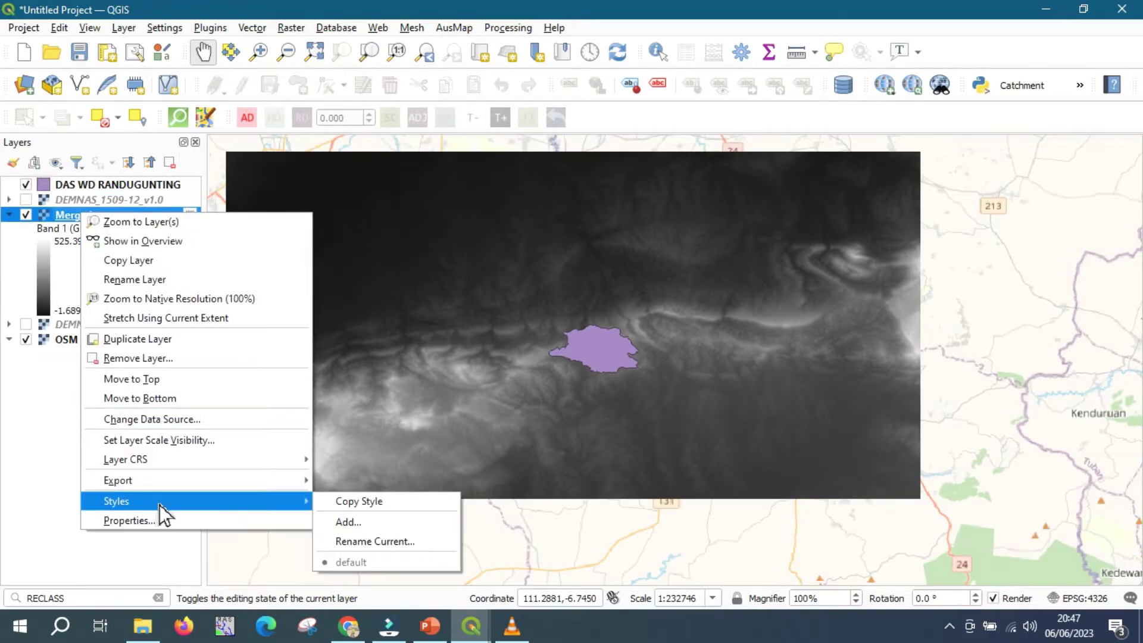
{"action": "mouse_move", "coordinate": [233, 488]}
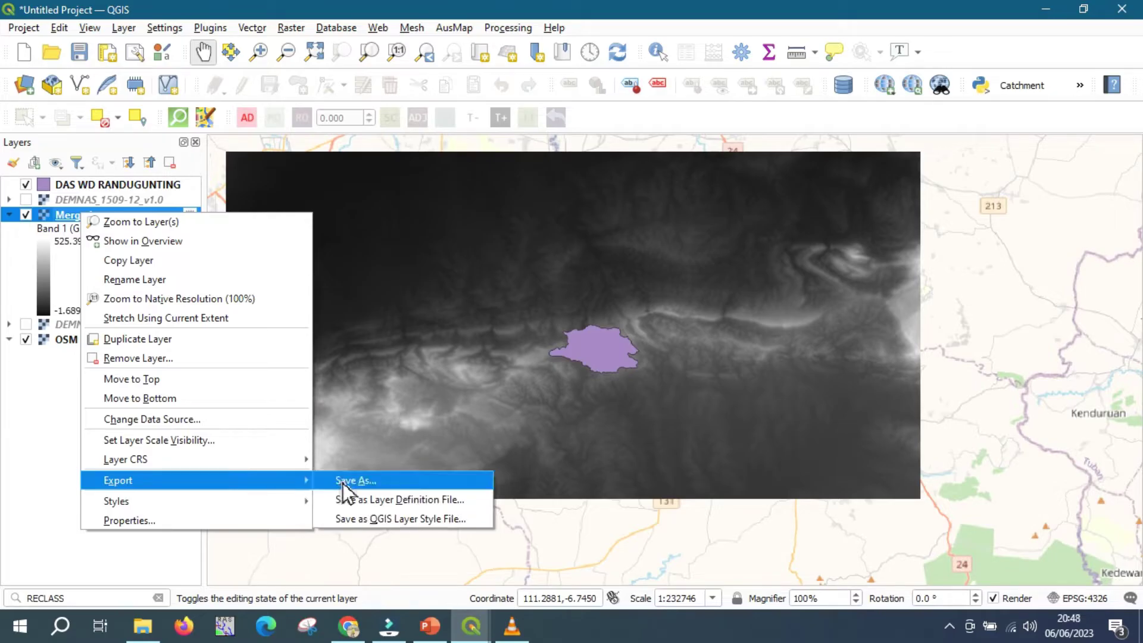
{"action": "mouse_move", "coordinate": [112, 461]}
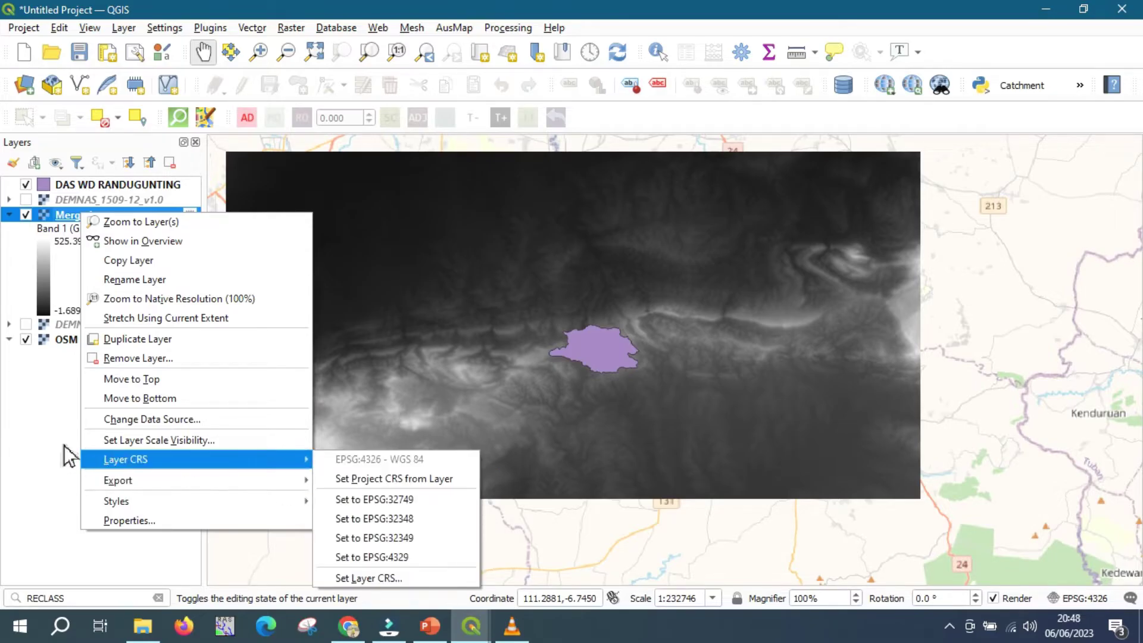
{"action": "left_click", "coordinate": [66, 456]}
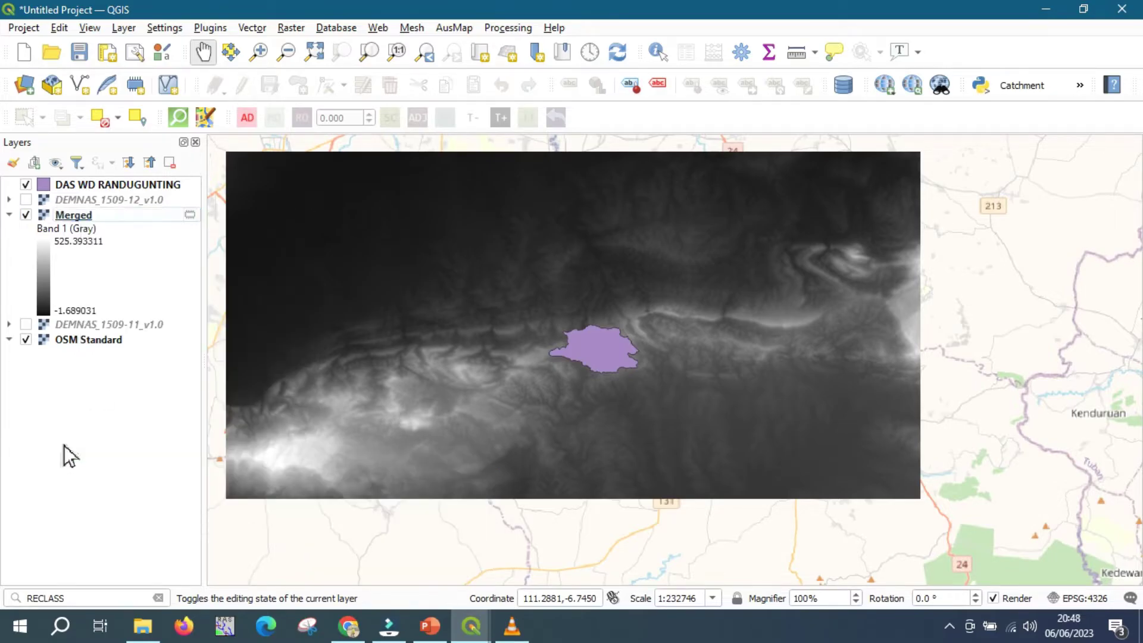
Reproject the Merged raster from EPSG:4326 - WGS 84 to EPSG:32749 - WGS 84 / UTM zone 49S with Warp, using Nearest Neighbour resampling.
{"action": "left_click", "coordinate": [299, 33]}
{"action": "mouse_move", "coordinate": [319, 146]}
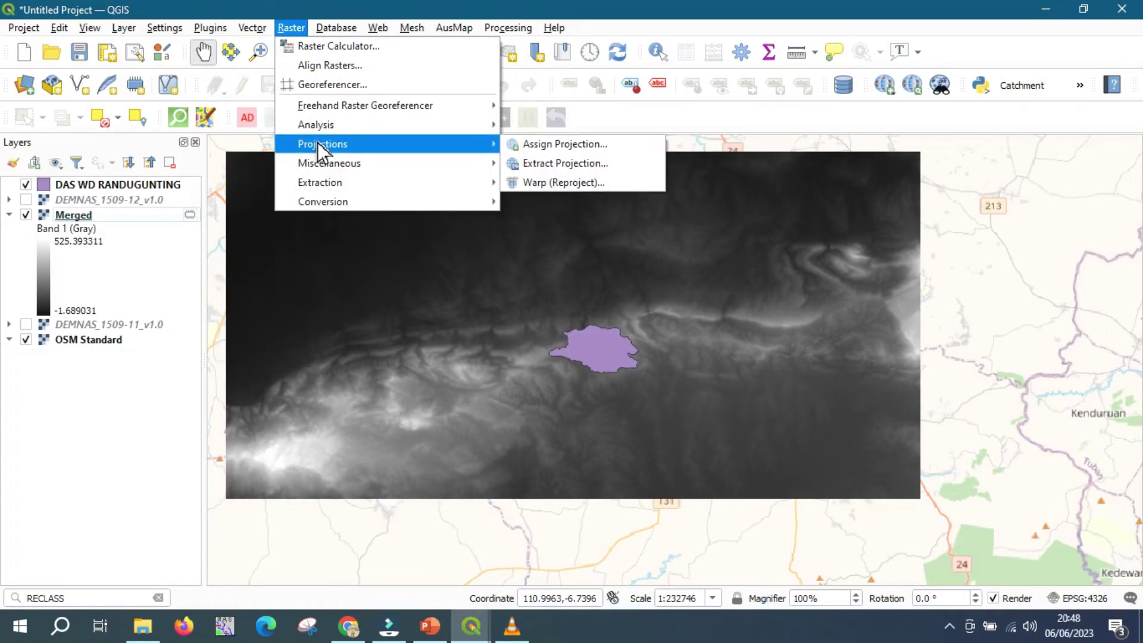
{"action": "left_click", "coordinate": [531, 185]}
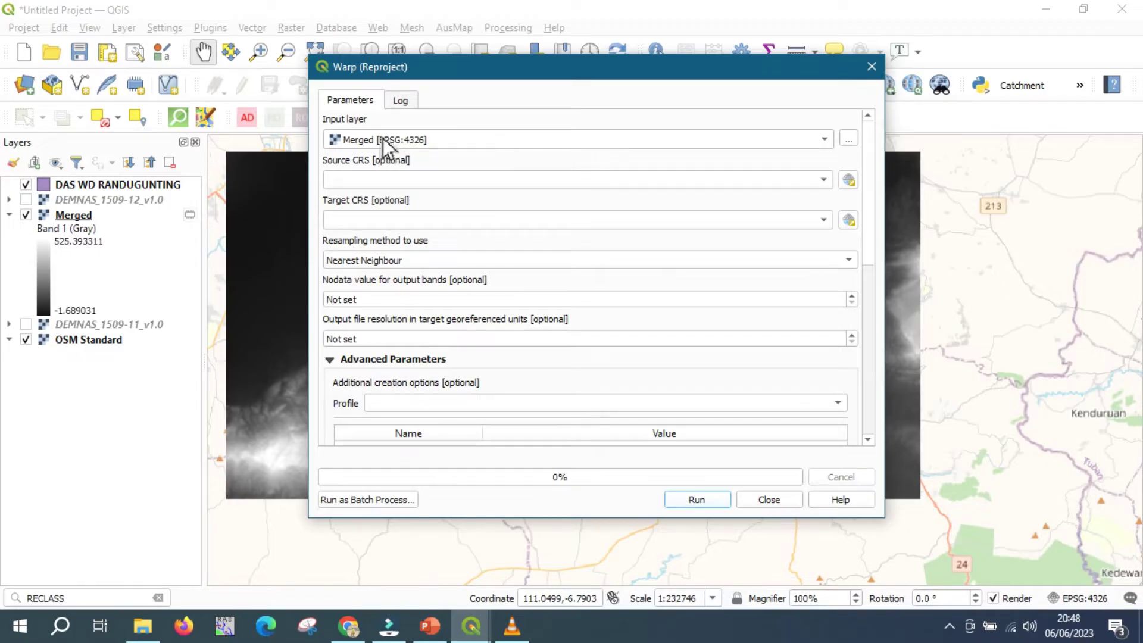
{"action": "left_click", "coordinate": [375, 181]}
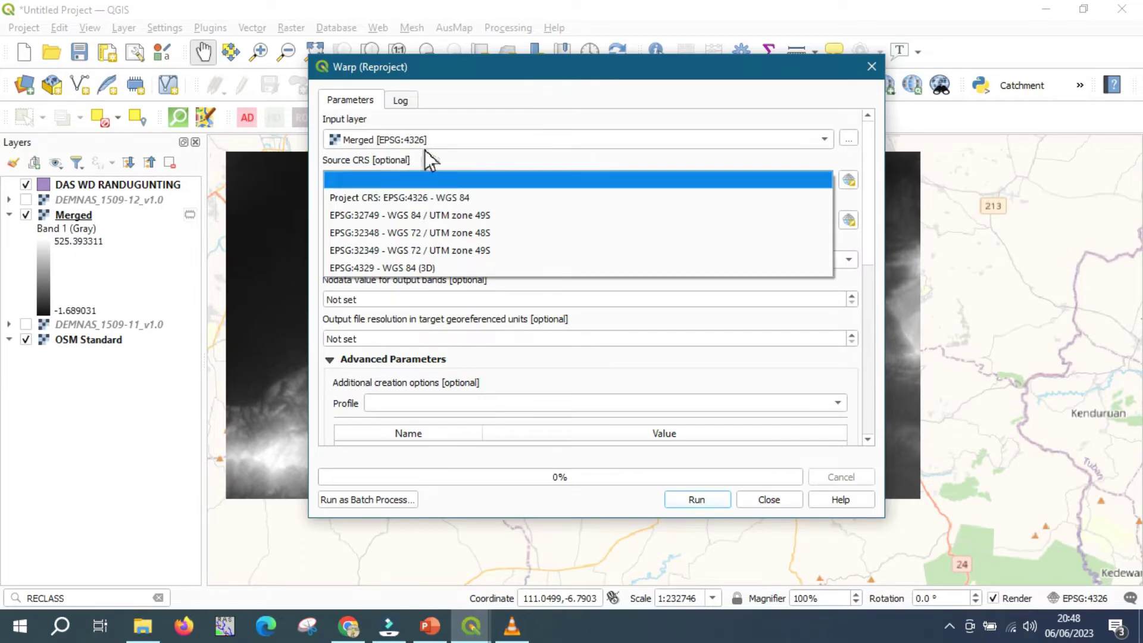
{"action": "left_click", "coordinate": [428, 198]}
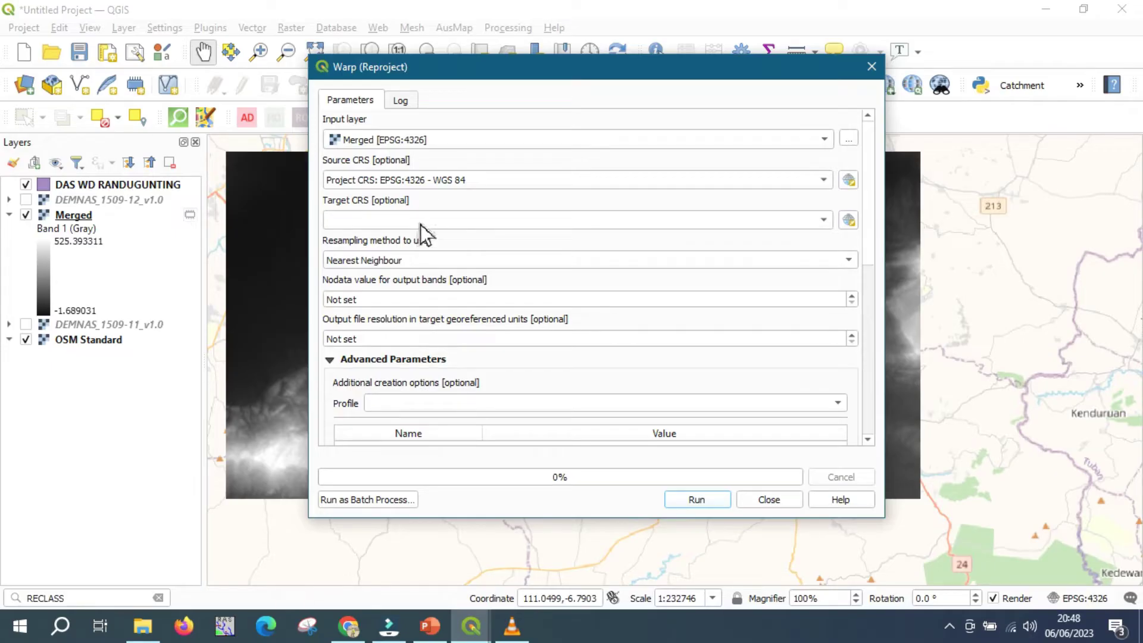
{"action": "left_click", "coordinate": [421, 221]}
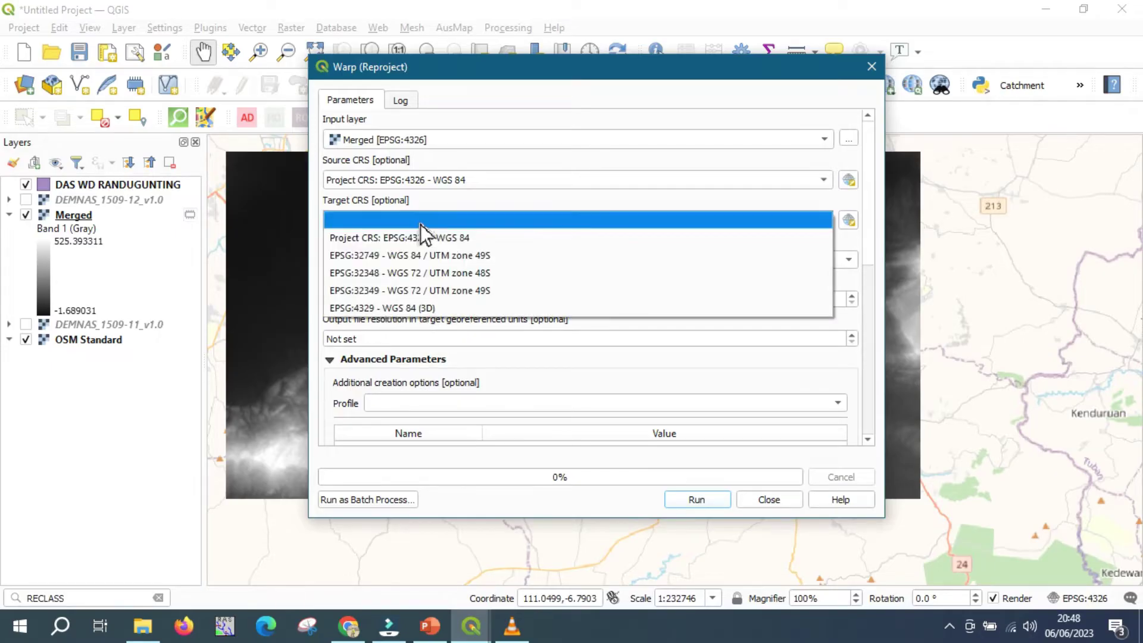
{"action": "left_click", "coordinate": [480, 259]}
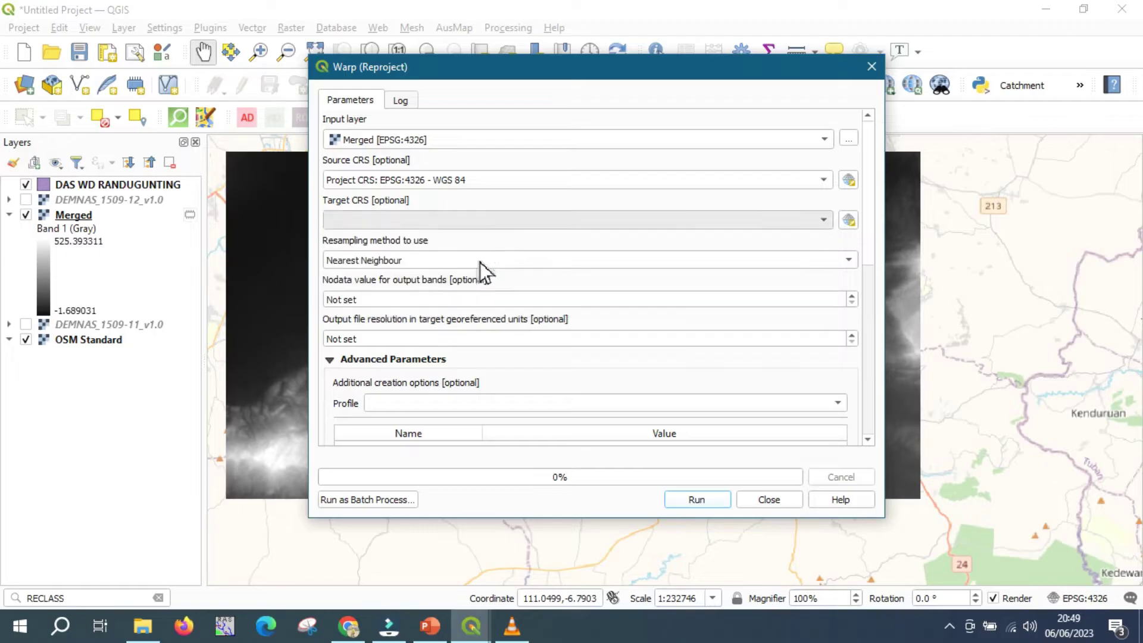
{"action": "left_click", "coordinate": [711, 502]}
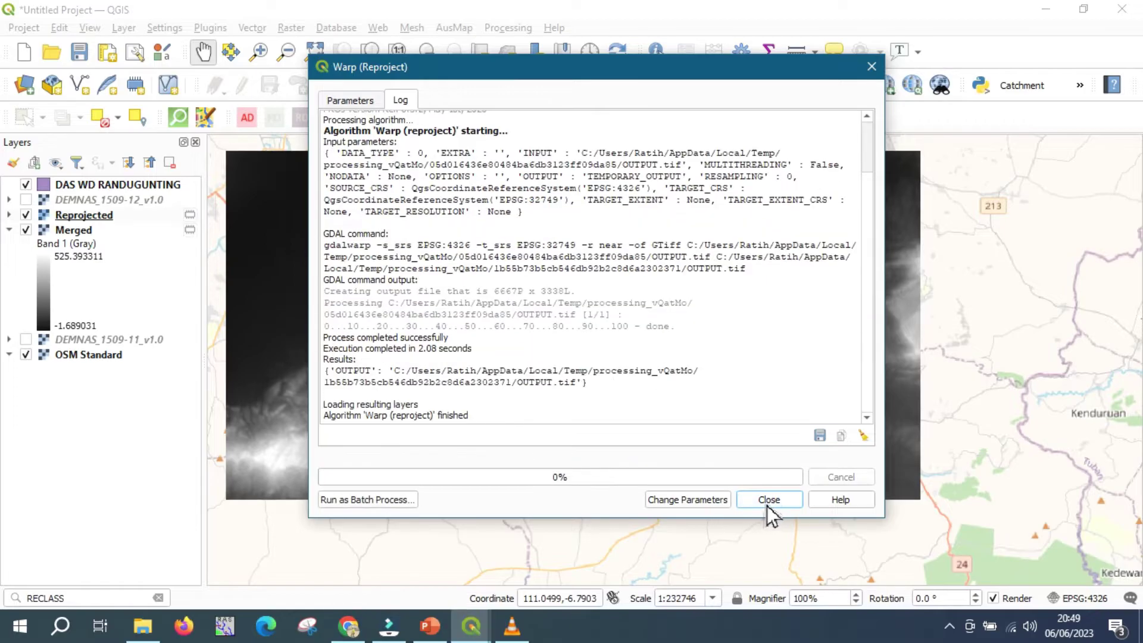
{"action": "left_click", "coordinate": [768, 500]}
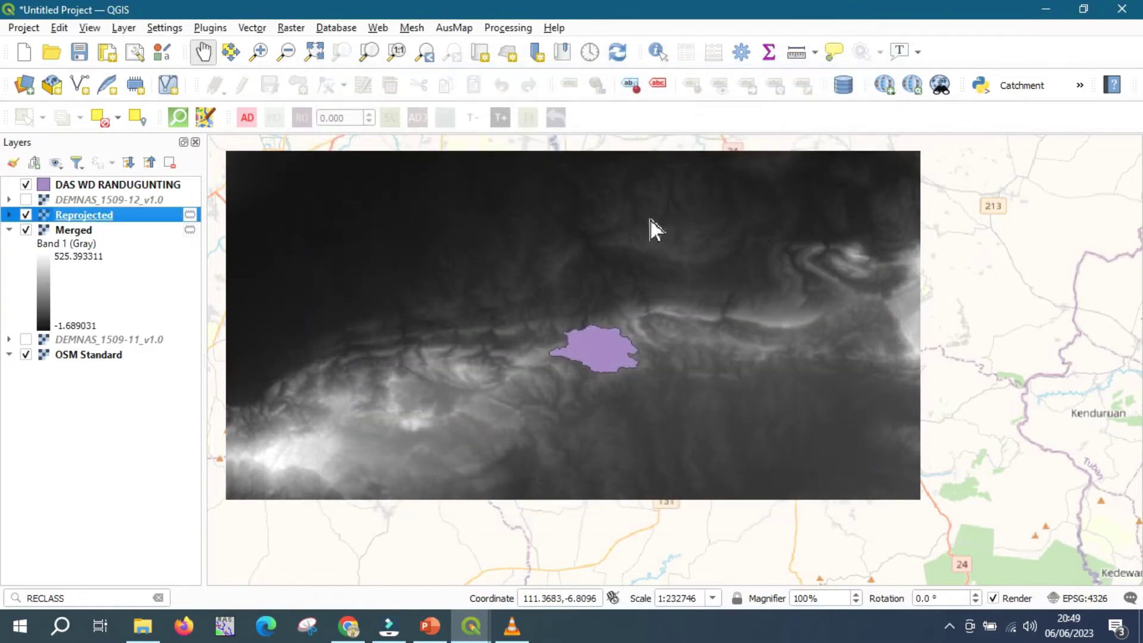
Hide and collapse the Merged layer, and check the coordinate reference system in the Reprojected layer's source properties.
{"action": "left_click", "coordinate": [26, 230]}
{"action": "left_click", "coordinate": [9, 229]}
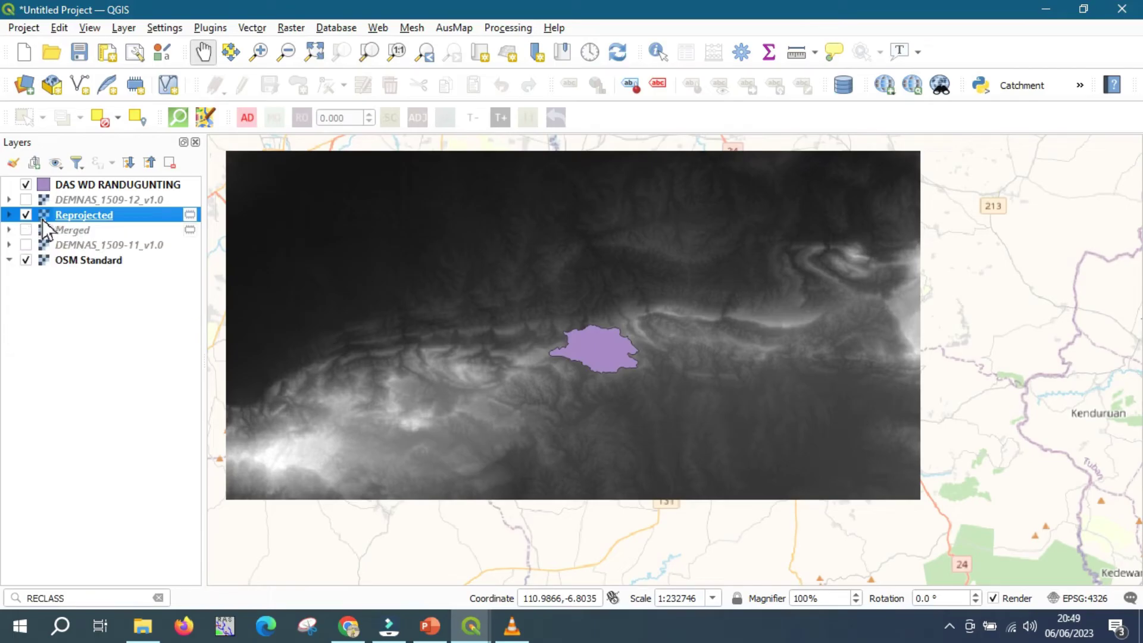
{"action": "right_click", "coordinate": [49, 218]}
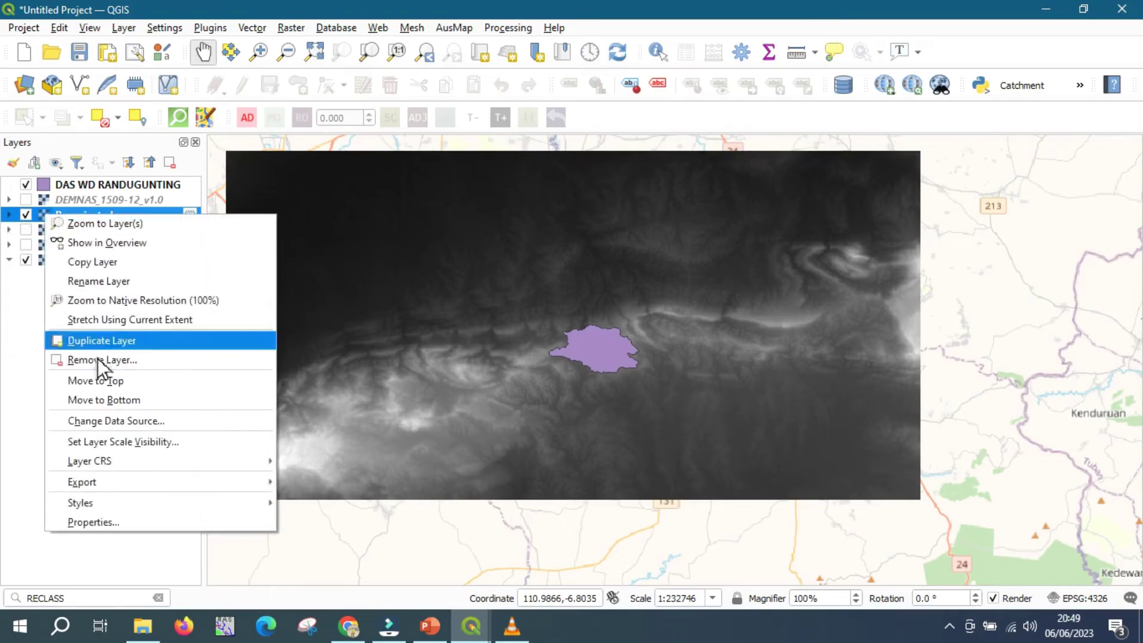
{"action": "left_click", "coordinate": [93, 523]}
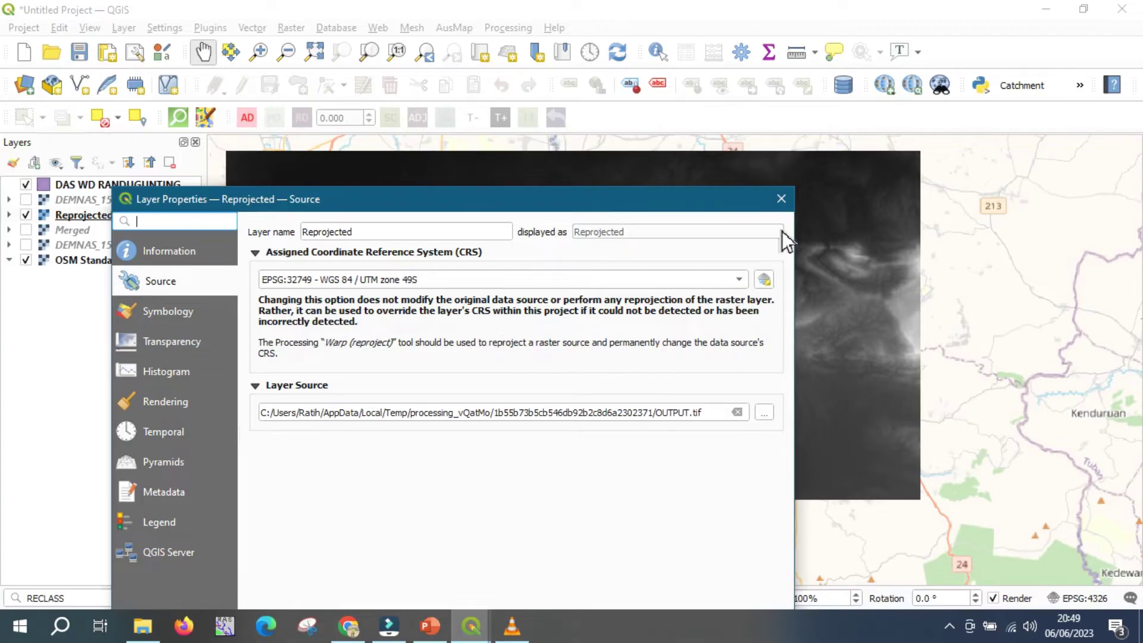
{"action": "left_click", "coordinate": [782, 199]}
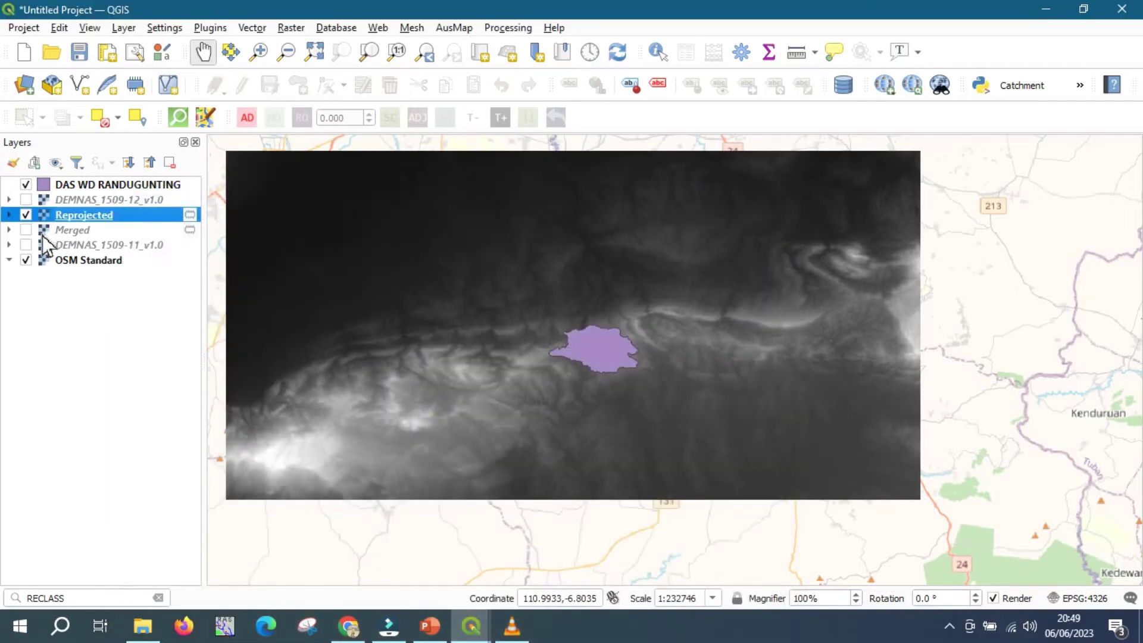
Generate a temporary Slope raster from the Reprojected layer's Band 1, with slope expressed as percent instead of degrees.
{"action": "left_click", "coordinate": [291, 30]}
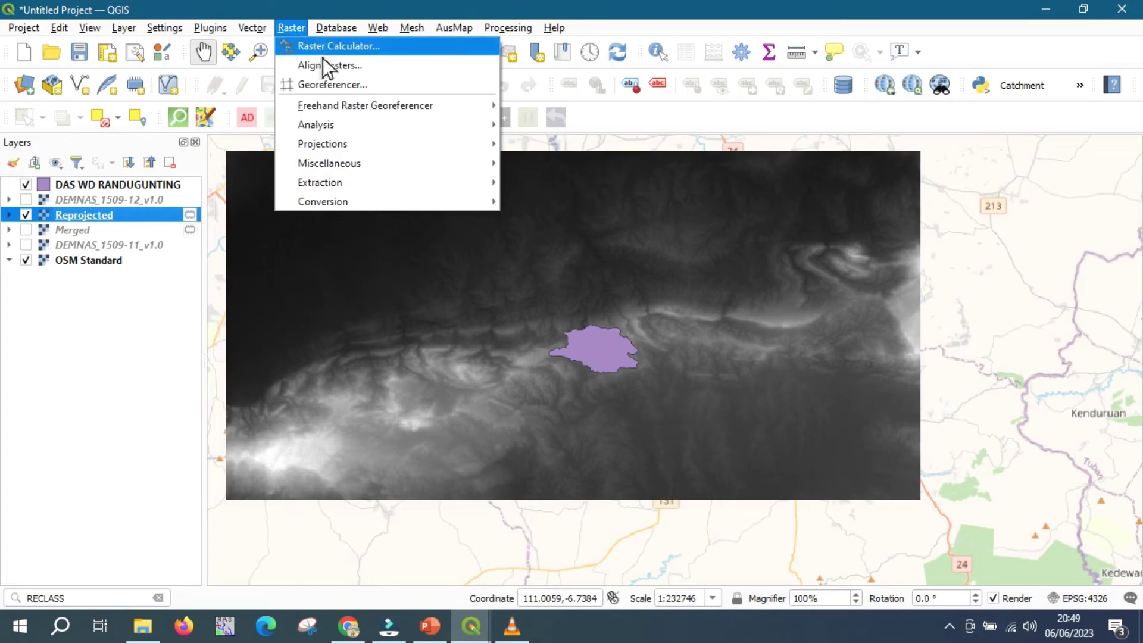
{"action": "mouse_move", "coordinate": [342, 124]}
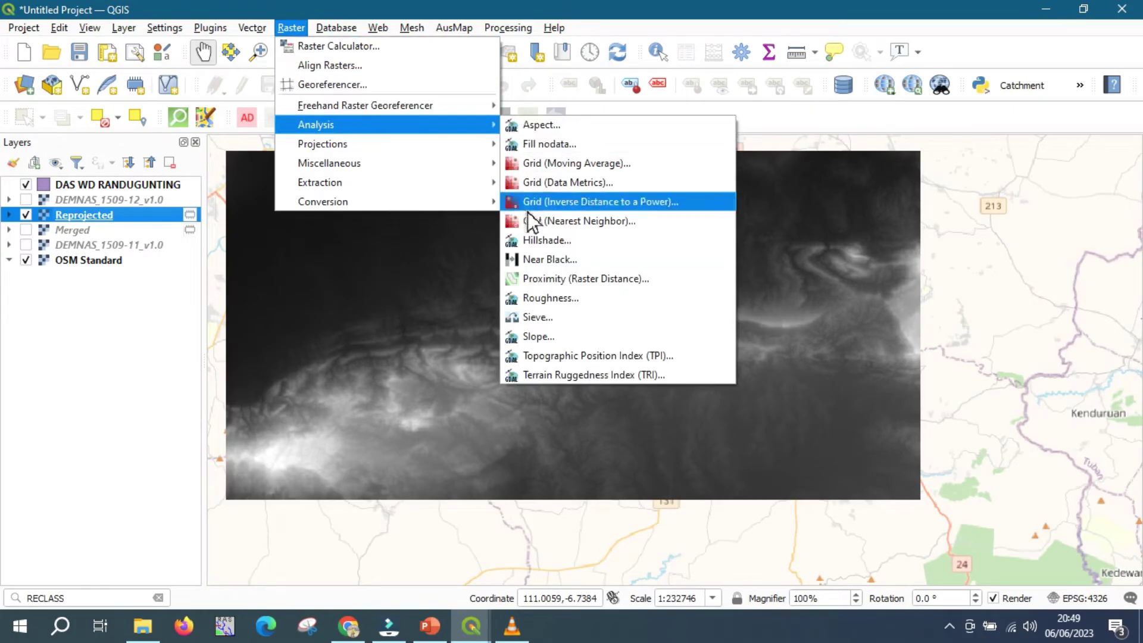
{"action": "left_click", "coordinate": [539, 337]}
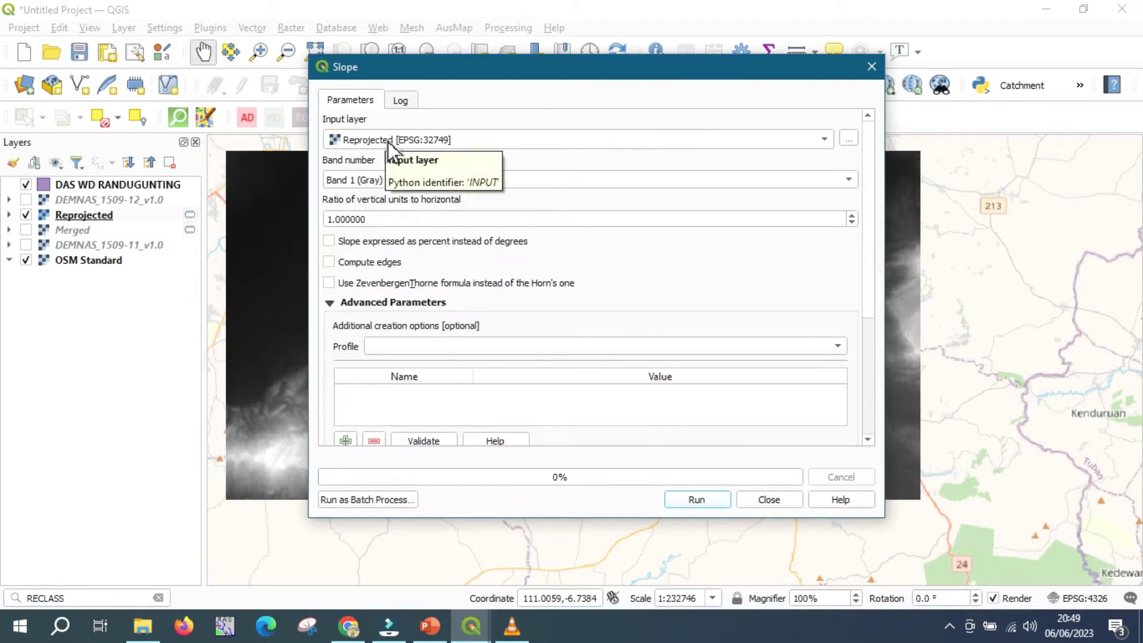
{"action": "left_click", "coordinate": [330, 244]}
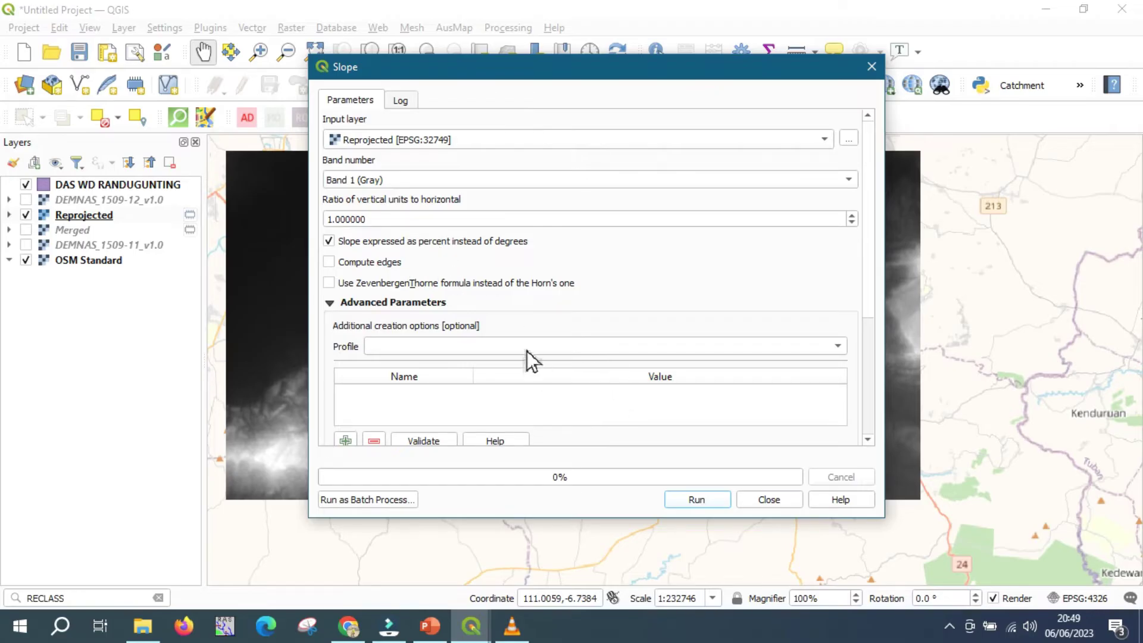
{"action": "left_click_drag", "start_coordinate": [873, 260], "coordinate": [866, 387]}
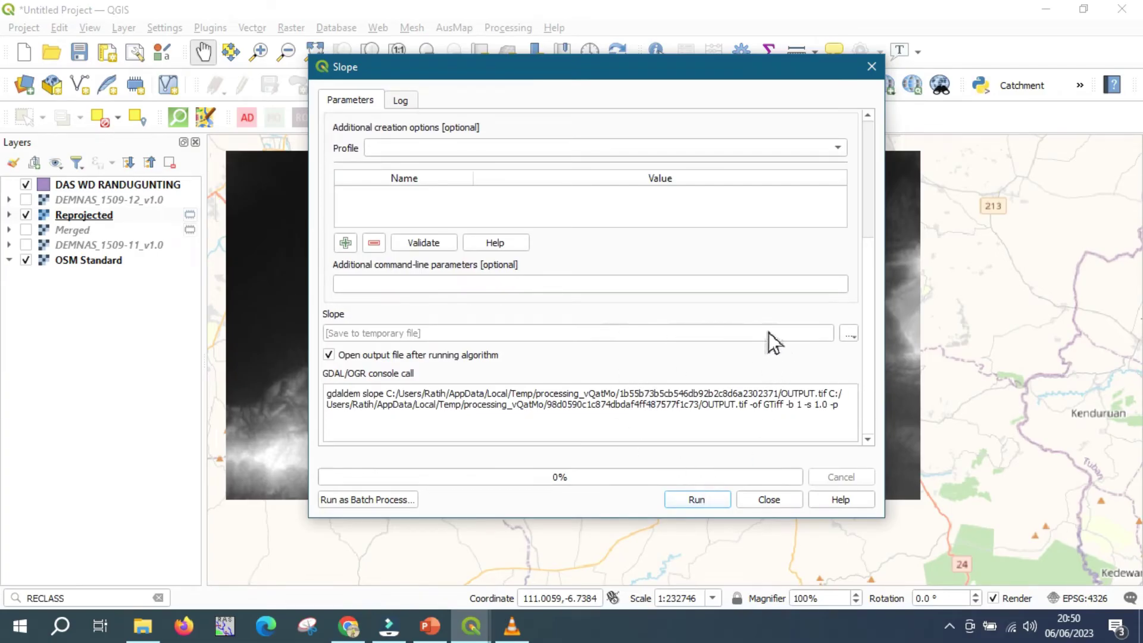
{"action": "left_click", "coordinate": [856, 339]}
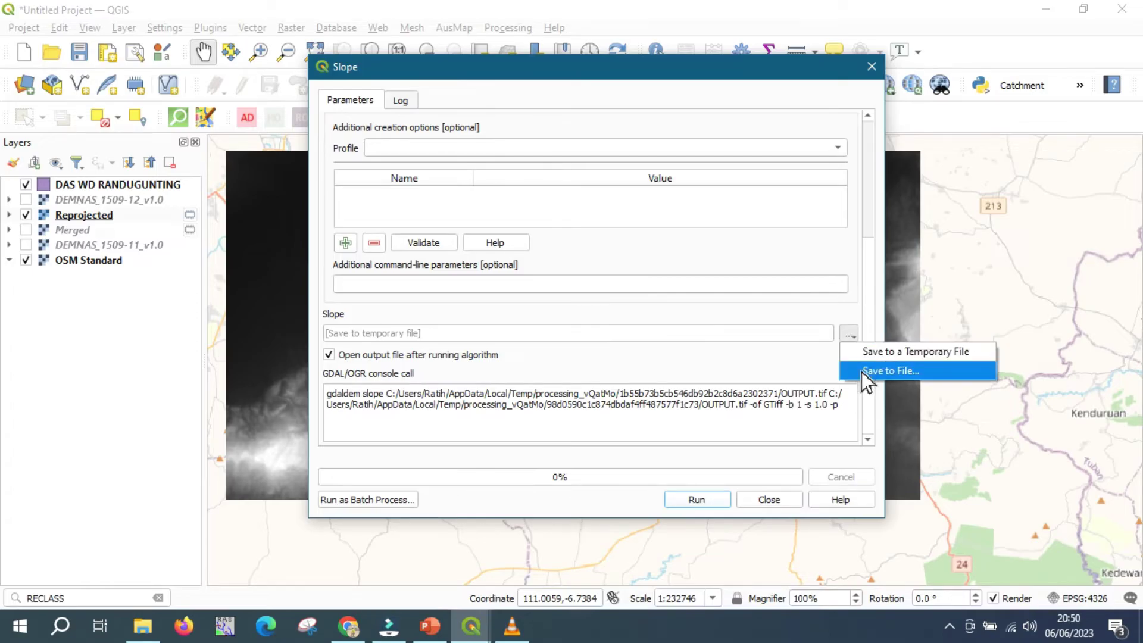
{"action": "left_click", "coordinate": [819, 381]}
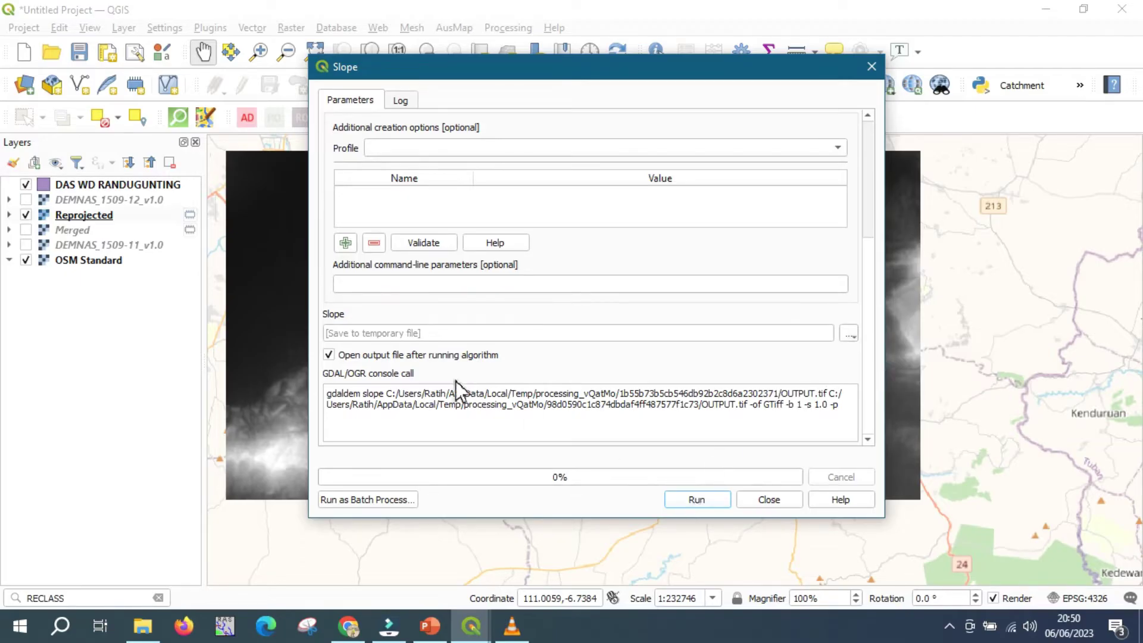
{"action": "left_click", "coordinate": [711, 500]}
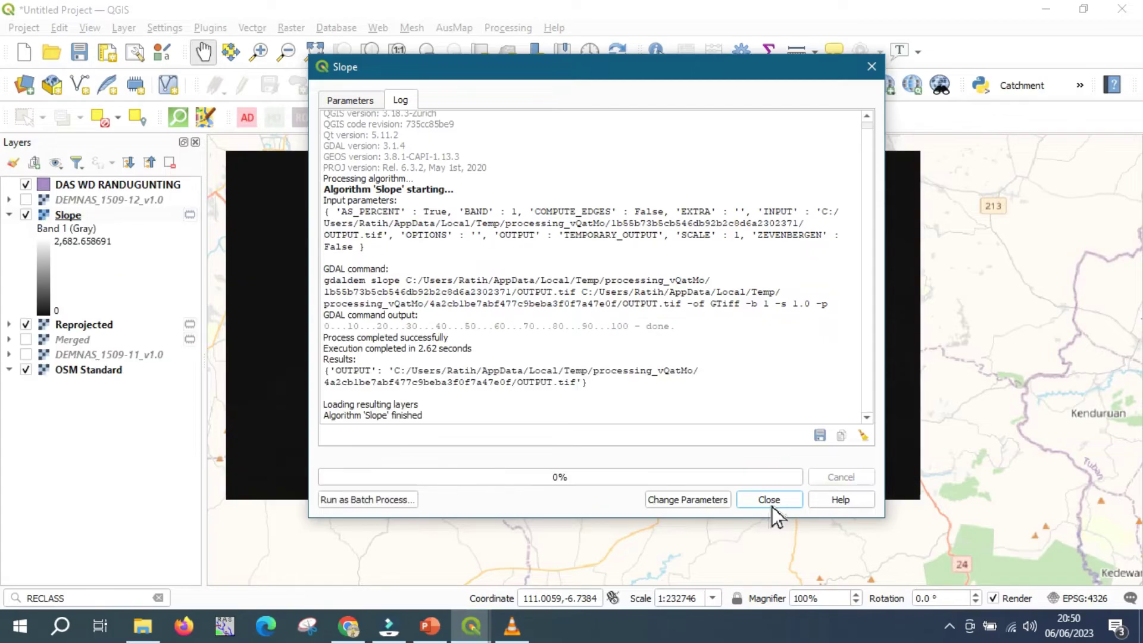
{"action": "left_click", "coordinate": [770, 499]}
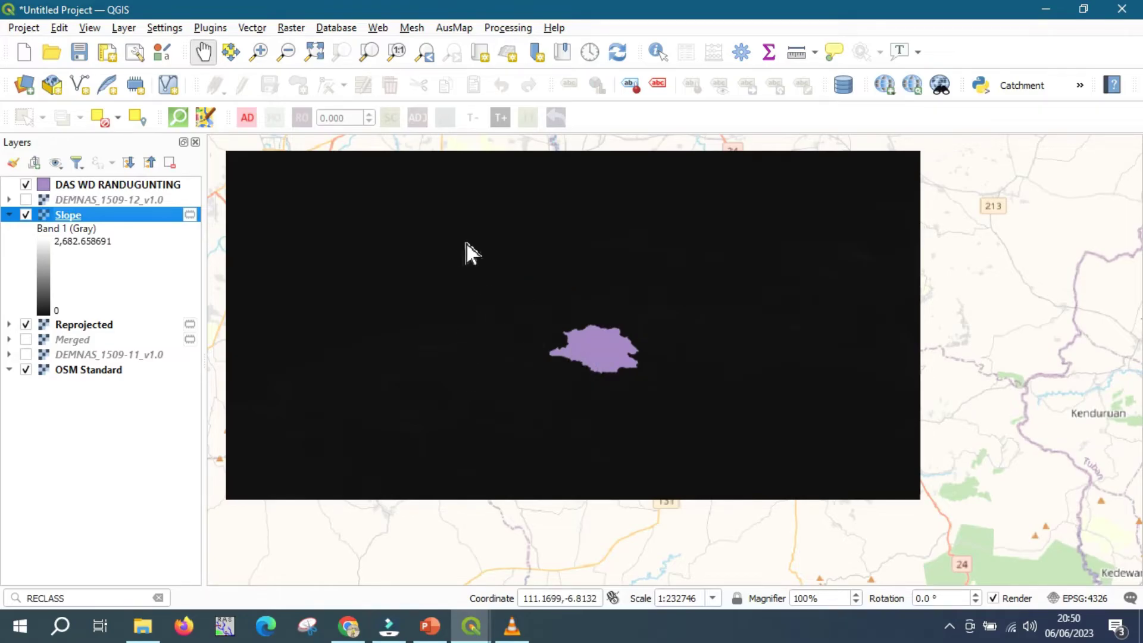
Clip the Slope raster by the DAS WD RANDUGUNTING mask layer into a temporary raster, matching the mask layer's extent.
{"action": "left_click", "coordinate": [298, 30]}
{"action": "mouse_move", "coordinate": [346, 187]}
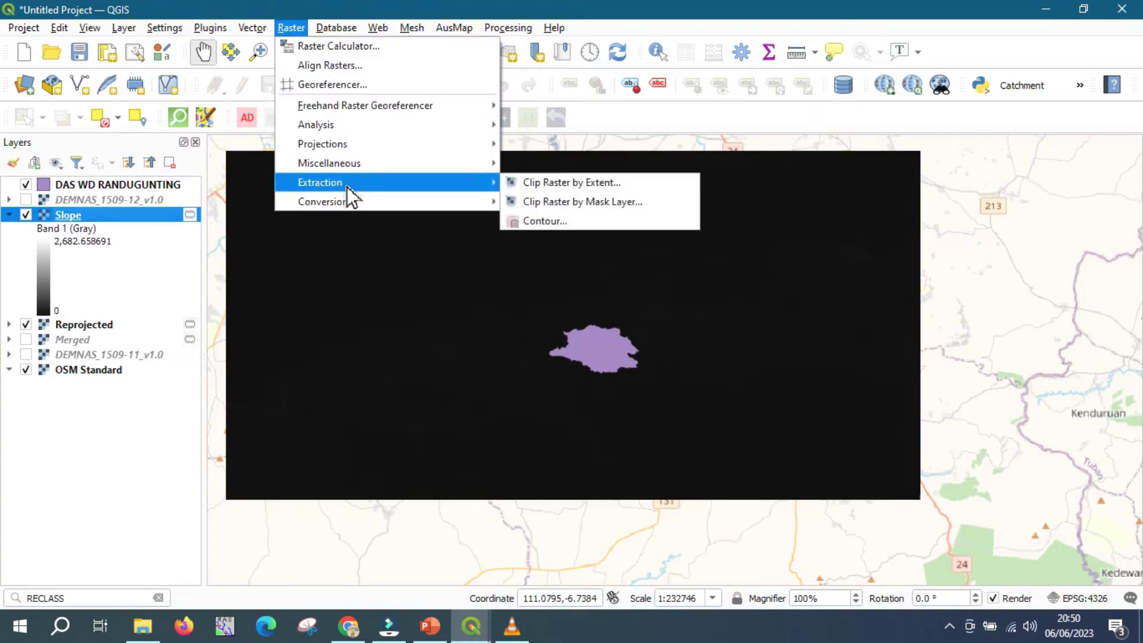
{"action": "left_click", "coordinate": [574, 203]}
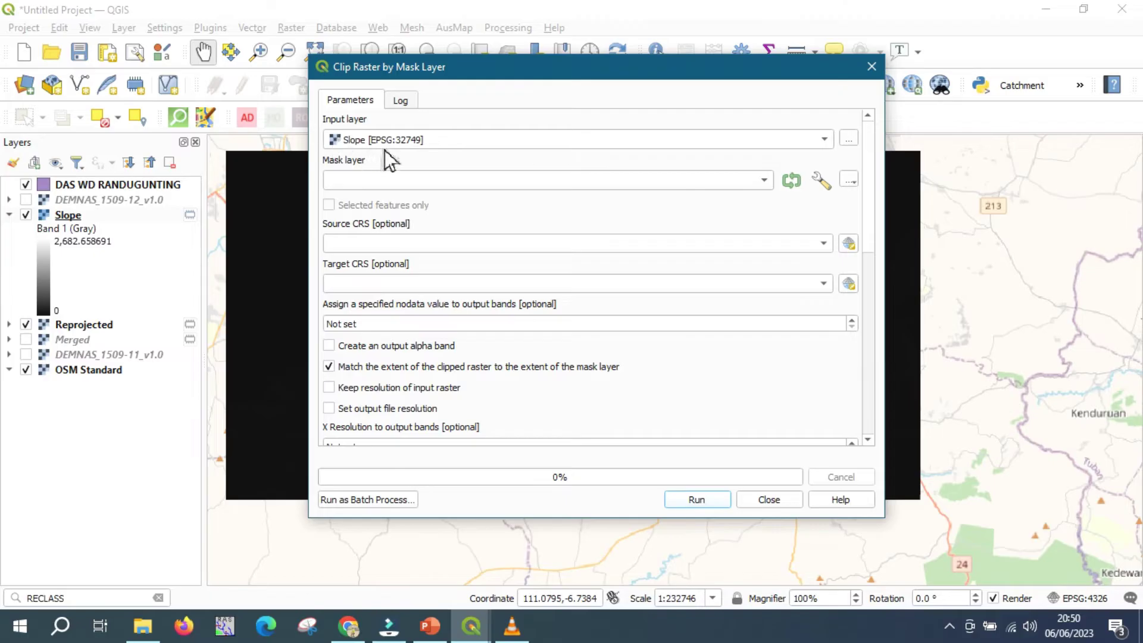
{"action": "scroll", "coordinate": [402, 181], "scroll_direction": "down", "scroll_amount": 1}
{"action": "left_click", "coordinate": [401, 182]}
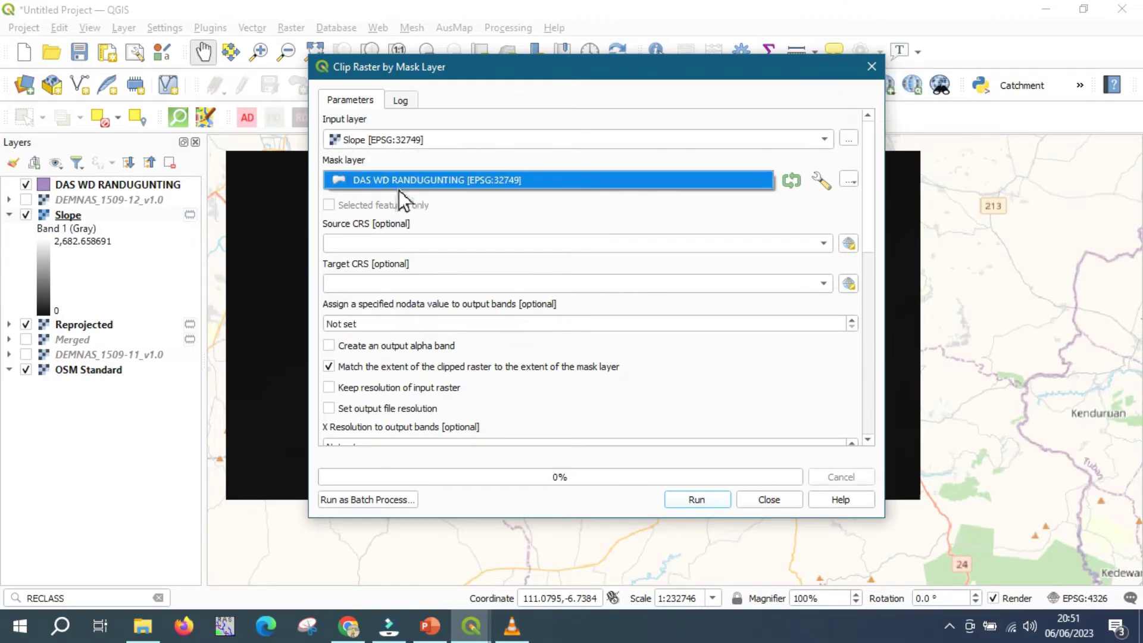
{"action": "left_click", "coordinate": [400, 187]}
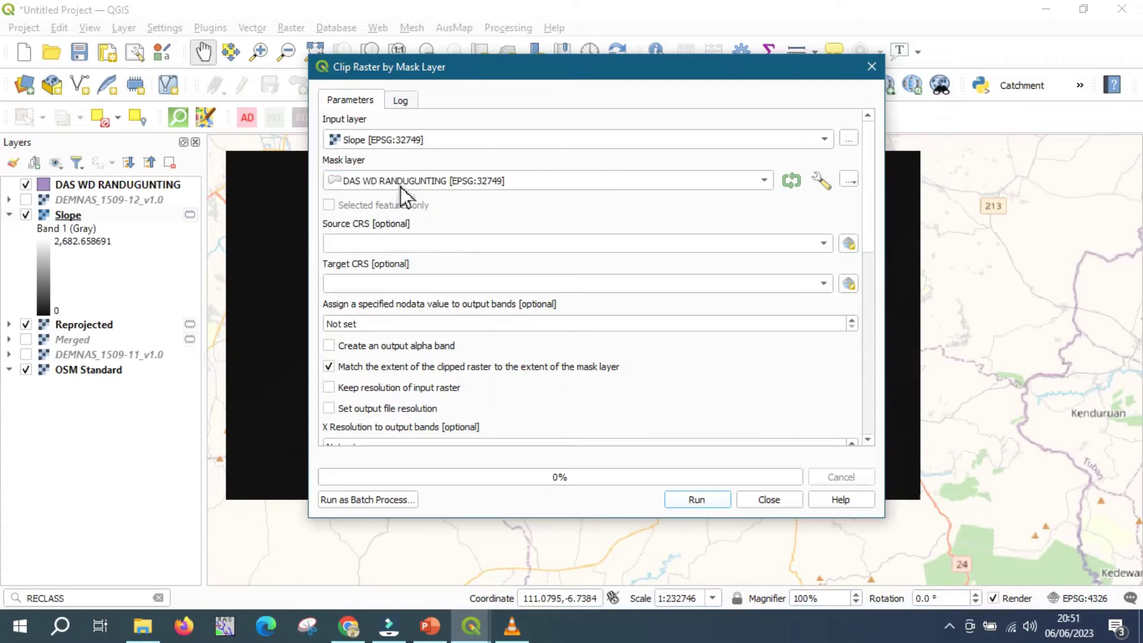
{"action": "scroll", "coordinate": [874, 293], "scroll_direction": "down", "scroll_amount": 10}
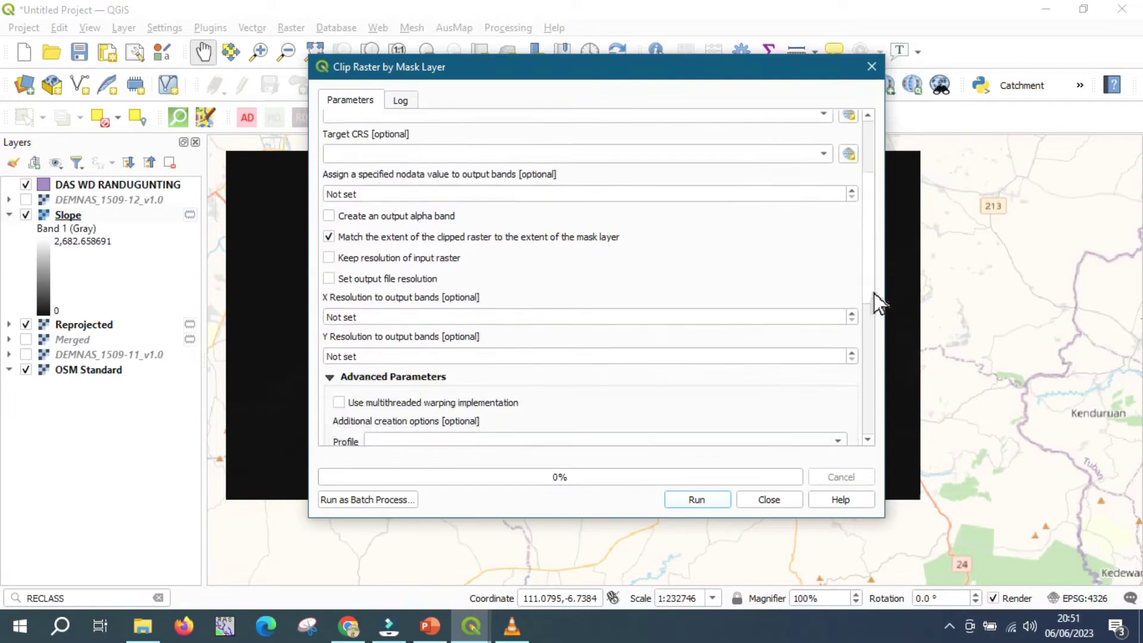
{"action": "left_click", "coordinate": [704, 502]}
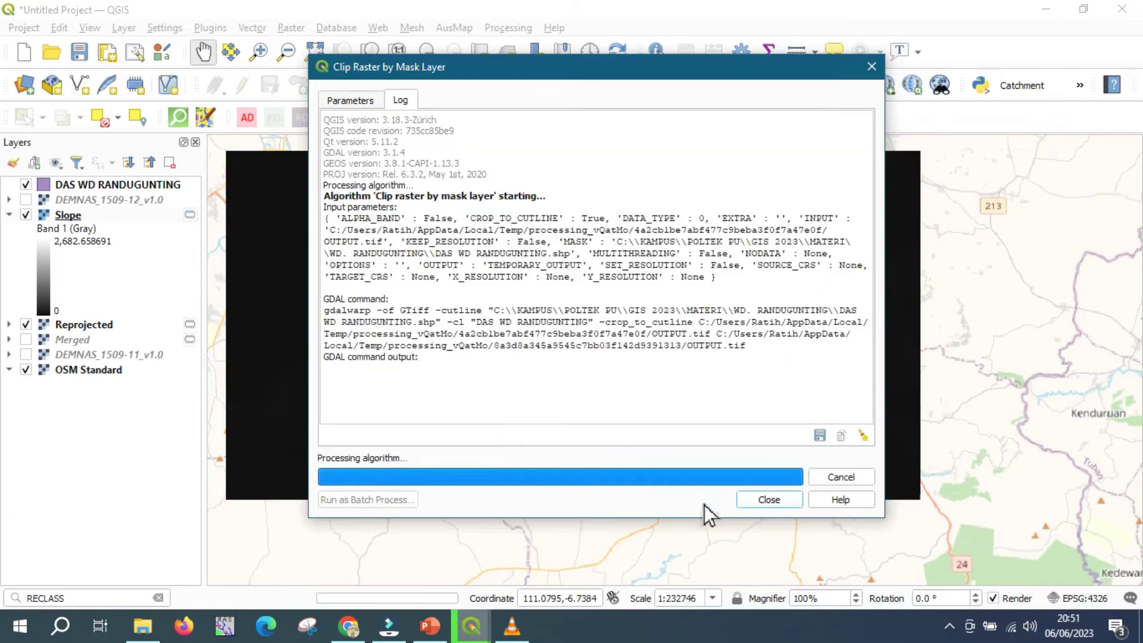
{"action": "left_click", "coordinate": [759, 499]}
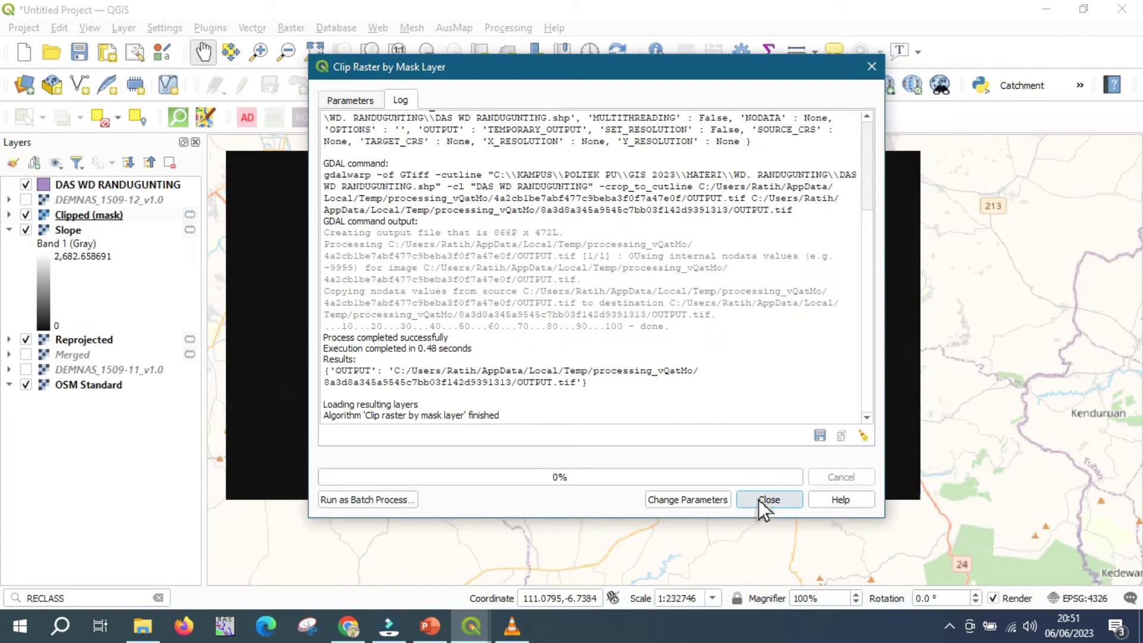
Hide the Slope, Reprojected and DAS WD RANDUGUNTING layers and inspect the clipped slope raster up close on the map.
{"action": "left_click", "coordinate": [27, 232]}
{"action": "left_click", "coordinate": [9, 215]}
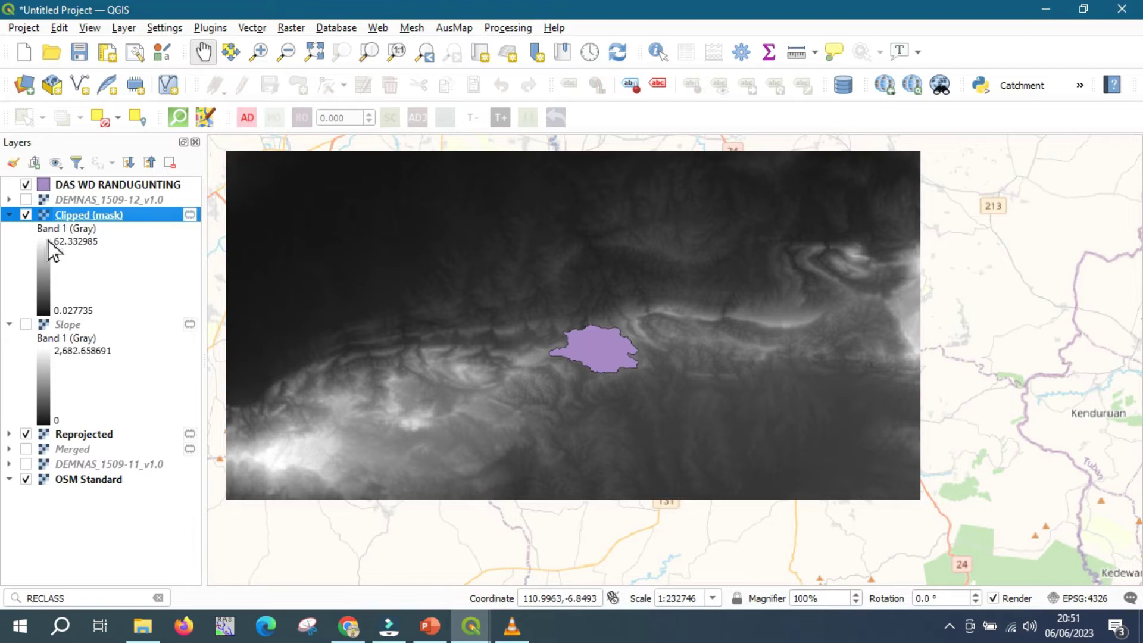
{"action": "left_click", "coordinate": [26, 435]}
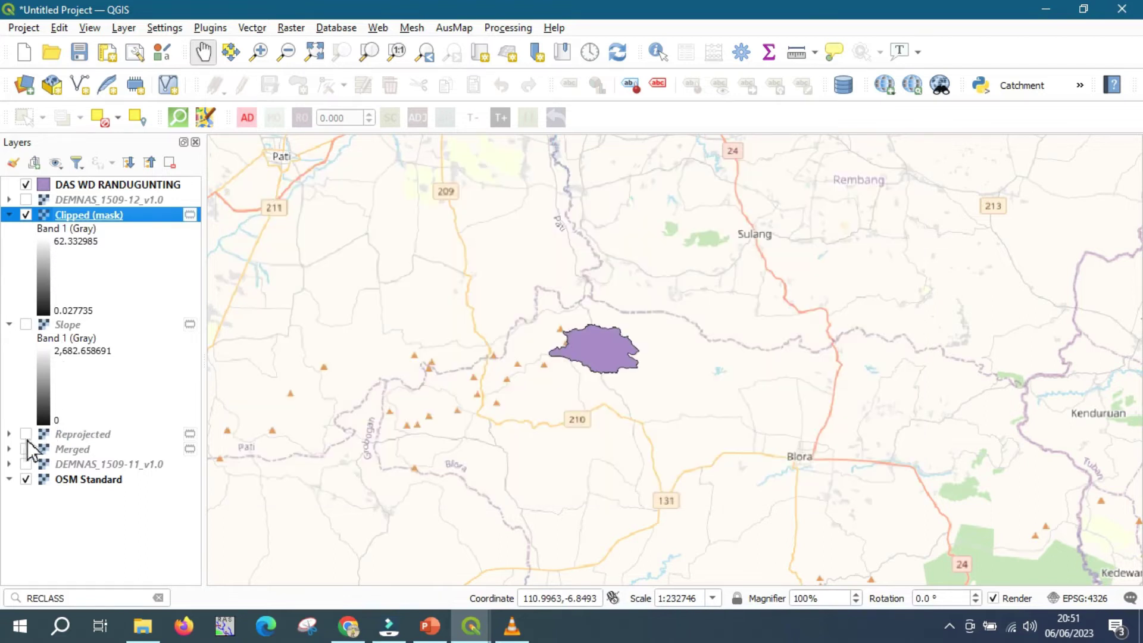
{"action": "left_click", "coordinate": [26, 185]}
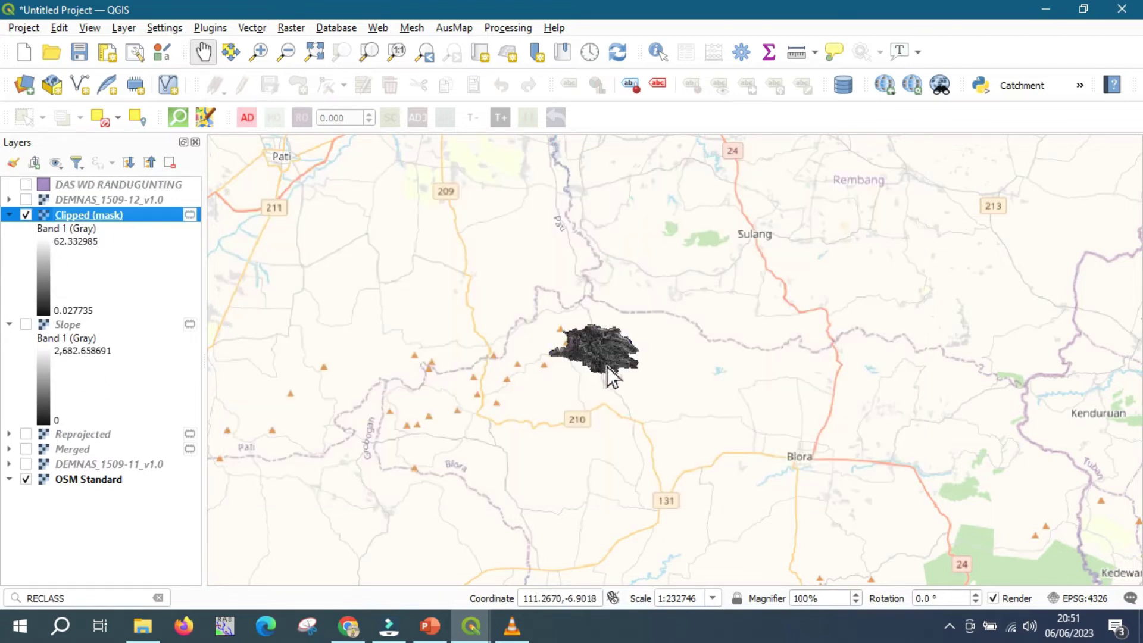
{"action": "scroll", "coordinate": [608, 367], "scroll_direction": "up", "scroll_amount": 2}
{"action": "left_click_drag", "start_coordinate": [542, 309], "coordinate": [621, 291]}
{"action": "scroll", "coordinate": [587, 278], "scroll_direction": "up", "scroll_amount": 1}
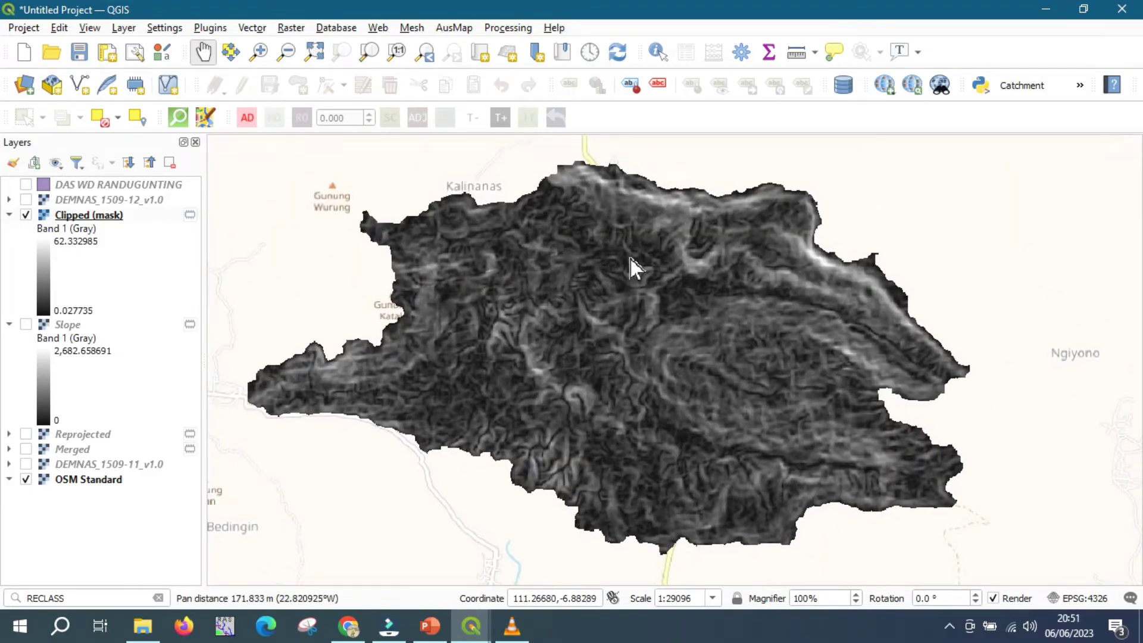
{"action": "scroll", "coordinate": [630, 258], "scroll_direction": "down", "scroll_amount": 1}
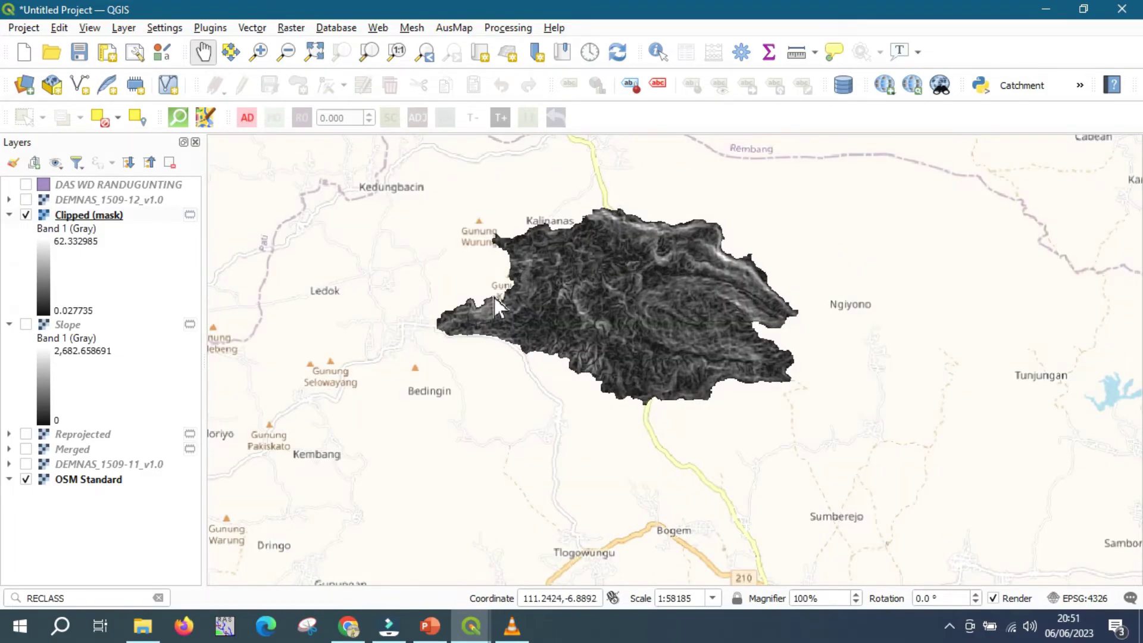
Show the DAS WD RANDUGUNTING layer and set its simple fill style to No Brush.
{"action": "left_click", "coordinate": [30, 187]}
{"action": "left_click", "coordinate": [26, 185]}
{"action": "left_click", "coordinate": [43, 186]}
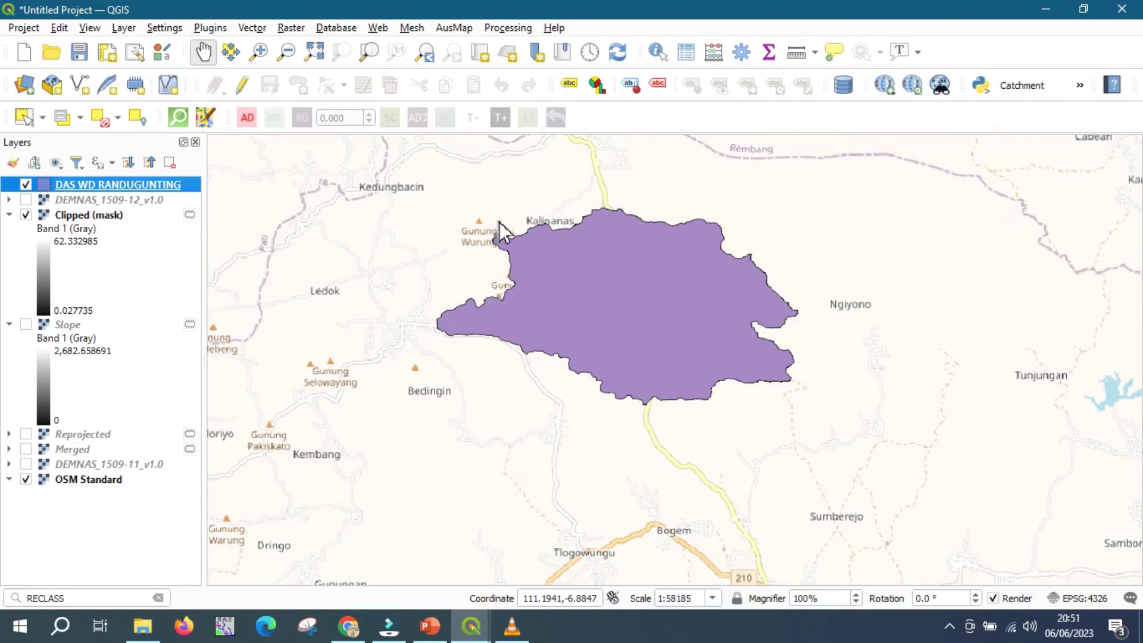
{"action": "double_click", "coordinate": [186, 186]}
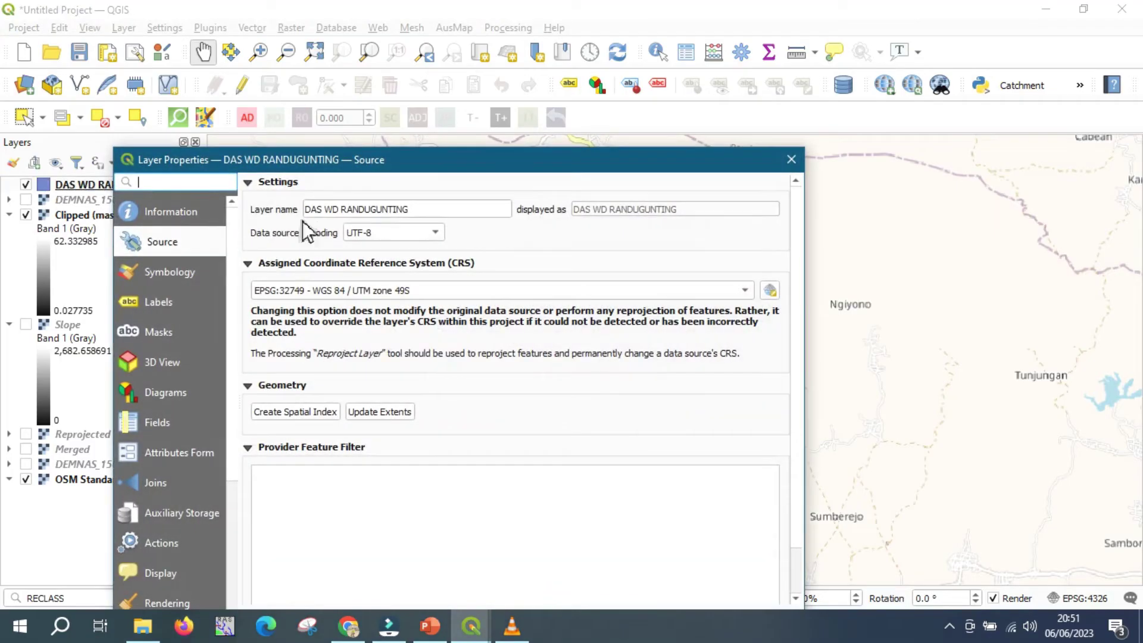
{"action": "left_click", "coordinate": [165, 279]}
{"action": "left_click", "coordinate": [414, 225]}
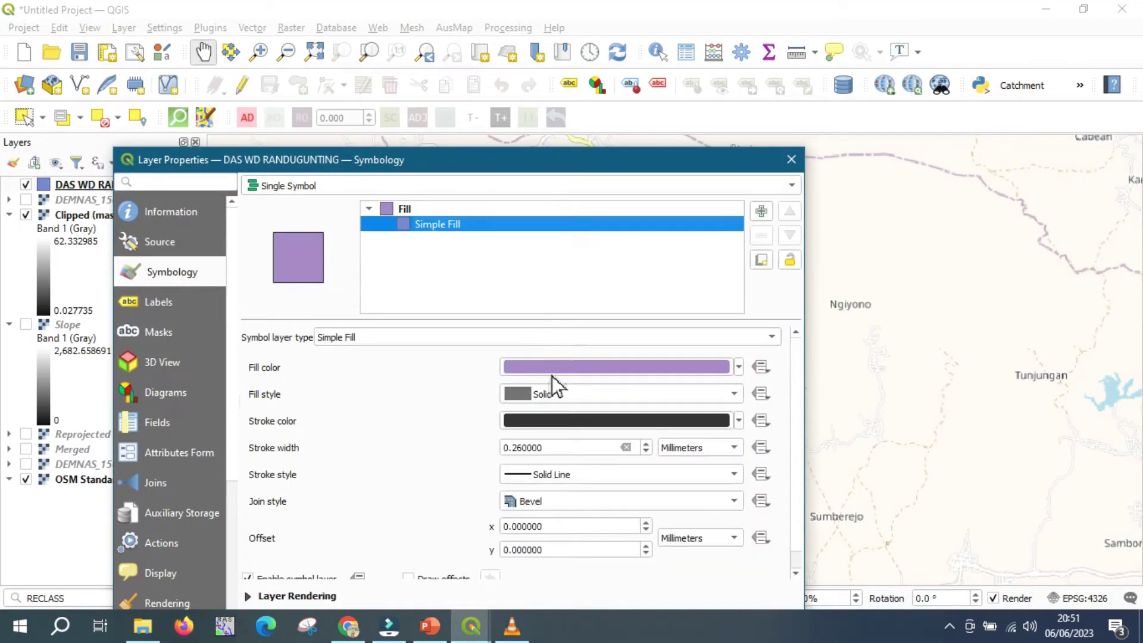
{"action": "left_click", "coordinate": [560, 393]}
{"action": "left_click", "coordinate": [560, 406]}
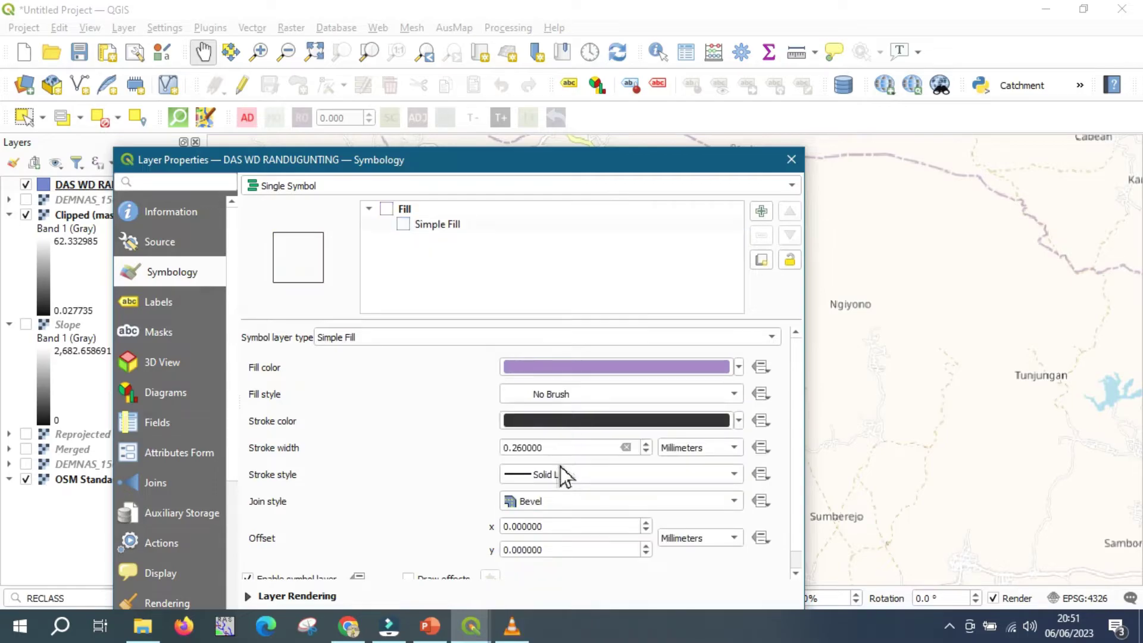
Set the watershed outline's stroke width to 0.66 mm and apply the symbology to the layer.
{"action": "left_click", "coordinate": [646, 444]}
{"action": "left_click", "coordinate": [646, 445]}
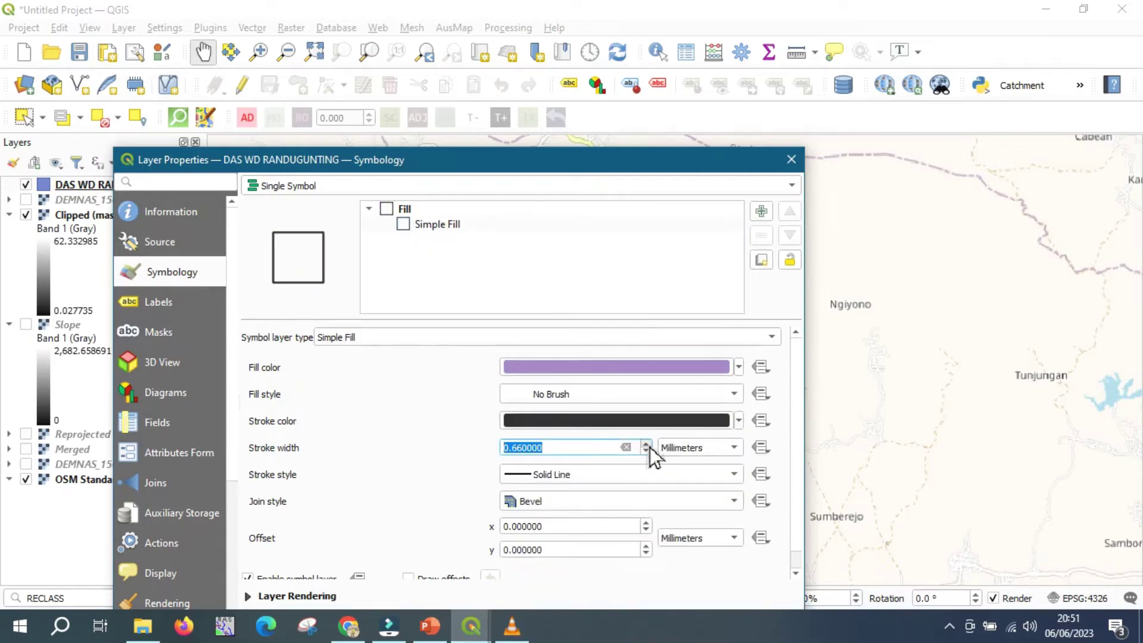
{"action": "left_click_drag", "start_coordinate": [536, 161], "coordinate": [522, 94]}
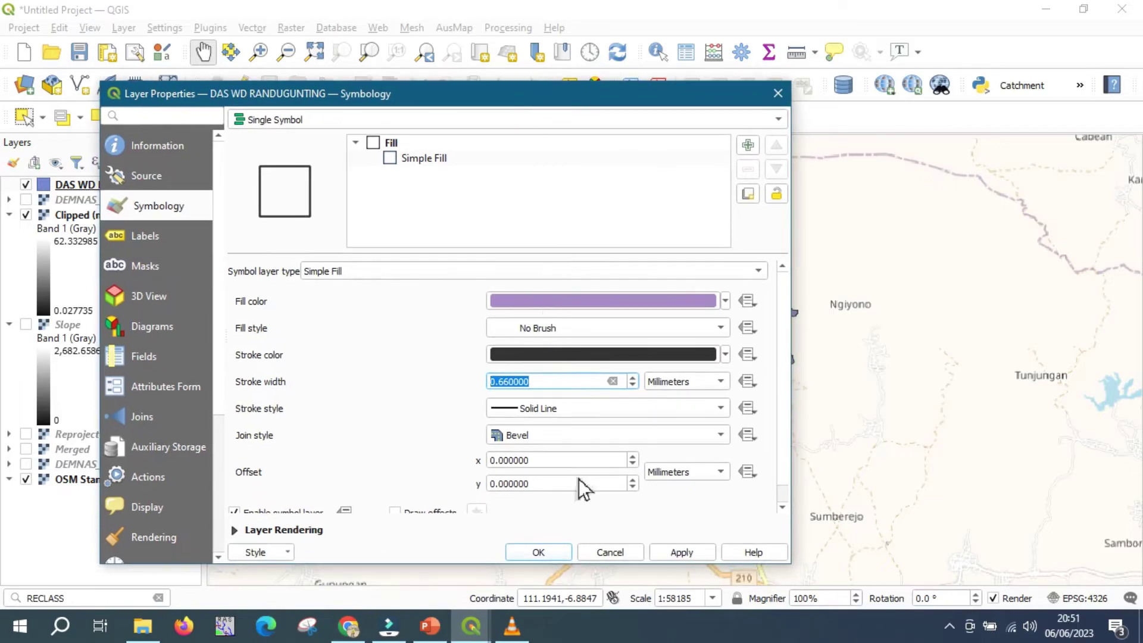
{"action": "left_click", "coordinate": [548, 555]}
{"action": "scroll", "coordinate": [579, 251], "scroll_direction": "up", "scroll_amount": 1}
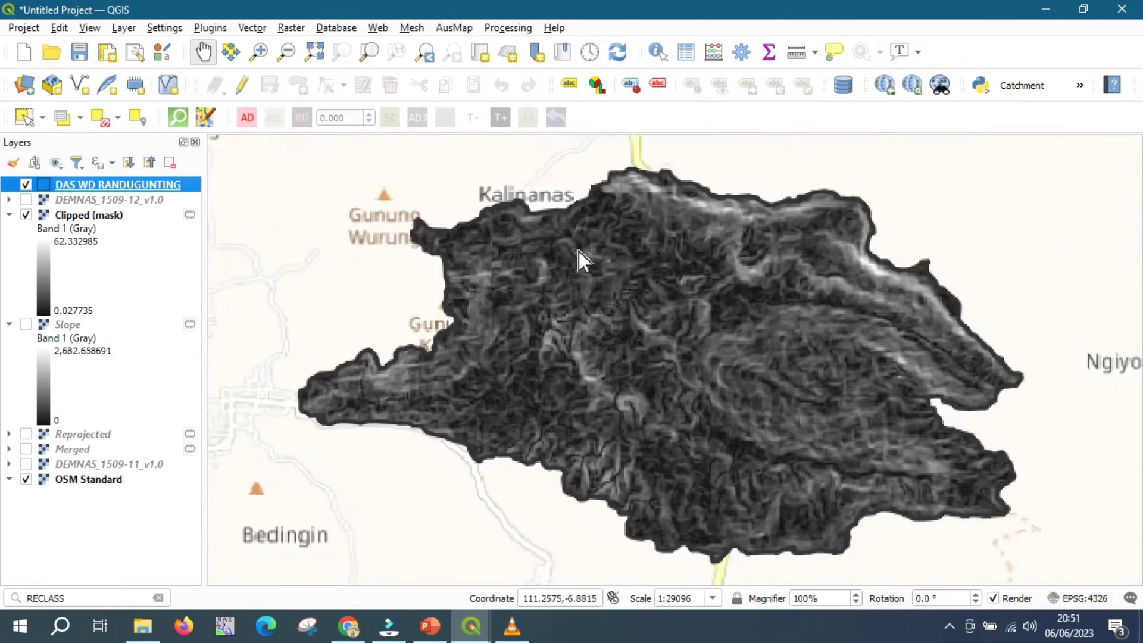
Select the Clipped (mask) layer, then switch to PowerPoint and review the slope classes and their percent ranges in the slide 13 table.
{"action": "left_click", "coordinate": [63, 277]}
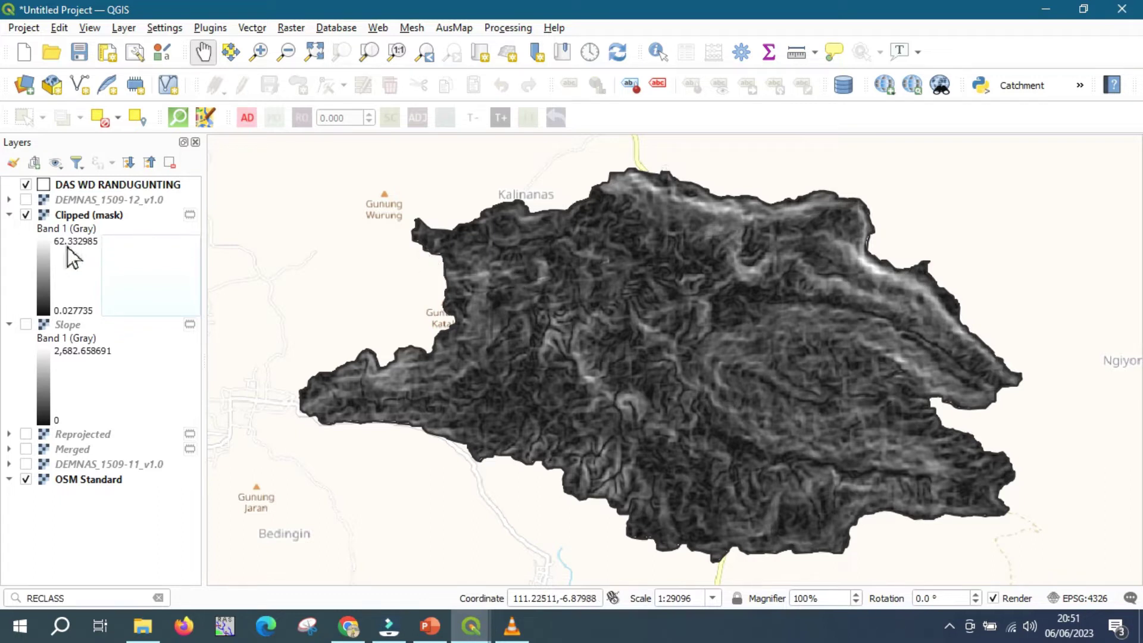
{"action": "left_click", "coordinate": [74, 218]}
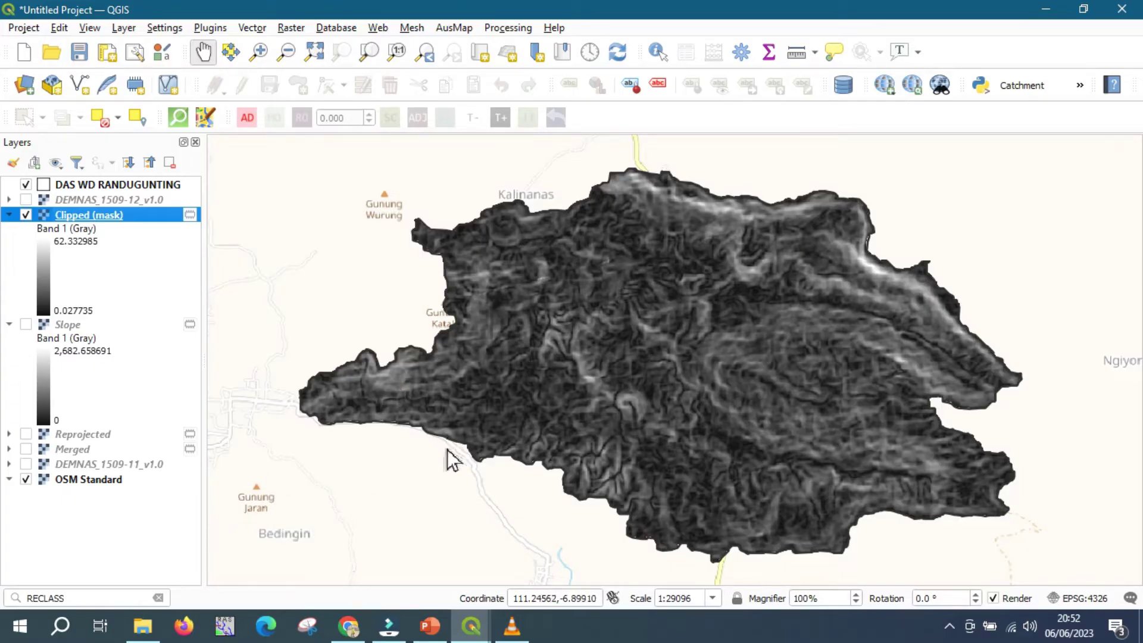
{"action": "left_click", "coordinate": [430, 627]}
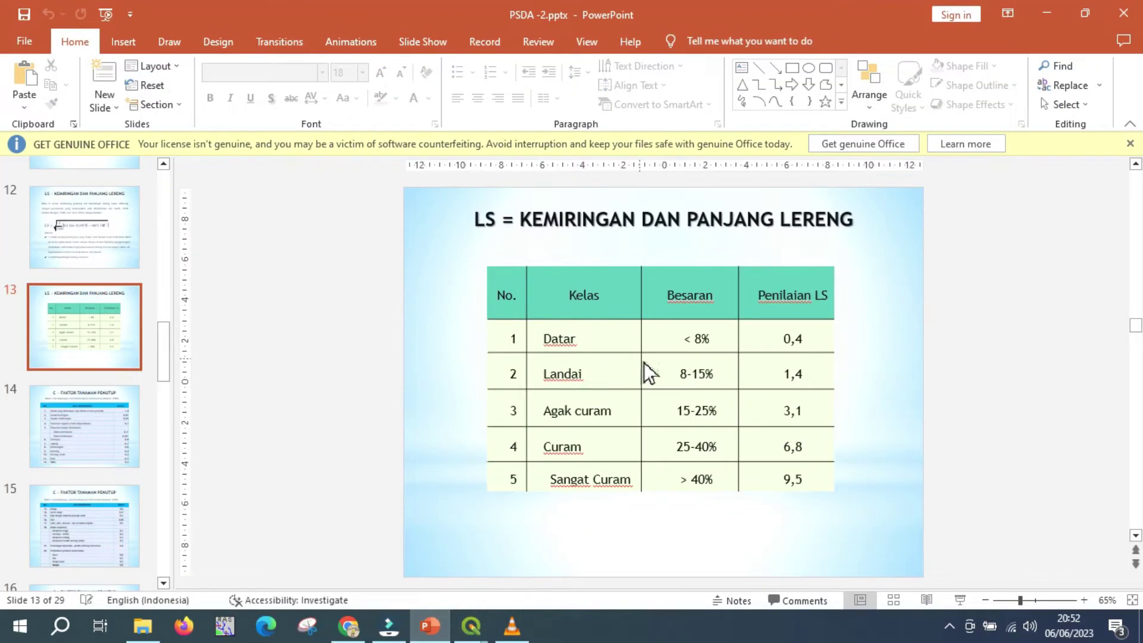
{"action": "left_click", "coordinate": [599, 352]}
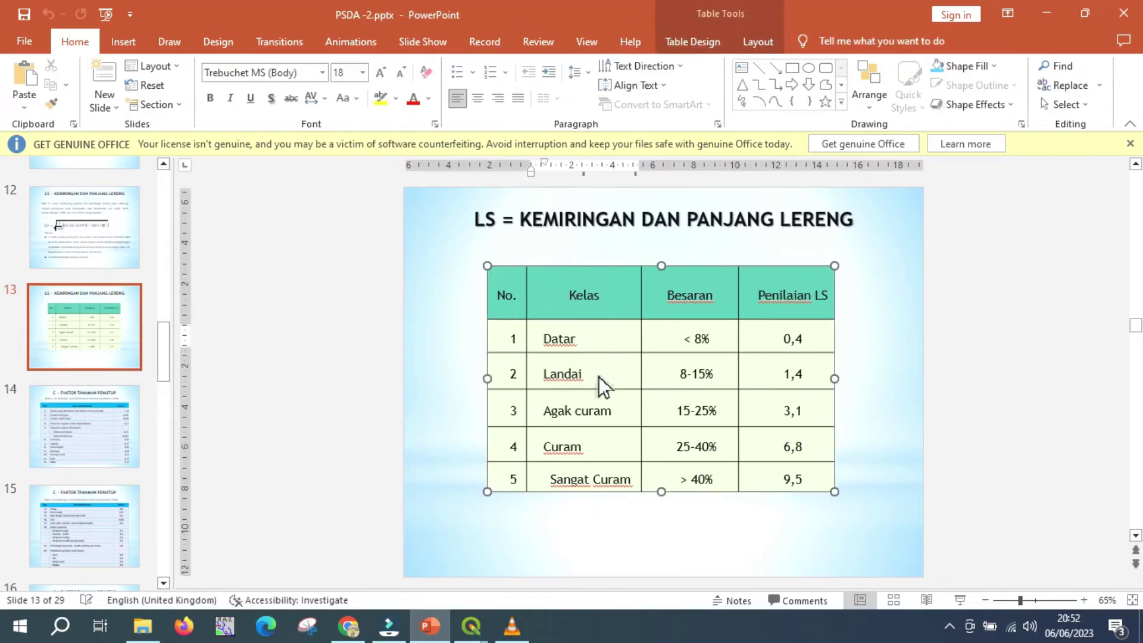
{"action": "left_click", "coordinate": [599, 377]}
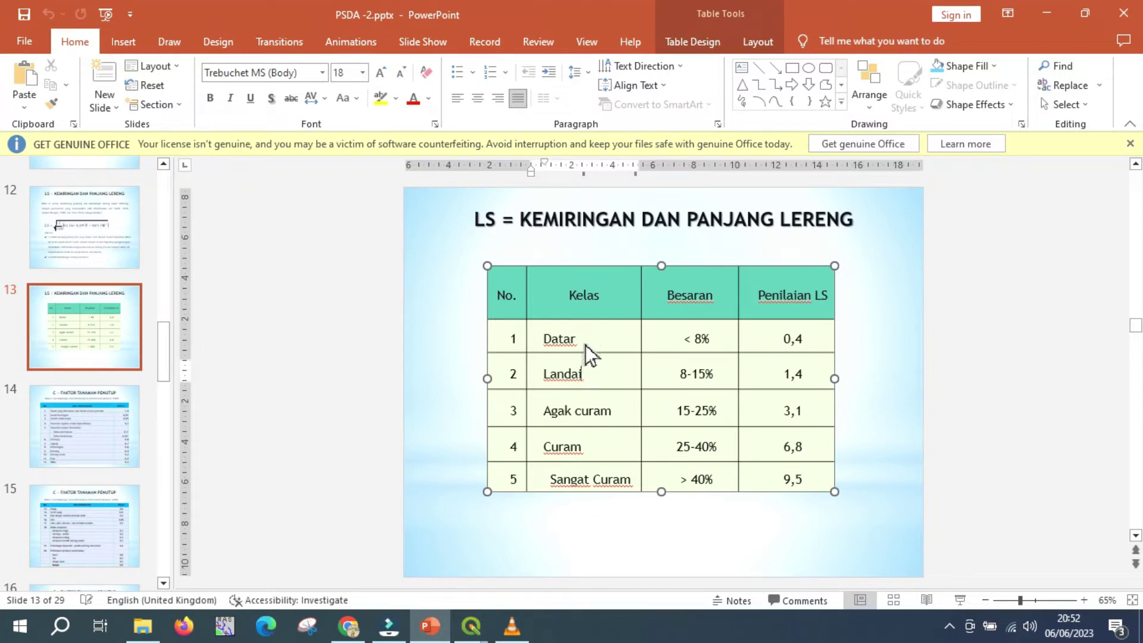
{"action": "left_click", "coordinate": [585, 344]}
{"action": "left_click", "coordinate": [582, 378]}
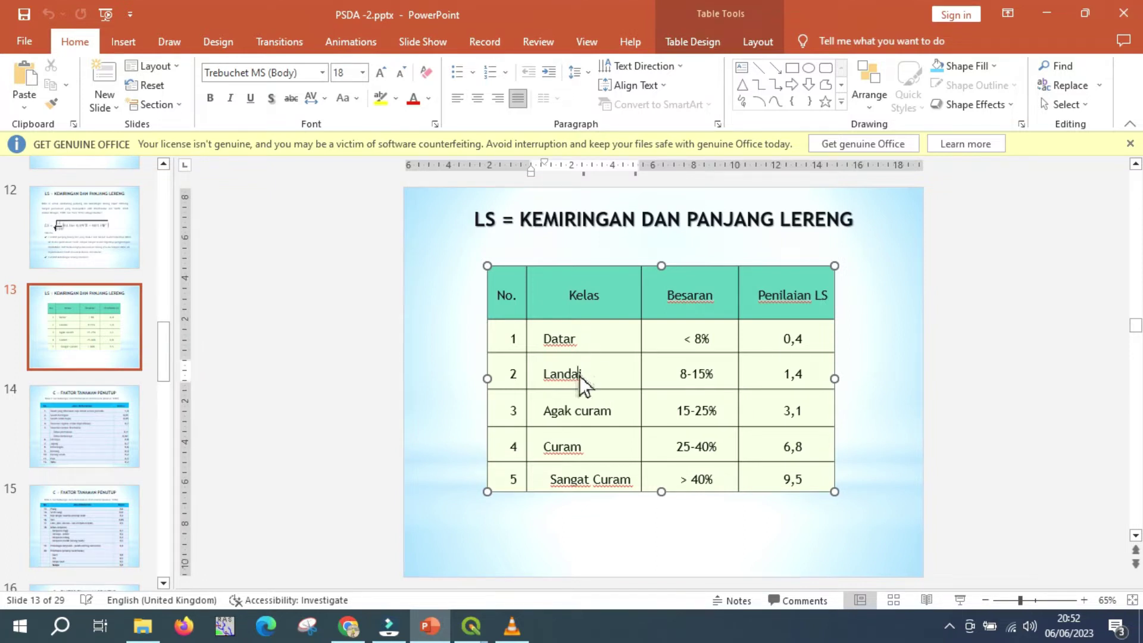
{"action": "left_click", "coordinate": [580, 420]}
{"action": "left_click", "coordinate": [578, 452]}
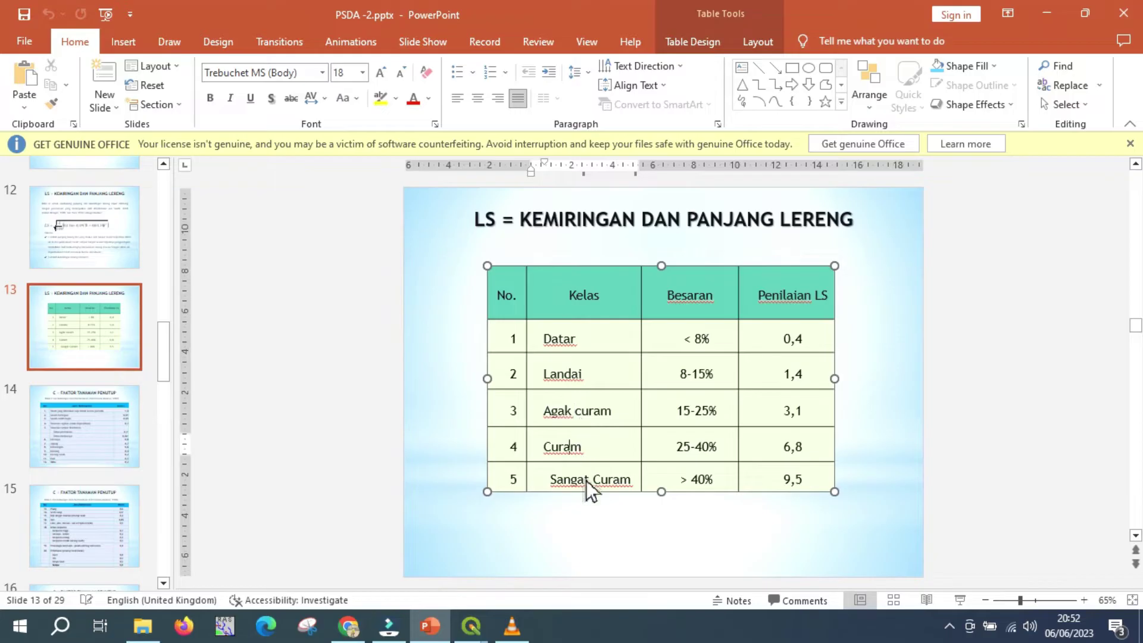
{"action": "left_click", "coordinate": [589, 479]}
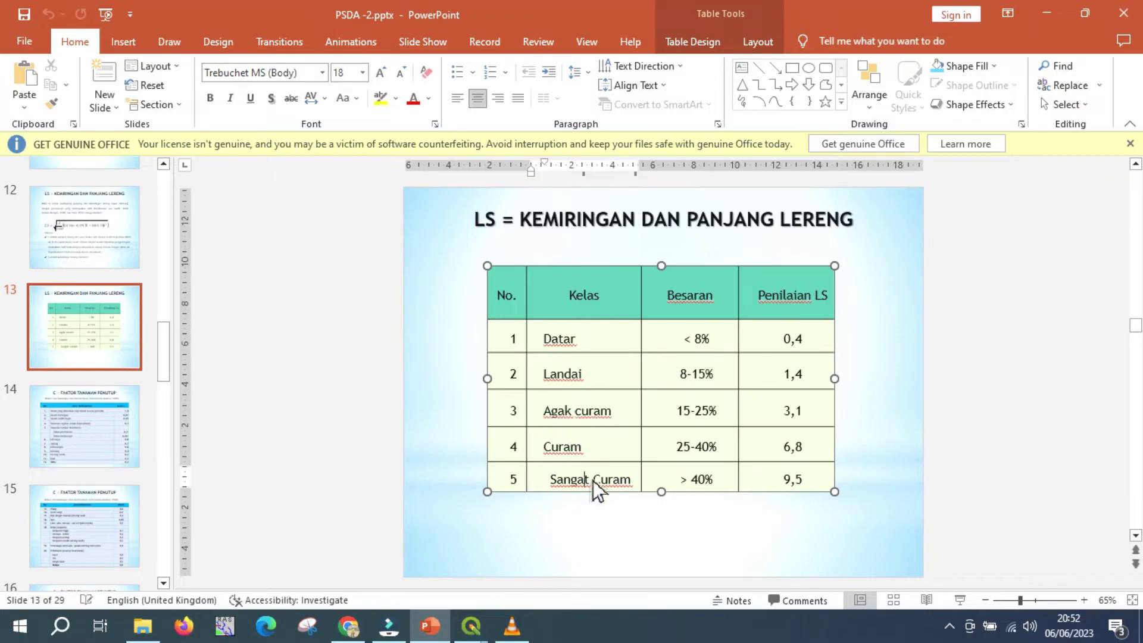
{"action": "left_click", "coordinate": [704, 342]}
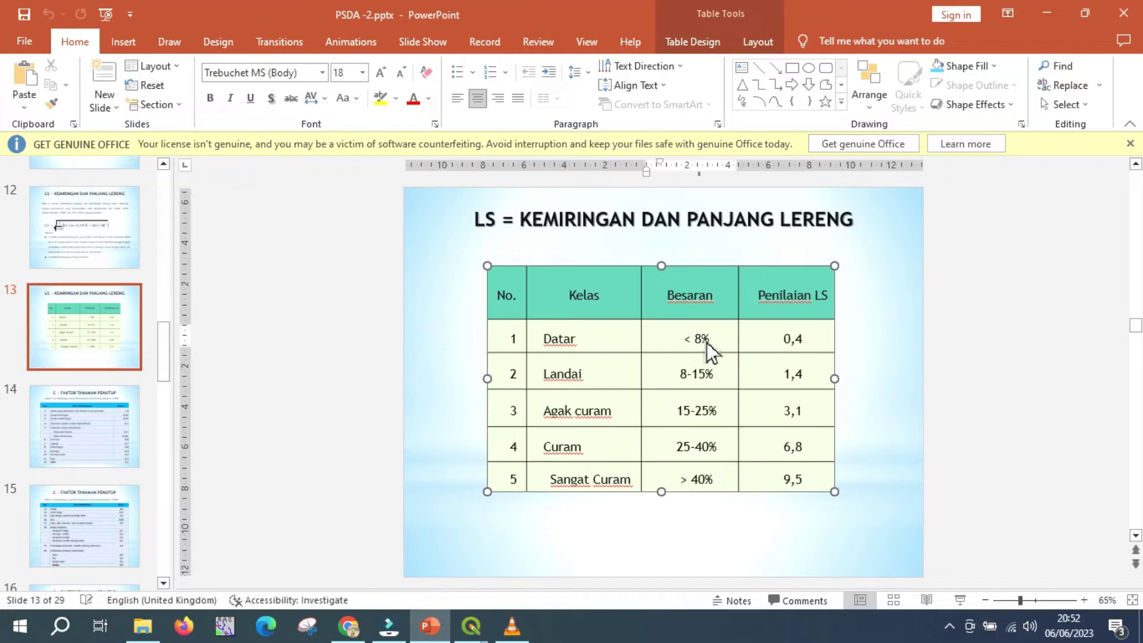
{"action": "left_click", "coordinate": [699, 377]}
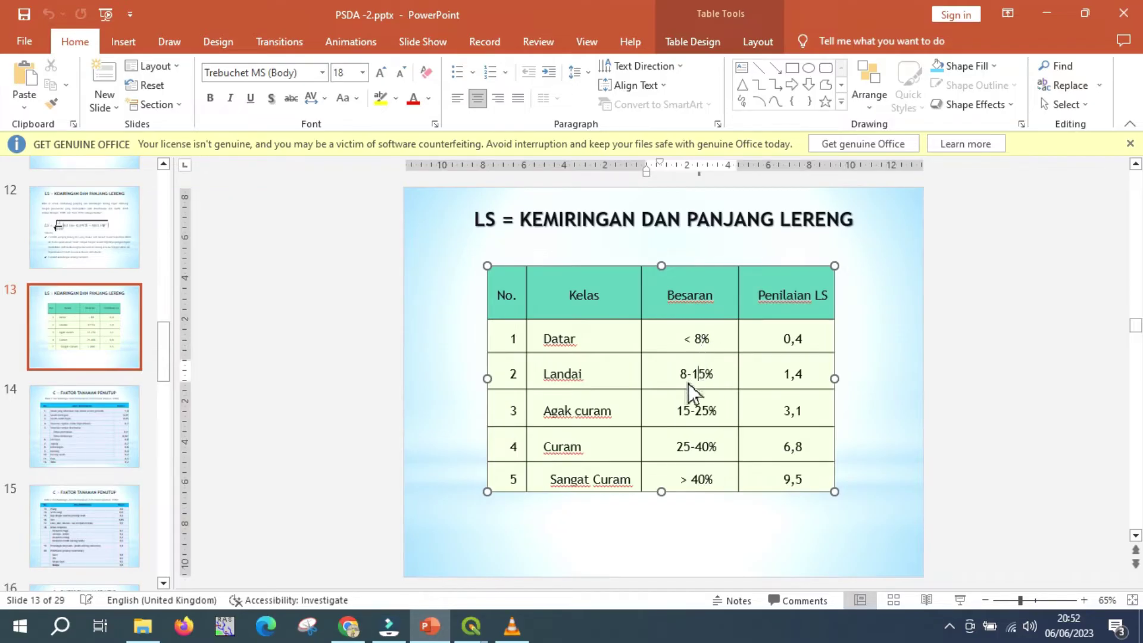
{"action": "left_click", "coordinate": [688, 485]}
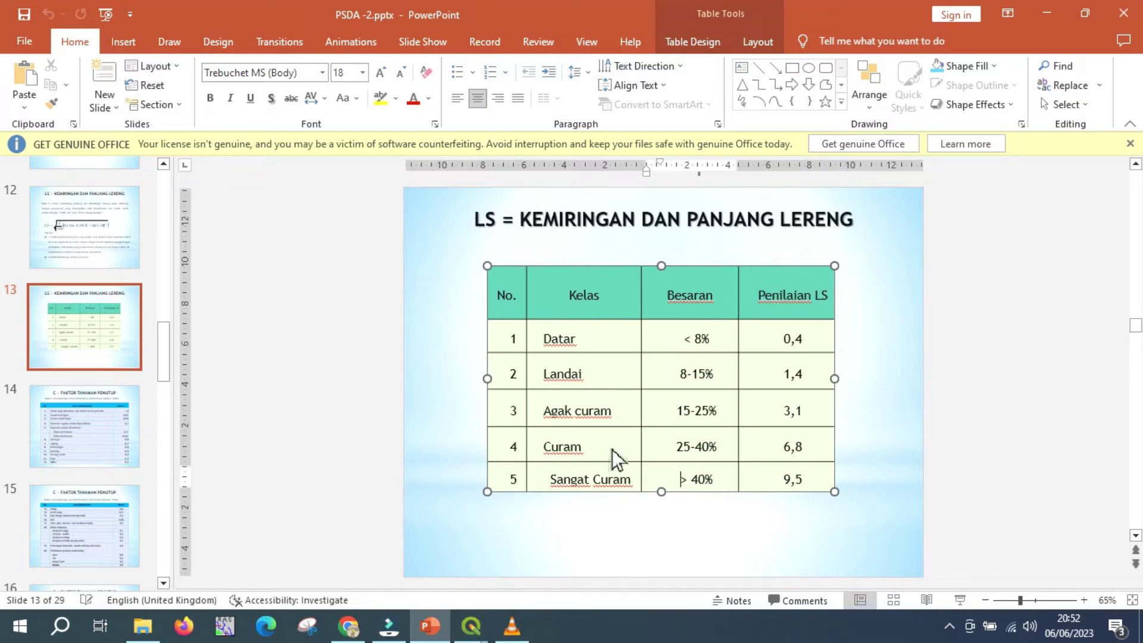
Switch back to the untitled QGIS project, start Reclassify by Table on Clipped (mask) Band 1 and add five rows to the reclassification table.
{"action": "mouse_move", "coordinate": [474, 634]}
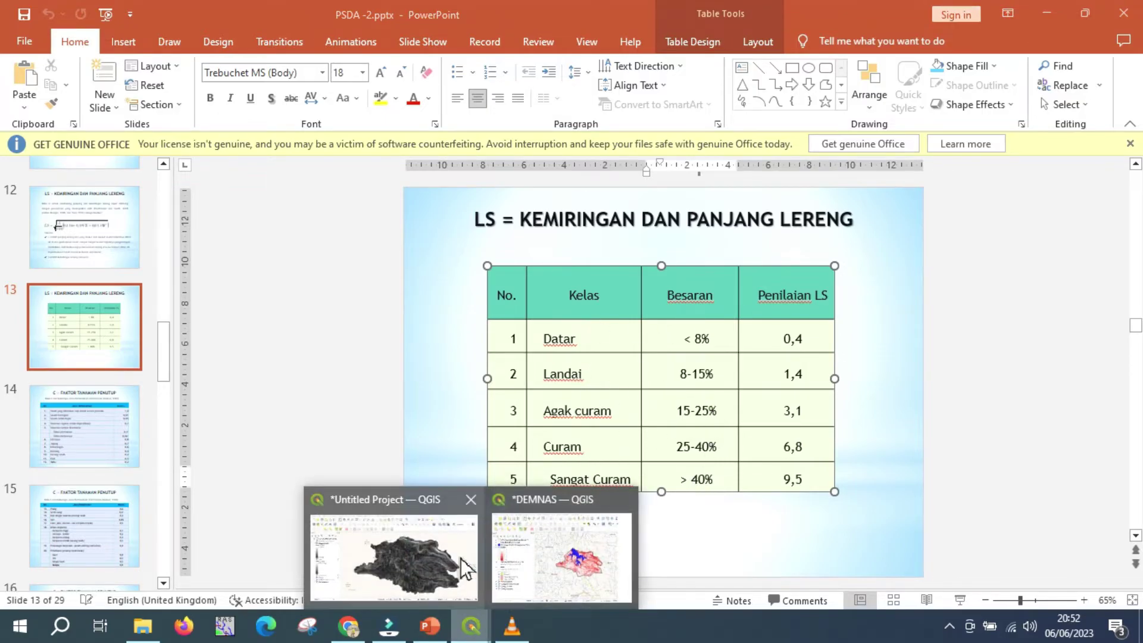
{"action": "left_click", "coordinate": [462, 548]}
{"action": "left_click", "coordinate": [100, 604]}
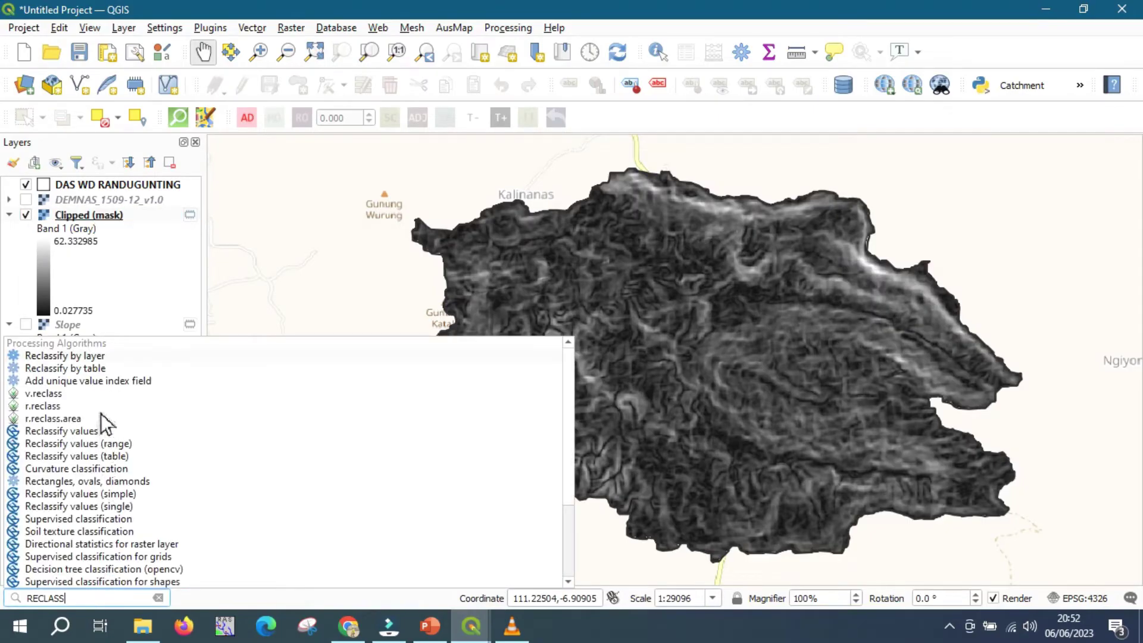
{"action": "left_click", "coordinate": [97, 371]}
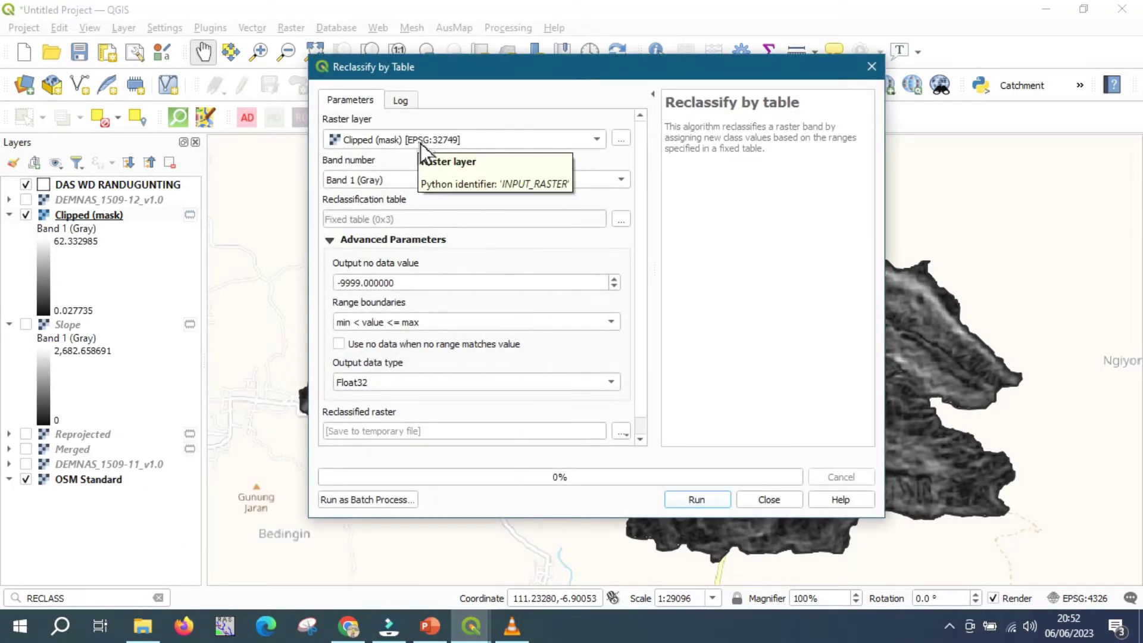
{"action": "left_click", "coordinate": [622, 222]}
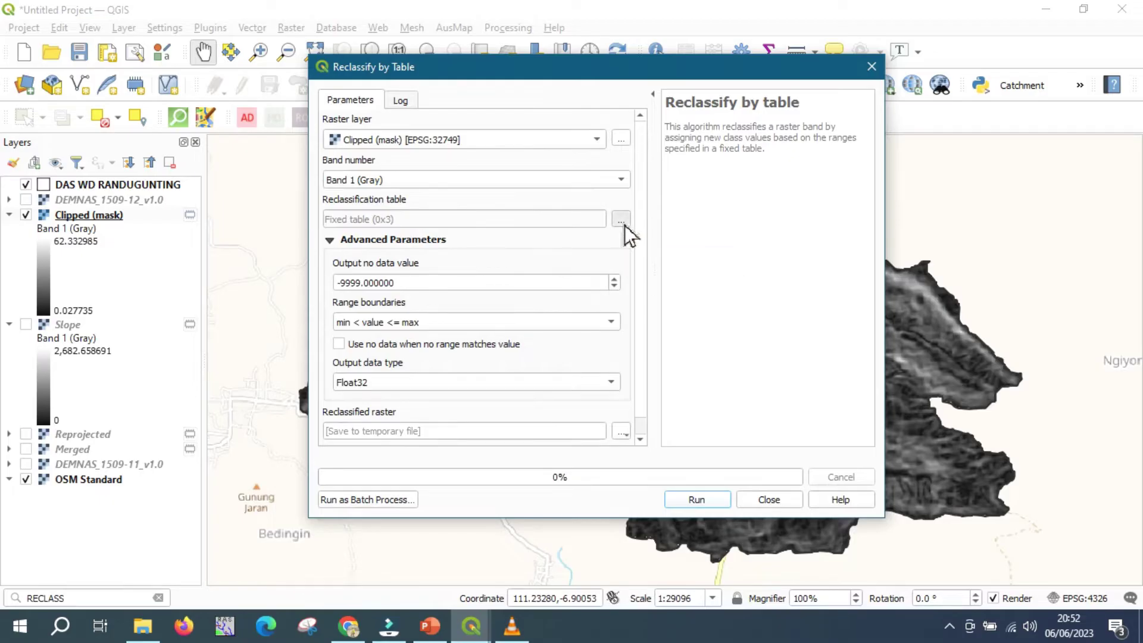
{"action": "left_click", "coordinate": [600, 157]}
{"action": "left_click", "coordinate": [601, 157]}
{"action": "left_click", "coordinate": [600, 157]}
{"action": "left_click", "coordinate": [600, 158]}
{"action": "left_click", "coordinate": [600, 158]}
Set the reclassification range of row 1 to 0–8 and of row 2 to 8–15.
{"action": "left_click", "coordinate": [397, 181]}
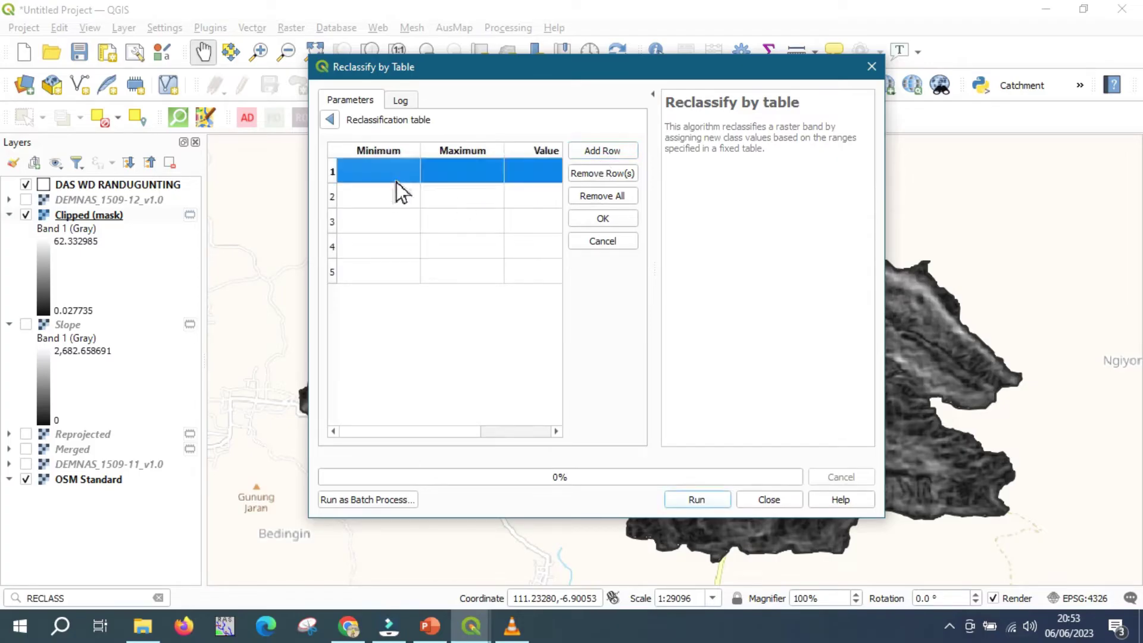
{"action": "double_click", "coordinate": [397, 179]}
{"action": "type", "text": "0"}
{"action": "double_click", "coordinate": [448, 176]}
{"action": "type", "text": "8"}
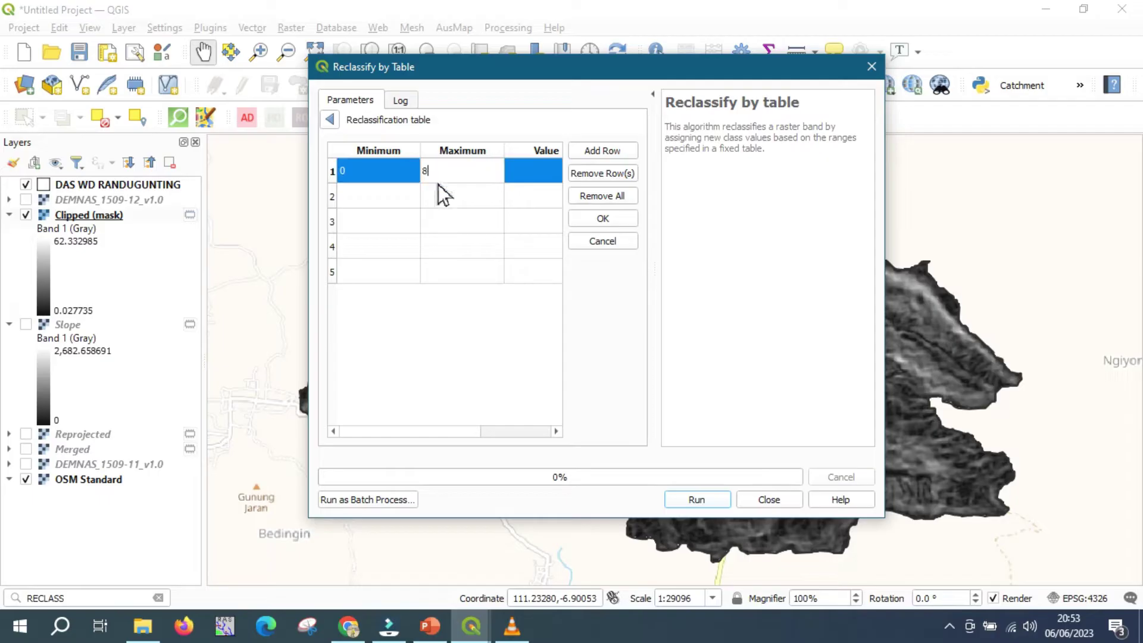
{"action": "left_click", "coordinate": [392, 198]}
{"action": "type", "text": "8"}
{"action": "left_click", "coordinate": [443, 206]}
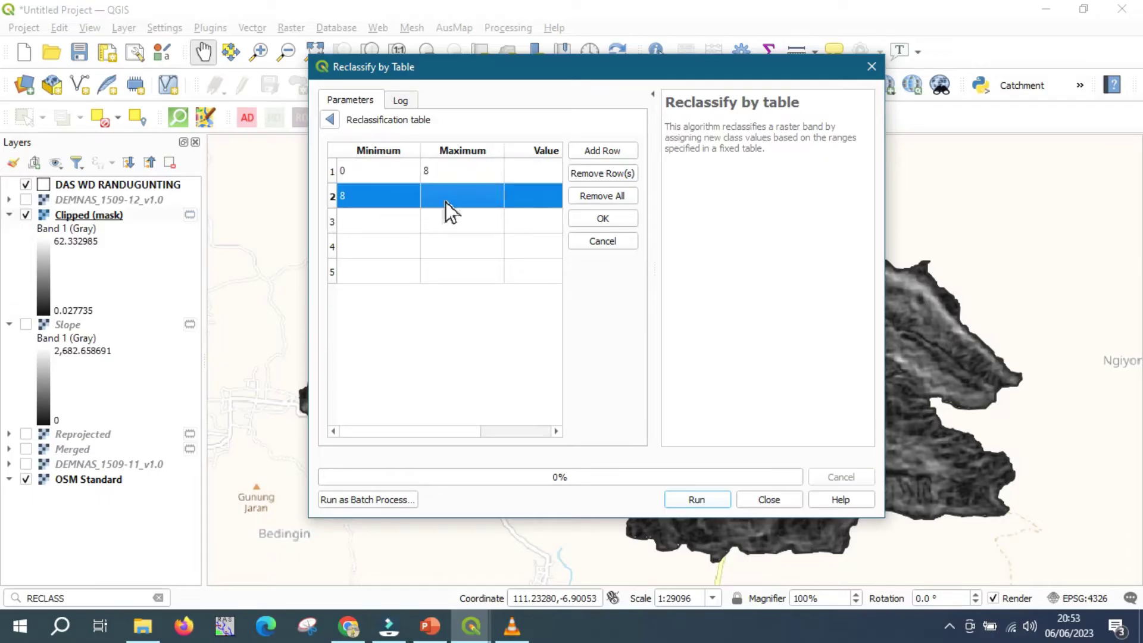
{"action": "double_click", "coordinate": [446, 202]}
{"action": "type", "text": "15"}
Set the reclassification range of row 3 to 15–25 and of row 4 to 25–40.
{"action": "left_click", "coordinate": [405, 221]}
{"action": "type", "text": "15"}
{"action": "left_click", "coordinate": [446, 226]}
{"action": "type", "text": "25"}
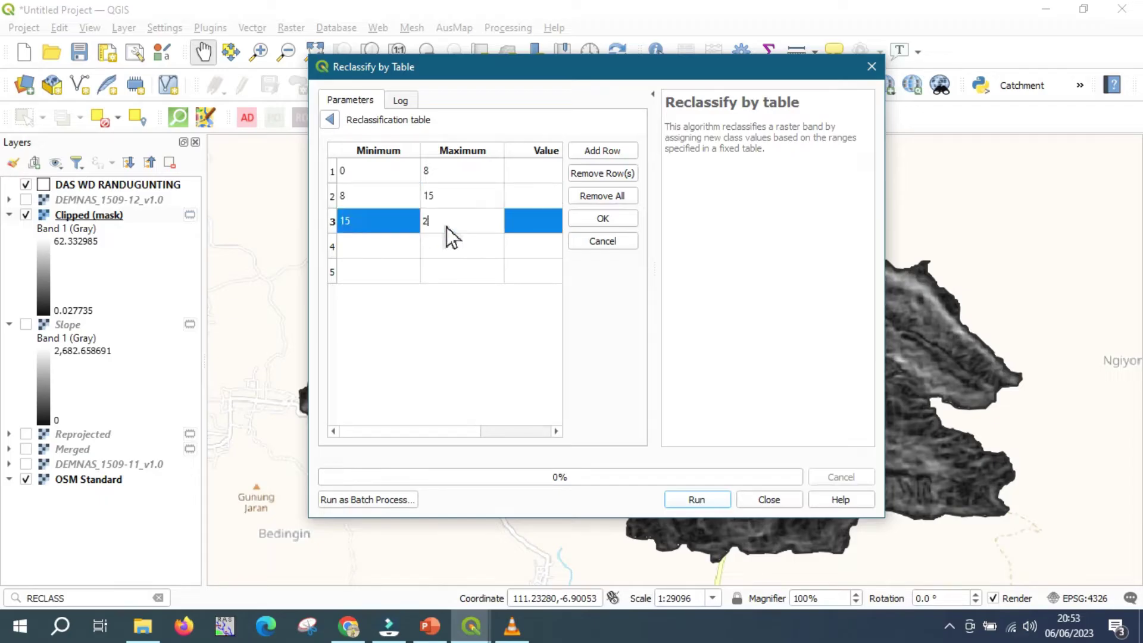
{"action": "left_click", "coordinate": [394, 253]}
{"action": "type", "text": "25"}
{"action": "left_click", "coordinate": [445, 252]}
{"action": "type", "text": "40"}
Set the reclassification range of row 5 to a minimum of 40 and a maximum of 70.
{"action": "left_click", "coordinate": [409, 271]}
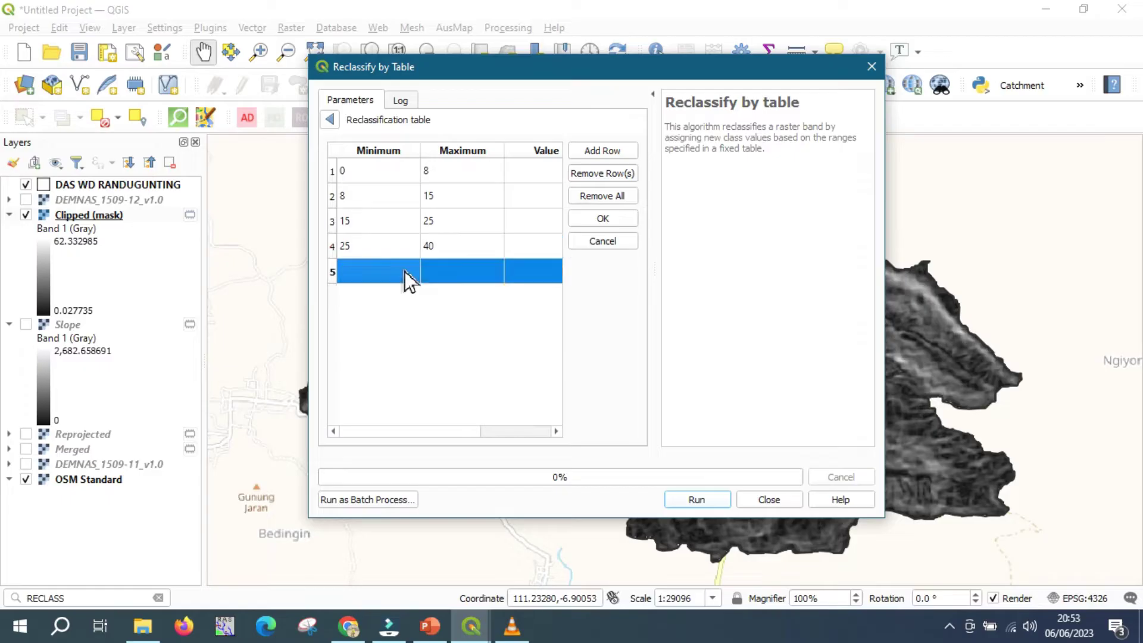
{"action": "type", "text": "40"}
{"action": "left_click", "coordinate": [449, 277]}
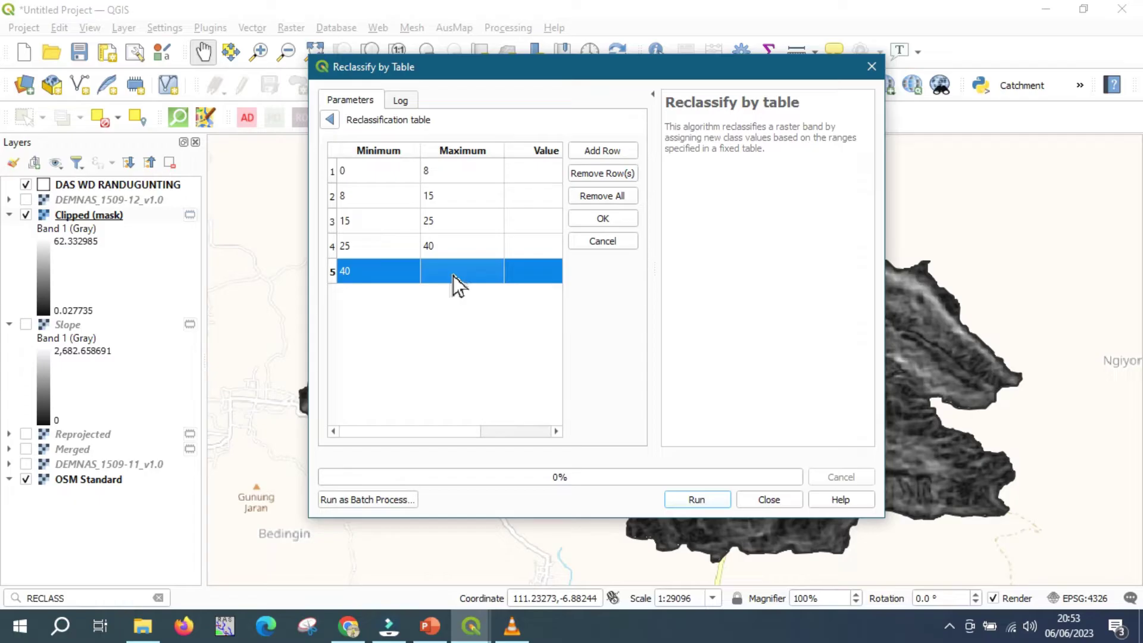
{"action": "type", "text": "7"}
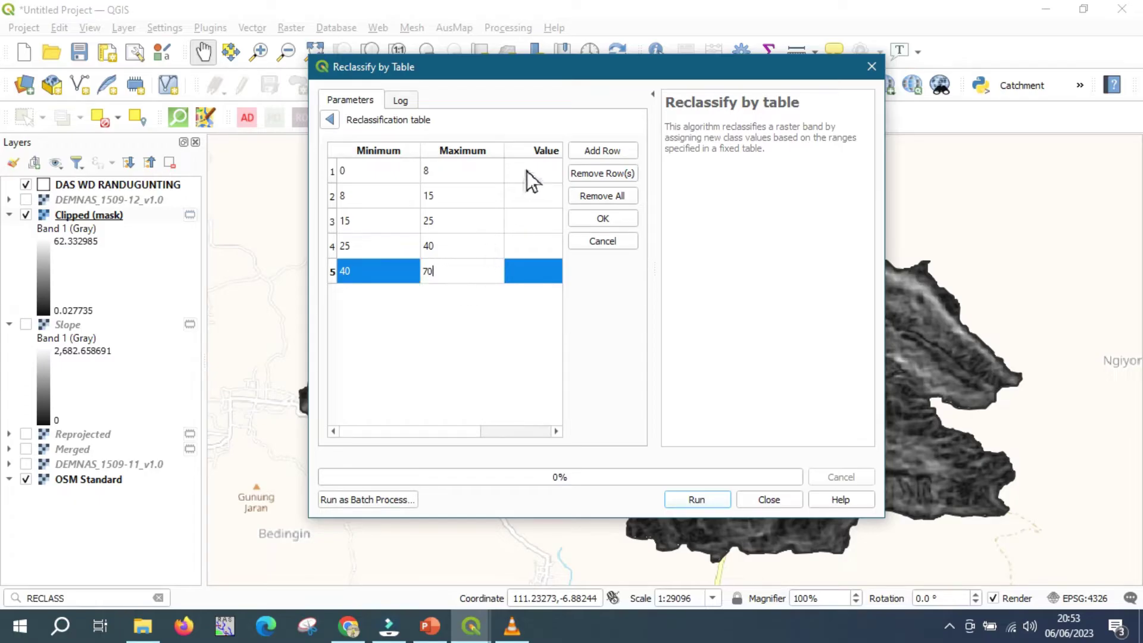
{"action": "type", "text": "0"}
Assign class values 1, 2, 3, 4 and 5 to the five rows in order, check the ranges and accept the reclassification table.
{"action": "left_click", "coordinate": [526, 174]}
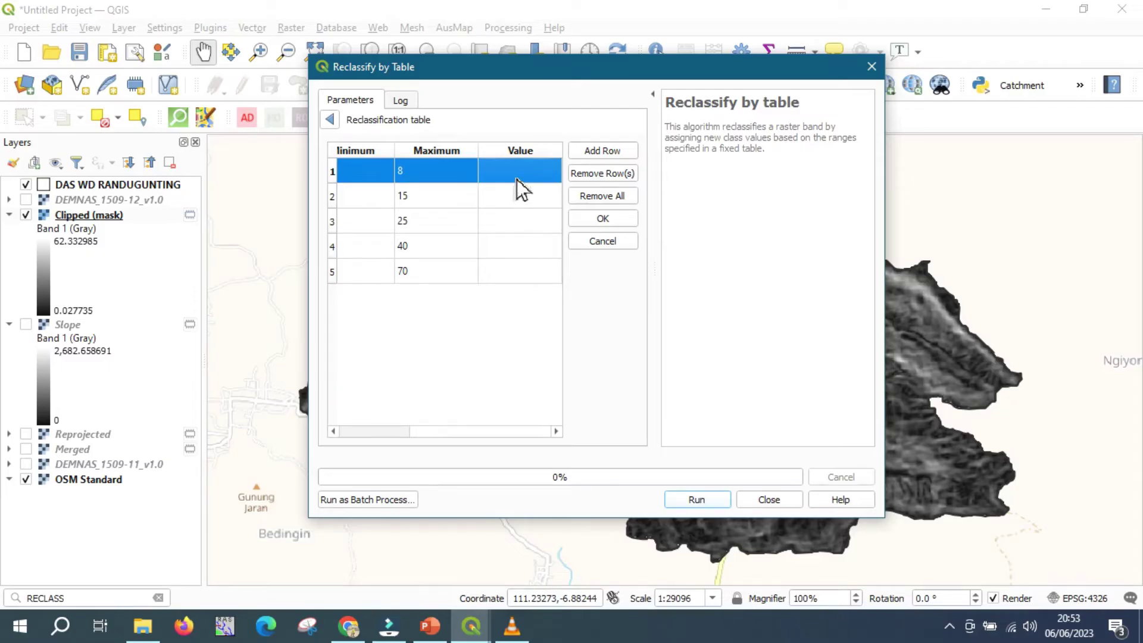
{"action": "type", "text": "1"}
{"action": "left_click", "coordinate": [516, 199]}
{"action": "type", "text": "2"}
{"action": "left_click", "coordinate": [506, 231]}
{"action": "type", "text": "3"}
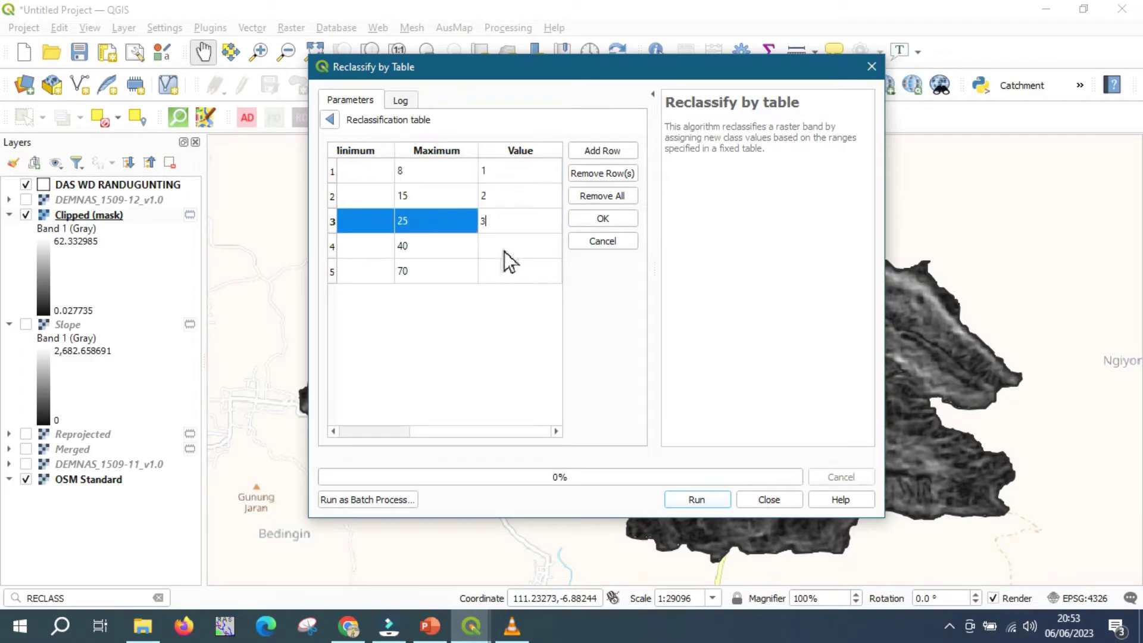
{"action": "left_click", "coordinate": [504, 252]}
{"action": "type", "text": "4"}
{"action": "left_click", "coordinate": [505, 278]}
{"action": "type", "text": "5"}
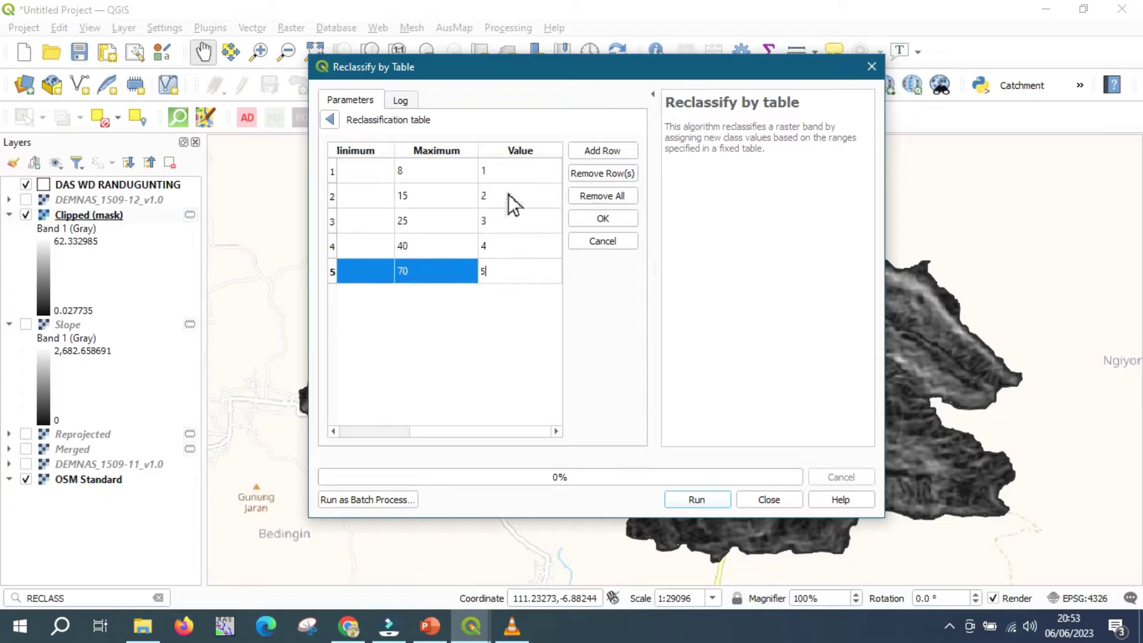
{"action": "left_click", "coordinate": [511, 173]}
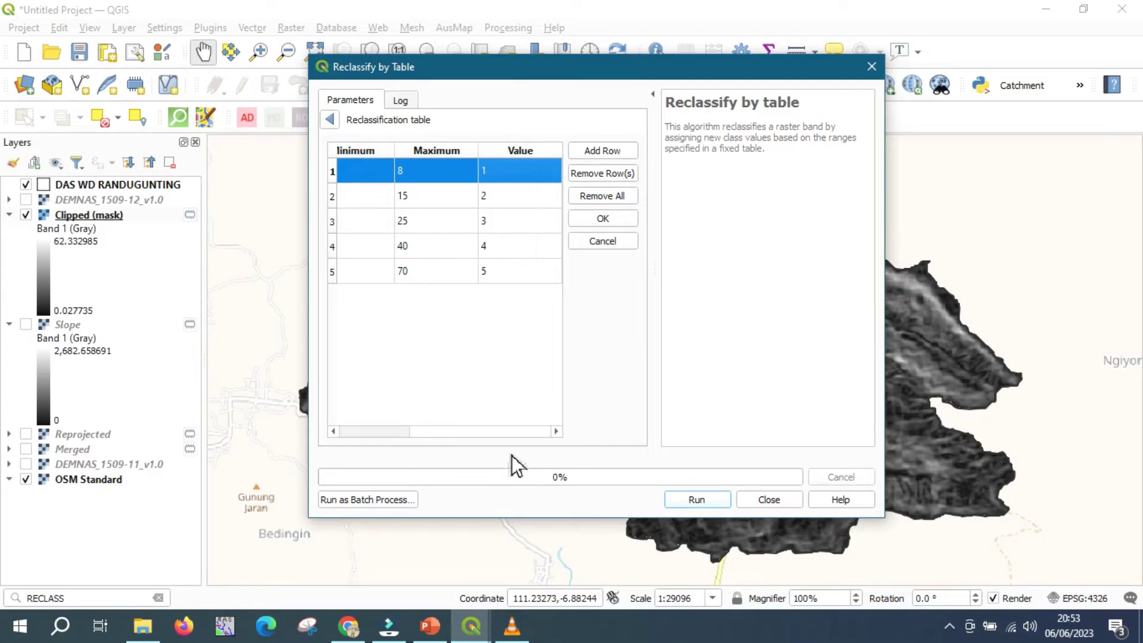
{"action": "left_click", "coordinate": [462, 431]}
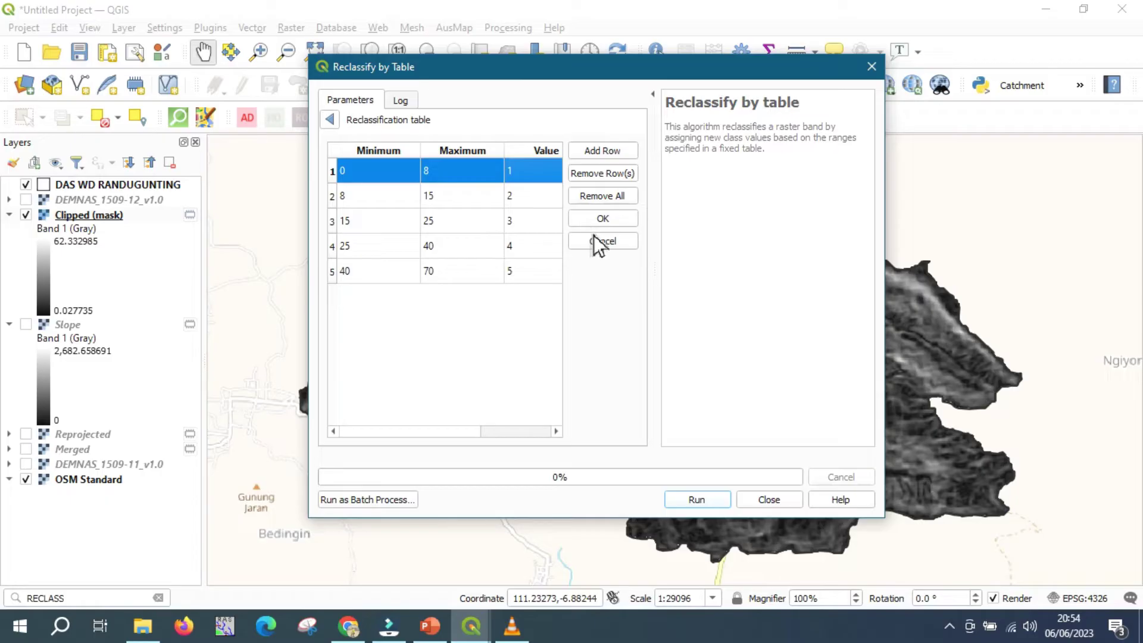
{"action": "left_click", "coordinate": [593, 220]}
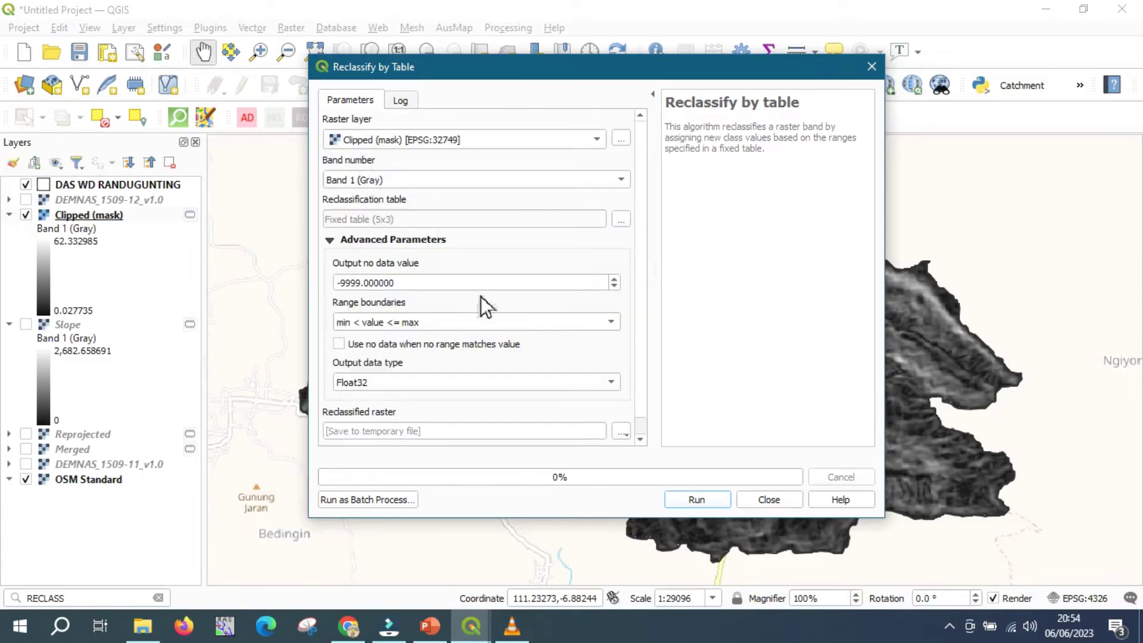
Set the range boundaries to min < value < max and run the reclassification of the Clipped (mask) raster.
{"action": "scroll", "coordinate": [644, 266], "scroll_direction": "down", "scroll_amount": 1}
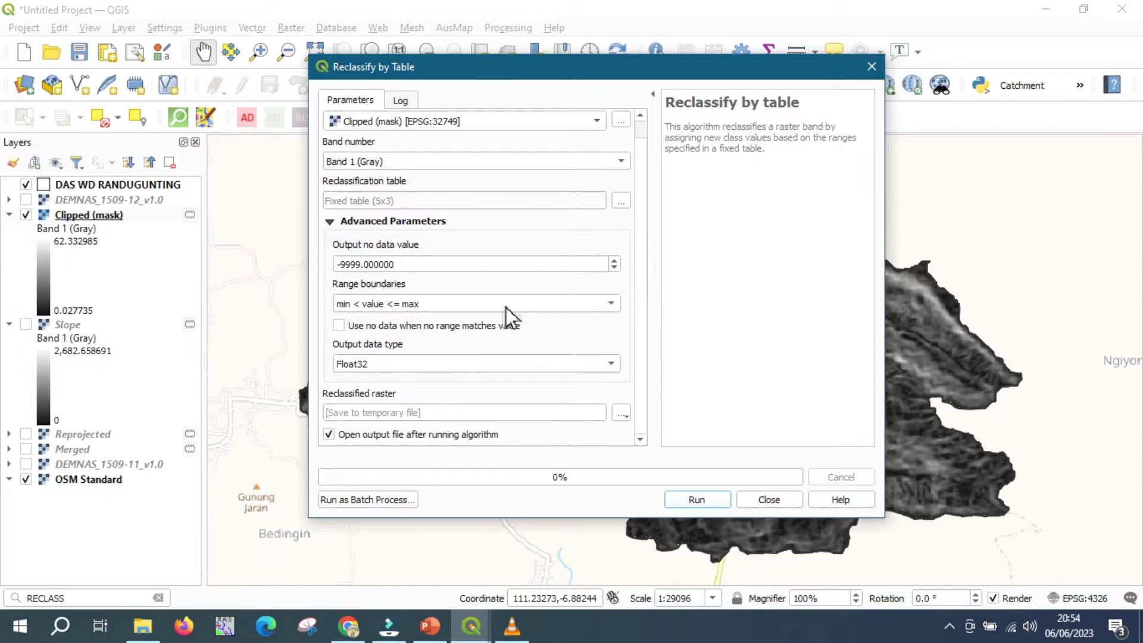
{"action": "left_click", "coordinate": [506, 306]}
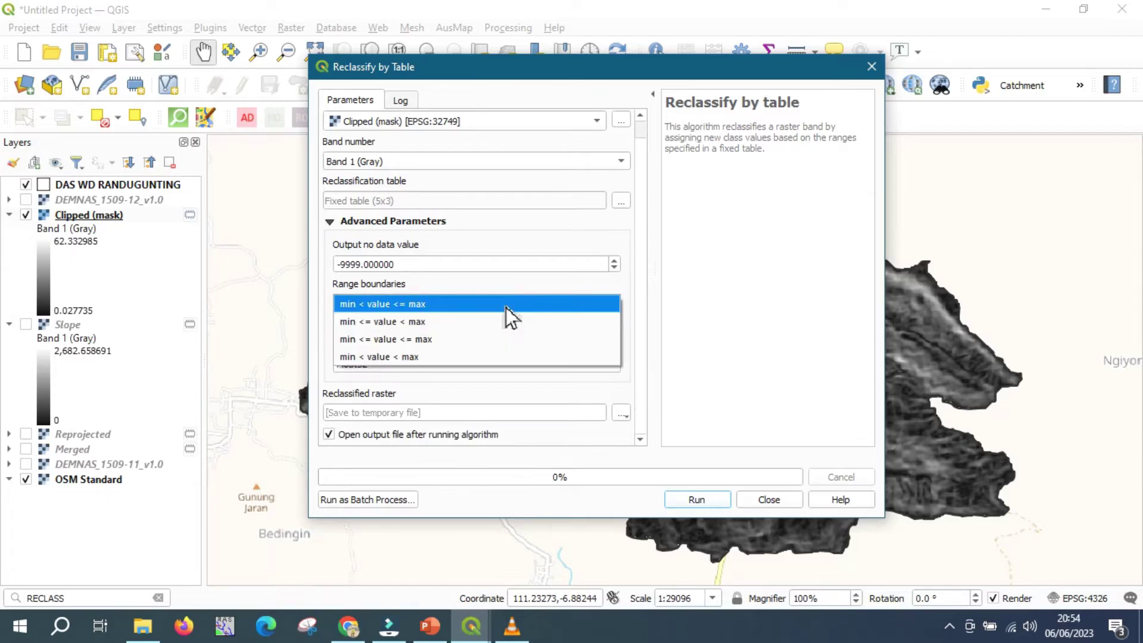
{"action": "left_click", "coordinate": [452, 356]}
{"action": "left_click", "coordinate": [688, 500]}
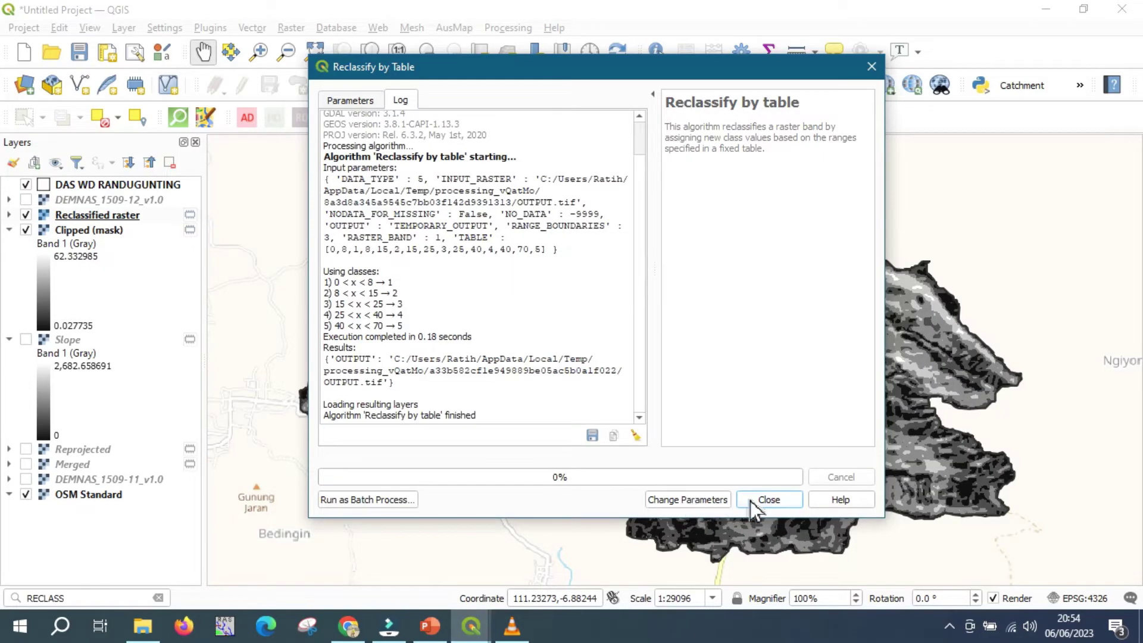
{"action": "left_click", "coordinate": [770, 501]}
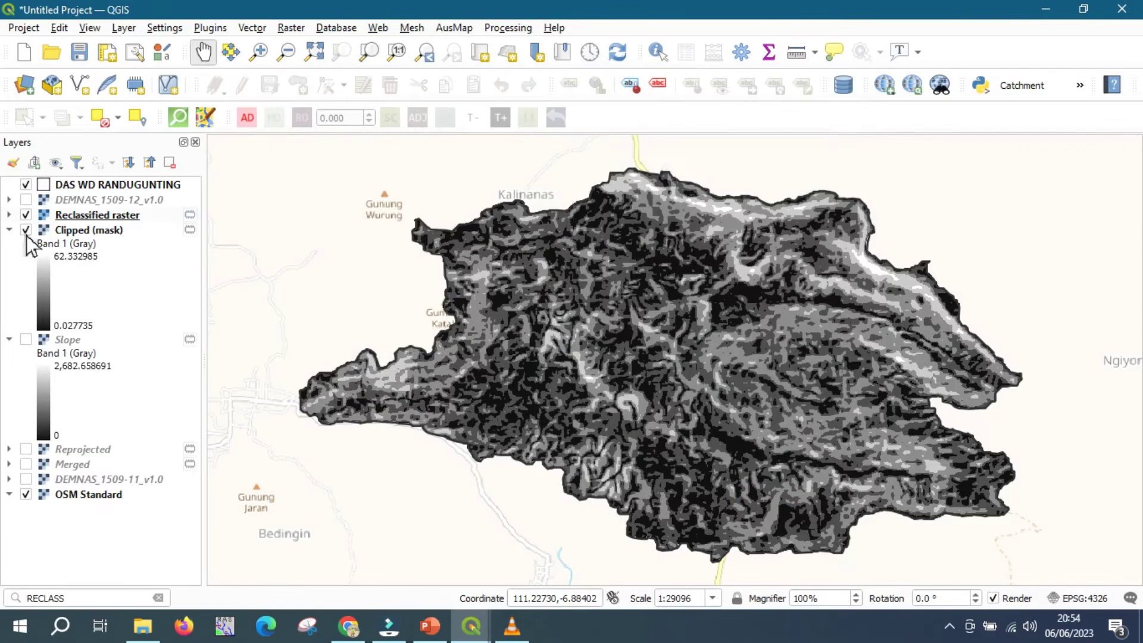
Hide the Clipped (mask) layer and expand the legend of the Reclassified raster layer.
{"action": "left_click", "coordinate": [26, 232]}
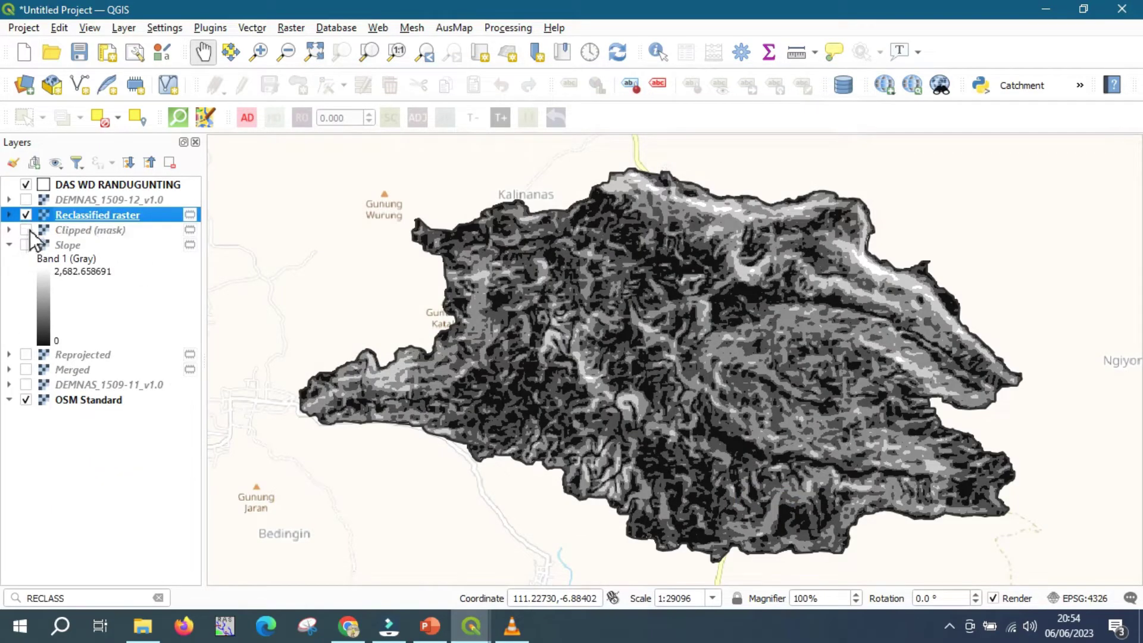
{"action": "left_click", "coordinate": [9, 215]}
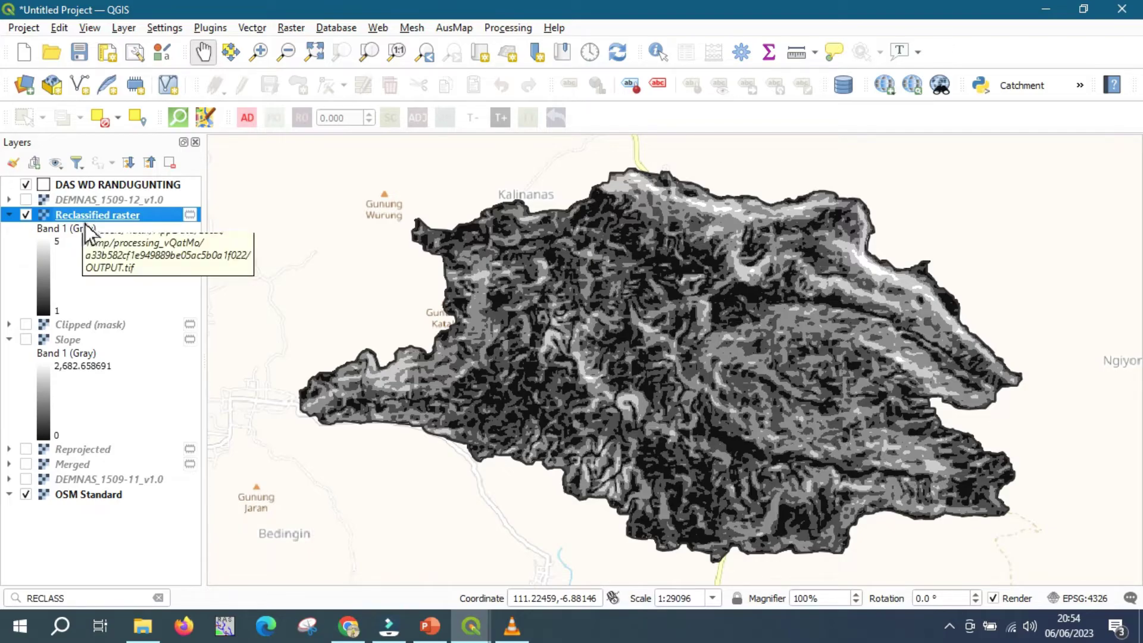
Open Polygonize (Raster to Vector) for the Reclassified raster and choose to save the vectorized output to a file.
{"action": "left_click", "coordinate": [292, 29]}
{"action": "mouse_move", "coordinate": [335, 188]}
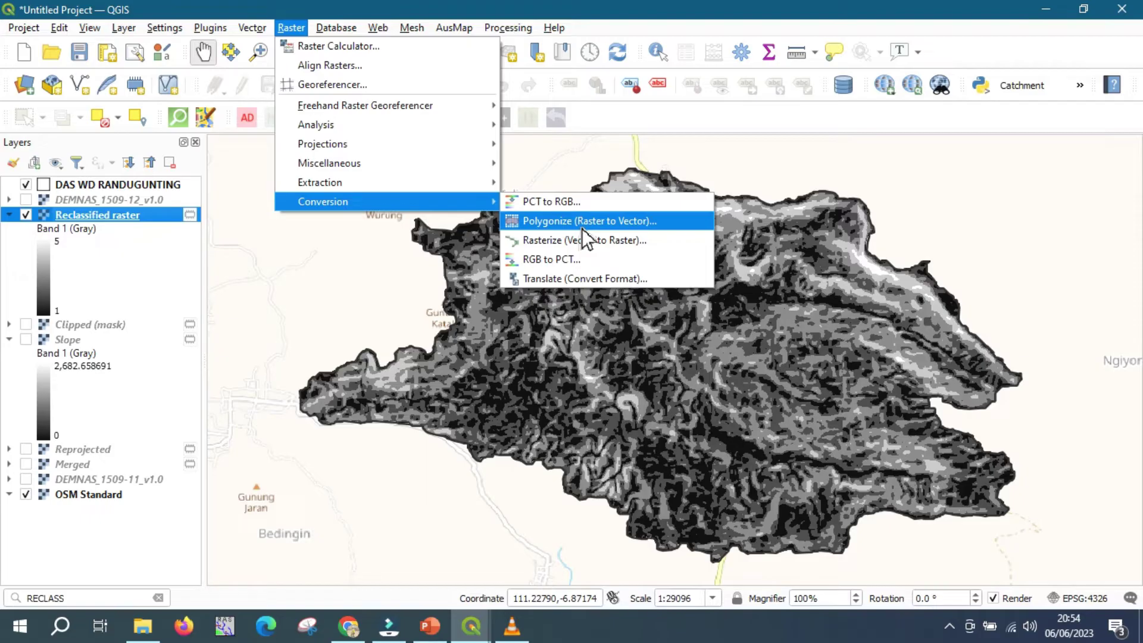
{"action": "left_click", "coordinate": [582, 226]}
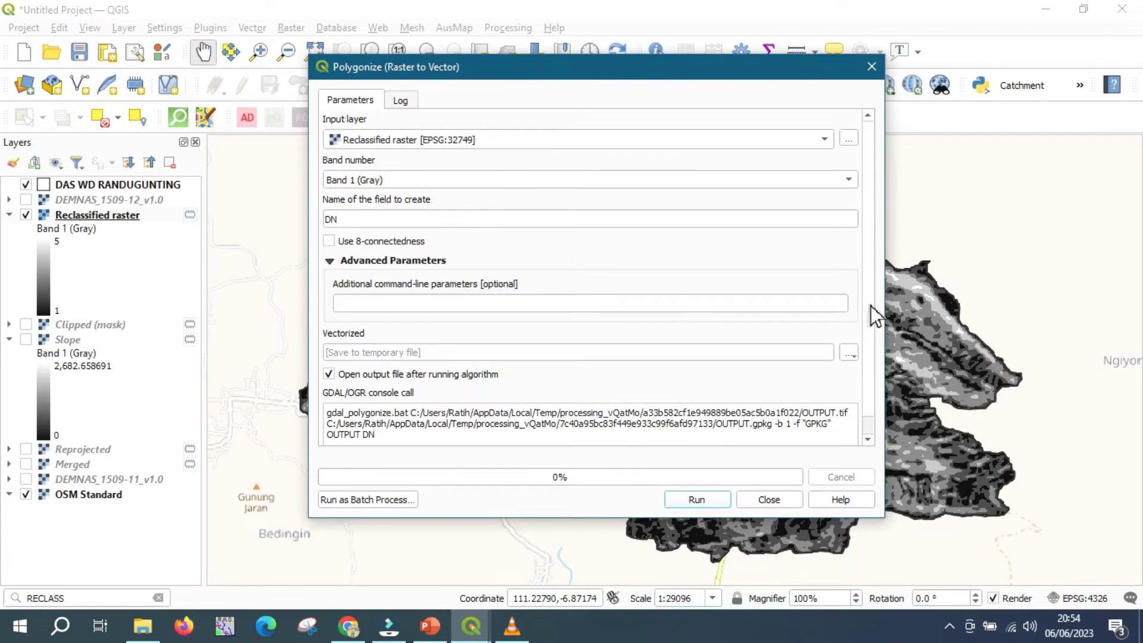
{"action": "scroll", "coordinate": [875, 314], "scroll_direction": "down", "scroll_amount": 1}
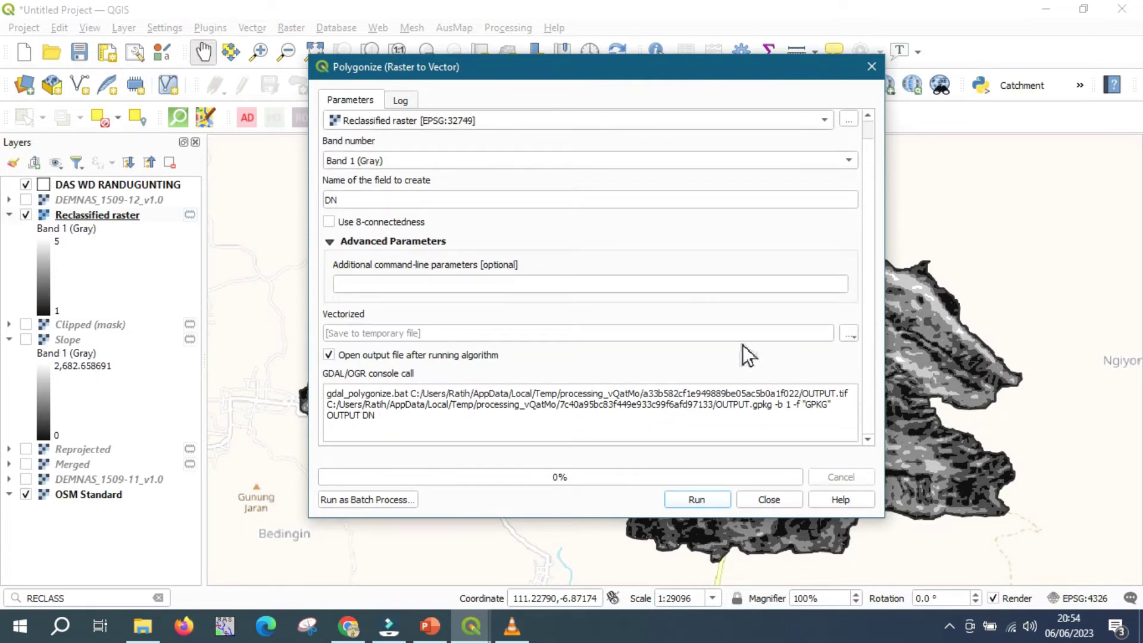
{"action": "left_click", "coordinate": [856, 337]}
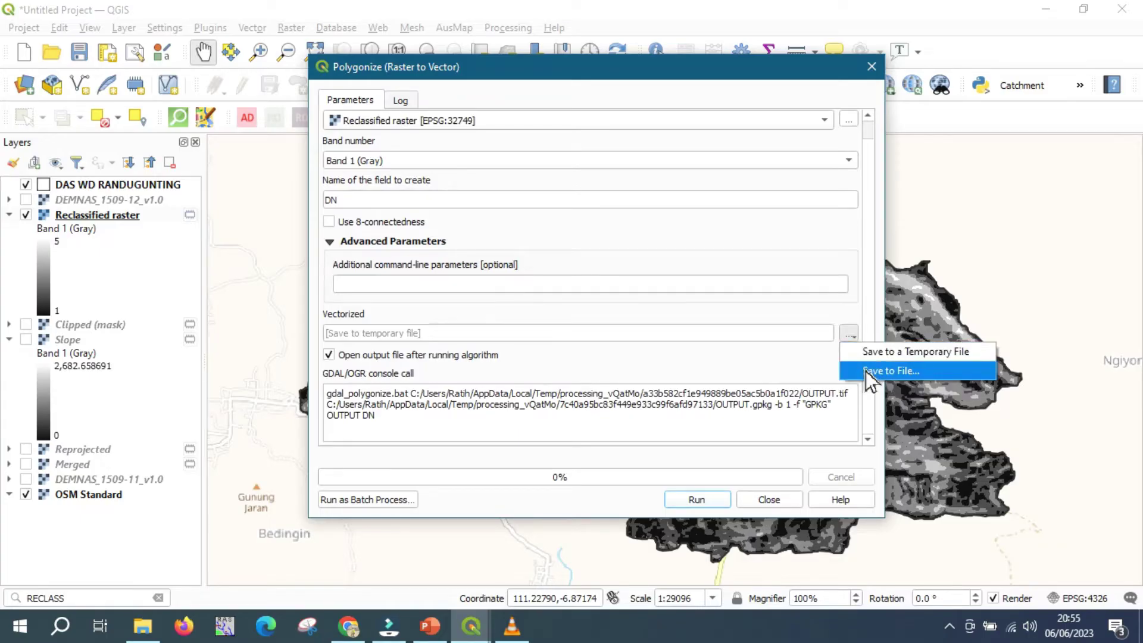
{"action": "left_click", "coordinate": [866, 371]}
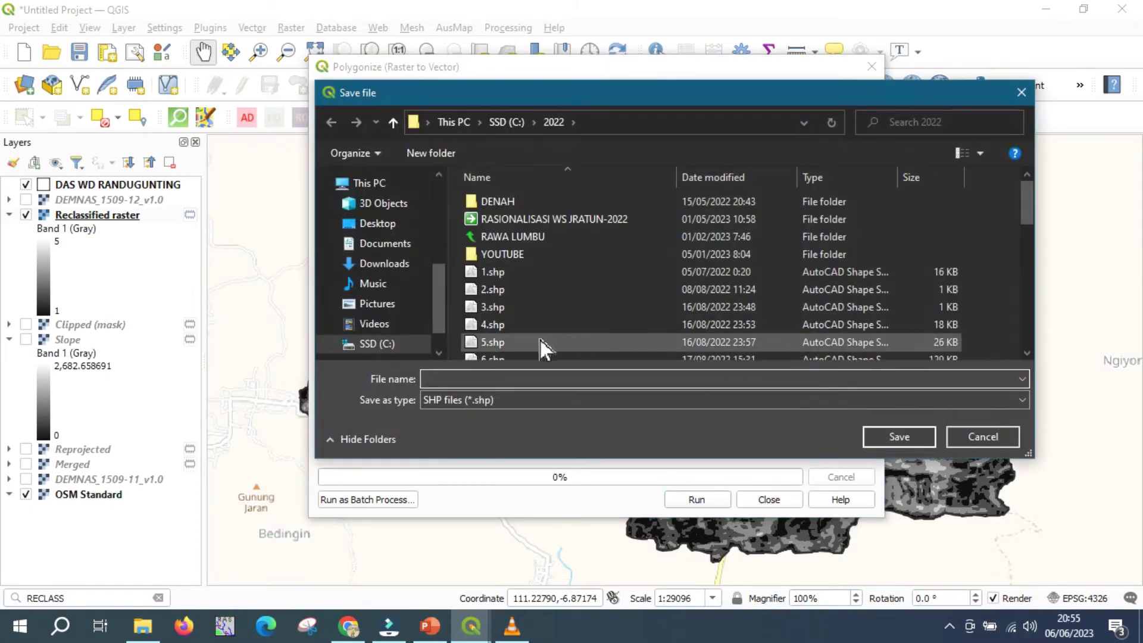
Browse to the output folder C:/KAMPUS/POLTEK PU/GIS 2023/MATERI/WD. RANDUGUNTING.
{"action": "left_click", "coordinate": [503, 125]}
{"action": "scroll", "coordinate": [501, 302], "scroll_direction": "down", "scroll_amount": 1}
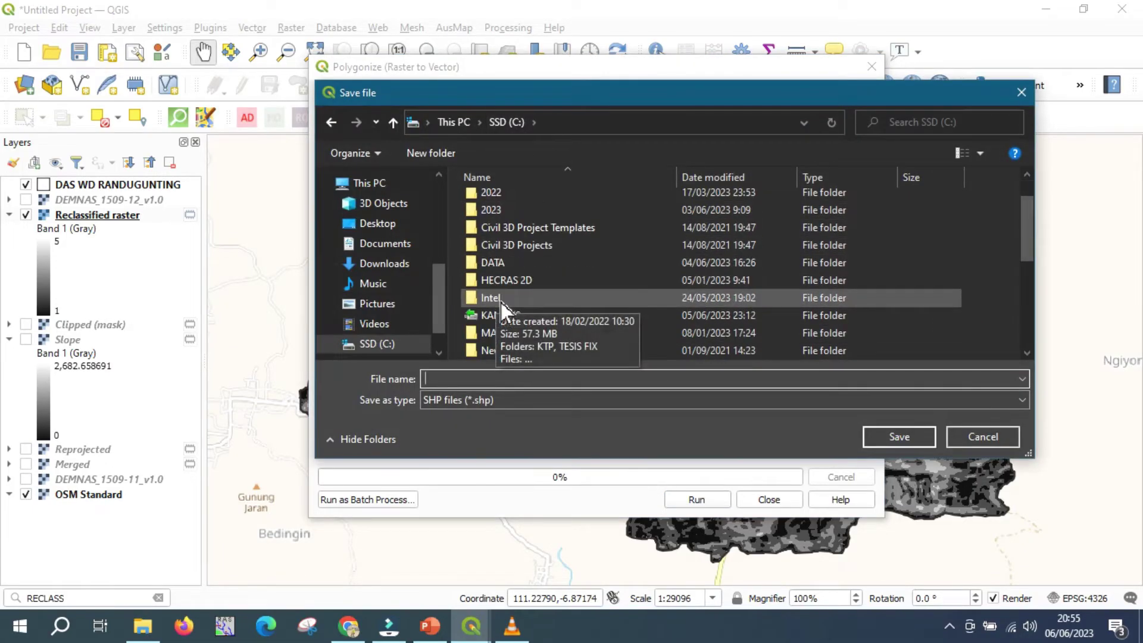
{"action": "double_click", "coordinate": [501, 315]}
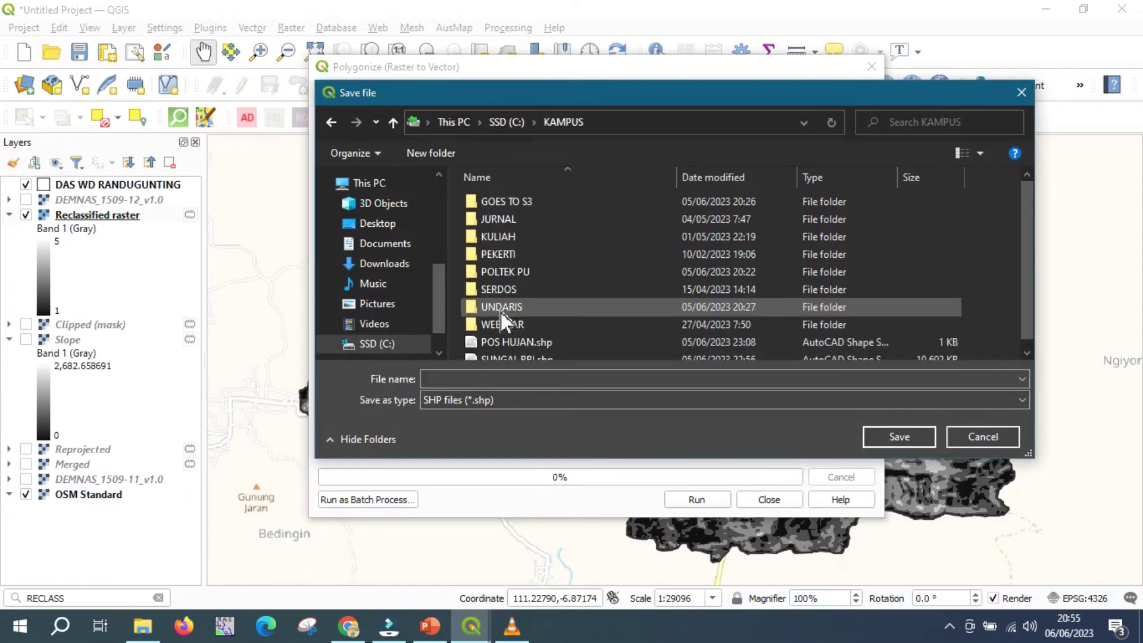
{"action": "double_click", "coordinate": [502, 271]}
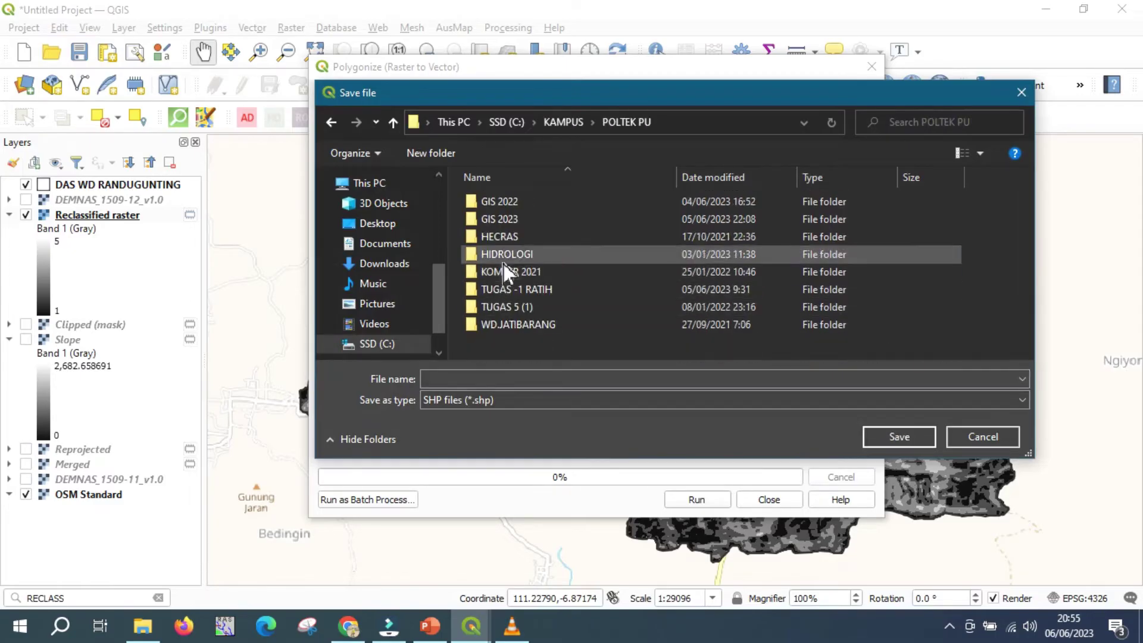
{"action": "double_click", "coordinate": [509, 222]}
{"action": "double_click", "coordinate": [510, 203]}
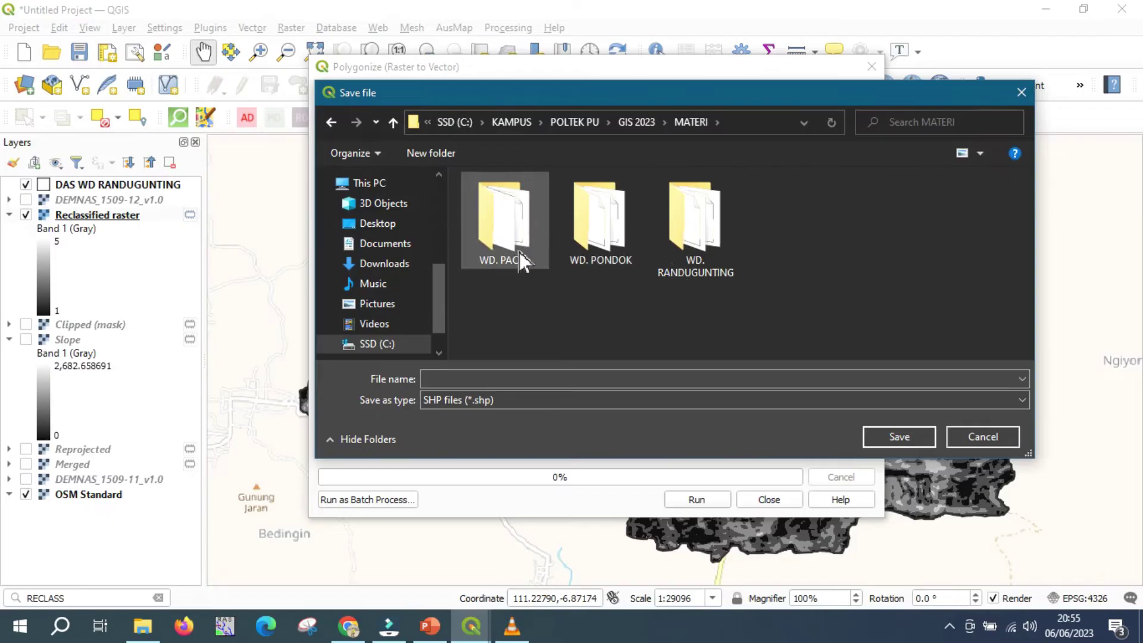
{"action": "double_click", "coordinate": [694, 229]}
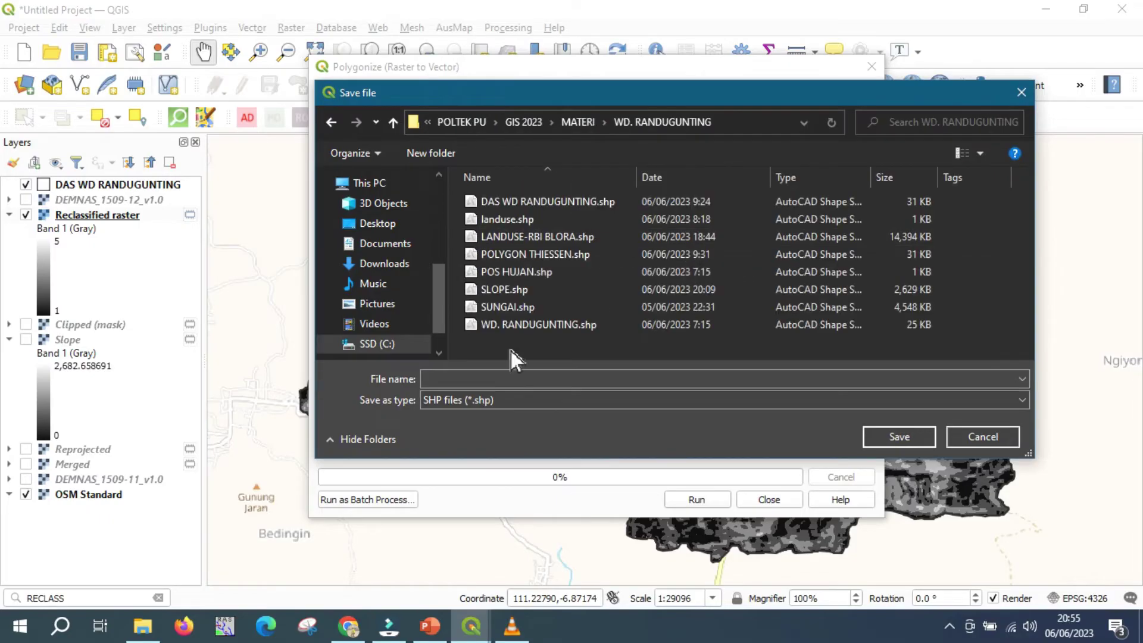
Save the output as SLOPE.shp, replacing the existing file, and run the polygonization.
{"action": "left_click", "coordinate": [517, 294]}
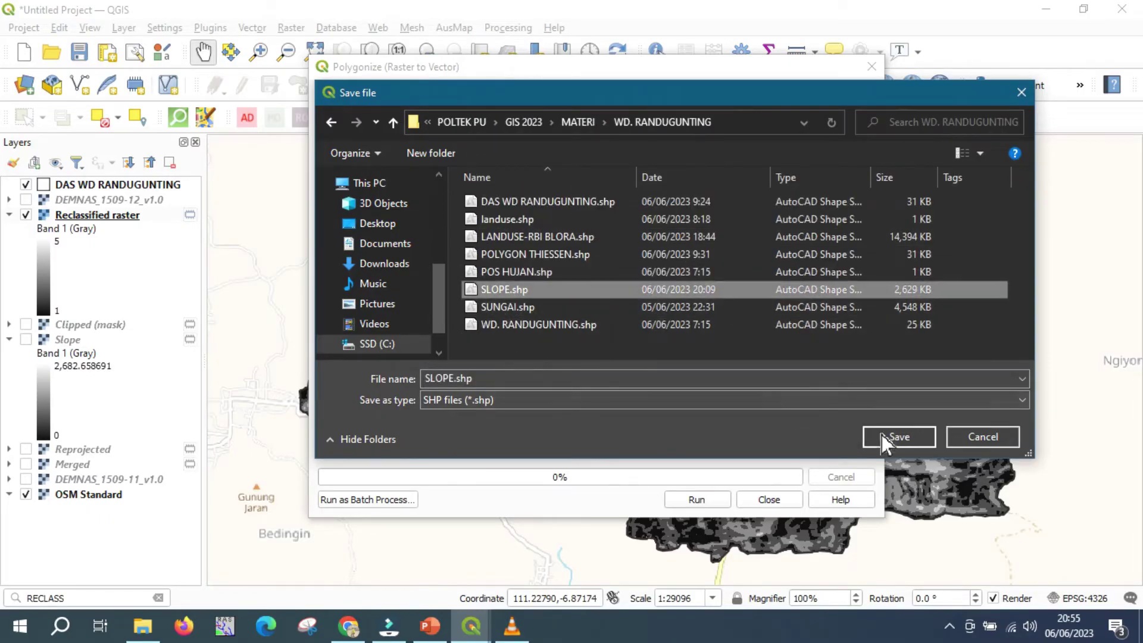
{"action": "left_click", "coordinate": [905, 441]}
{"action": "left_click", "coordinate": [901, 438]}
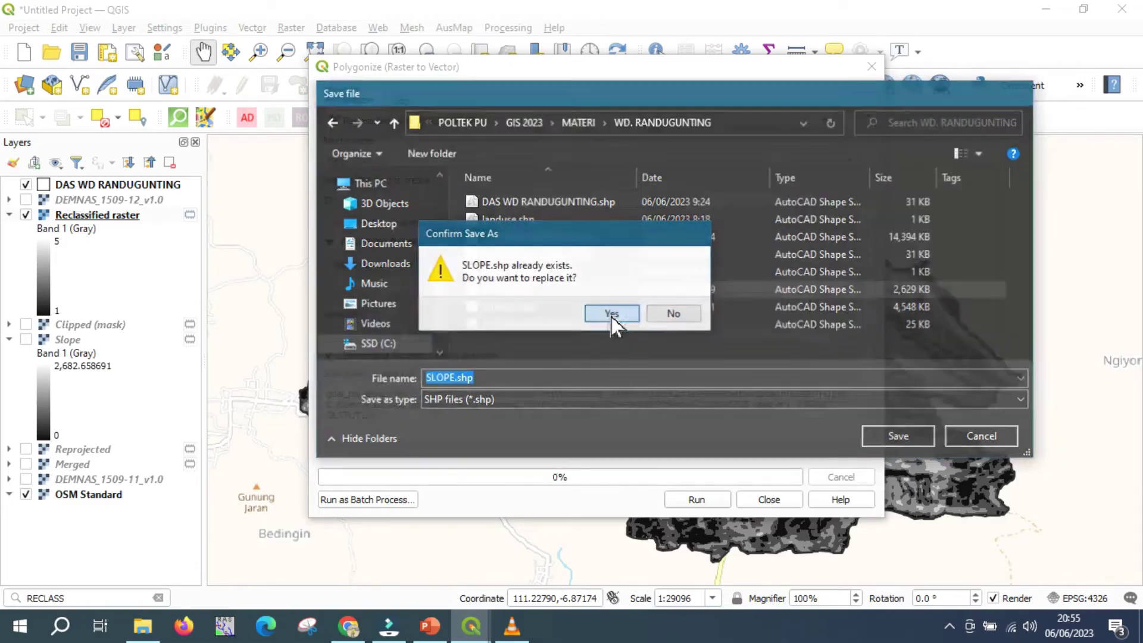
{"action": "left_click", "coordinate": [612, 315]}
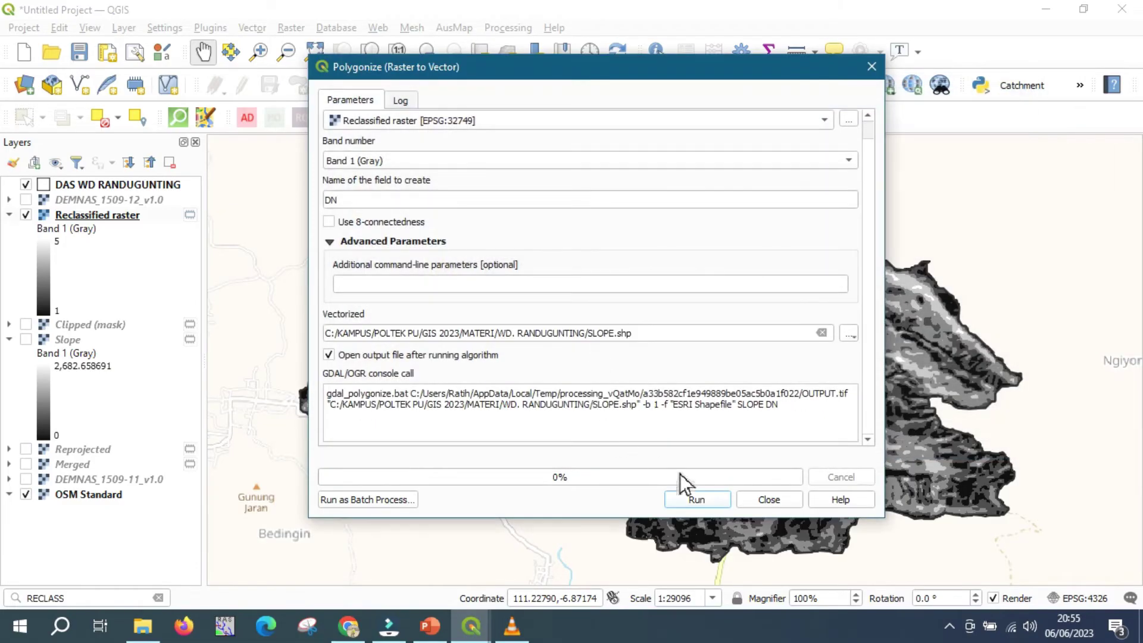
{"action": "left_click", "coordinate": [717, 505]}
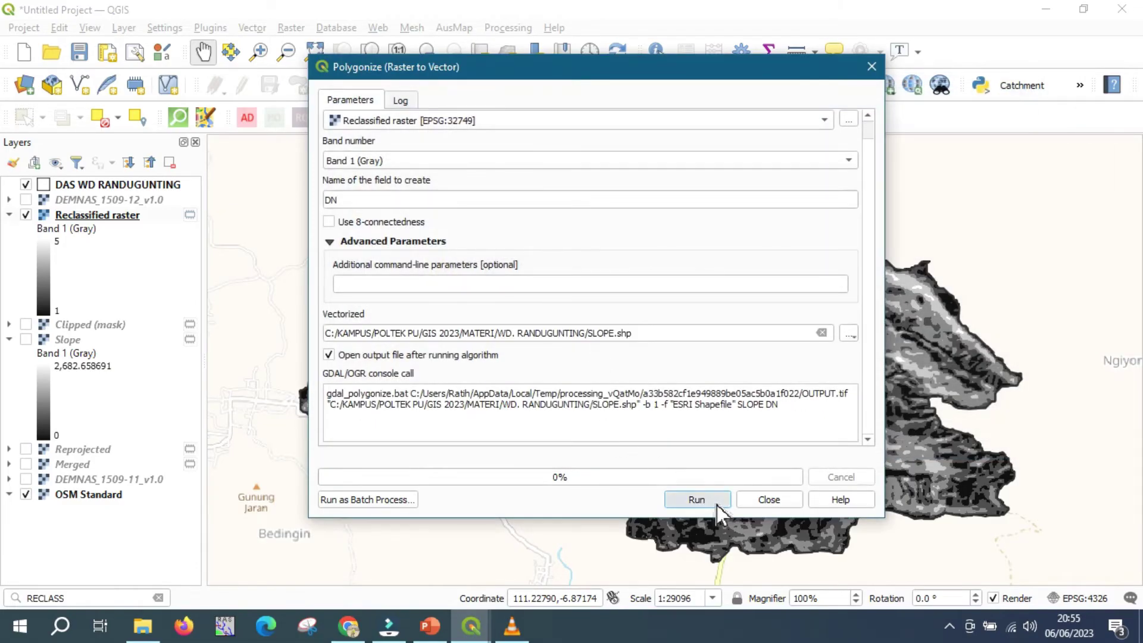
{"action": "left_click", "coordinate": [769, 501]}
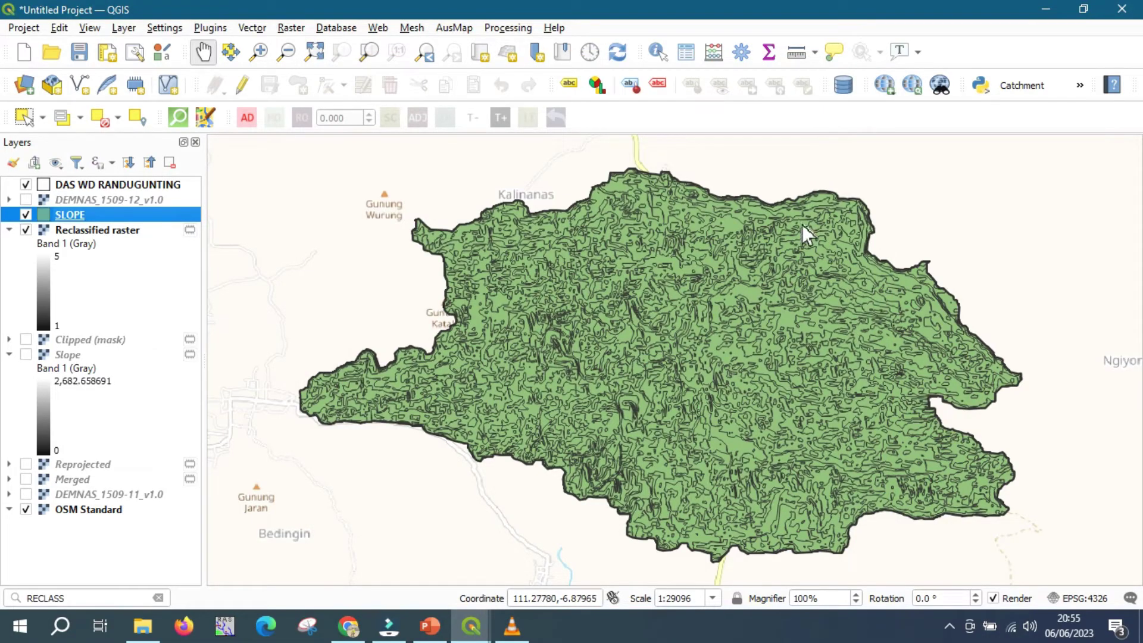
Style the SLOPE layer with Graduated symbology on the DN field, classified in Equal Interval mode.
{"action": "right_click", "coordinate": [86, 220]}
{"action": "left_click", "coordinate": [131, 581]}
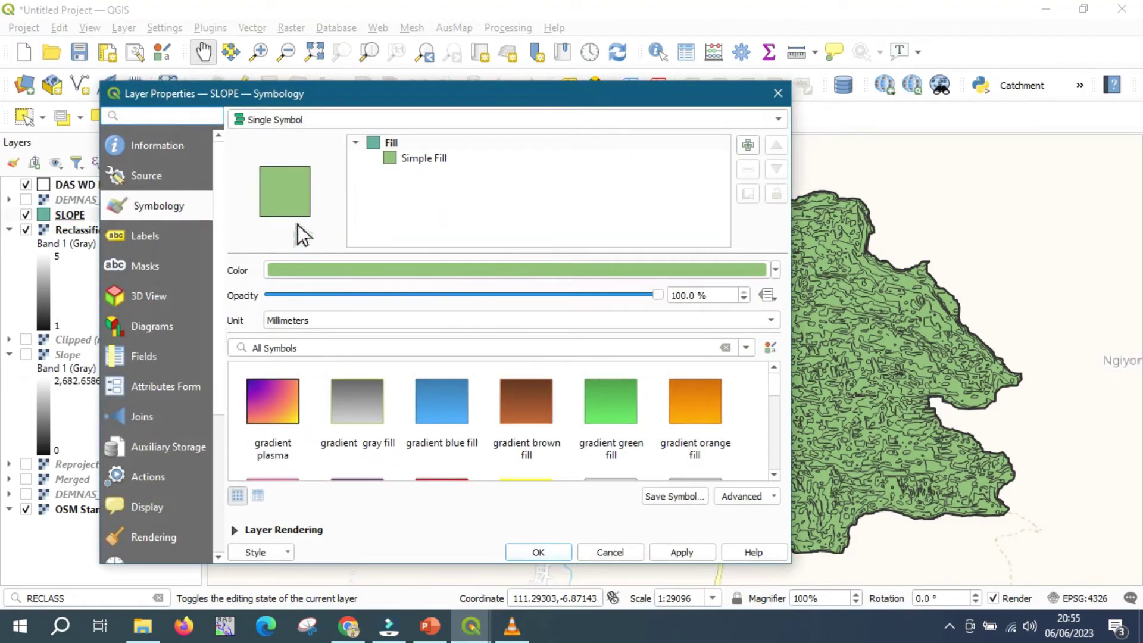
{"action": "left_click", "coordinate": [305, 121]}
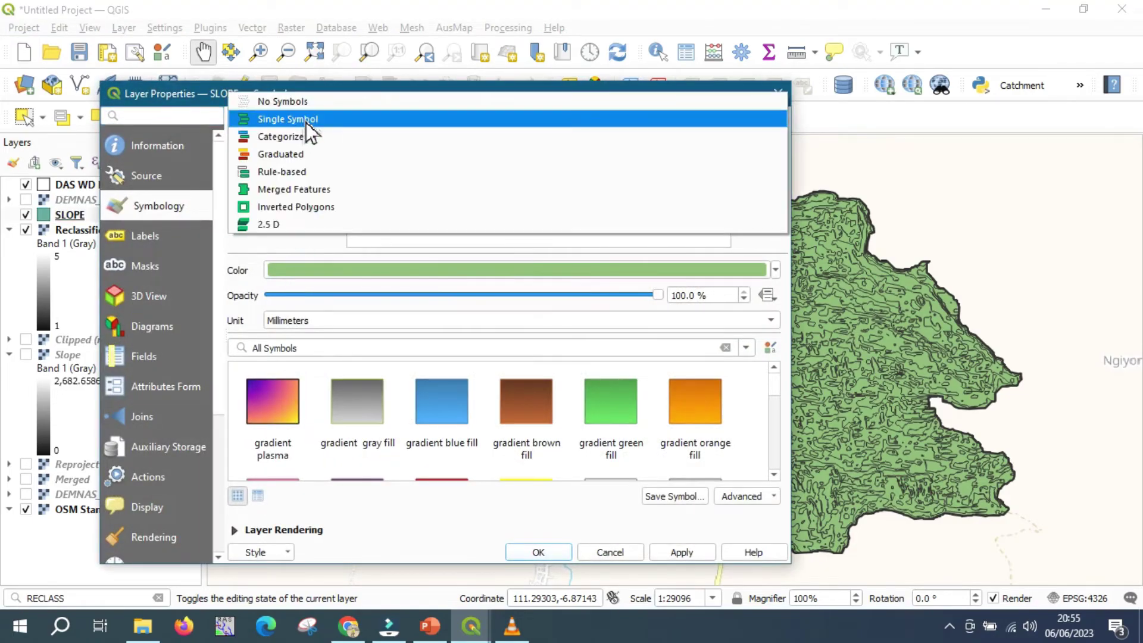
{"action": "left_click", "coordinate": [299, 152]}
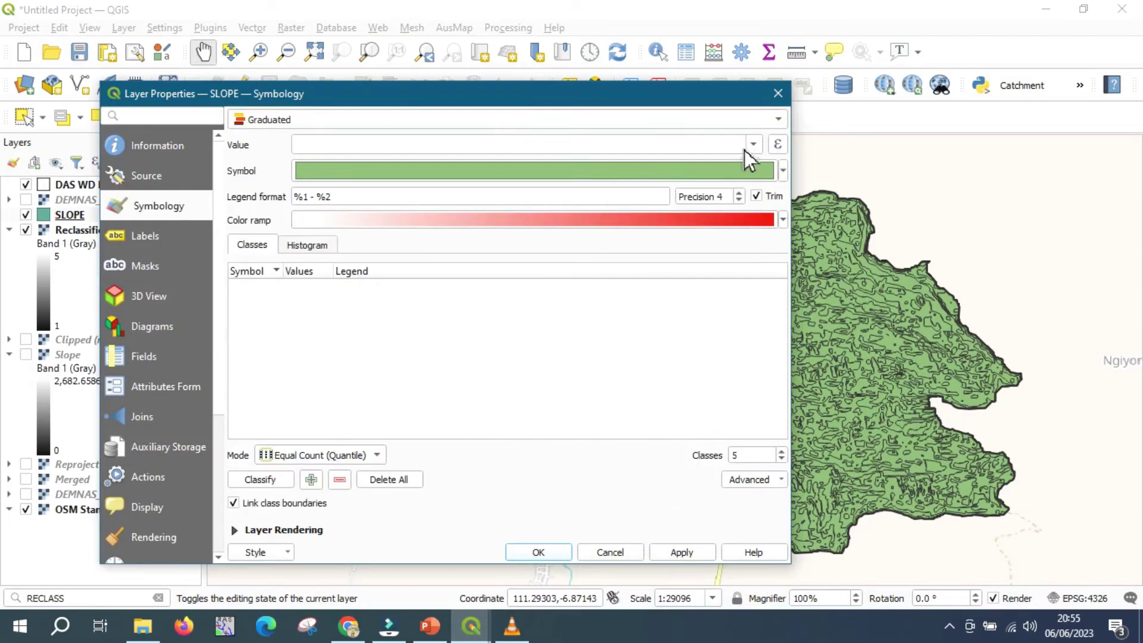
{"action": "left_click", "coordinate": [754, 146]}
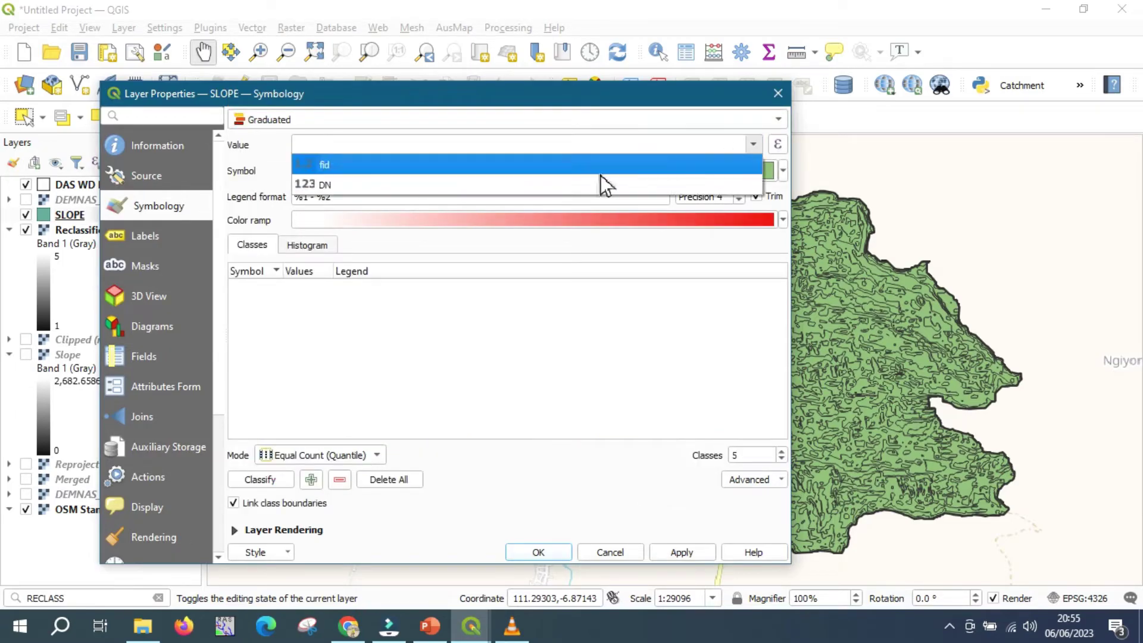
{"action": "left_click", "coordinate": [388, 189]}
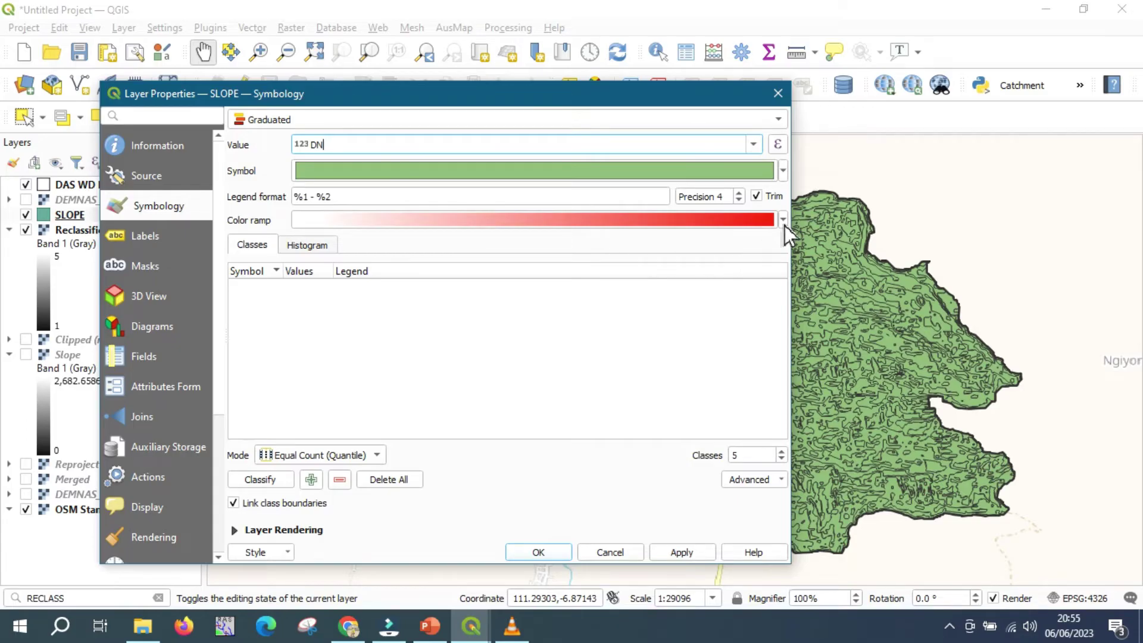
{"action": "left_click", "coordinate": [330, 456]}
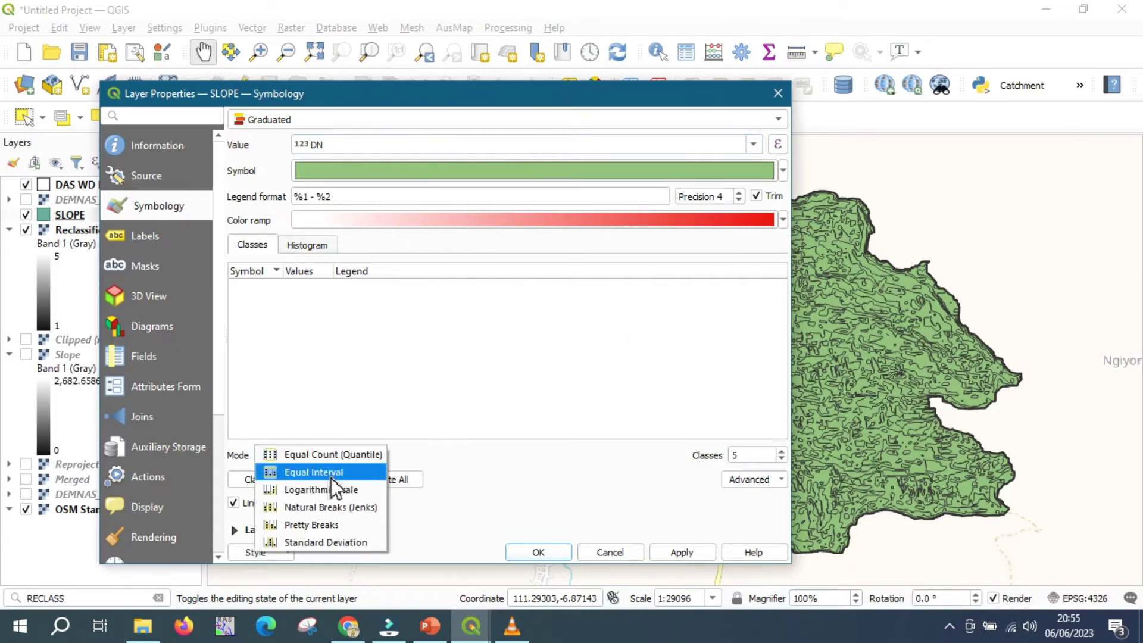
{"action": "left_click", "coordinate": [331, 474]}
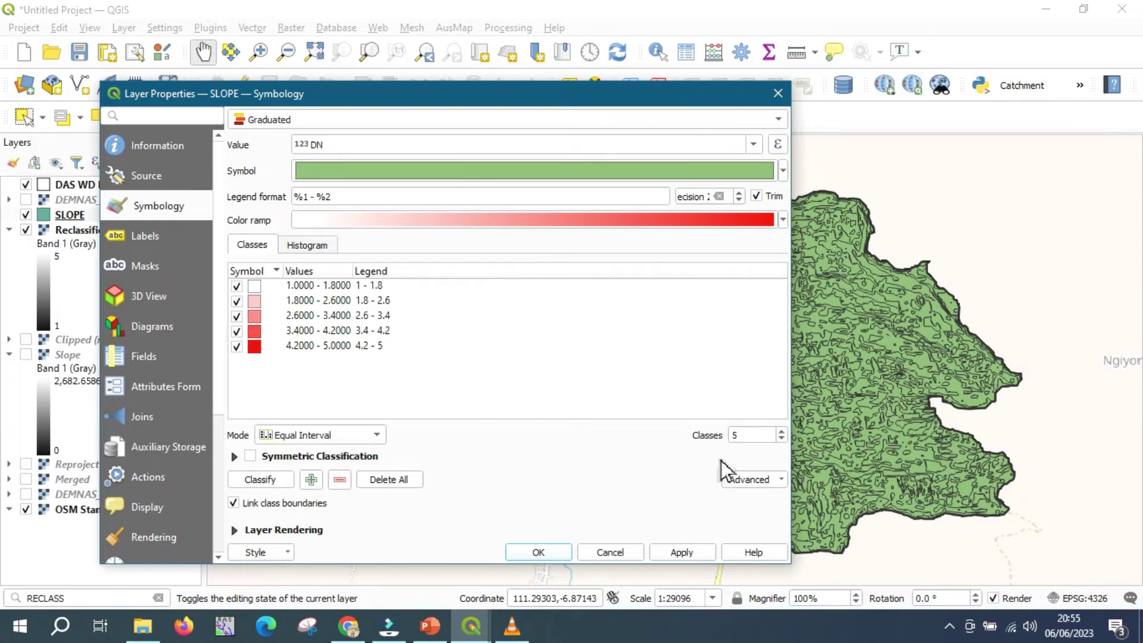
Set the first class of the SLOPE symbology to a lower value of 0 and an upper value of 1.
{"action": "left_click", "coordinate": [311, 291]}
{"action": "double_click", "coordinate": [312, 292]}
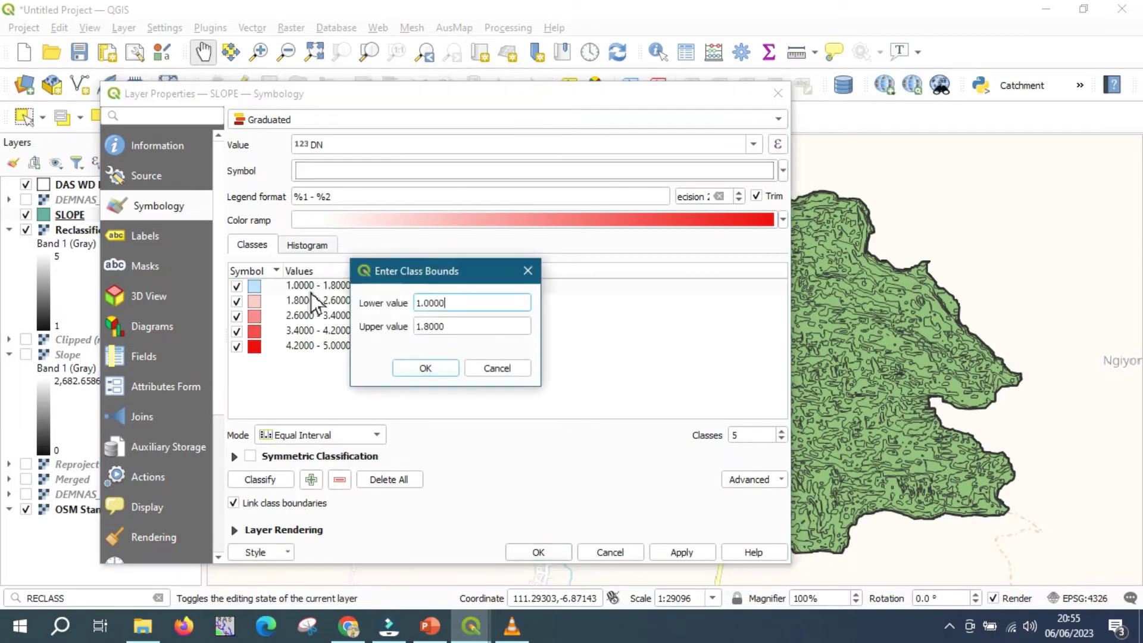
{"action": "left_click_drag", "start_coordinate": [454, 303], "coordinate": [376, 311]}
{"action": "type", "text": "0"}
{"action": "left_click_drag", "start_coordinate": [454, 332], "coordinate": [405, 329]}
{"action": "type", "text": "1"}
{"action": "left_click", "coordinate": [412, 371]}
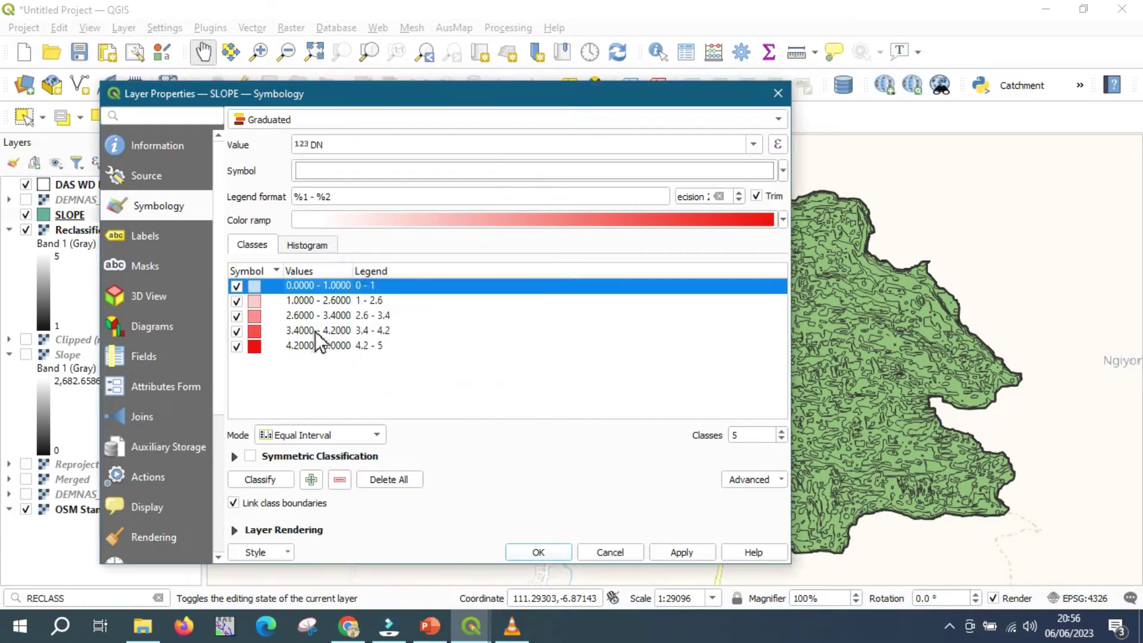
Set the upper values of the second, third and fourth symbology classes to 2, 3 and 4.
{"action": "double_click", "coordinate": [337, 301]}
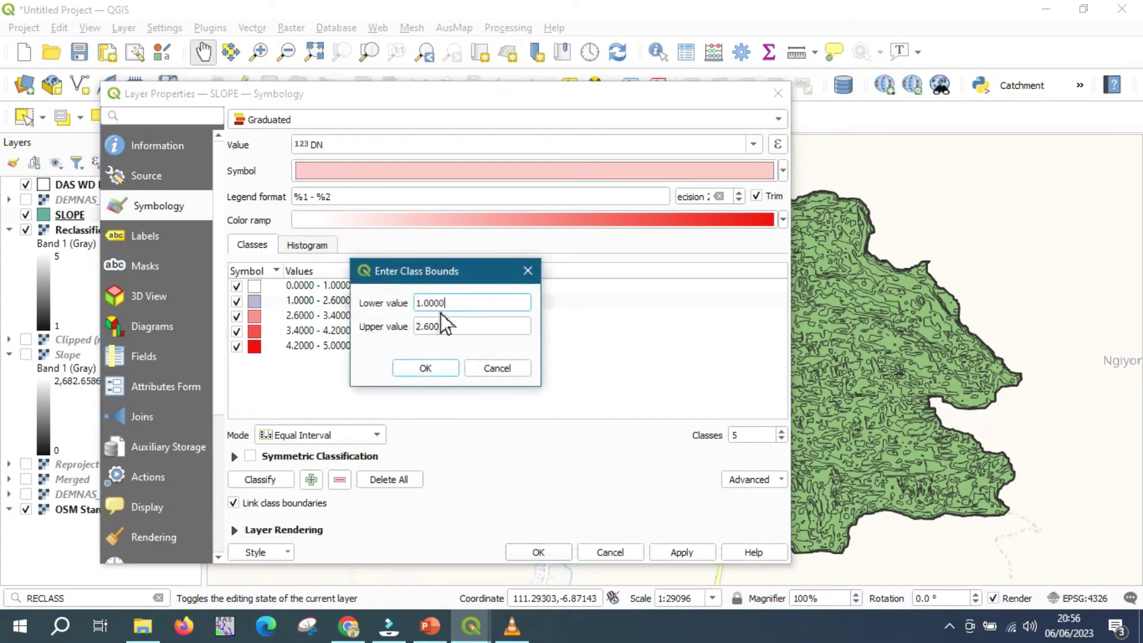
{"action": "left_click_drag", "start_coordinate": [458, 327], "coordinate": [411, 327]}
{"action": "type", "text": "2"}
{"action": "left_click", "coordinate": [413, 370]}
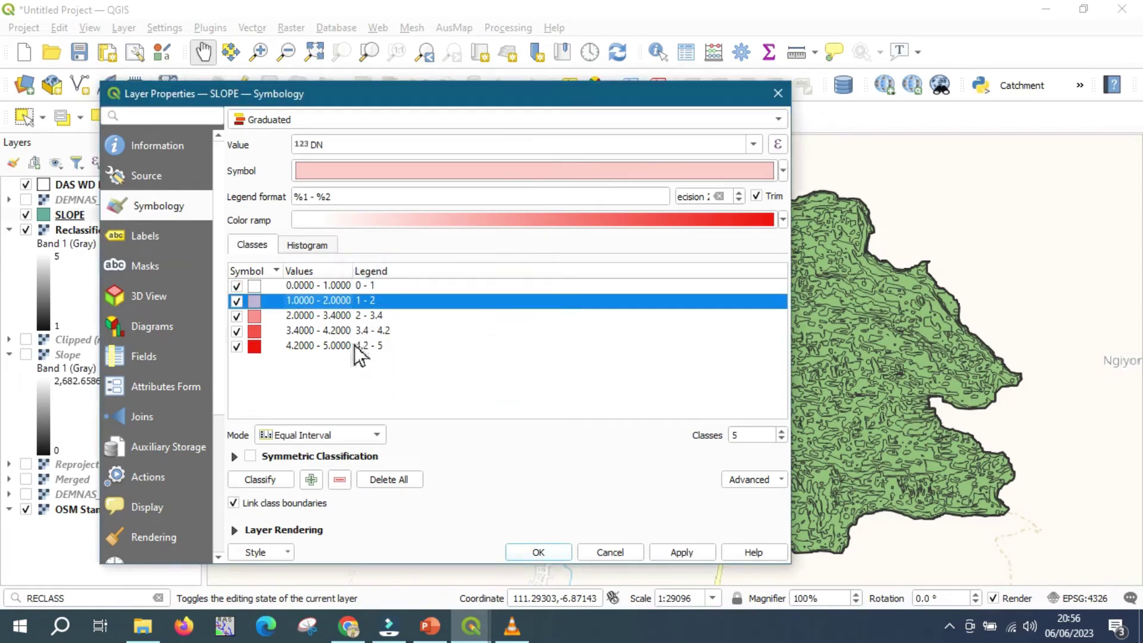
{"action": "double_click", "coordinate": [348, 316]}
{"action": "left_click_drag", "start_coordinate": [454, 327], "coordinate": [382, 330]}
{"action": "type", "text": "3"}
{"action": "left_click", "coordinate": [421, 374]}
{"action": "double_click", "coordinate": [334, 331]}
{"action": "left_click_drag", "start_coordinate": [454, 327], "coordinate": [381, 330]}
{"action": "type", "text": "4"}
{"action": "left_click", "coordinate": [408, 370]}
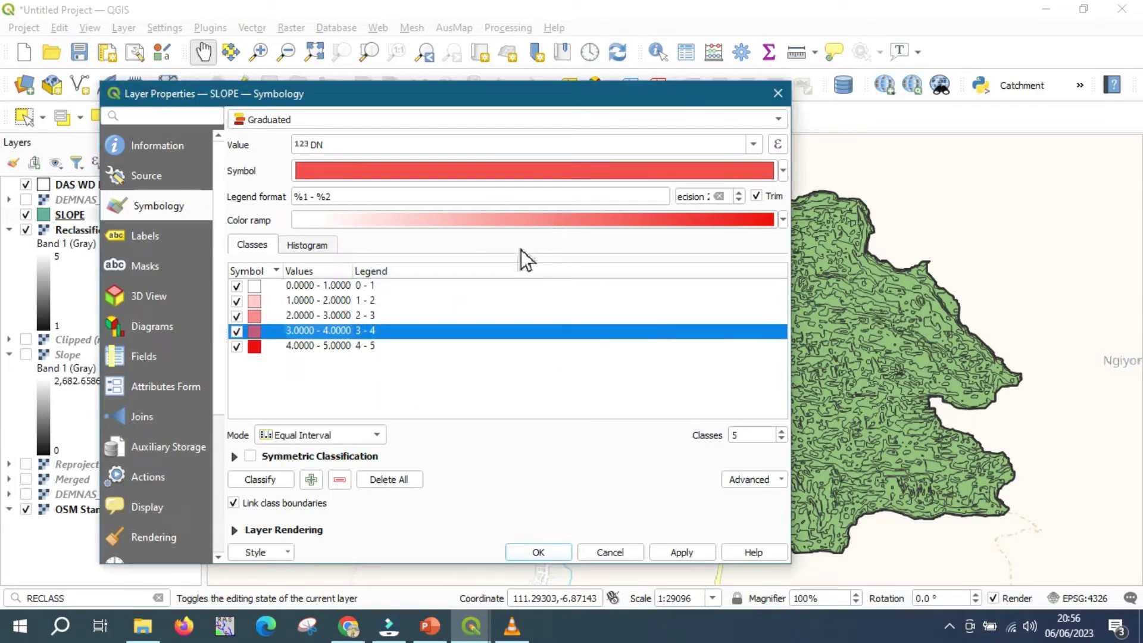
Edit the color ramp of the SLOPE symbology to run from light pink #ffd0d0 to dark red #b30000.
{"action": "left_click", "coordinate": [786, 226]}
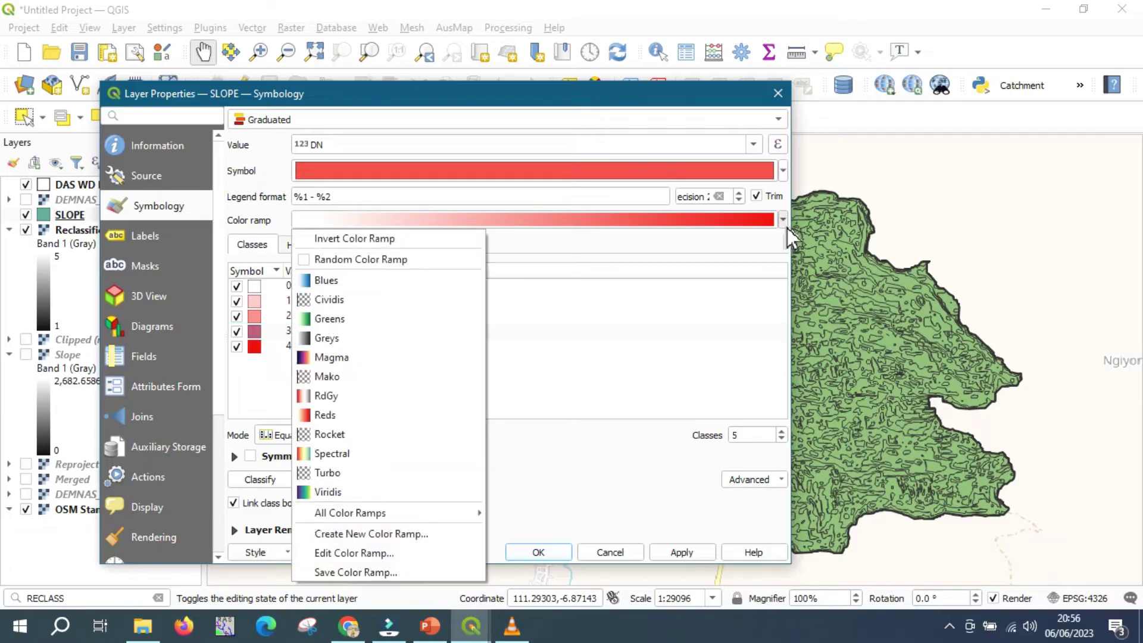
{"action": "left_click", "coordinate": [748, 226]}
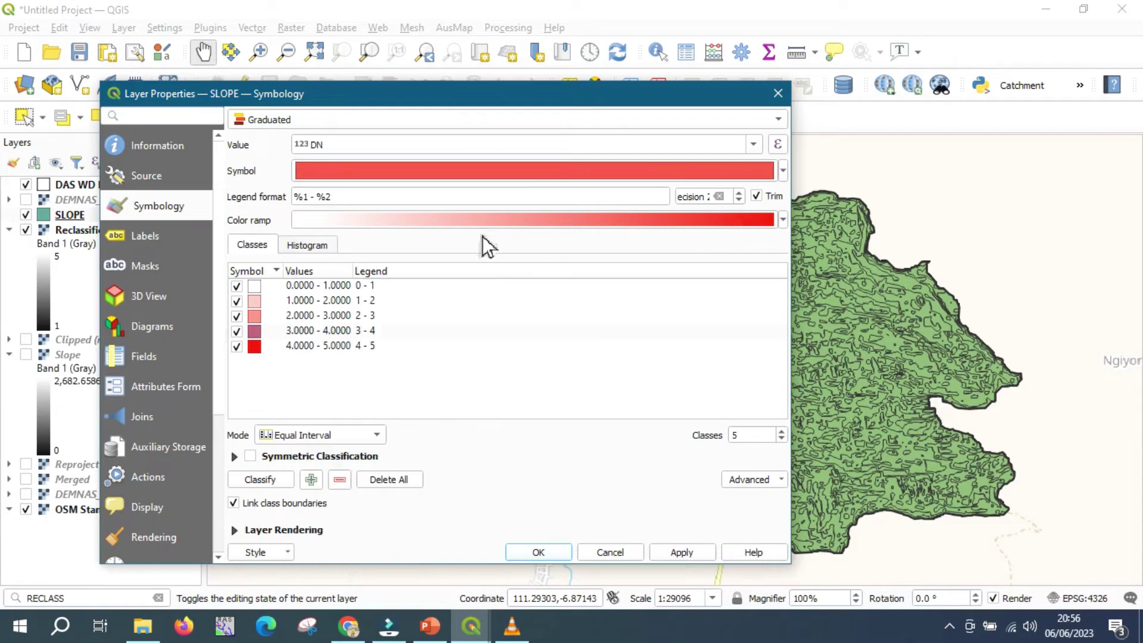
{"action": "left_click", "coordinate": [379, 225]}
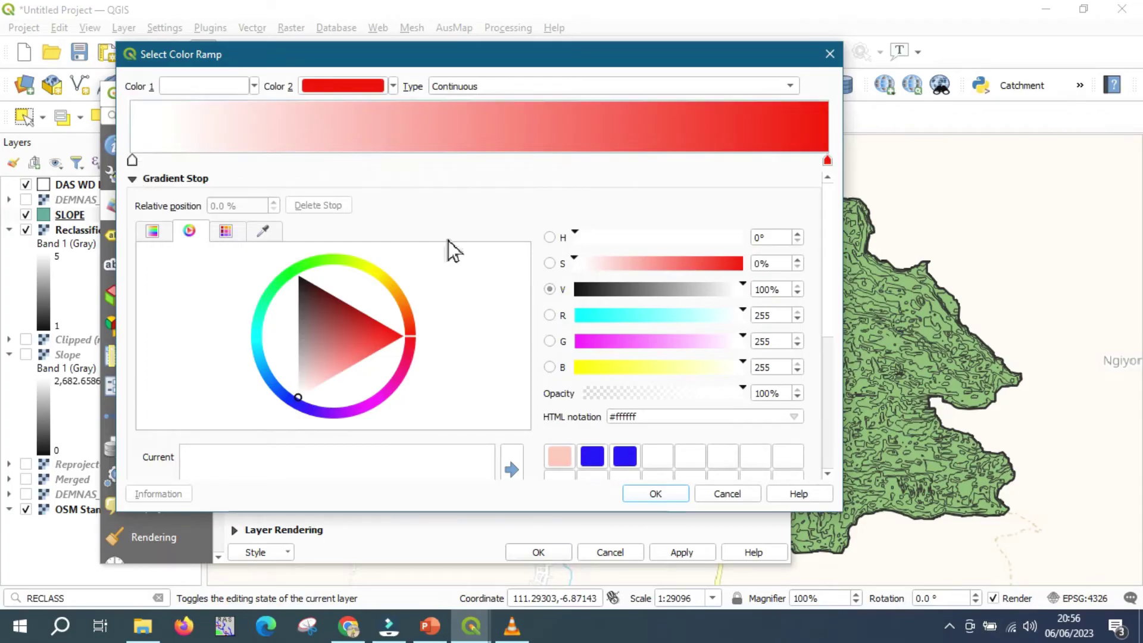
{"action": "left_click", "coordinate": [611, 268]}
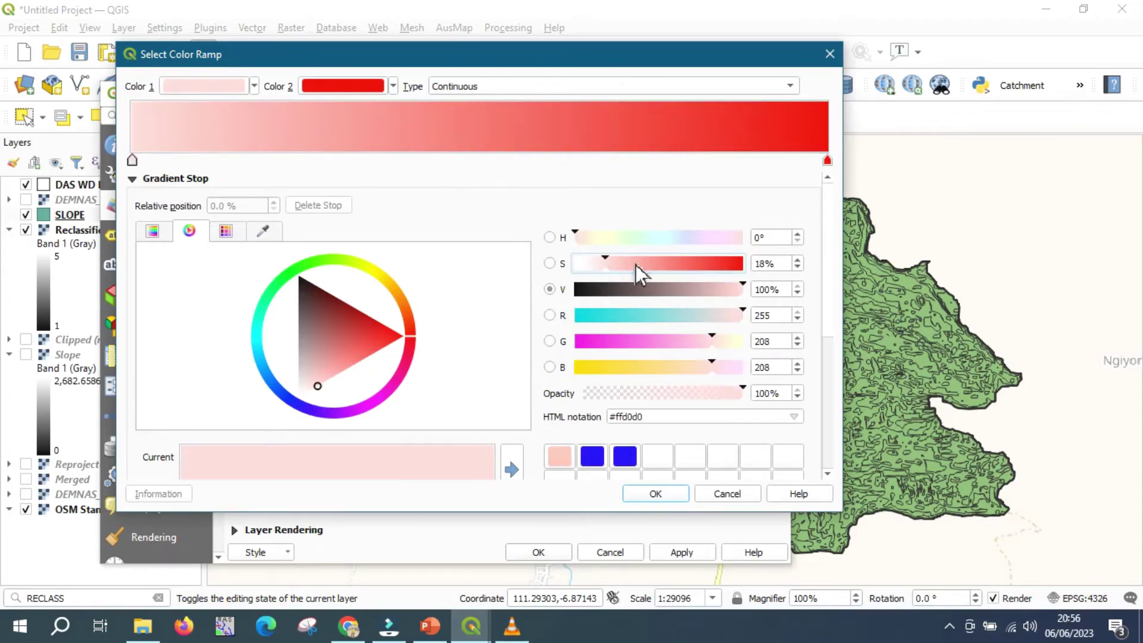
{"action": "left_click", "coordinate": [828, 162]}
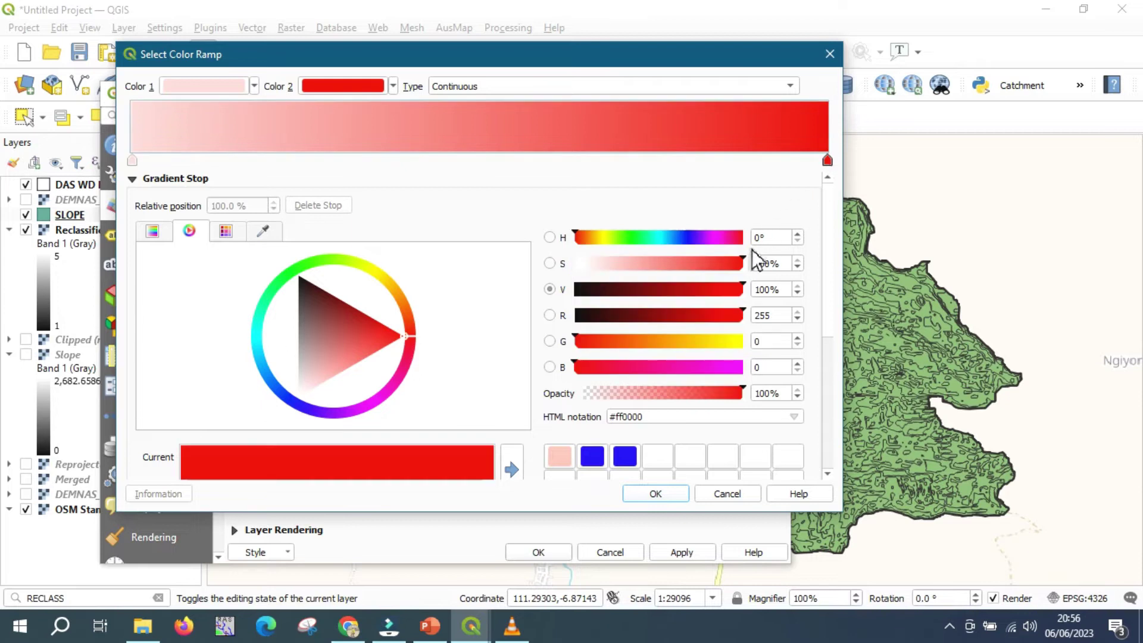
{"action": "left_click", "coordinate": [683, 291]}
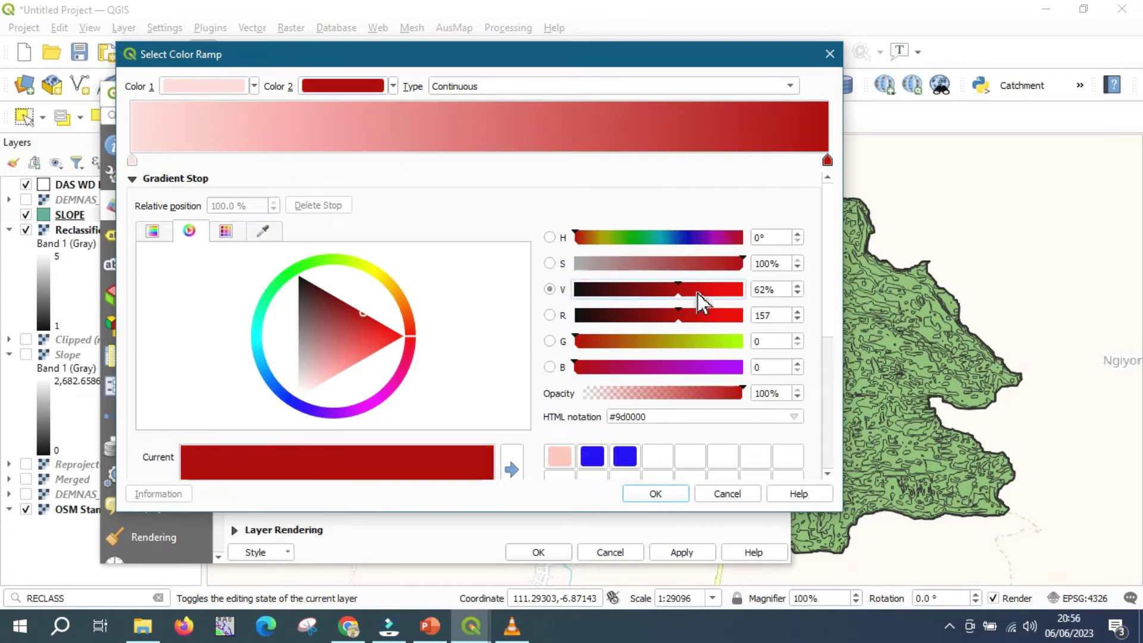
{"action": "left_click", "coordinate": [698, 293]}
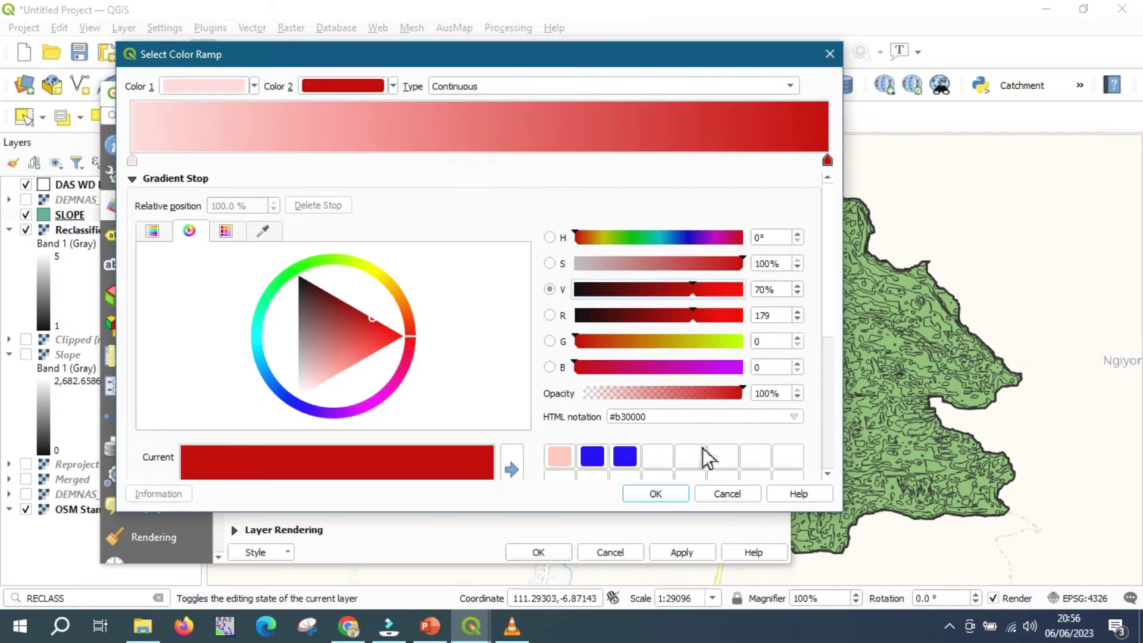
{"action": "left_click", "coordinate": [676, 492]}
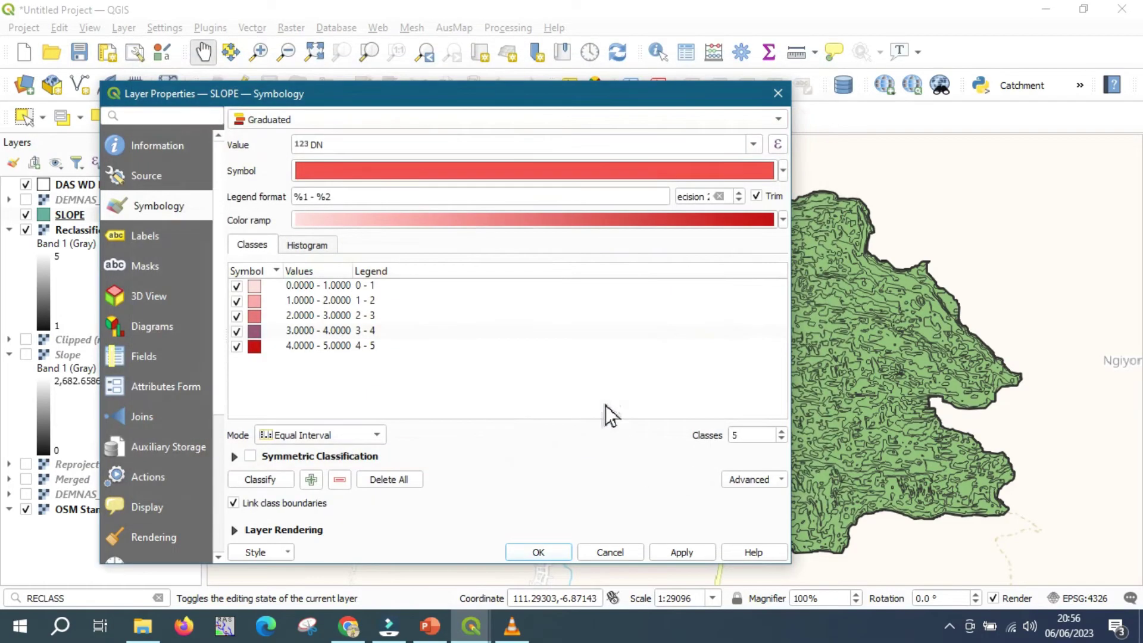
Set the Simple Fill stroke style of the 0 - 1 class symbol to No Pen.
{"action": "left_click", "coordinate": [260, 291]}
{"action": "double_click", "coordinate": [260, 291]}
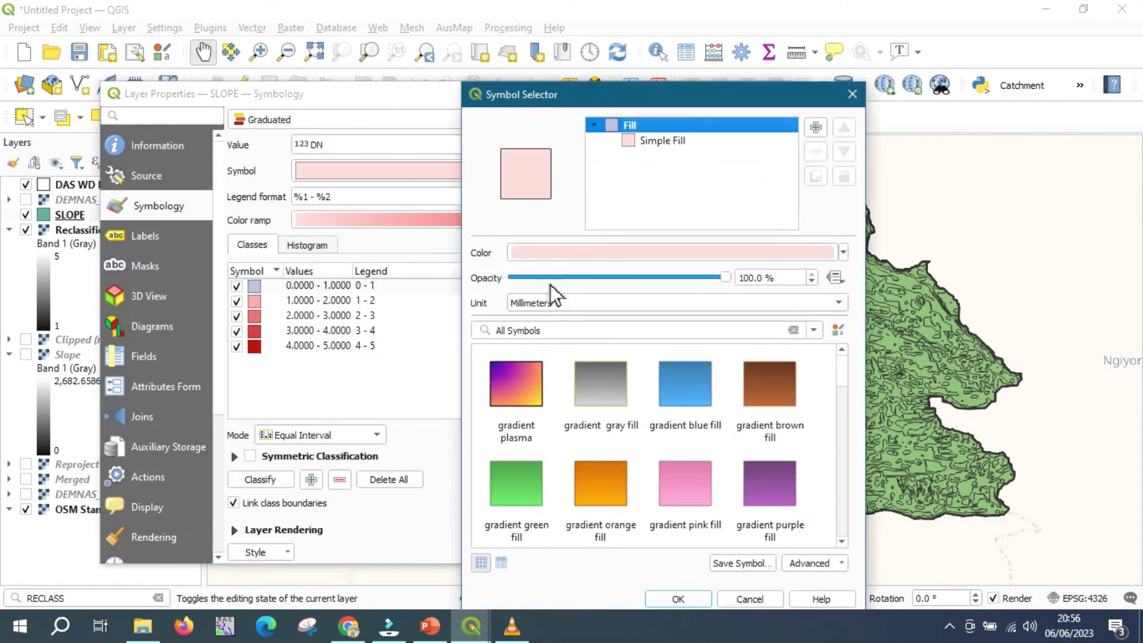
{"action": "left_click", "coordinate": [661, 143]}
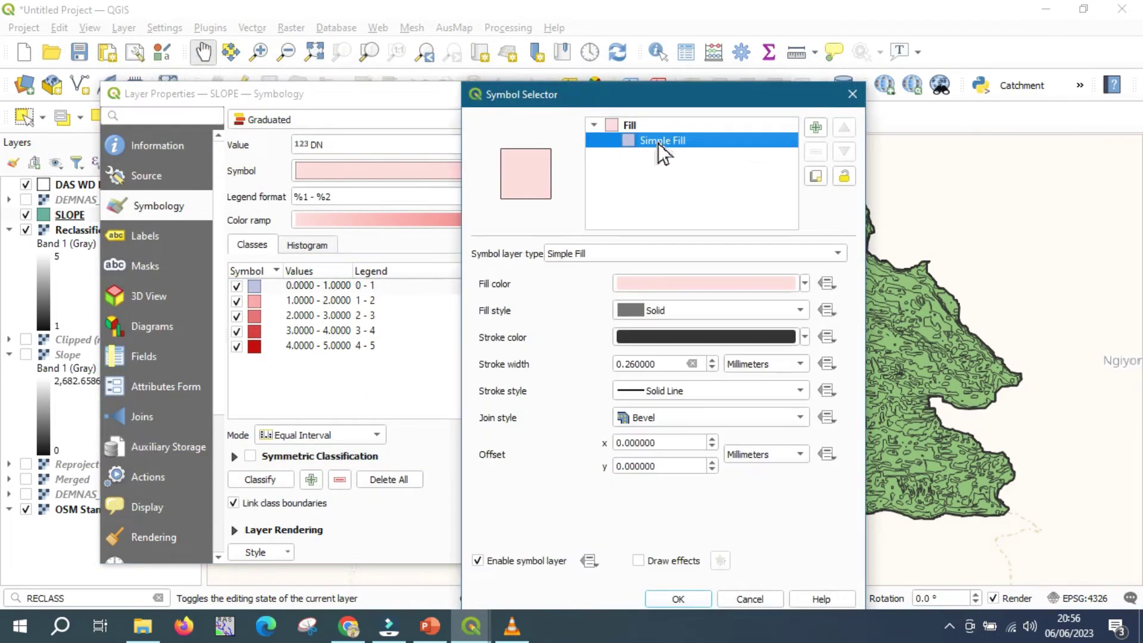
{"action": "left_click", "coordinate": [684, 391]}
{"action": "left_click", "coordinate": [682, 410]}
{"action": "left_click", "coordinate": [676, 601]}
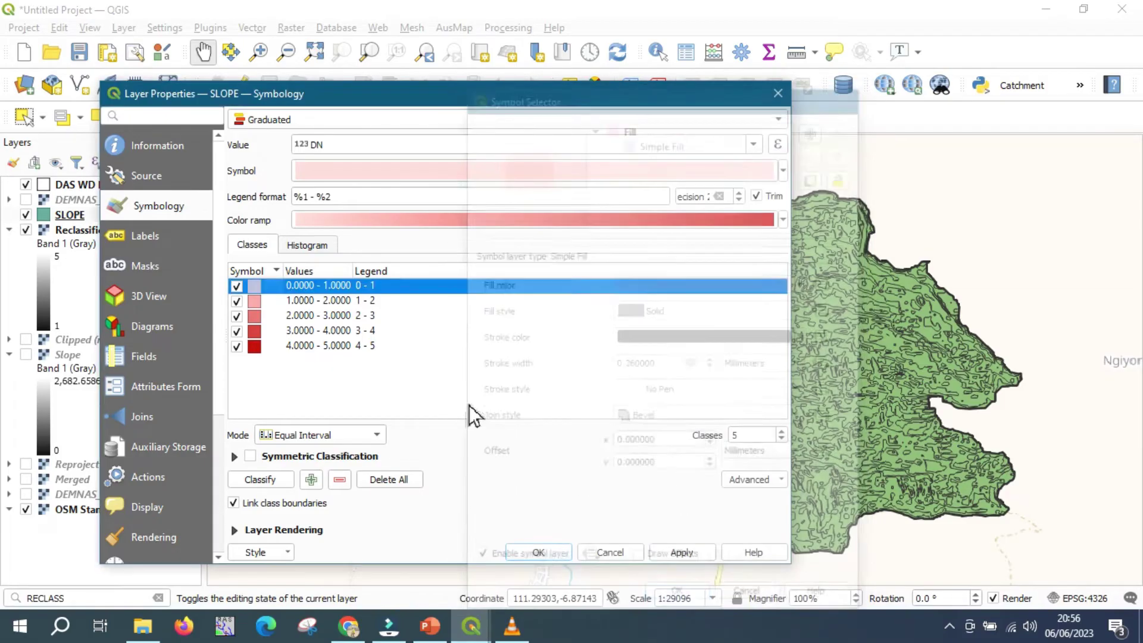
Set the Simple Fill stroke style of the 1 - 2 class symbol to No Pen.
{"action": "double_click", "coordinate": [262, 302]}
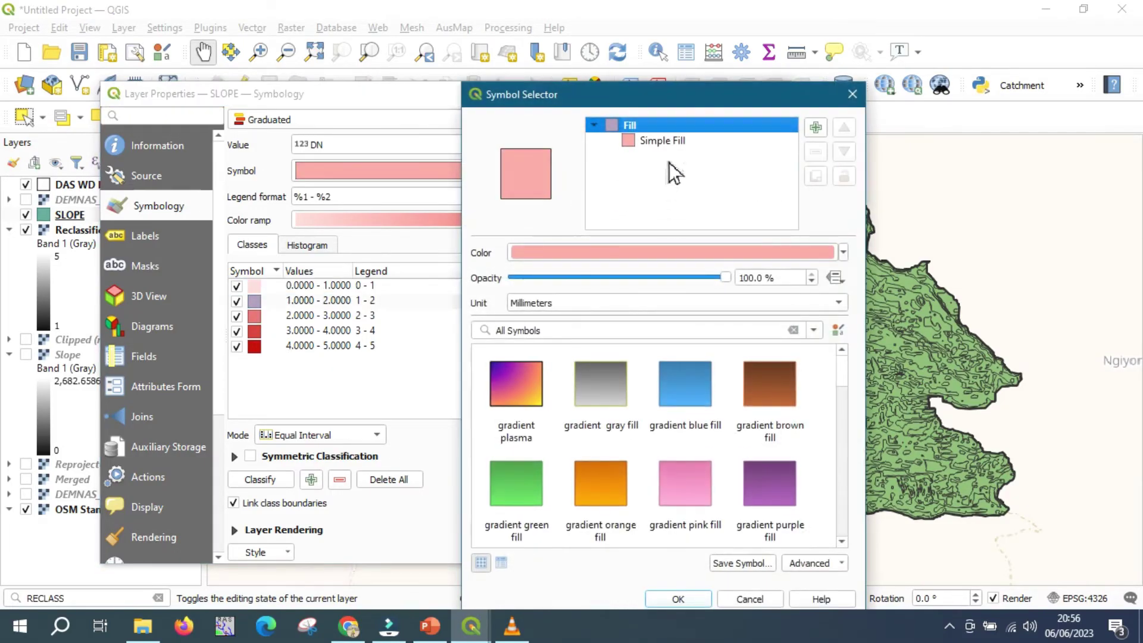
{"action": "left_click", "coordinate": [670, 141]}
{"action": "left_click", "coordinate": [684, 393]}
{"action": "left_click", "coordinate": [684, 406]}
{"action": "left_click", "coordinate": [689, 605]}
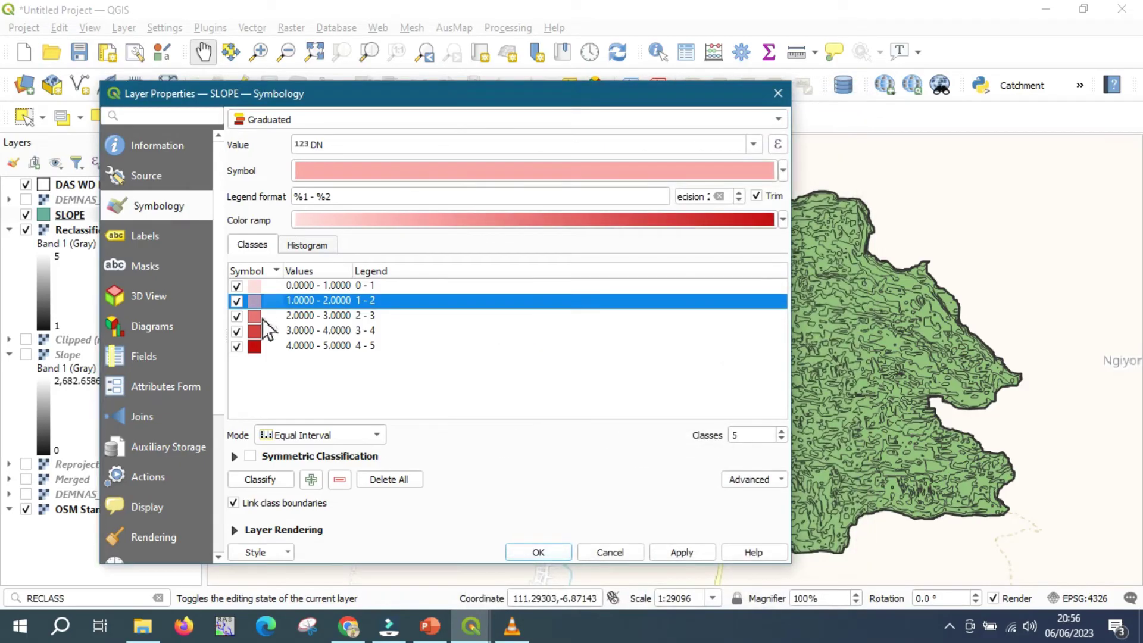
Set the Simple Fill stroke style of the 2 - 3 class symbol to No Pen.
{"action": "left_click", "coordinate": [254, 318]}
{"action": "double_click", "coordinate": [255, 320]}
{"action": "left_click", "coordinate": [669, 143]}
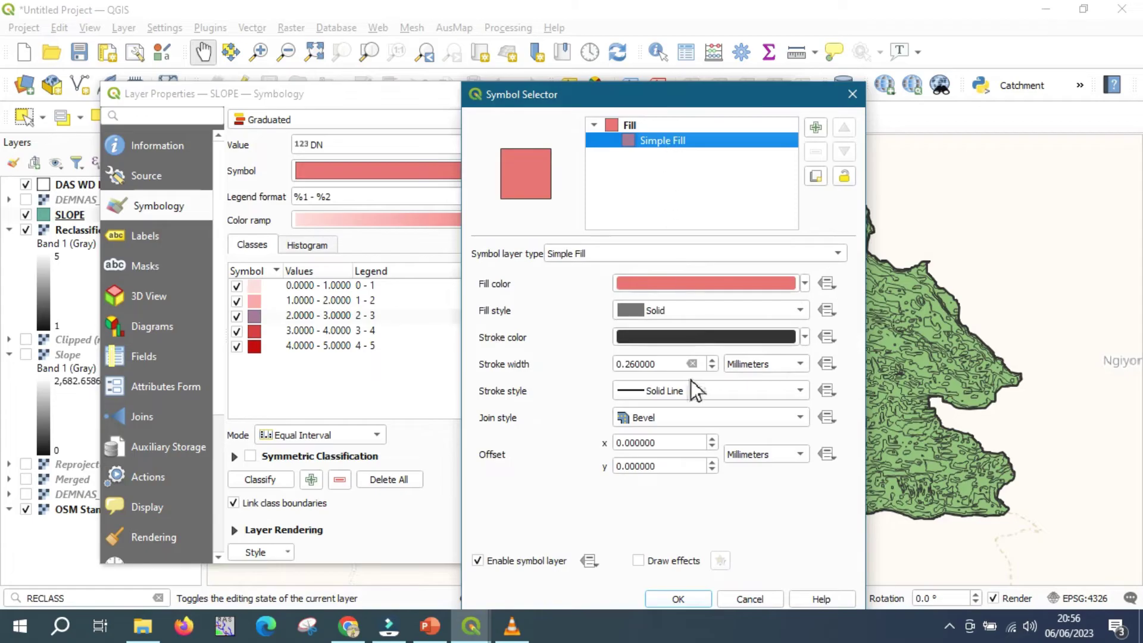
{"action": "left_click", "coordinate": [684, 394]}
{"action": "left_click", "coordinate": [682, 407]}
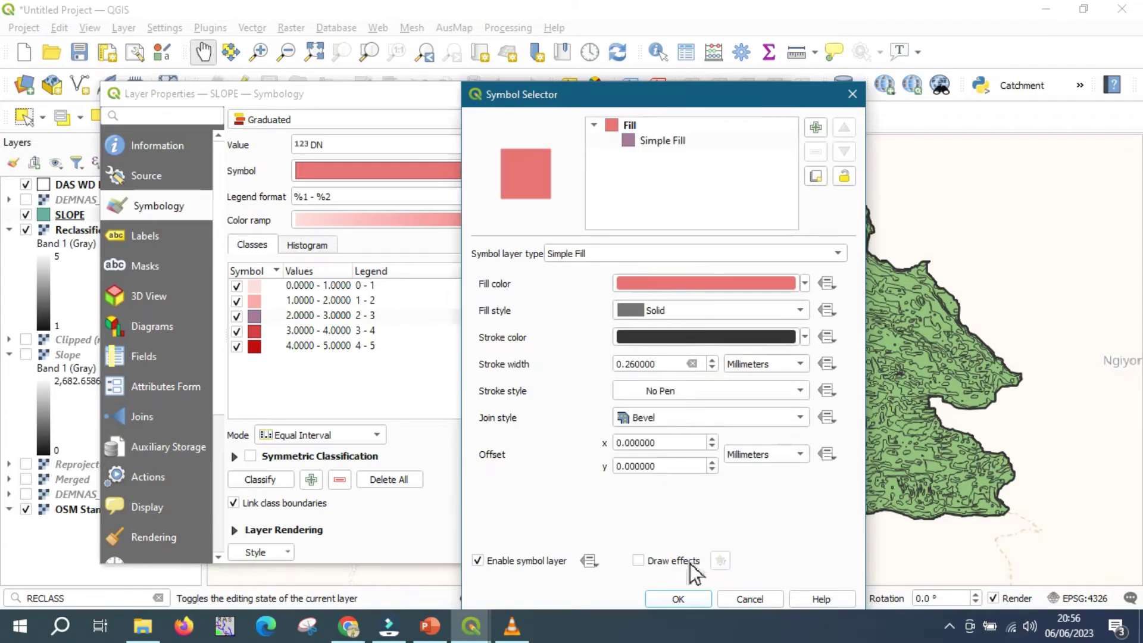
{"action": "left_click", "coordinate": [679, 599]}
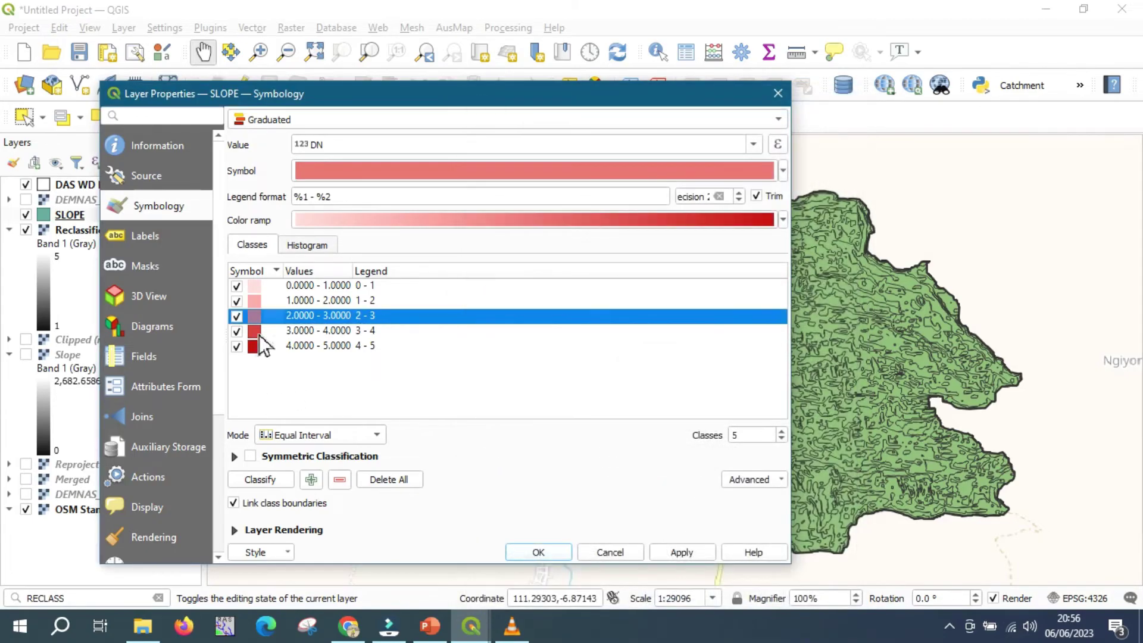
Set the Simple Fill stroke style of the 3 - 4 class symbol to No Pen.
{"action": "double_click", "coordinate": [255, 331]}
{"action": "left_click", "coordinate": [685, 142]}
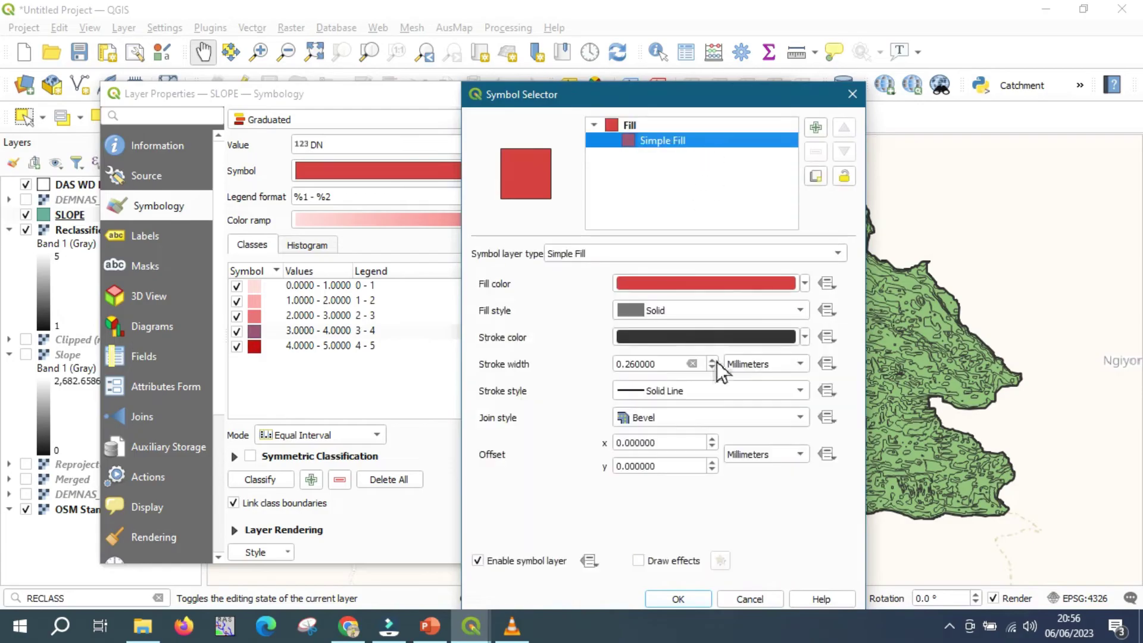
{"action": "left_click", "coordinate": [714, 392]}
{"action": "left_click", "coordinate": [714, 408]}
{"action": "left_click", "coordinate": [686, 598]}
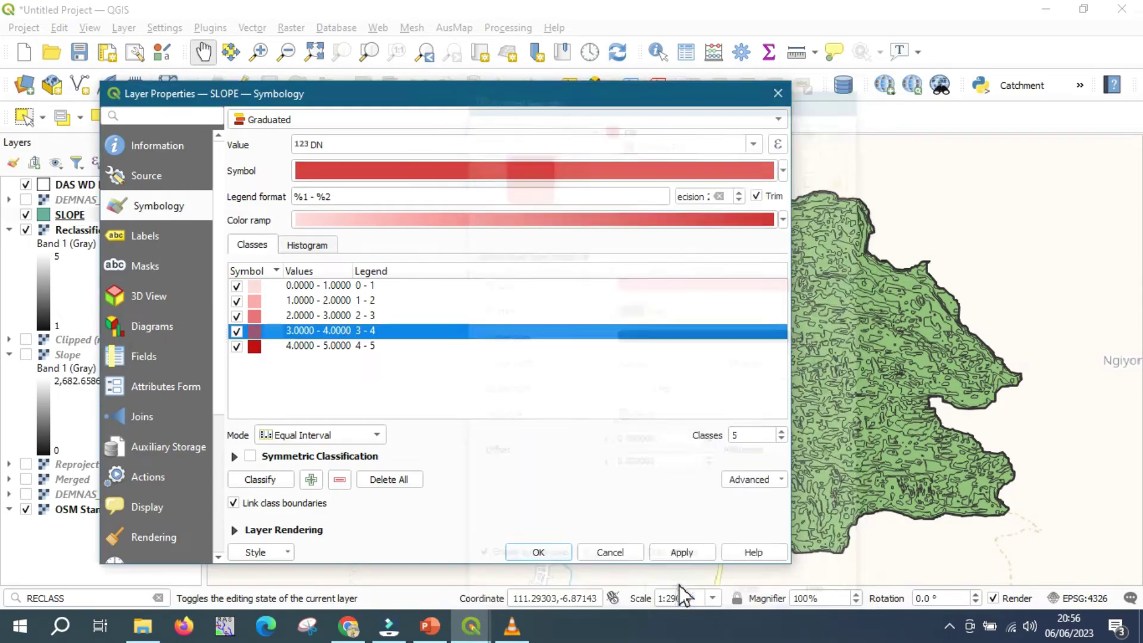
Set the stroke style of the 4 - 5 class symbol to No Pen and apply the symbology to the SLOPE layer.
{"action": "double_click", "coordinate": [257, 347]}
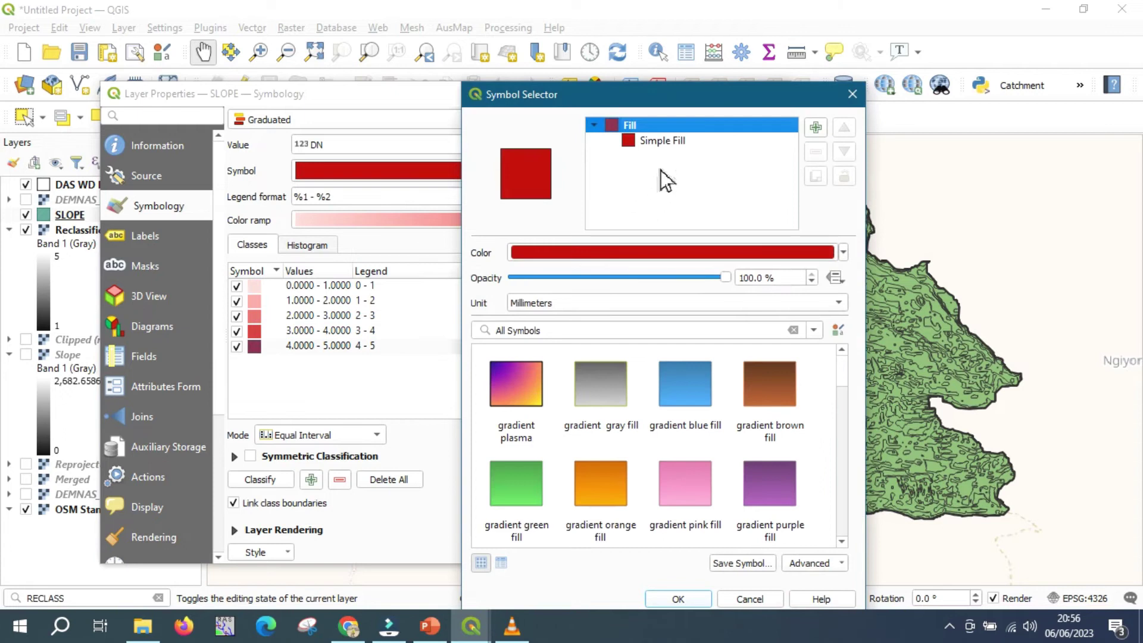
{"action": "left_click", "coordinate": [668, 141]}
{"action": "left_click", "coordinate": [680, 399]}
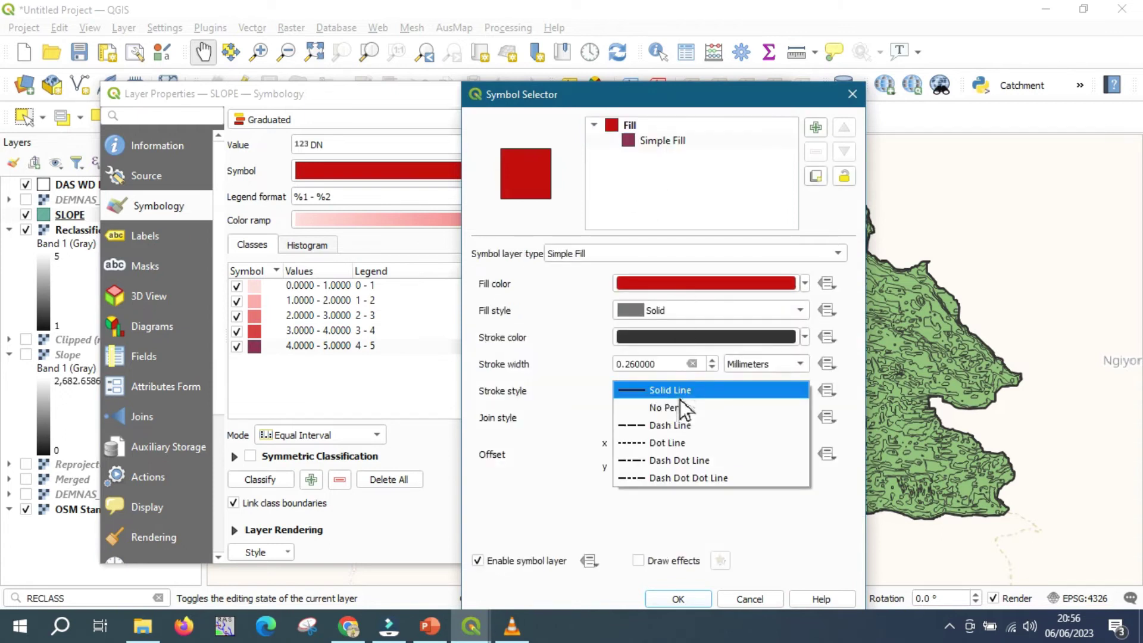
{"action": "left_click", "coordinate": [677, 410]}
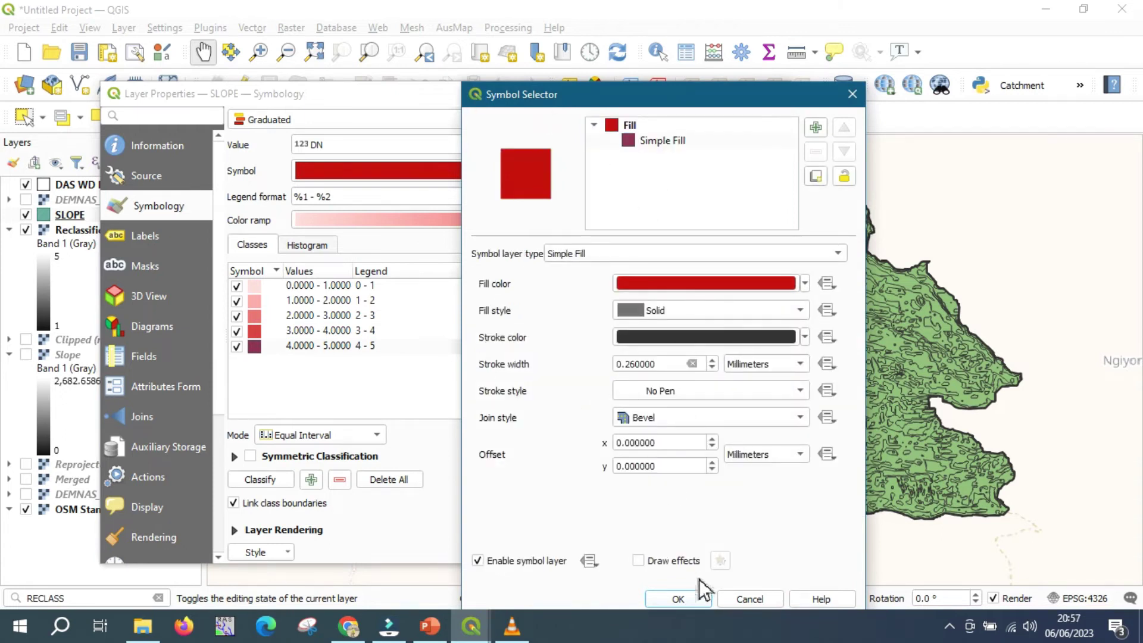
{"action": "left_click", "coordinate": [691, 599]}
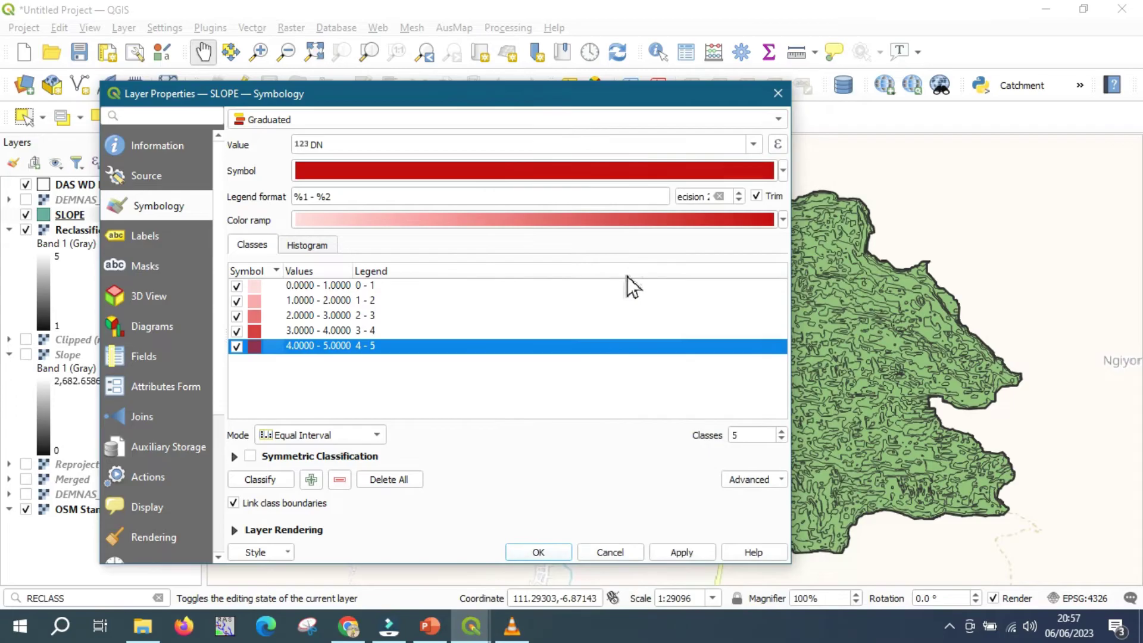
{"action": "left_click", "coordinate": [680, 552]}
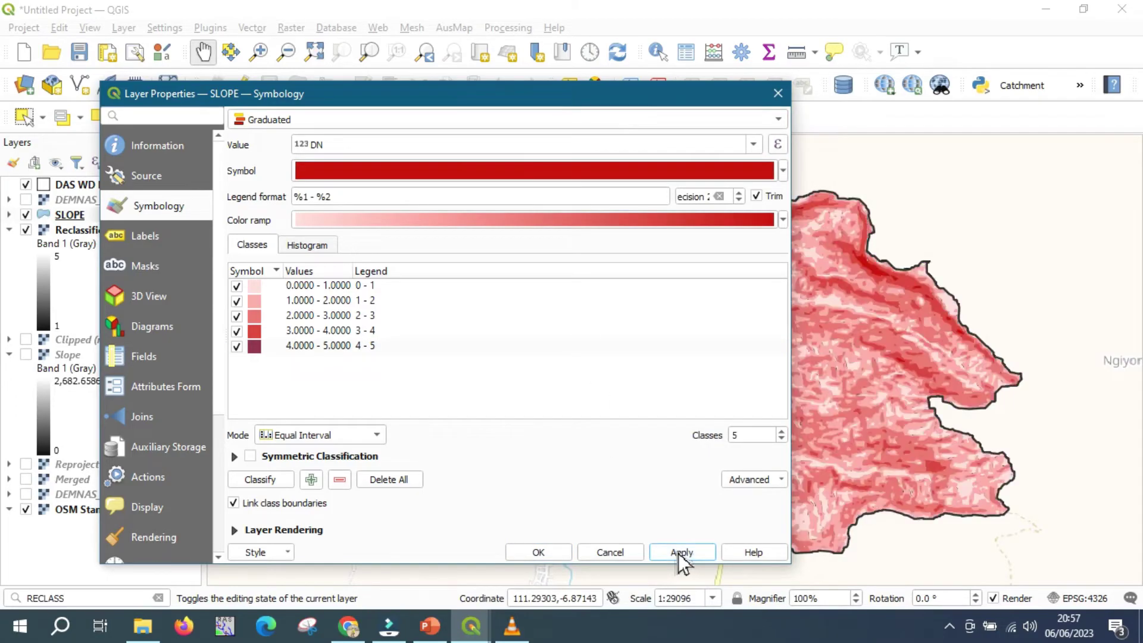
{"action": "left_click", "coordinate": [548, 557]}
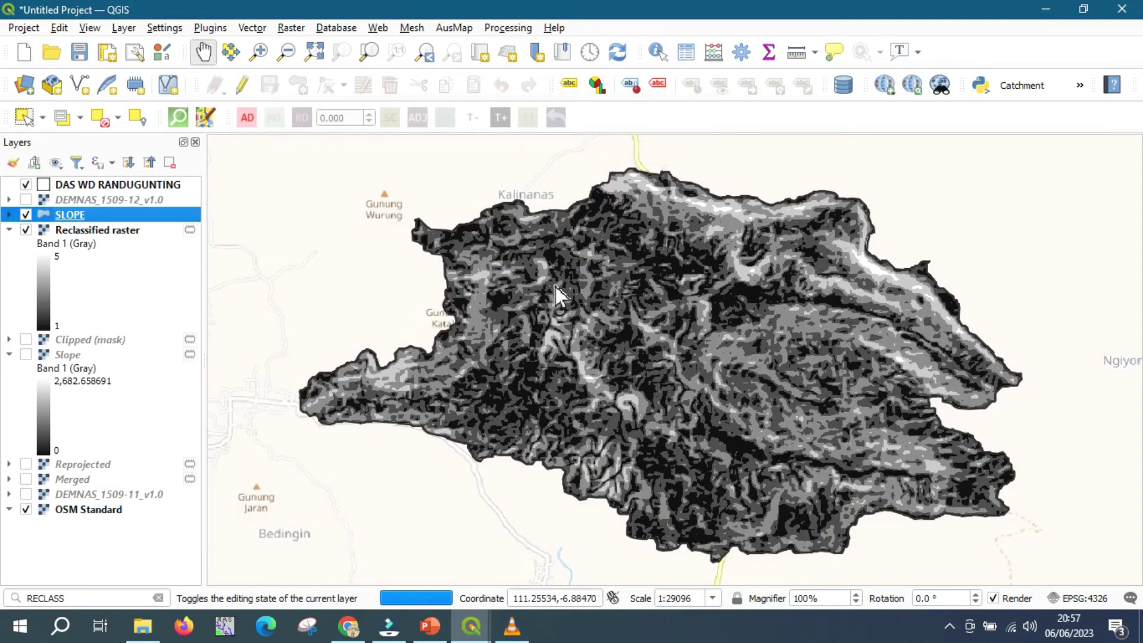
Hide the Reclassified raster layer and inspect the styled SLOPE polygons across the watershed.
{"action": "scroll", "coordinate": [555, 287], "scroll_direction": "down", "scroll_amount": 1}
{"action": "left_click", "coordinate": [26, 230]}
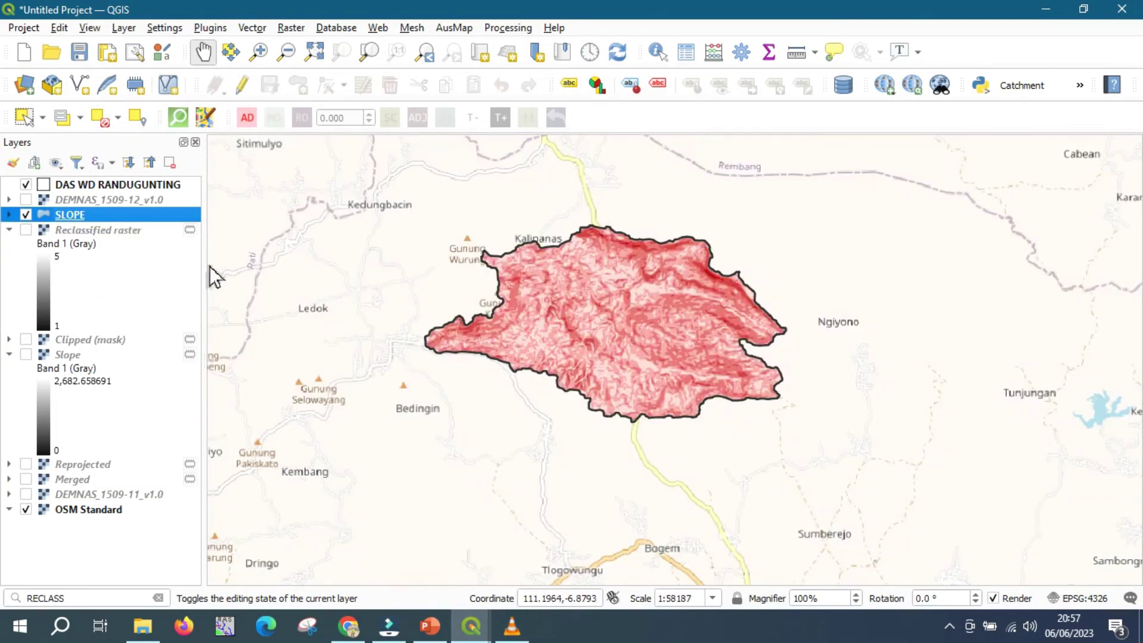
{"action": "scroll", "coordinate": [641, 288], "scroll_direction": "up", "scroll_amount": 1}
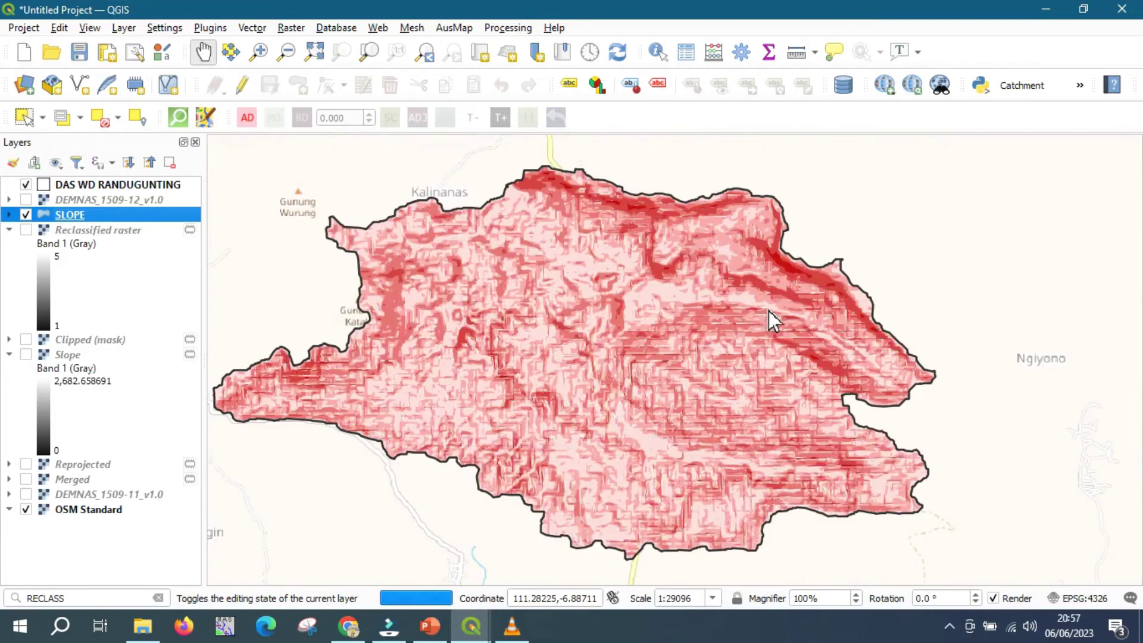
{"action": "left_click_drag", "start_coordinate": [721, 350], "coordinate": [745, 334]}
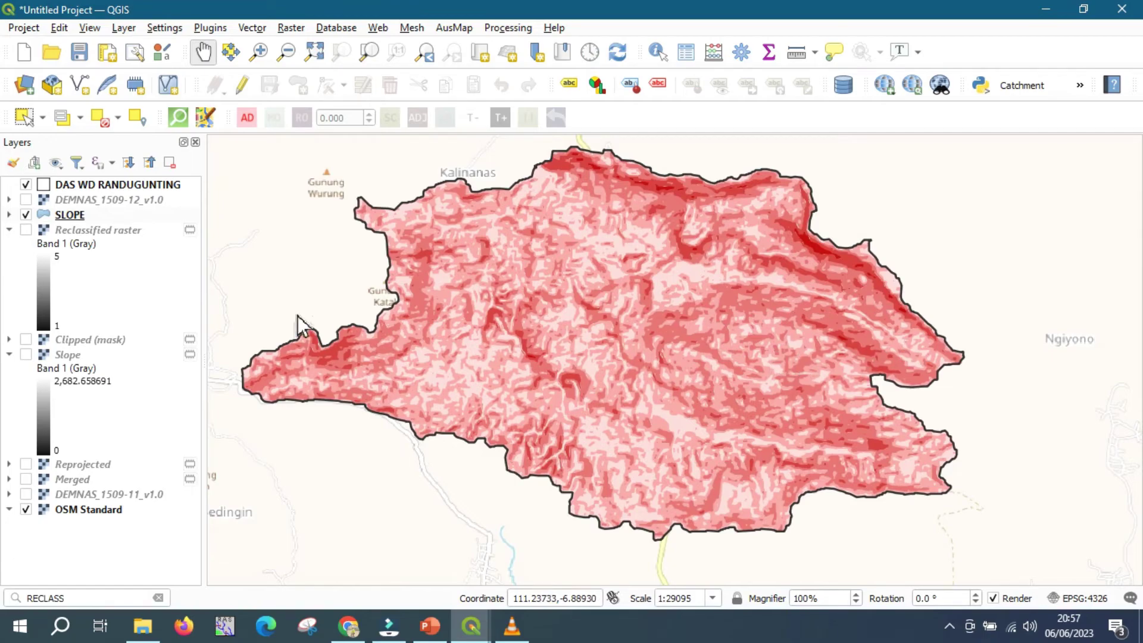
Add the vector dataset SUNGAI.shp from the WD. RANDUGUNTING folder to the project.
{"action": "left_click", "coordinate": [24, 84]}
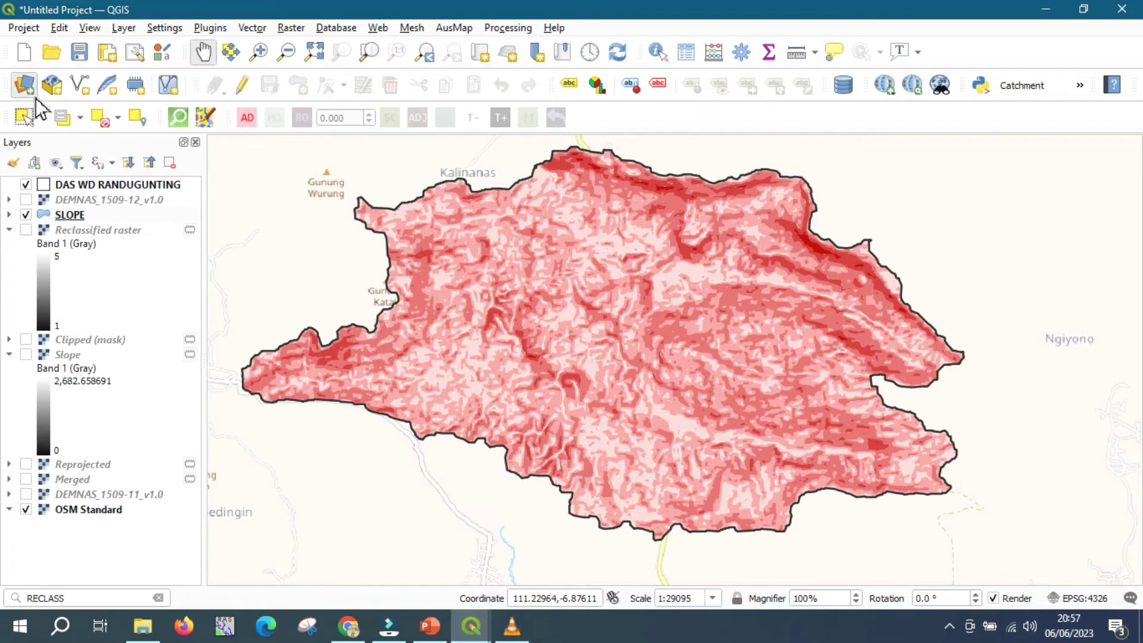
{"action": "left_click", "coordinate": [196, 131]}
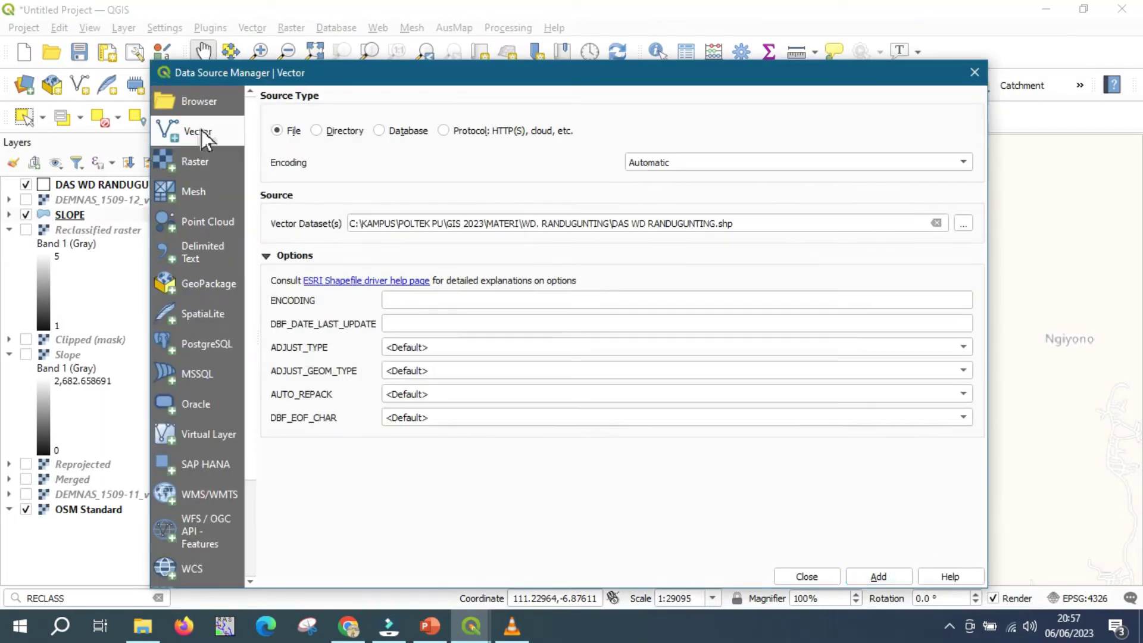
{"action": "left_click", "coordinate": [963, 223]}
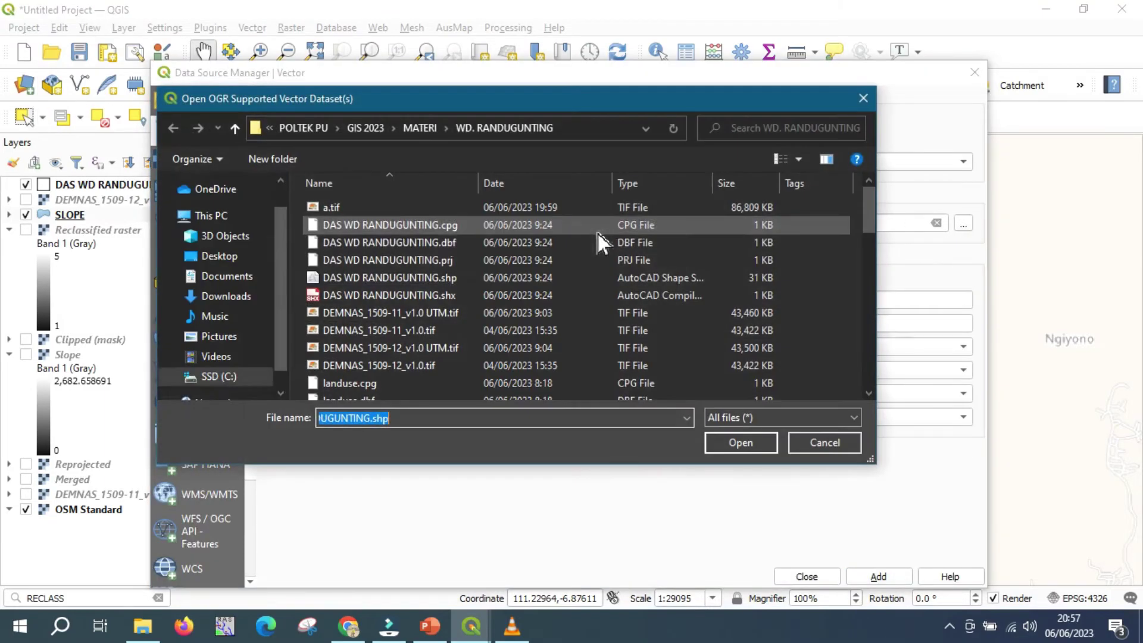
{"action": "scroll", "coordinate": [427, 285], "scroll_direction": "down", "scroll_amount": 3}
{"action": "scroll", "coordinate": [418, 303], "scroll_direction": "down", "scroll_amount": 9}
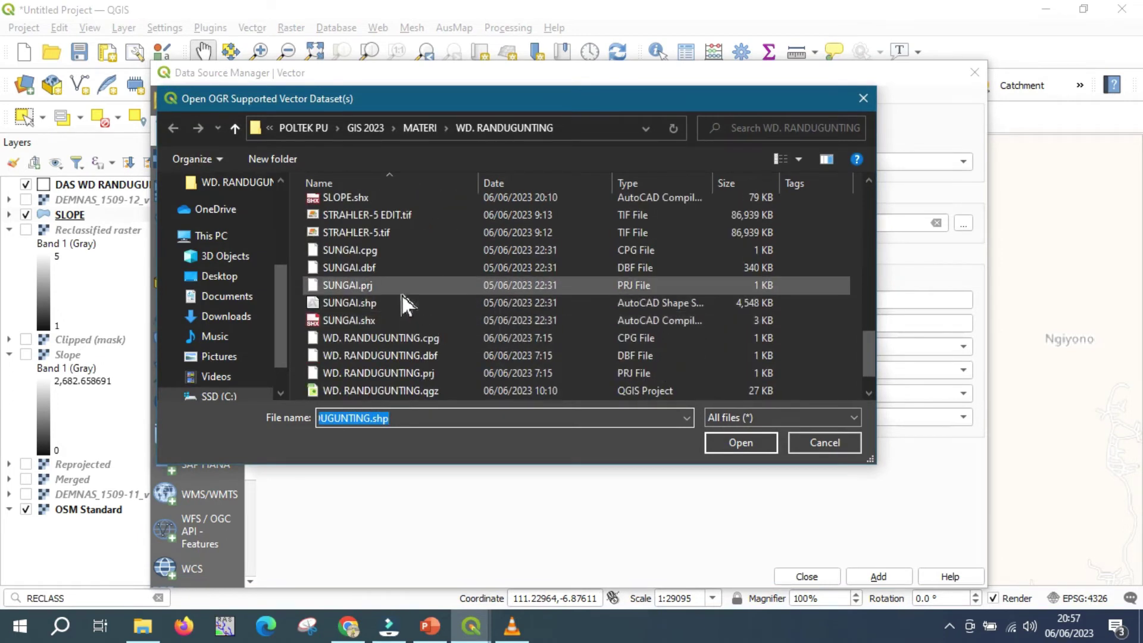
{"action": "left_click", "coordinate": [401, 305]}
{"action": "left_click", "coordinate": [746, 445]}
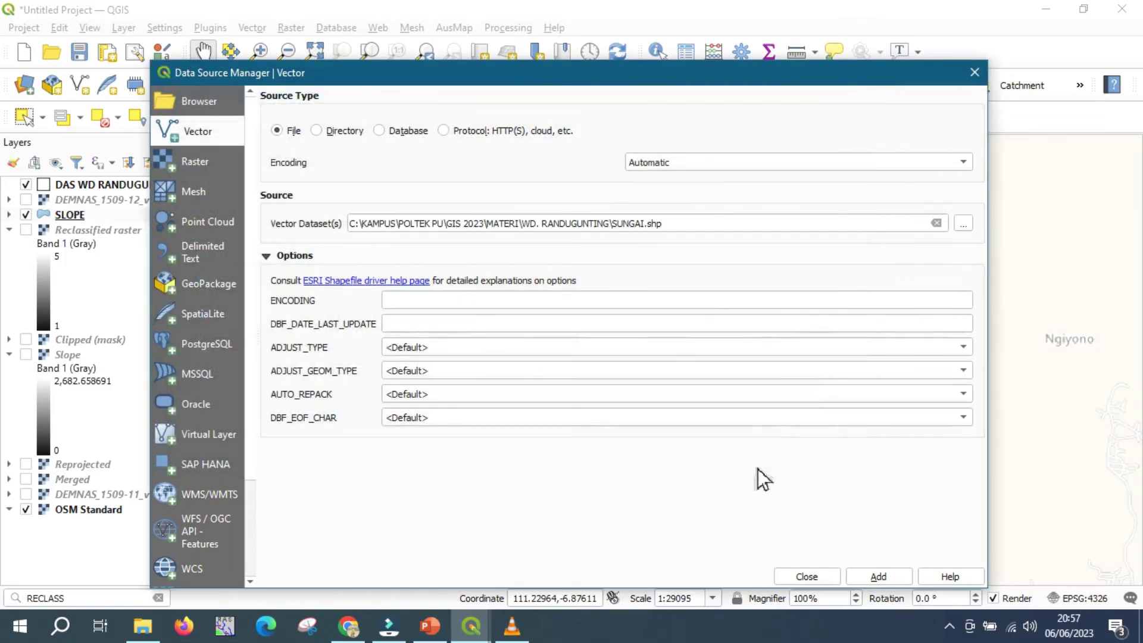
{"action": "left_click", "coordinate": [870, 573]}
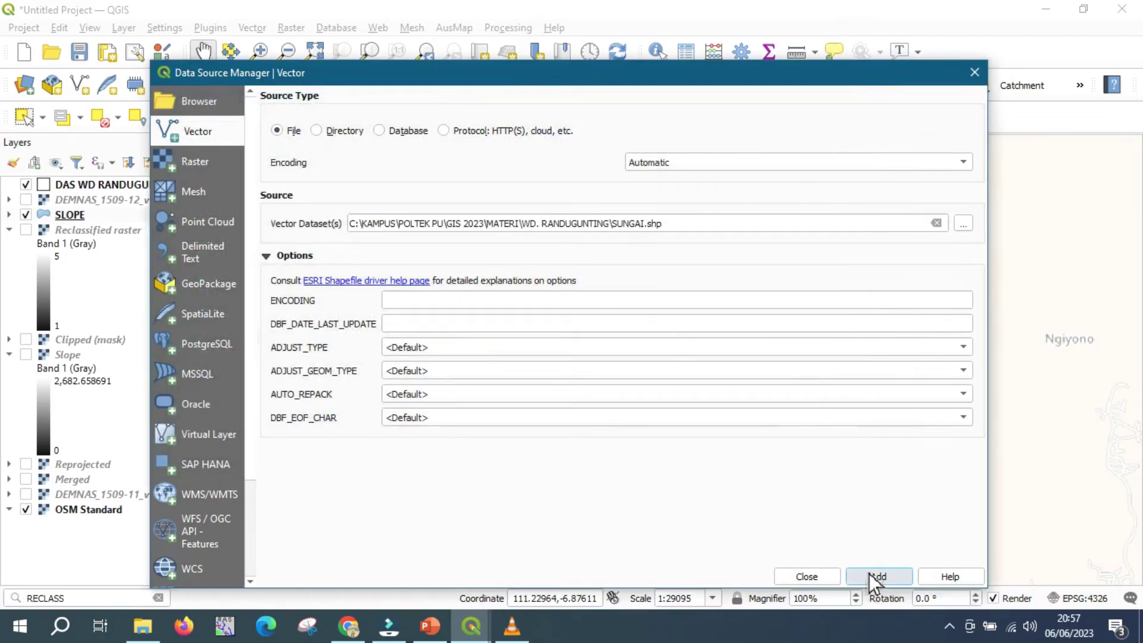
{"action": "left_click", "coordinate": [823, 578]}
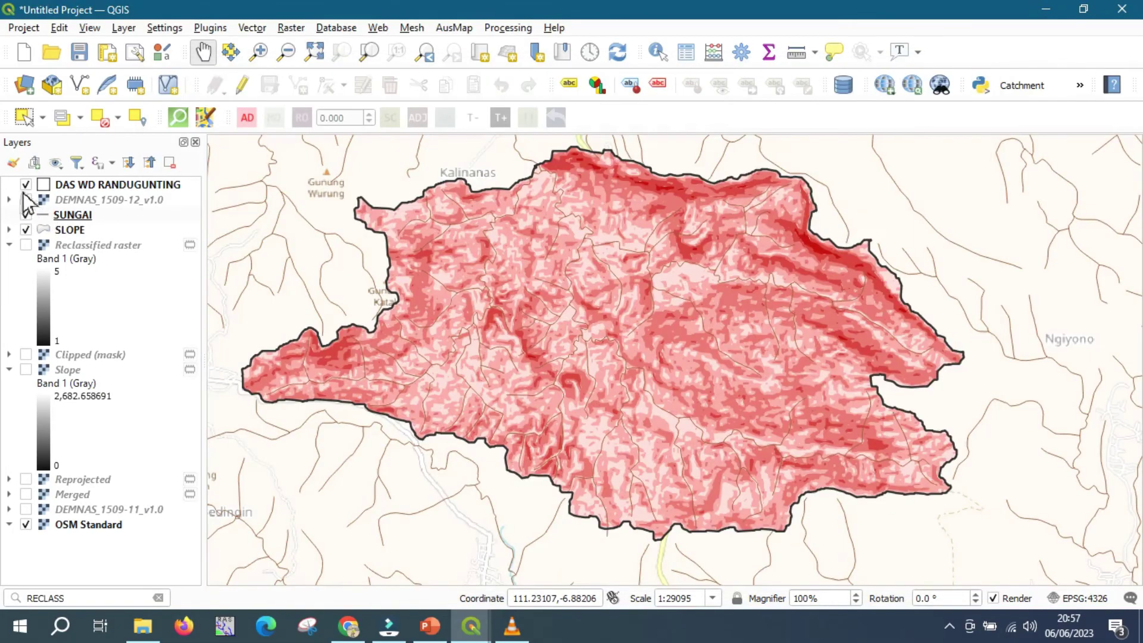
Set the Simple Line colour of the SUNGAI layer to blue #1902f9 and apply the symbology.
{"action": "left_click", "coordinate": [48, 219]}
{"action": "double_click", "coordinate": [48, 220]}
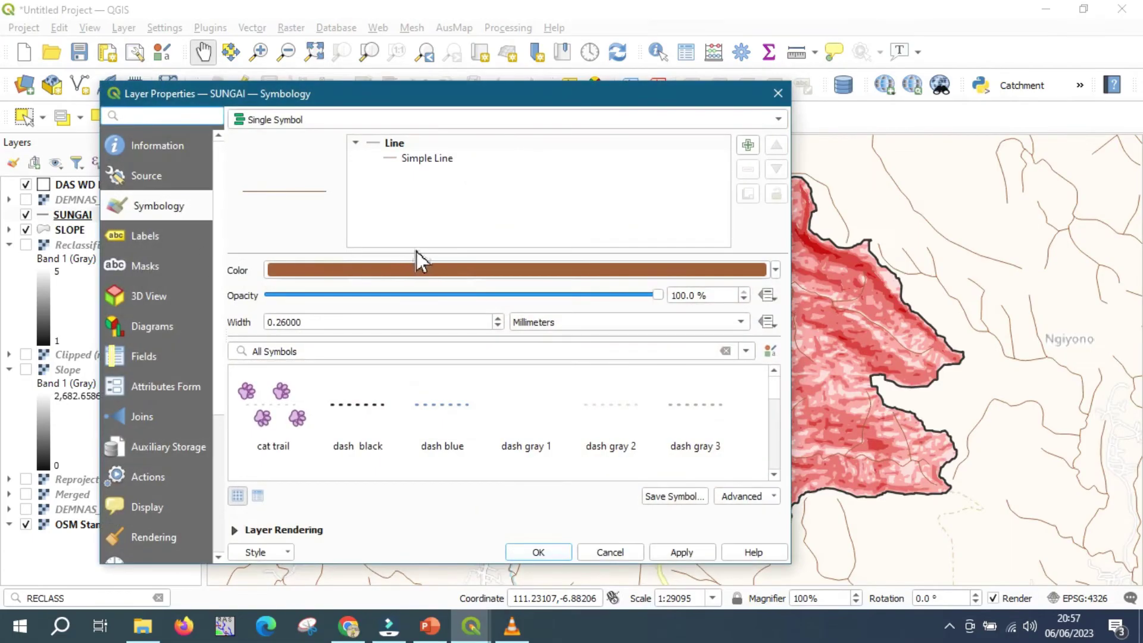
{"action": "left_click", "coordinate": [441, 159]}
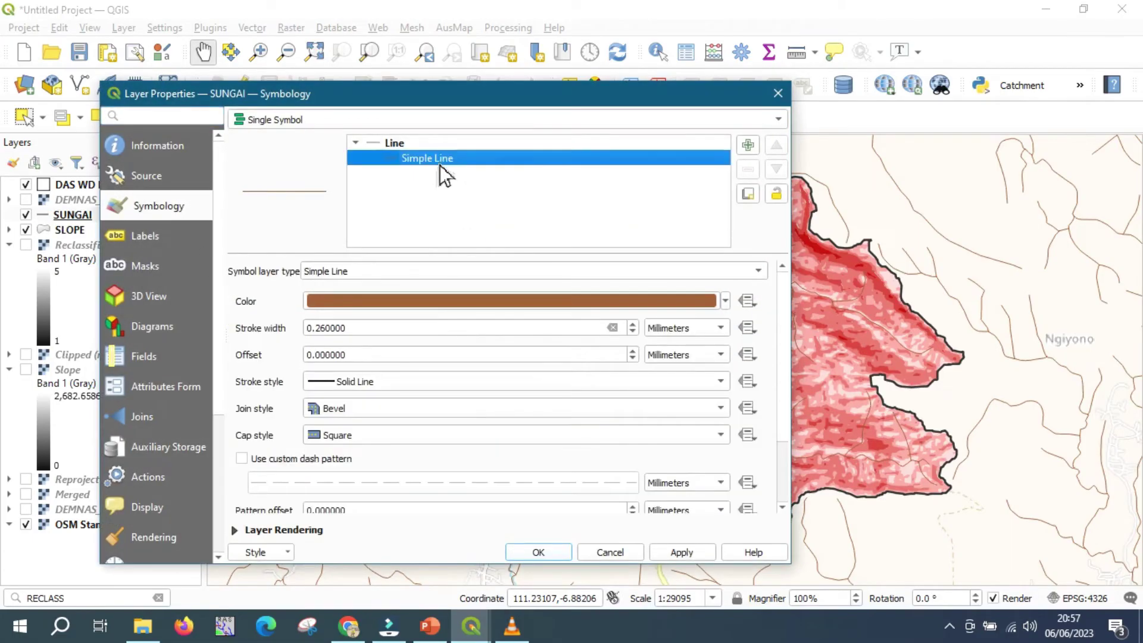
{"action": "left_click", "coordinate": [421, 302]}
{"action": "left_click", "coordinate": [741, 439]}
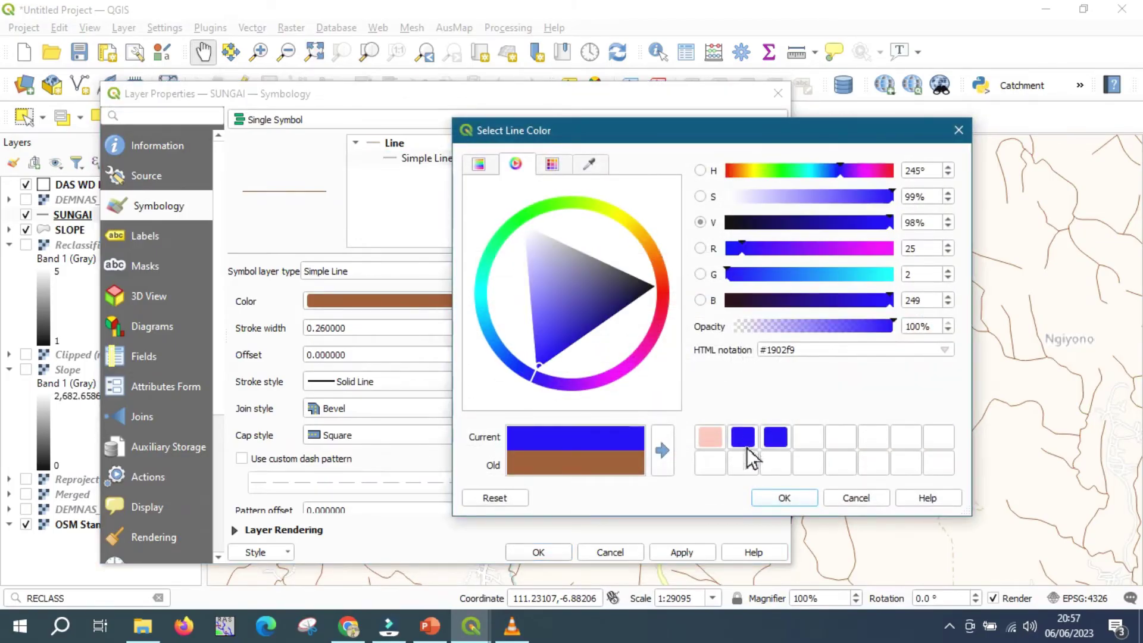
{"action": "left_click", "coordinate": [774, 501]}
{"action": "left_click", "coordinate": [659, 552]}
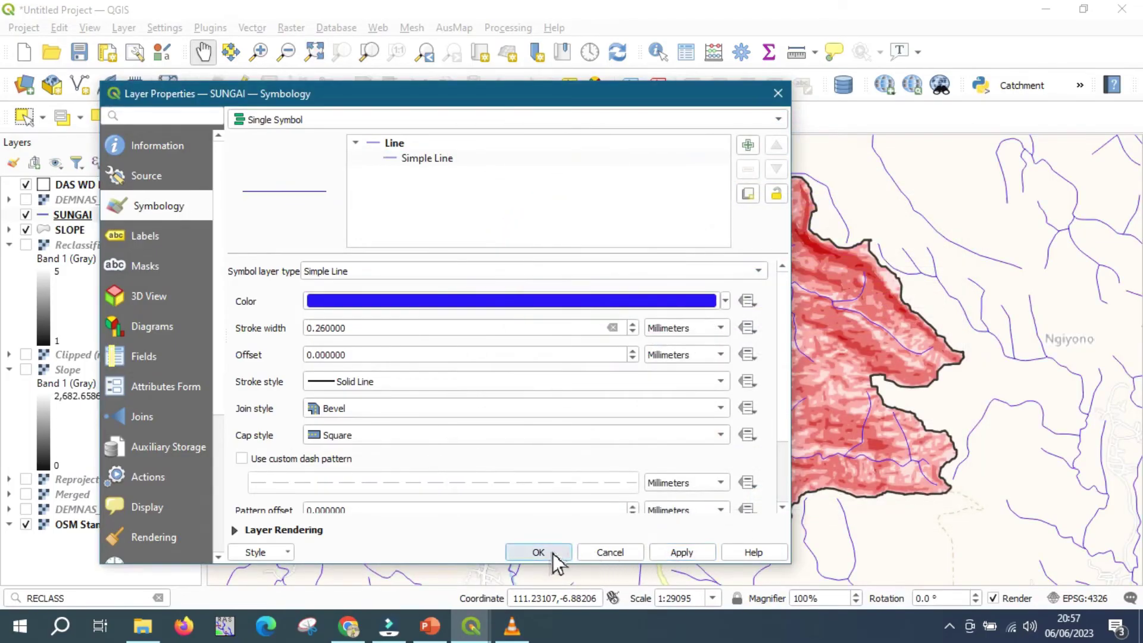
{"action": "left_click", "coordinate": [551, 555]}
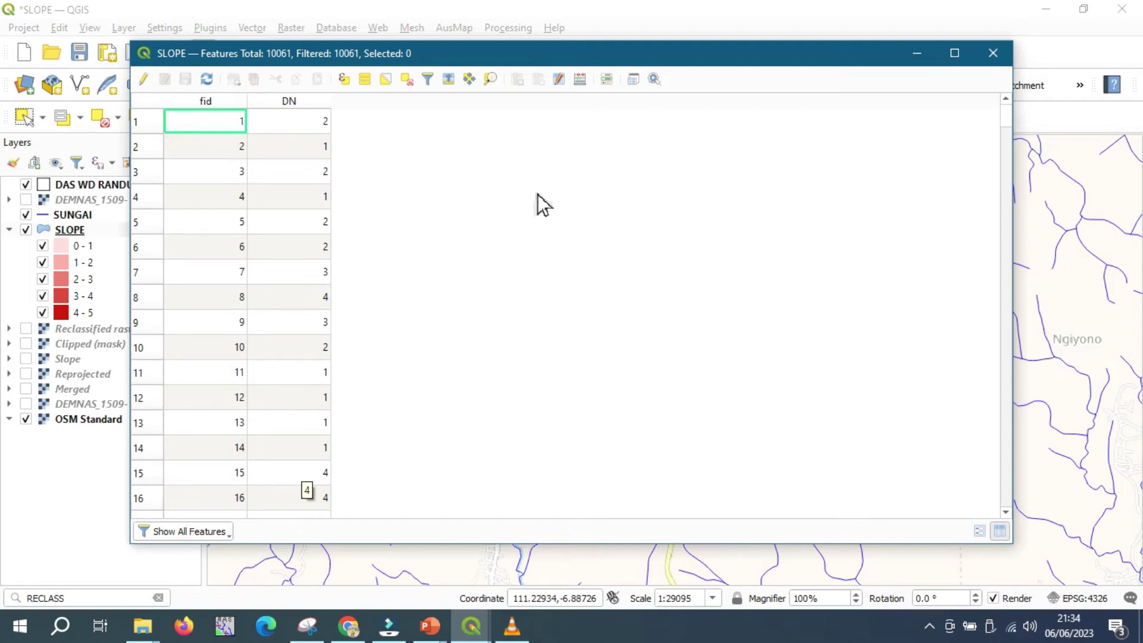
Enable editing on the SLOPE attribute table and add a Text (string) field named KEMIRINGAN with length 20.
{"action": "left_click", "coordinate": [143, 79]}
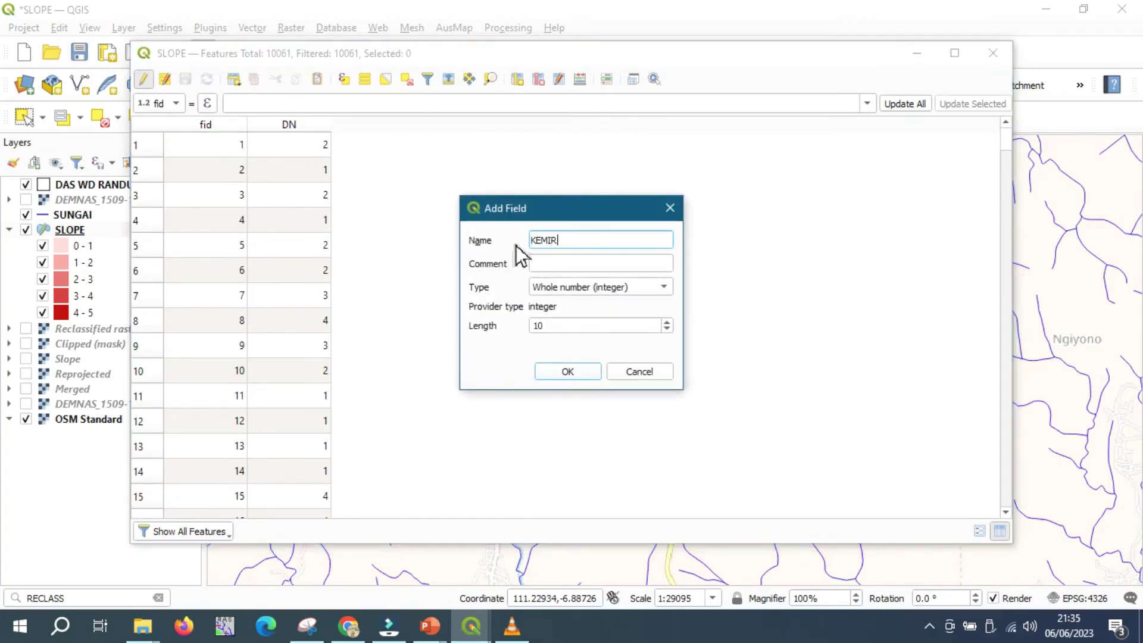
{"action": "left_click", "coordinate": [582, 289]}
{"action": "left_click", "coordinate": [576, 344]}
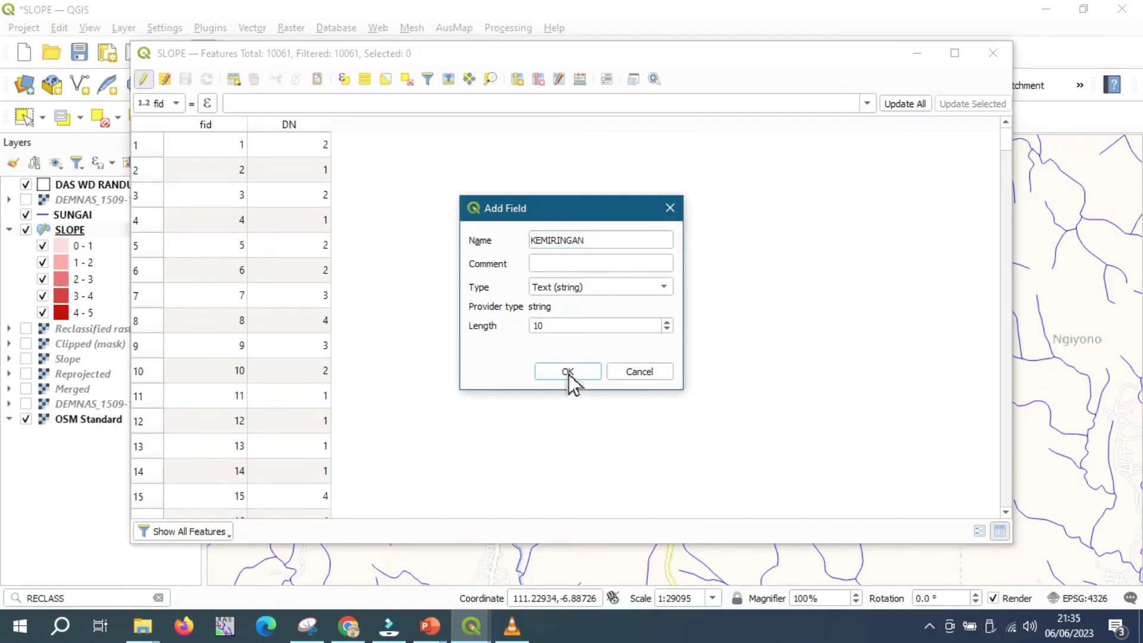
{"action": "left_click_drag", "start_coordinate": [539, 327], "coordinate": [533, 328]}
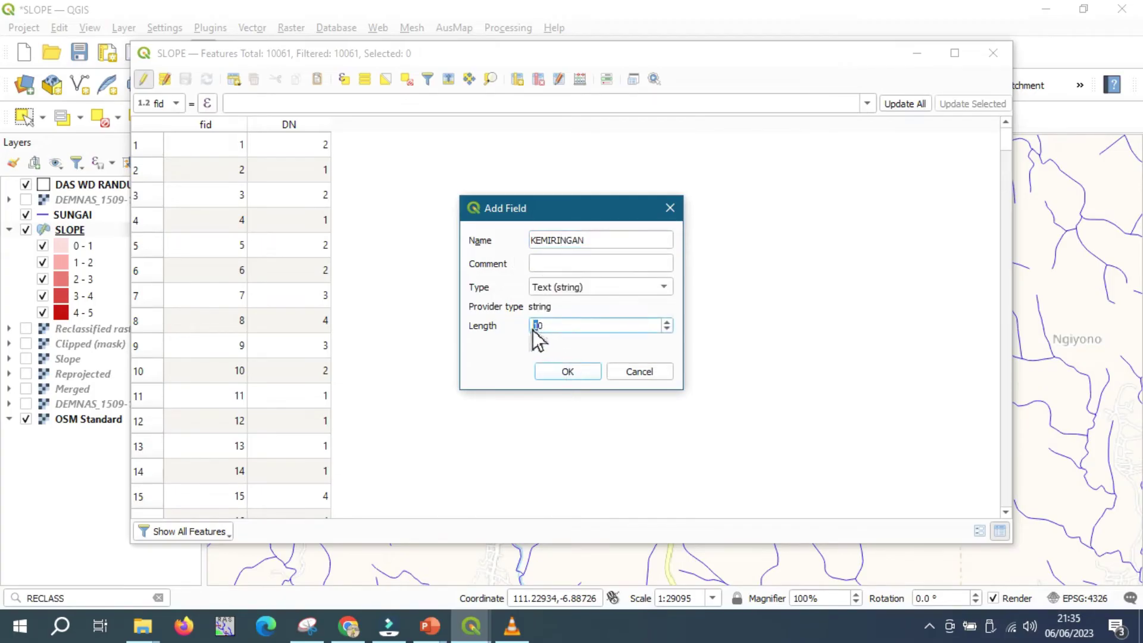
{"action": "type", "text": "2"}
{"action": "left_click", "coordinate": [564, 374]}
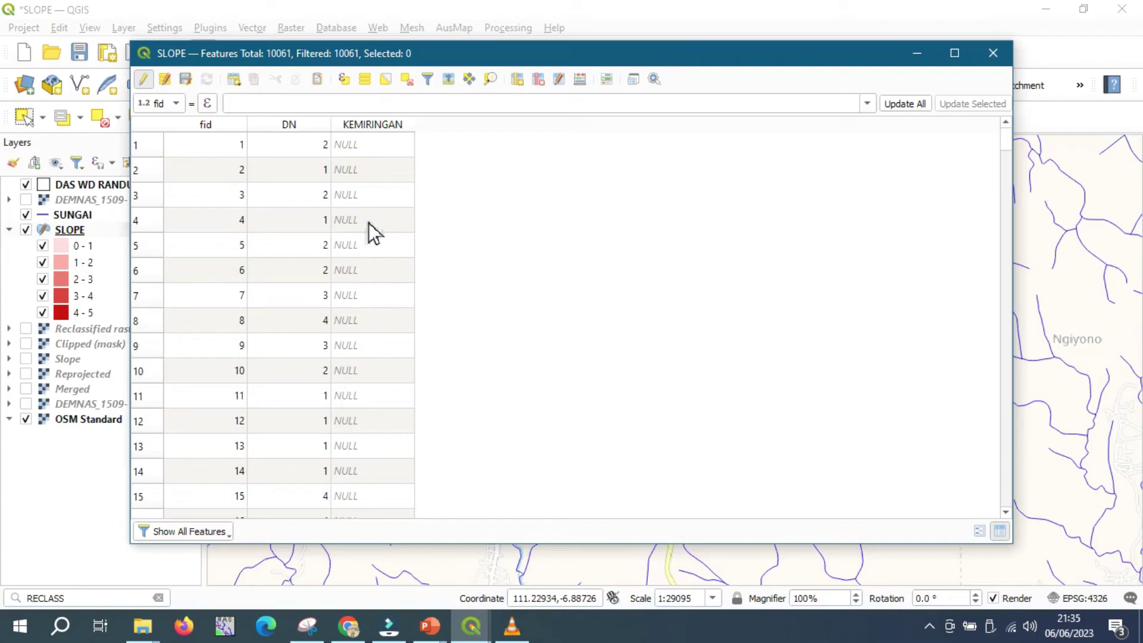
Select the SLOPE features matching the expression "DN" = 1.
{"action": "left_click", "coordinate": [351, 87]}
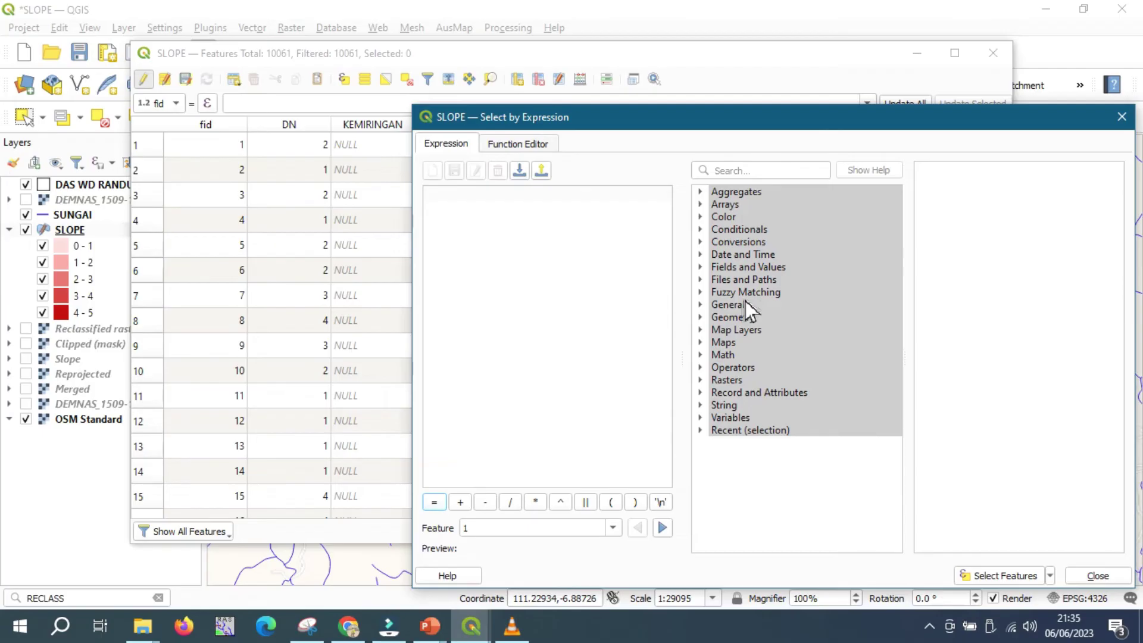
{"action": "left_click", "coordinate": [702, 268]}
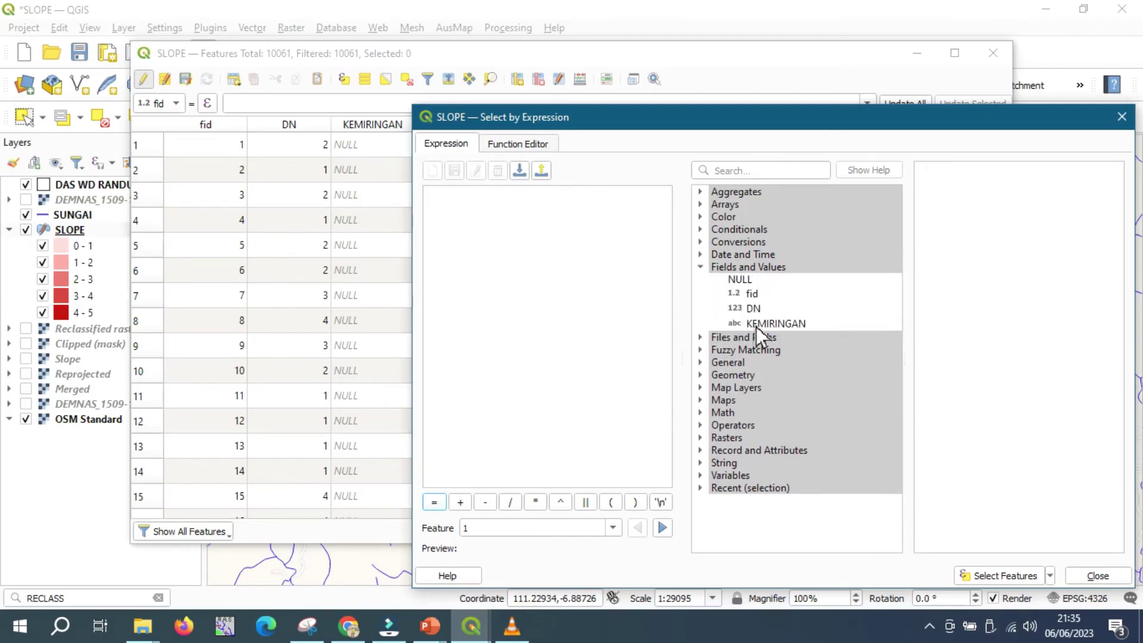
{"action": "left_click", "coordinate": [754, 309]}
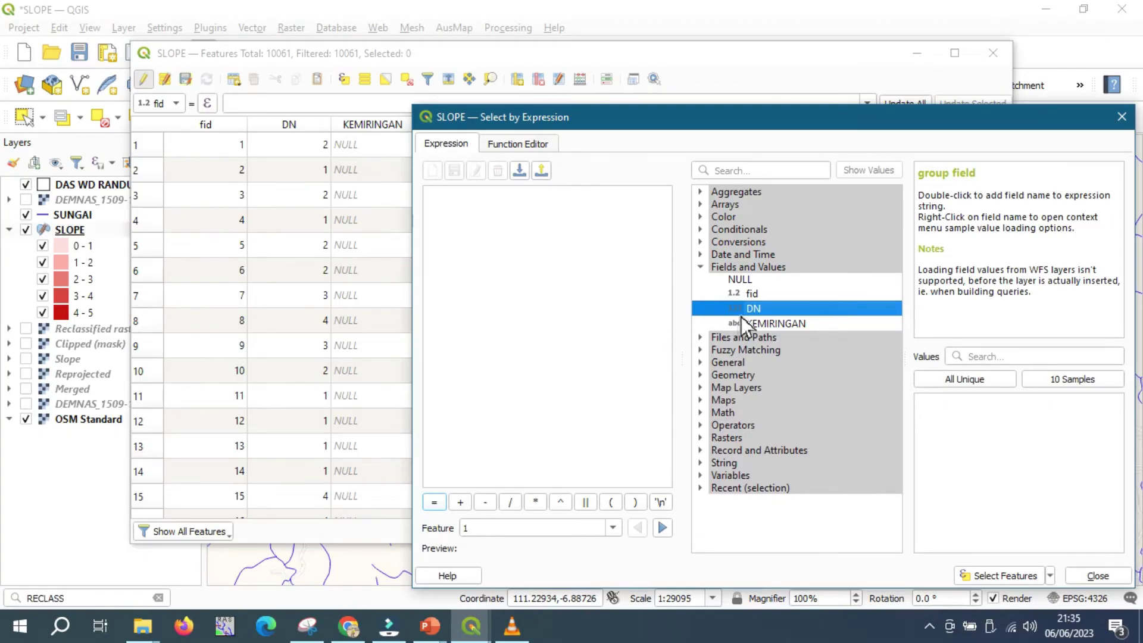
{"action": "double_click", "coordinate": [742, 310]}
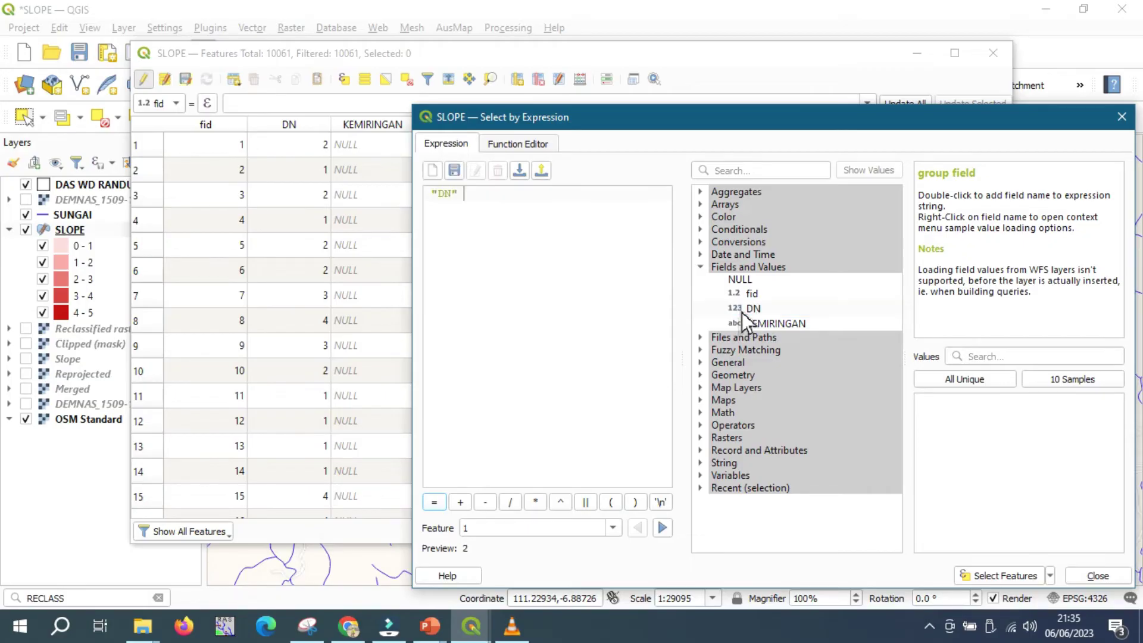
{"action": "left_click", "coordinate": [438, 506]}
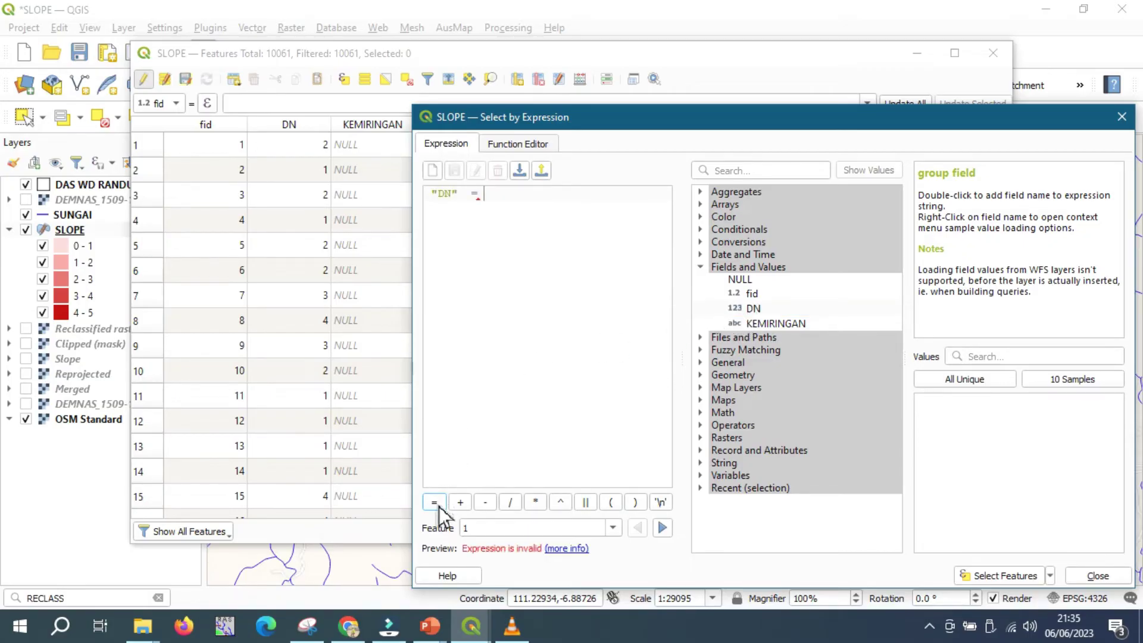
{"action": "left_click", "coordinate": [952, 378]}
{"action": "left_click", "coordinate": [936, 402]}
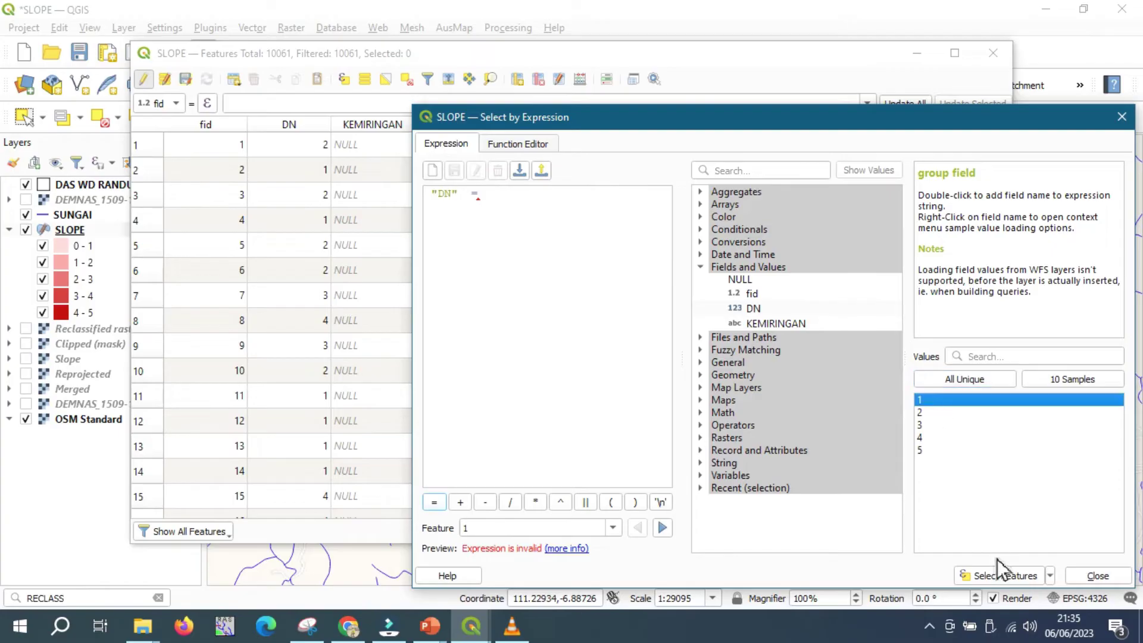
{"action": "double_click", "coordinate": [970, 402]}
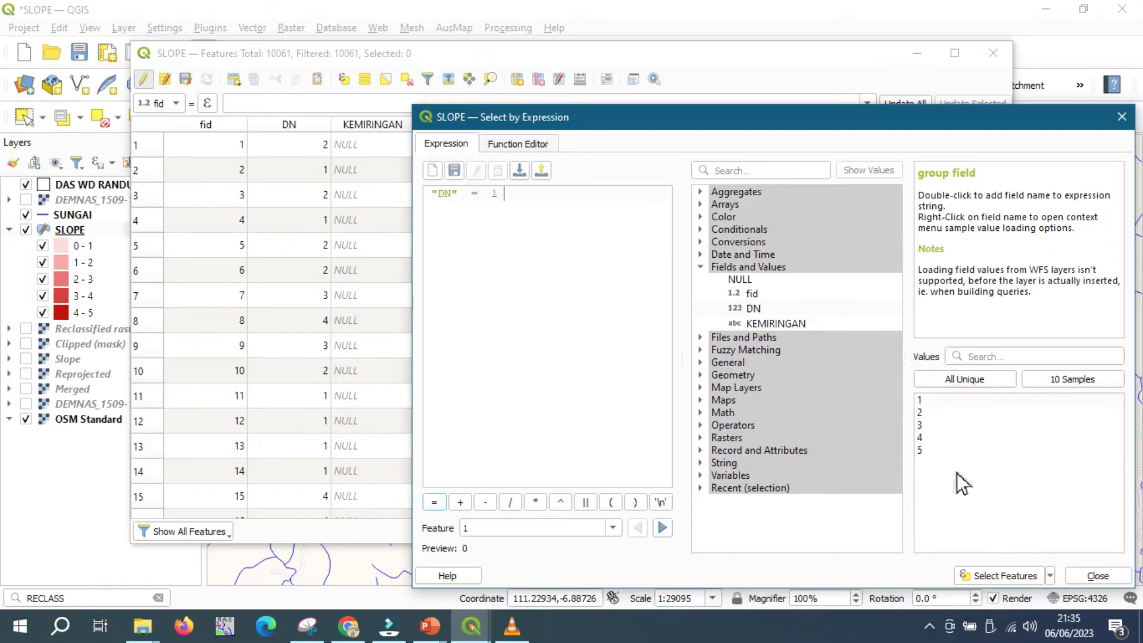
{"action": "left_click", "coordinate": [991, 576]}
{"action": "left_click_drag", "start_coordinate": [577, 121], "coordinate": [625, 98]}
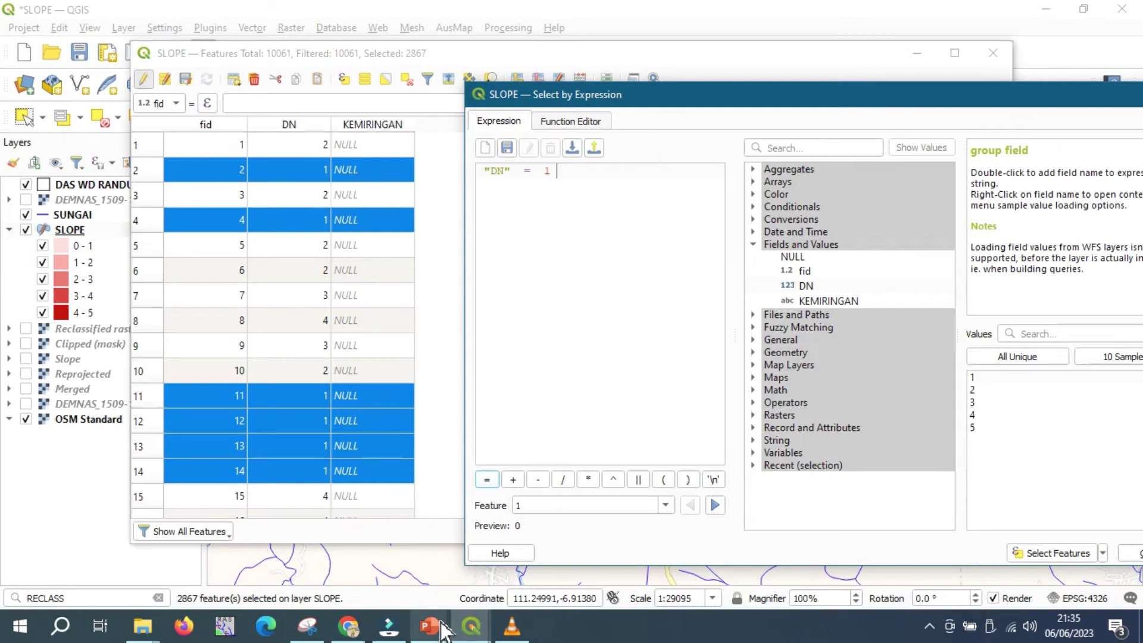
Switch to the PSDA -2.pptx presentation in PowerPoint, check the slope class names in its table, and return to QGIS.
{"action": "mouse_move", "coordinate": [443, 630]}
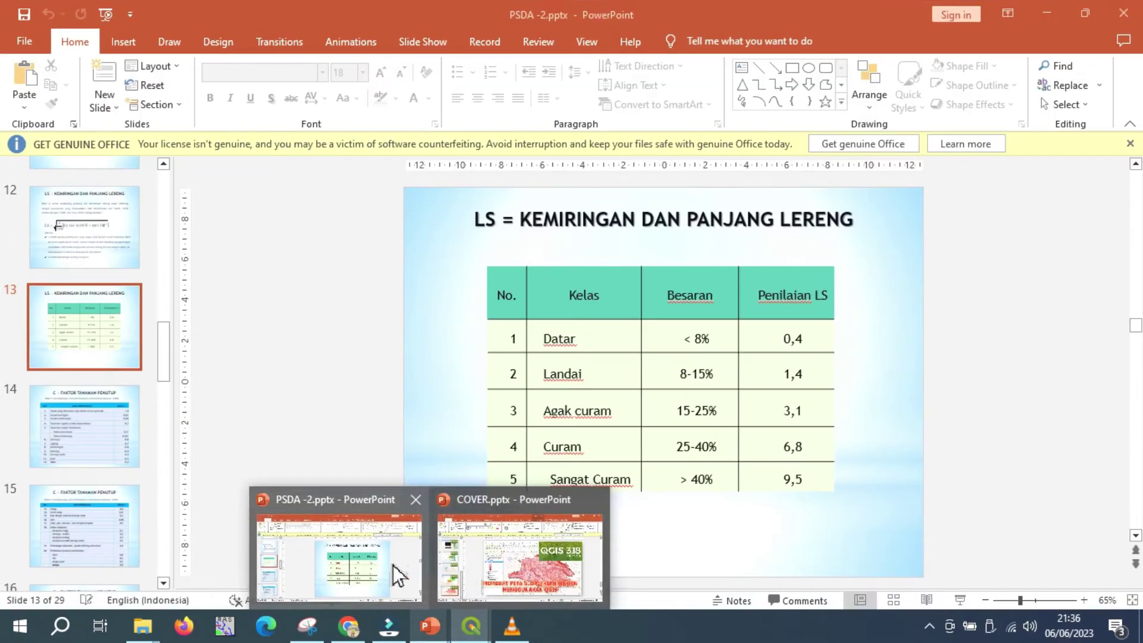
{"action": "left_click", "coordinate": [395, 574]}
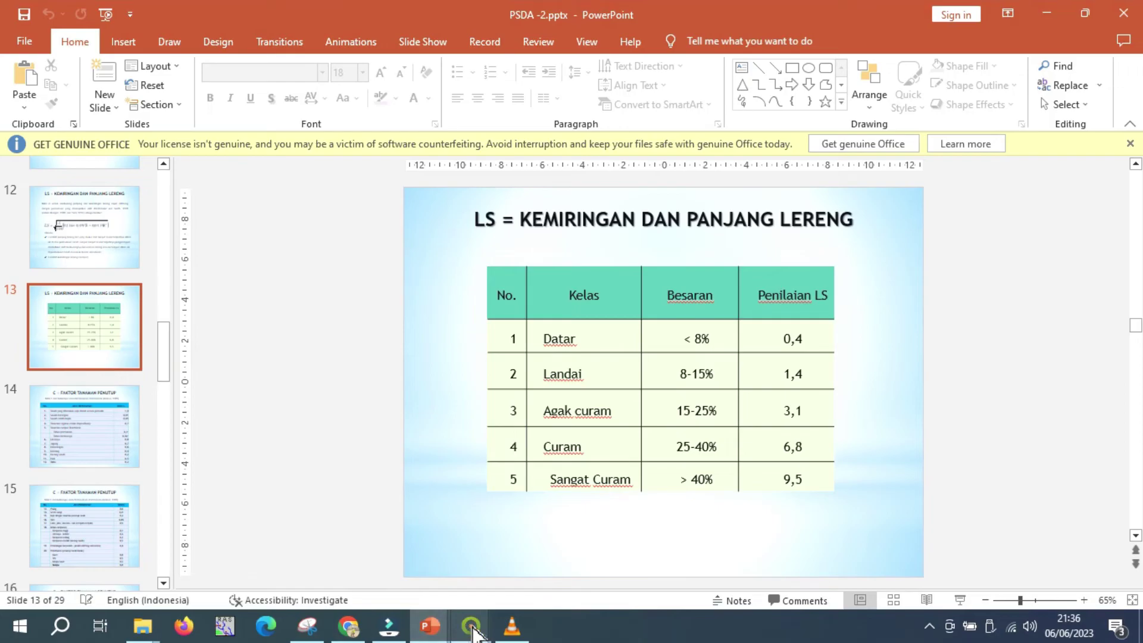
{"action": "mouse_move", "coordinate": [470, 625]}
{"action": "left_click", "coordinate": [193, 555]}
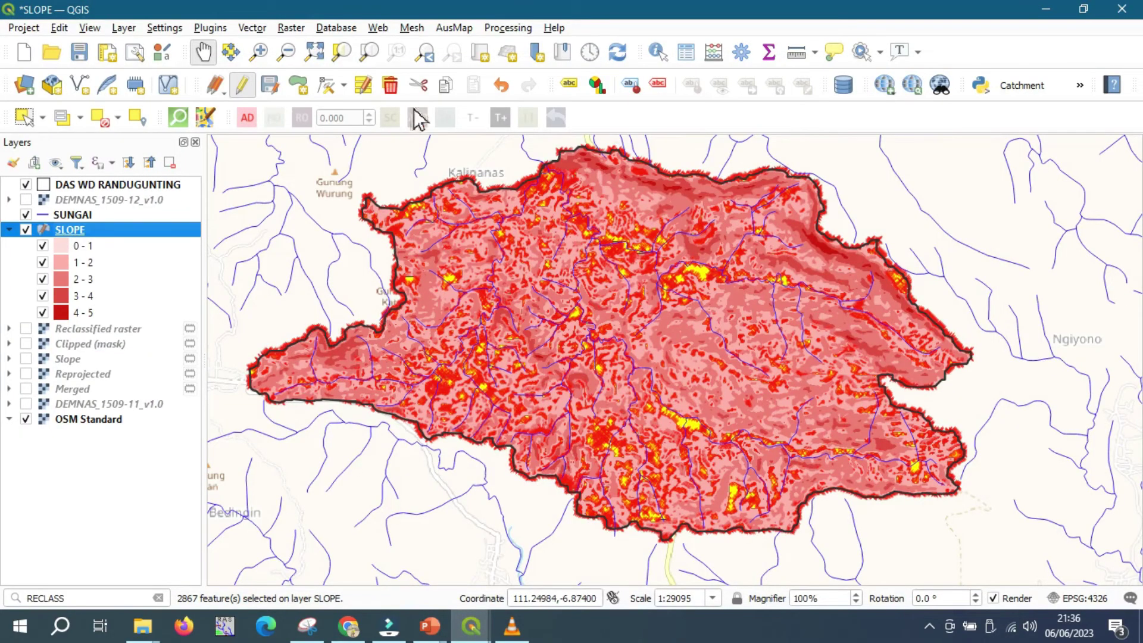
Update the existing KEMIRINGAN field of the selected DN 1 features to 'DATAR' with the Field Calculator.
{"action": "right_click", "coordinate": [133, 234]}
{"action": "left_click", "coordinate": [186, 208]}
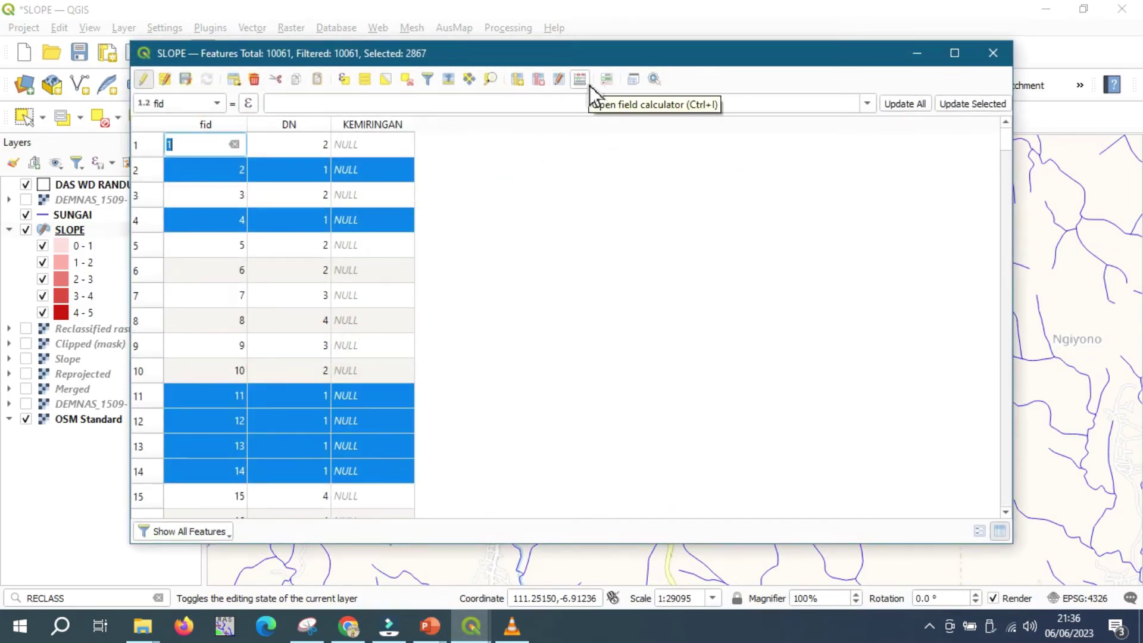
{"action": "left_click", "coordinate": [589, 86]}
{"action": "left_click", "coordinate": [720, 179]}
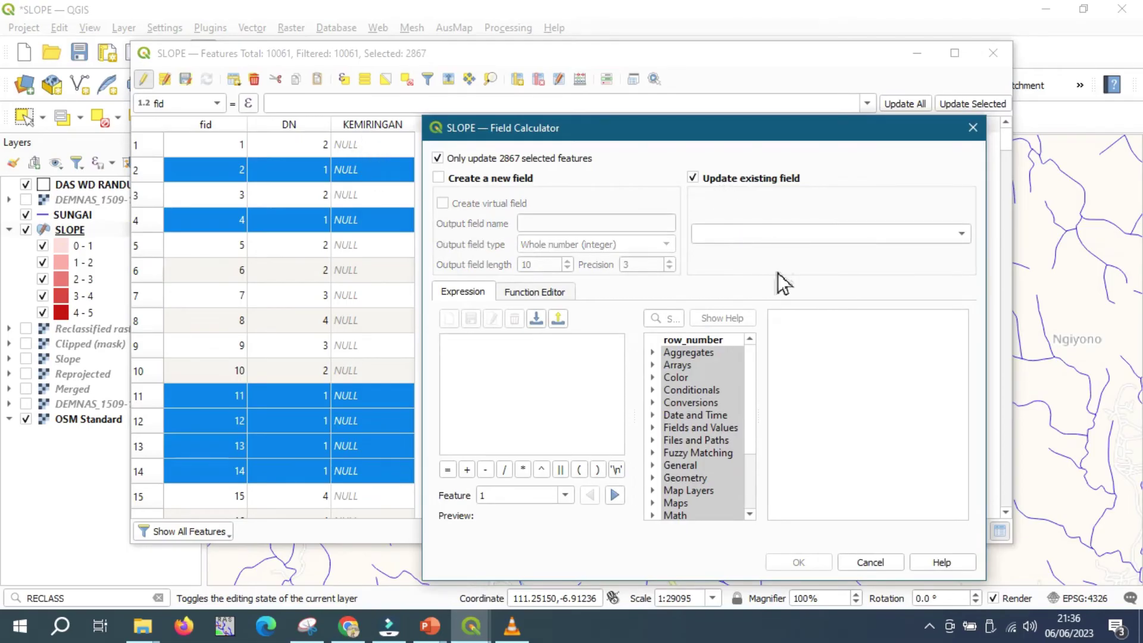
{"action": "left_click", "coordinate": [759, 238]}
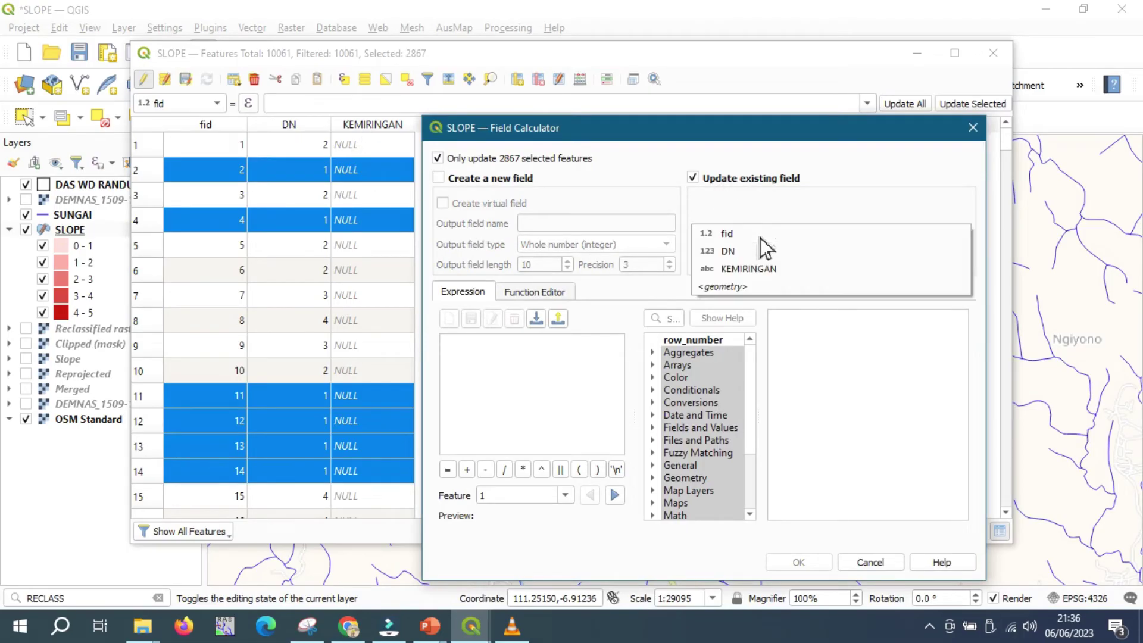
{"action": "left_click", "coordinate": [748, 270]}
{"action": "left_click", "coordinate": [500, 361]}
{"action": "type", "text": "'"}
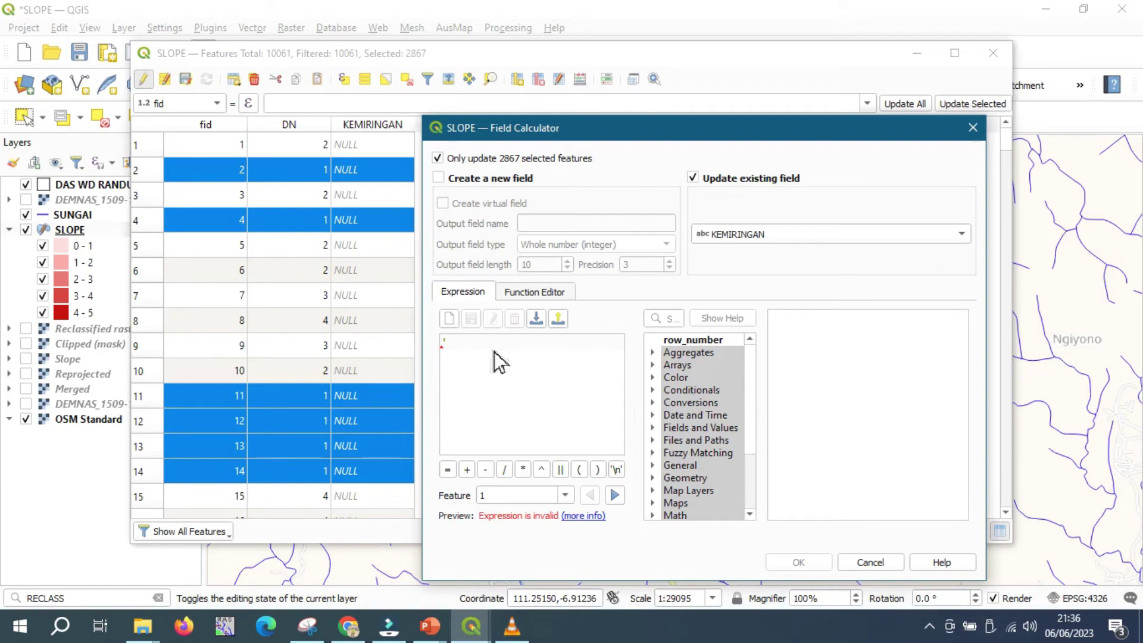
{"action": "type", "text": "DATAR'"}
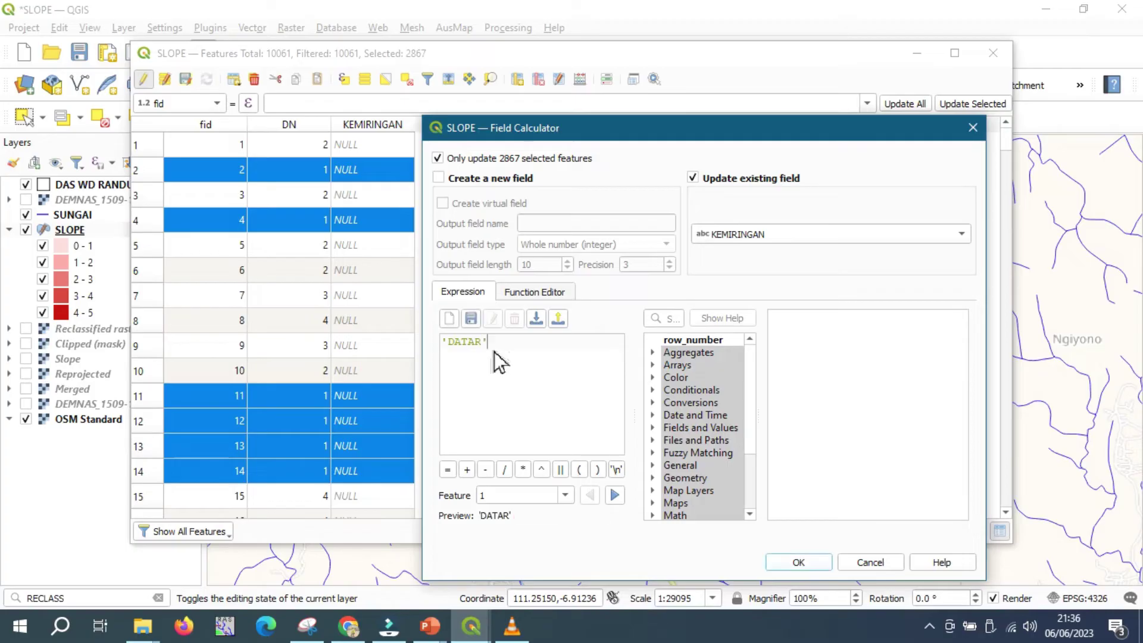
{"action": "left_click", "coordinate": [798, 563]}
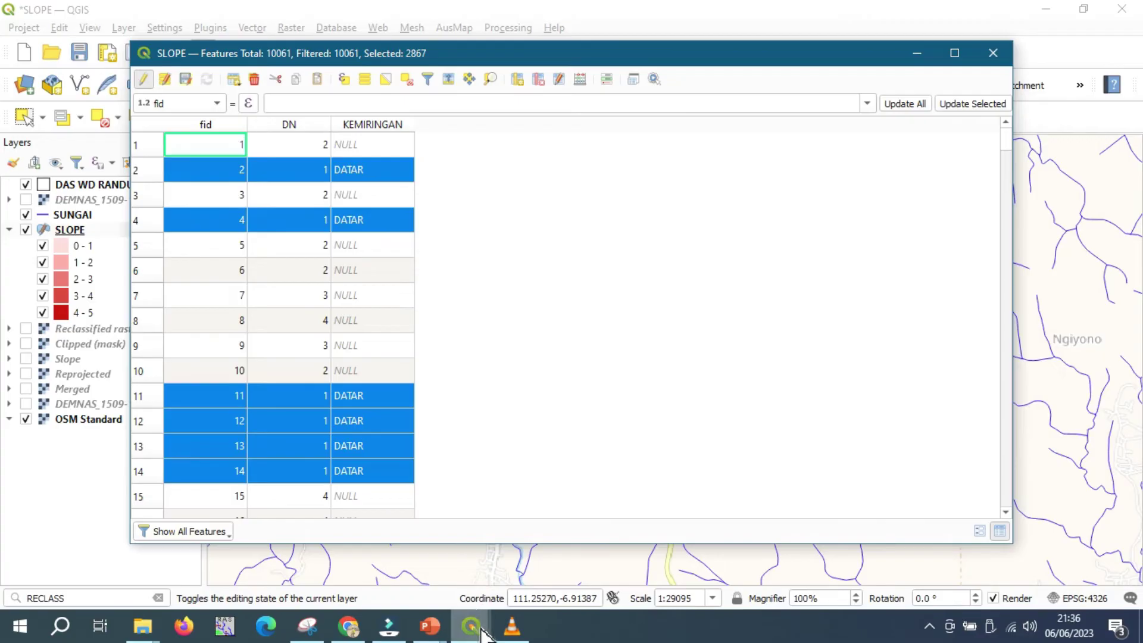
Change the selection expression to "DN" = 2 and select the matching SLOPE features.
{"action": "mouse_move", "coordinate": [481, 630]}
{"action": "left_click", "coordinate": [773, 573]}
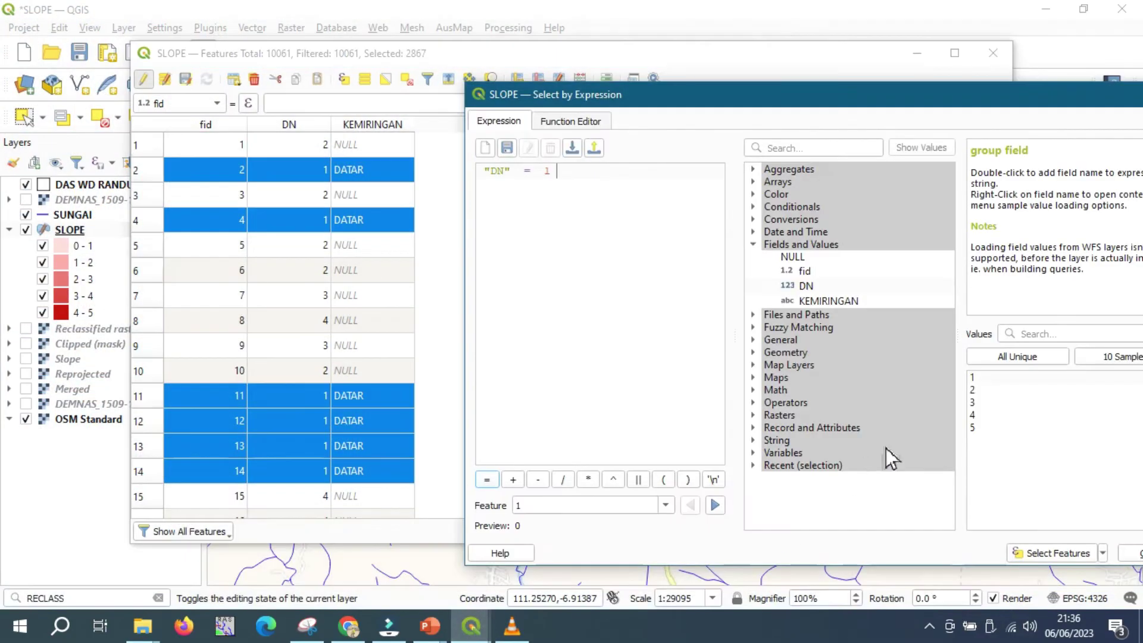
{"action": "key", "text": "BackSpace"}
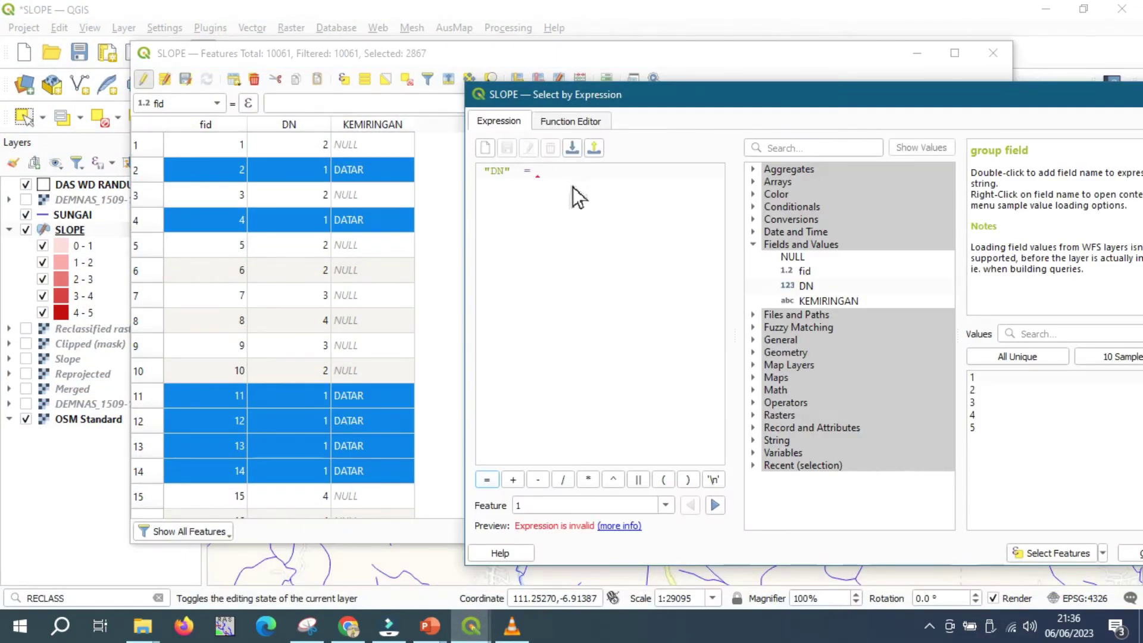
{"action": "double_click", "coordinate": [973, 390]}
{"action": "left_click", "coordinate": [1052, 553]}
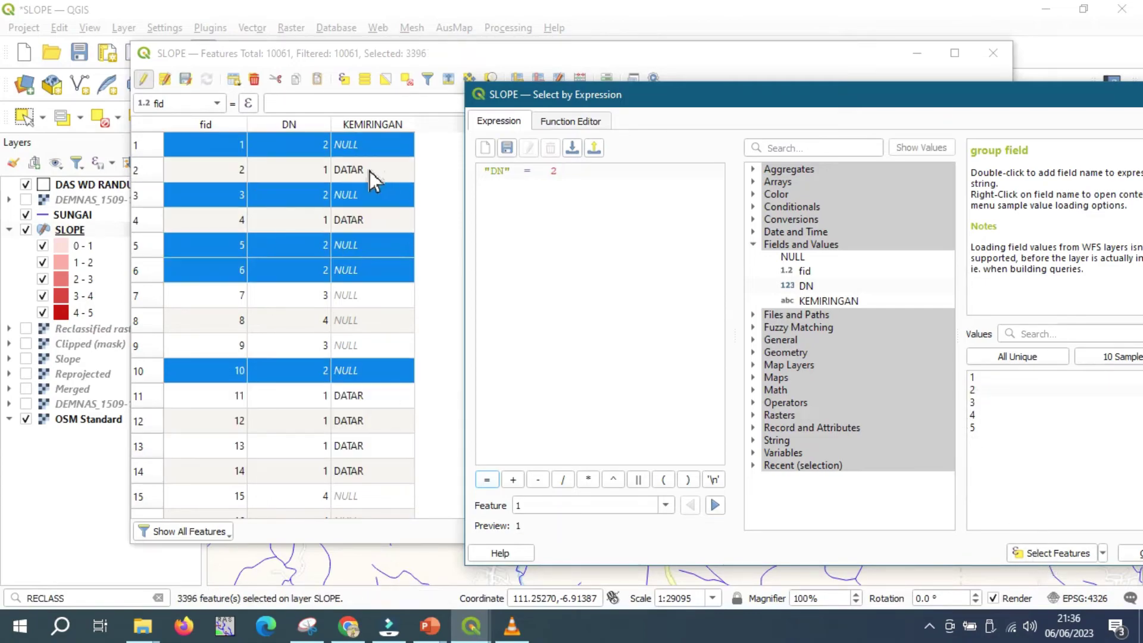
Update the existing KEMIRINGAN field of the selected DN 2 features to 'LANDAI' with the Field Calculator.
{"action": "left_click", "coordinate": [469, 62]}
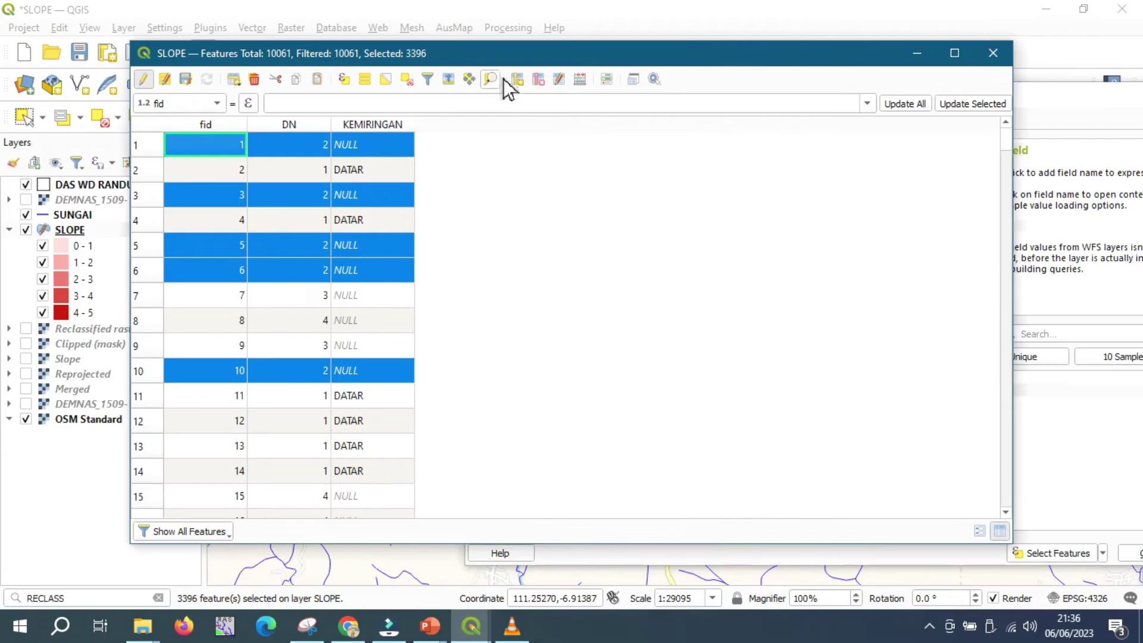
{"action": "left_click", "coordinate": [583, 84]}
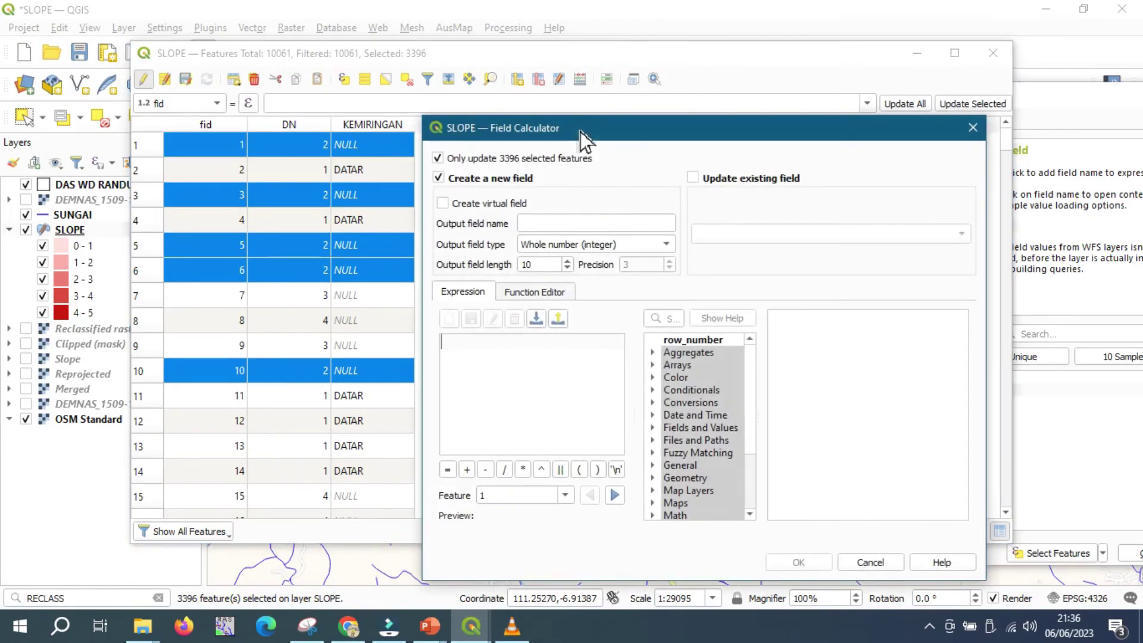
{"action": "left_click", "coordinate": [710, 181]}
{"action": "left_click", "coordinate": [727, 233]}
{"action": "left_click", "coordinate": [730, 273]}
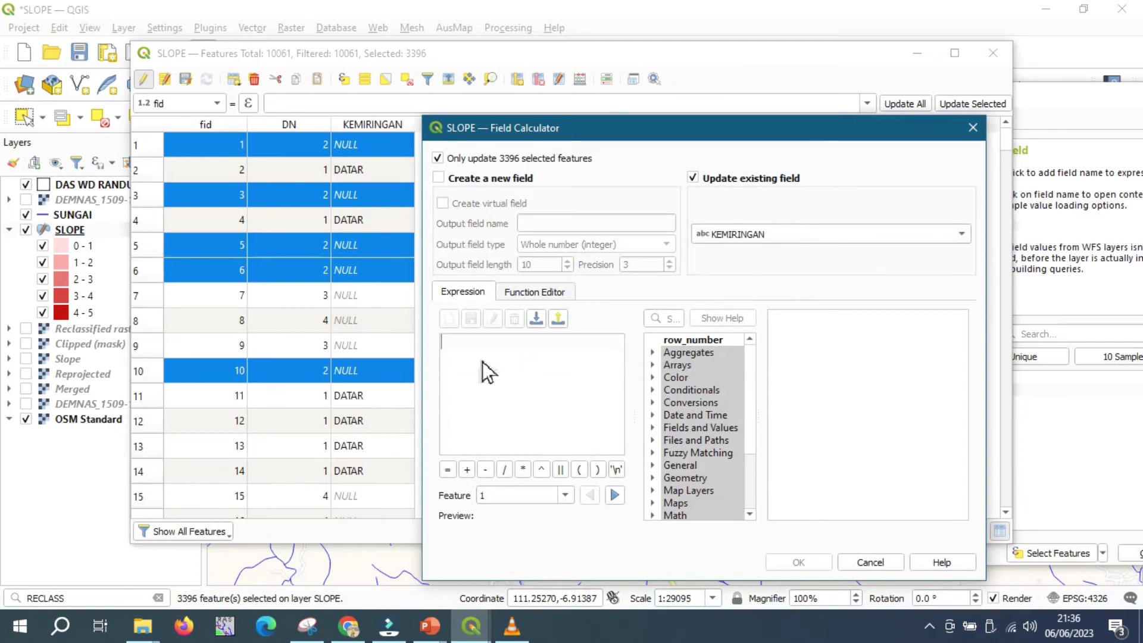
{"action": "type", "text": "'LANDA"}
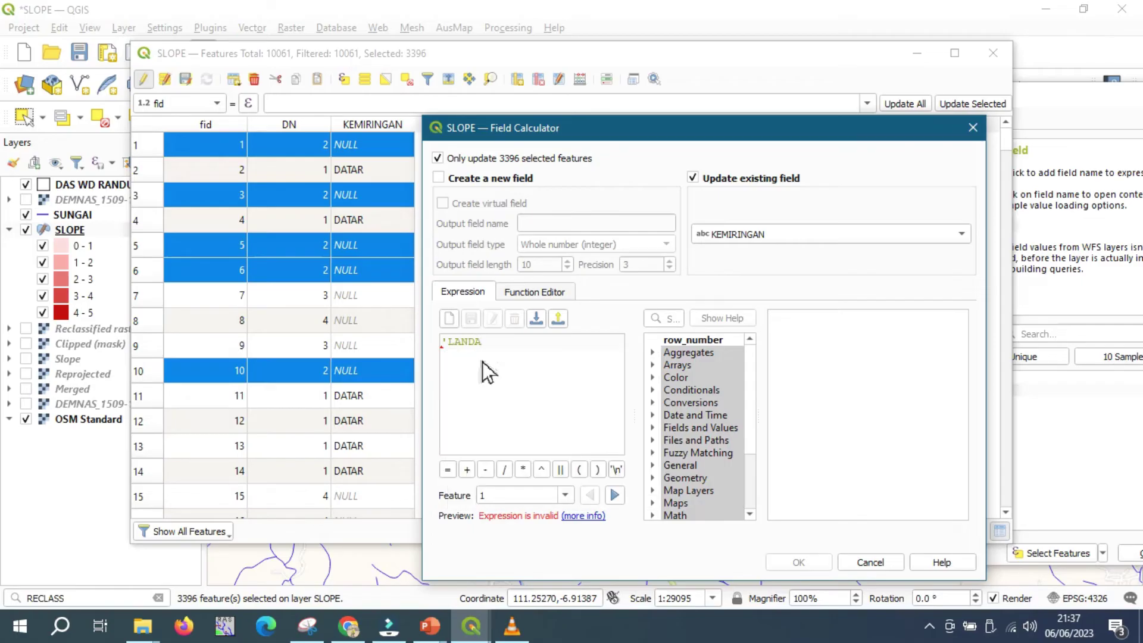
{"action": "type", "text": "I'"}
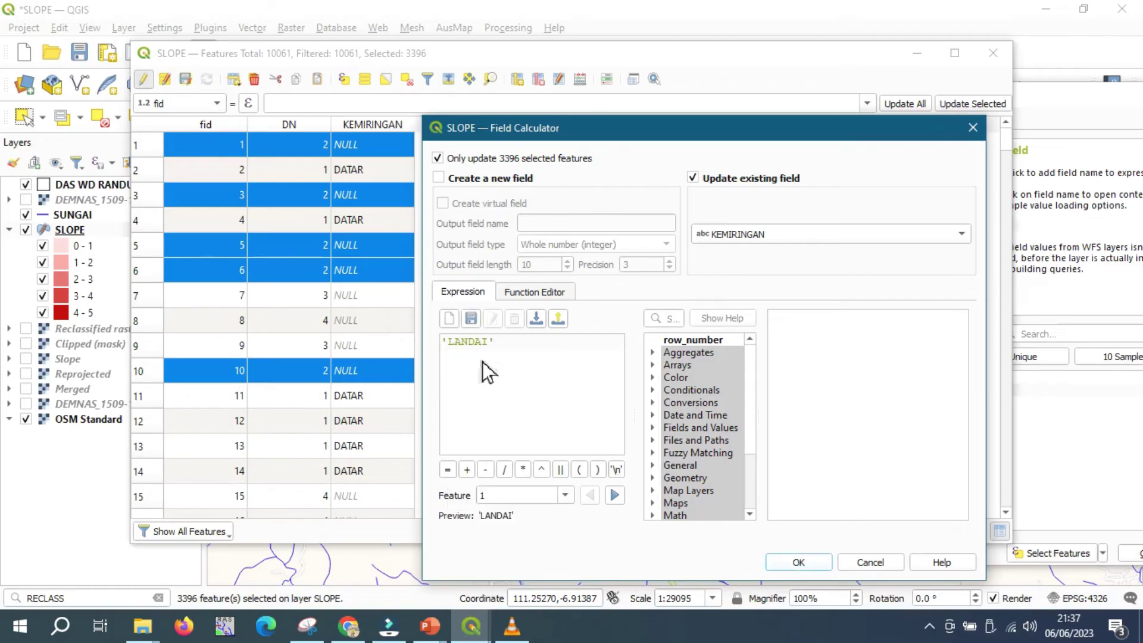
{"action": "left_click", "coordinate": [796, 562]}
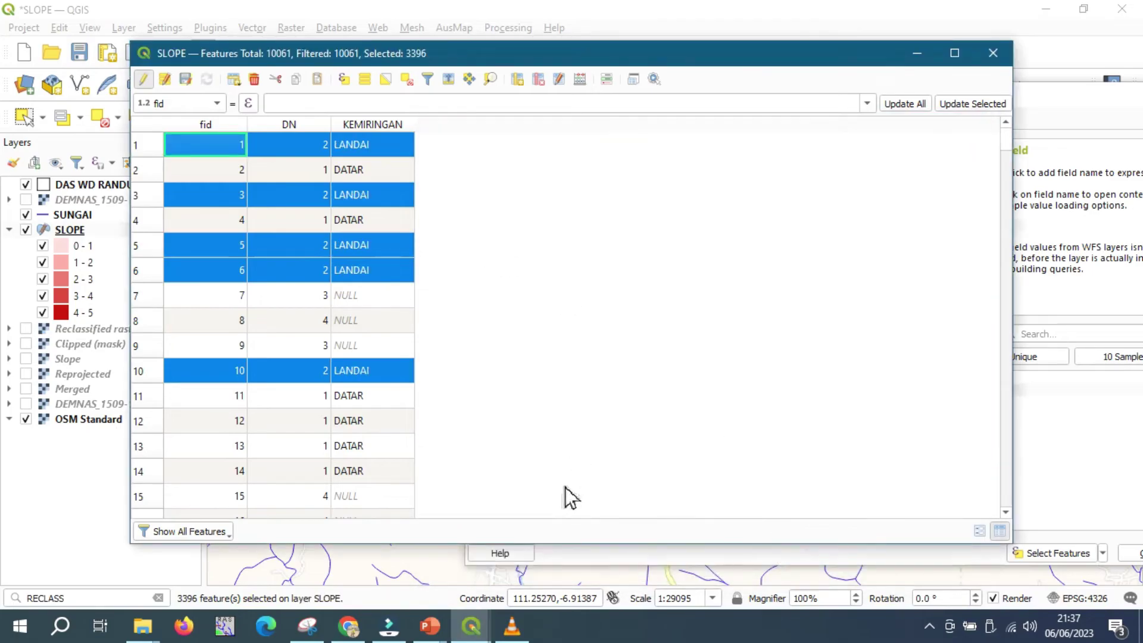
Change the selection expression to "DN" = 3 and select the matching SLOPE features.
{"action": "mouse_move", "coordinate": [471, 626]}
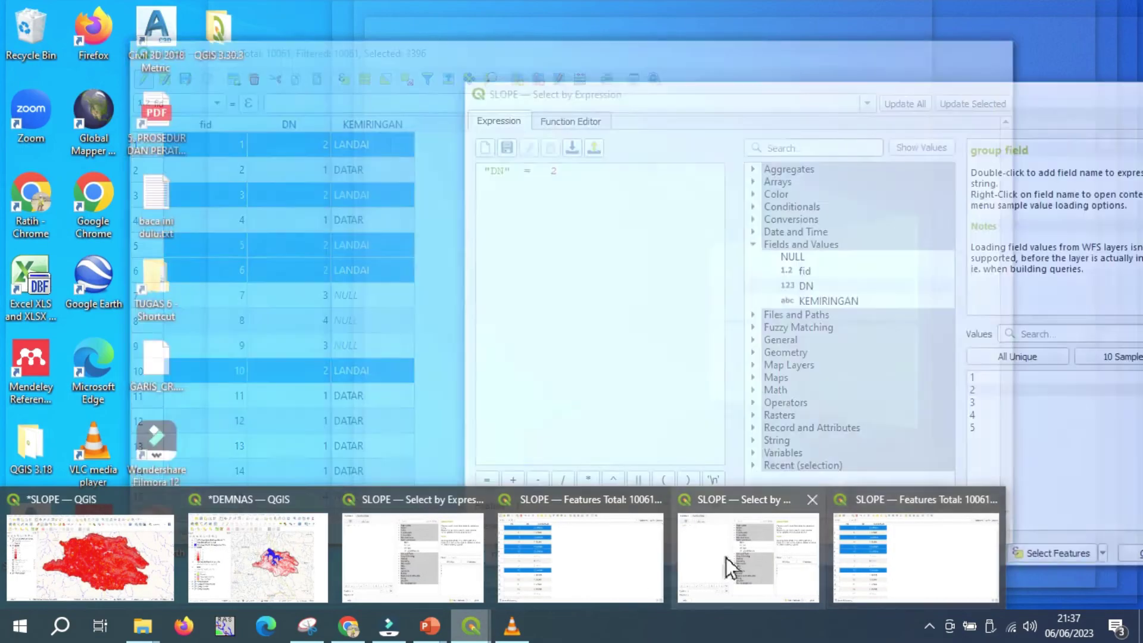
{"action": "left_click", "coordinate": [730, 563]}
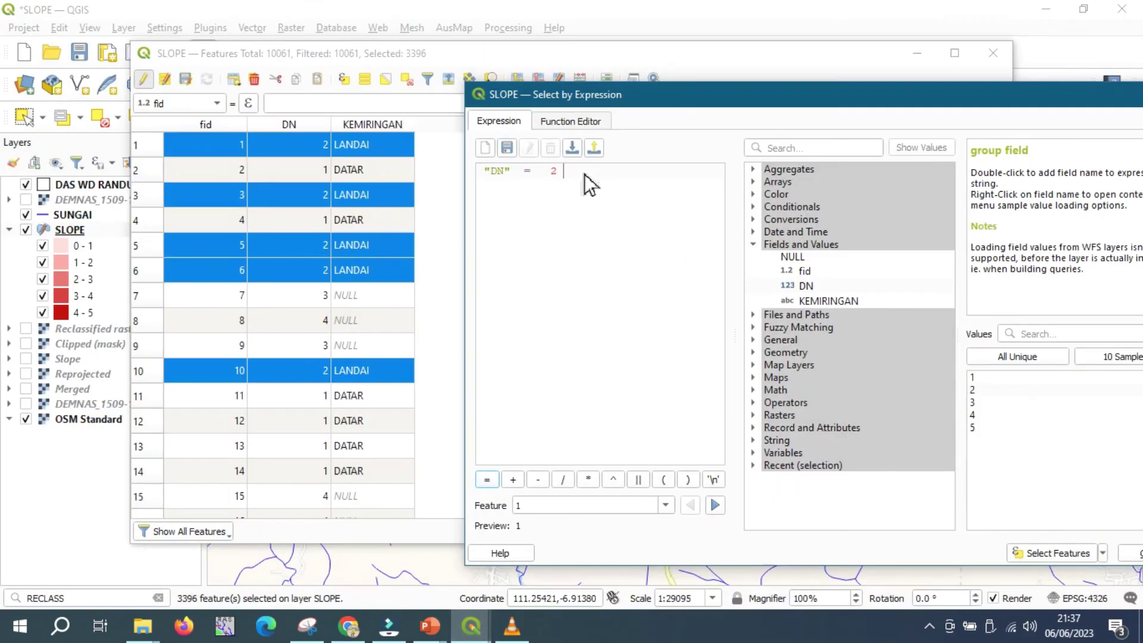
{"action": "key", "text": "BackSpace"}
{"action": "left_click", "coordinate": [975, 405]}
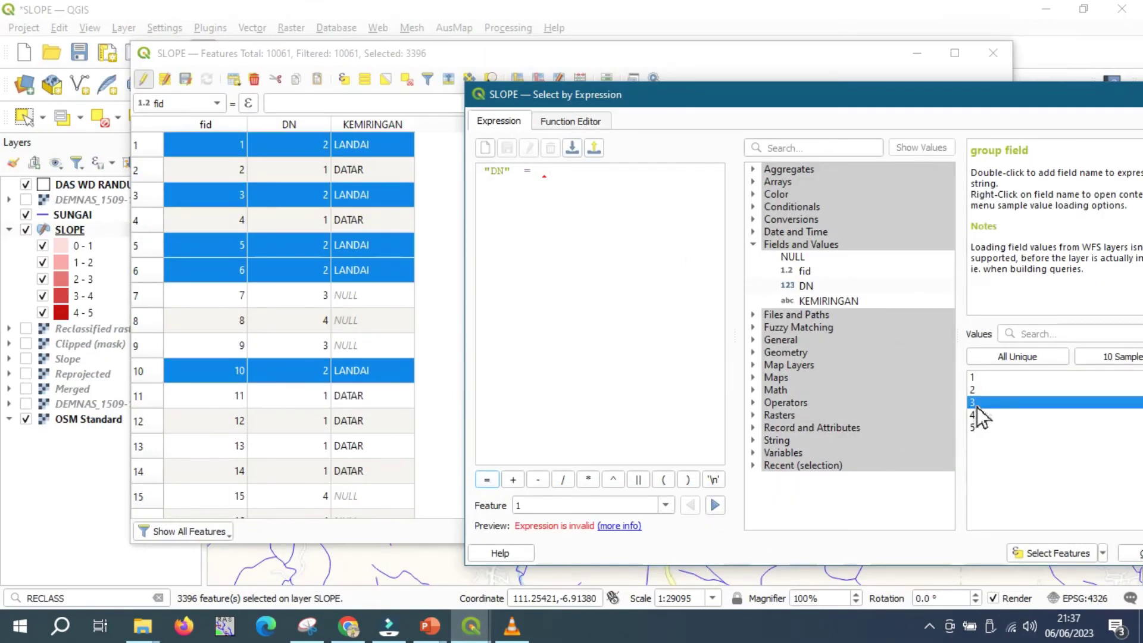
{"action": "double_click", "coordinate": [977, 403]}
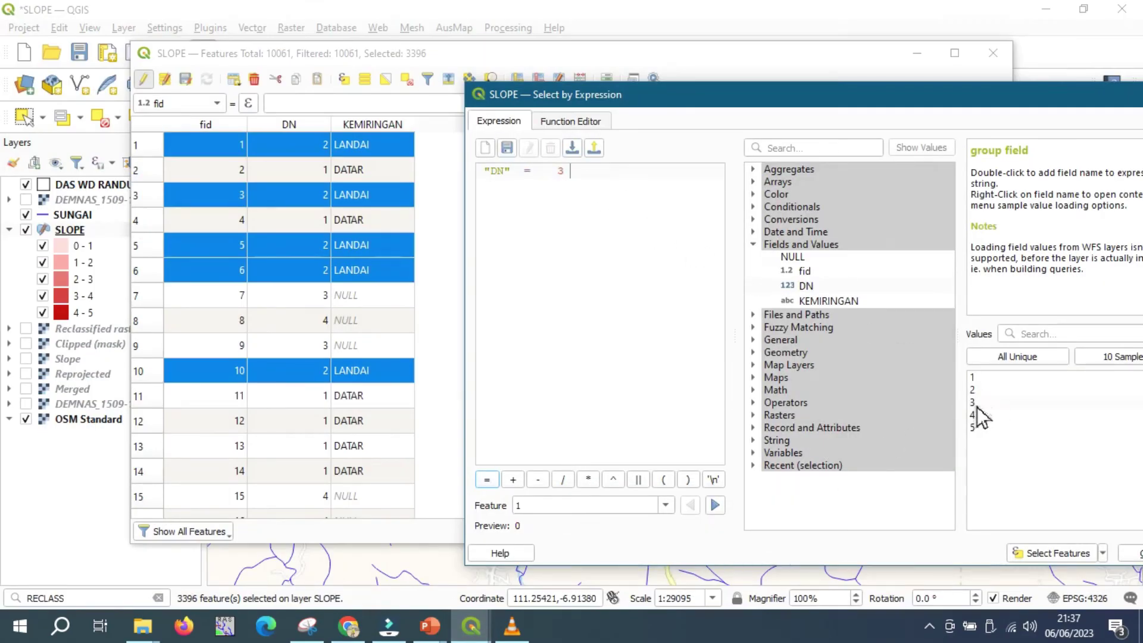
{"action": "left_click", "coordinate": [1047, 559]}
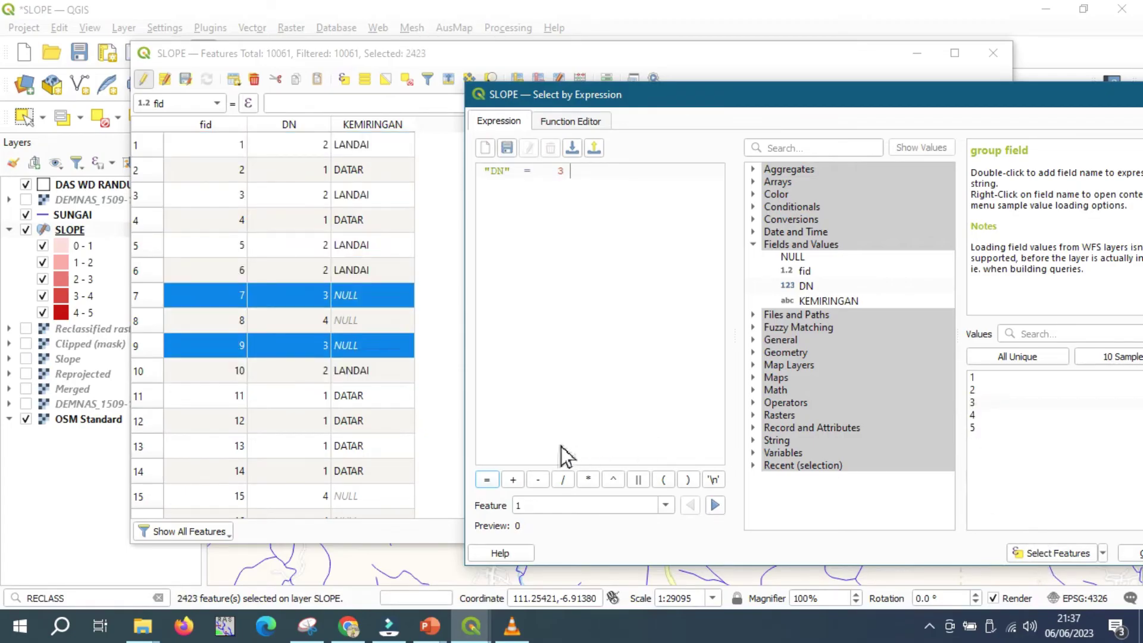
Switch to PSDA -2.pptx in PowerPoint, check the name of slope class 3, and return to the SLOPE attribute table in QGIS.
{"action": "mouse_move", "coordinate": [433, 637]}
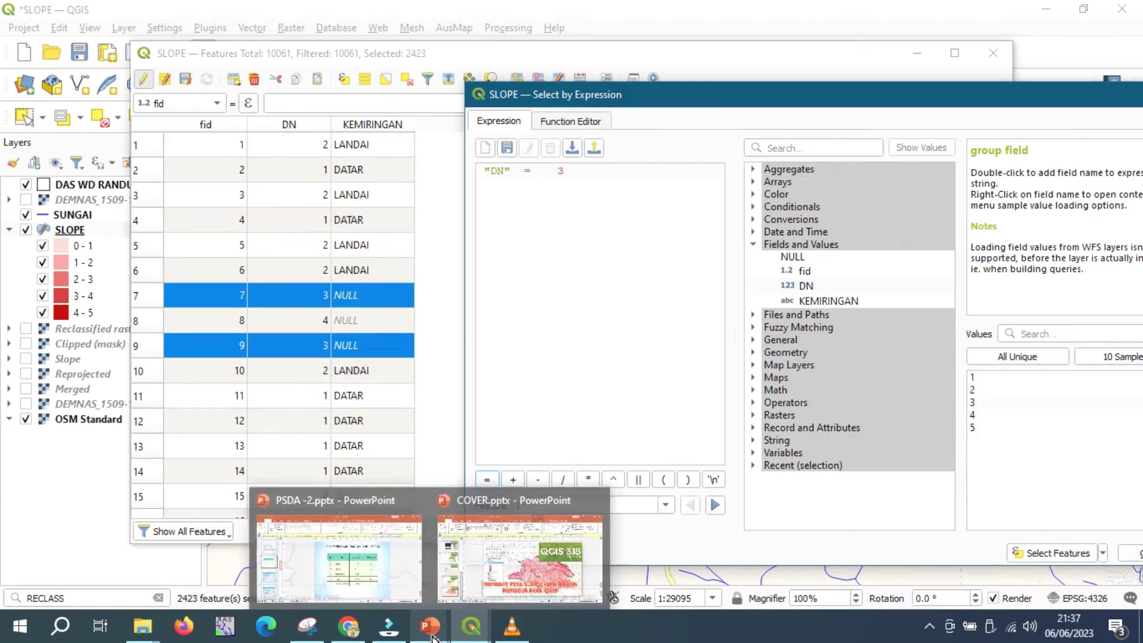
{"action": "left_click", "coordinate": [334, 571]}
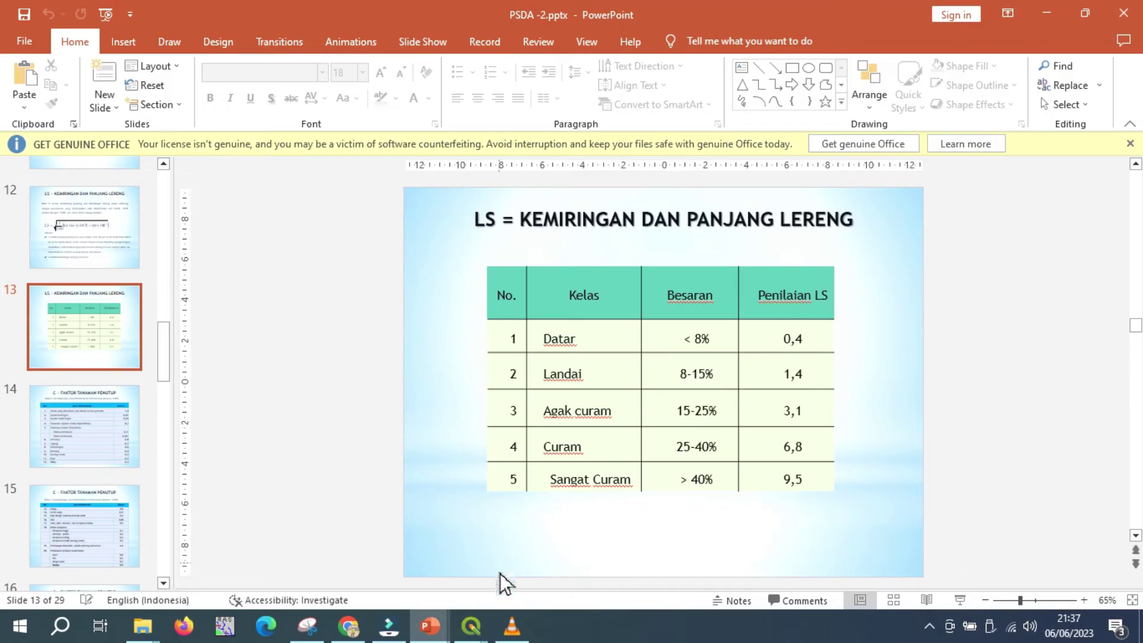
{"action": "mouse_move", "coordinate": [475, 626]}
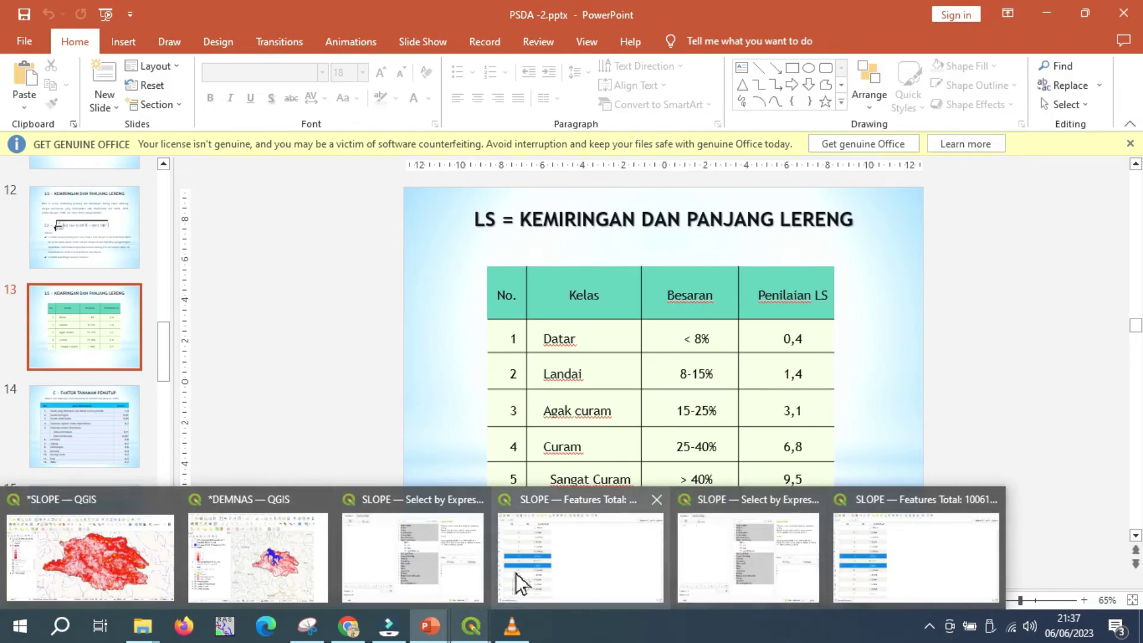
{"action": "mouse_move", "coordinate": [473, 584]}
{"action": "mouse_move", "coordinate": [714, 575]}
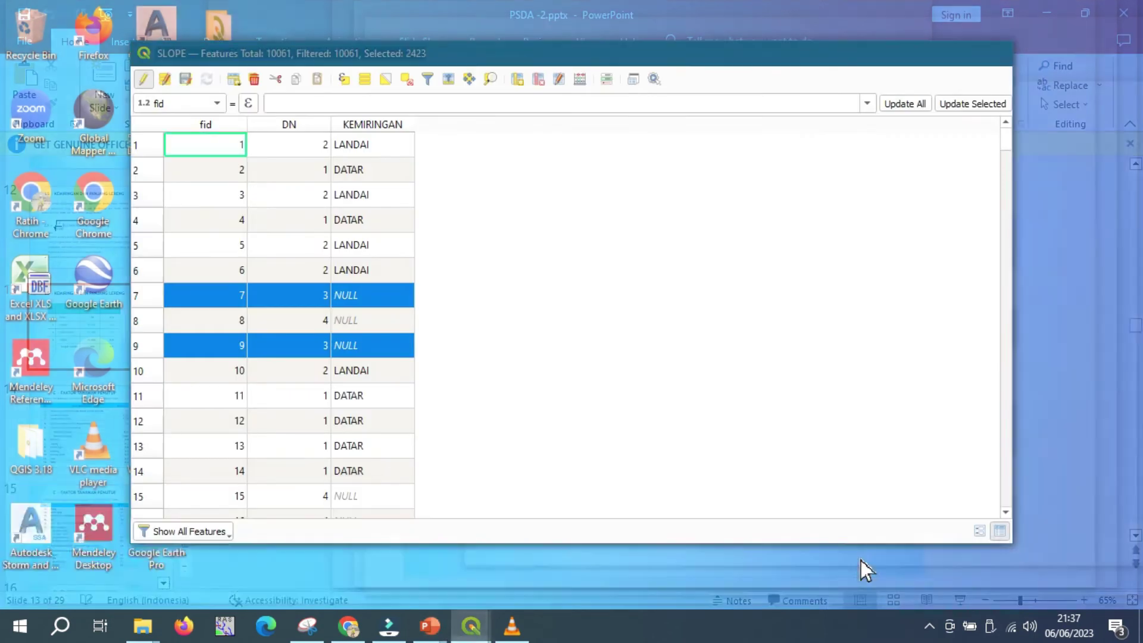
{"action": "left_click", "coordinate": [860, 560]}
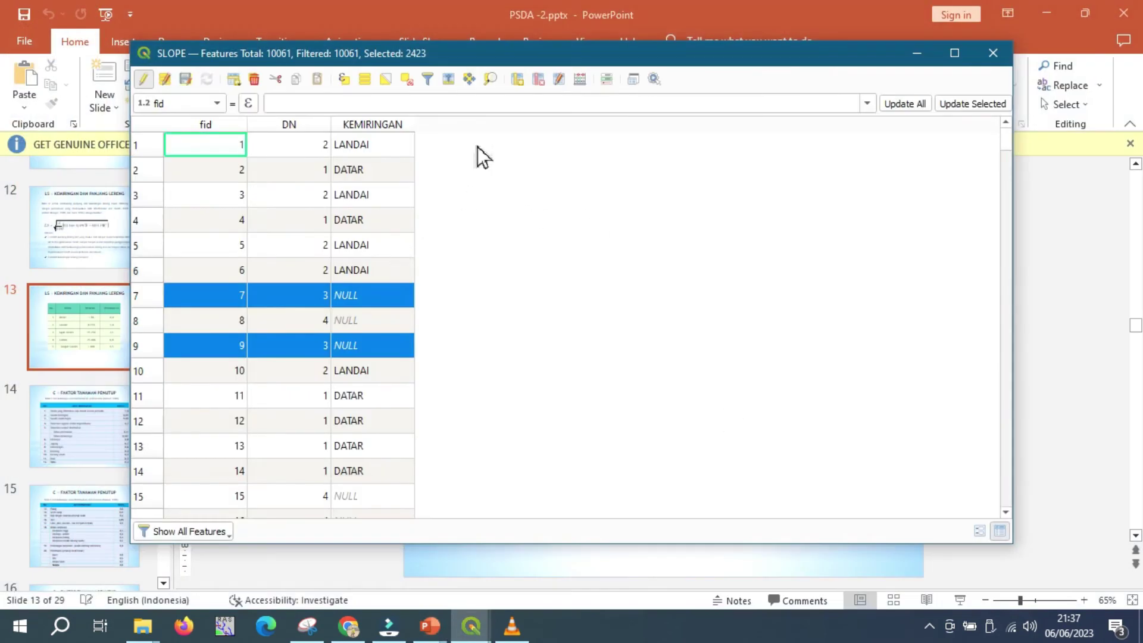
Update the existing KEMIRINGAN field of the selected DN 3 features to 'AGAK CURAM' with the Field Calculator.
{"action": "left_click", "coordinate": [568, 86]}
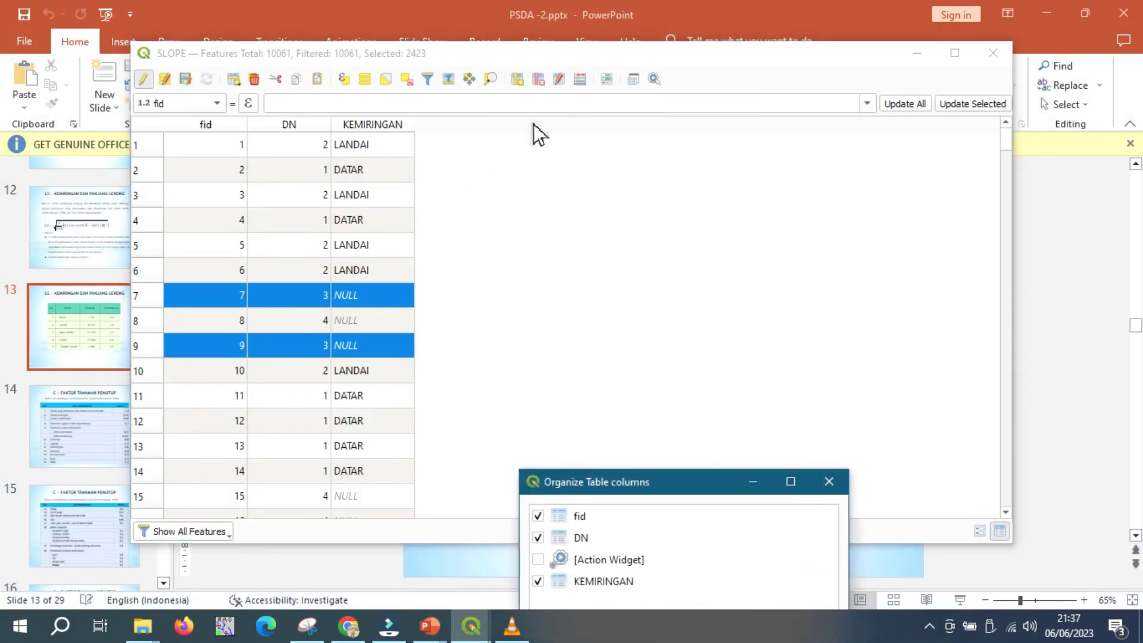
{"action": "left_click", "coordinate": [829, 482]}
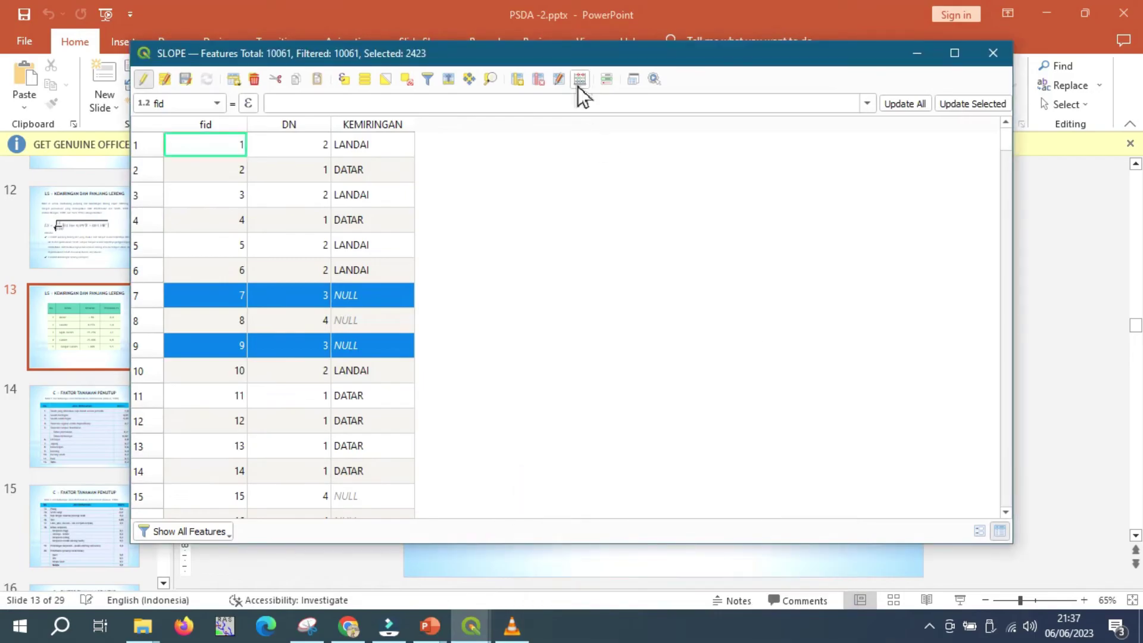
{"action": "left_click", "coordinate": [579, 83]}
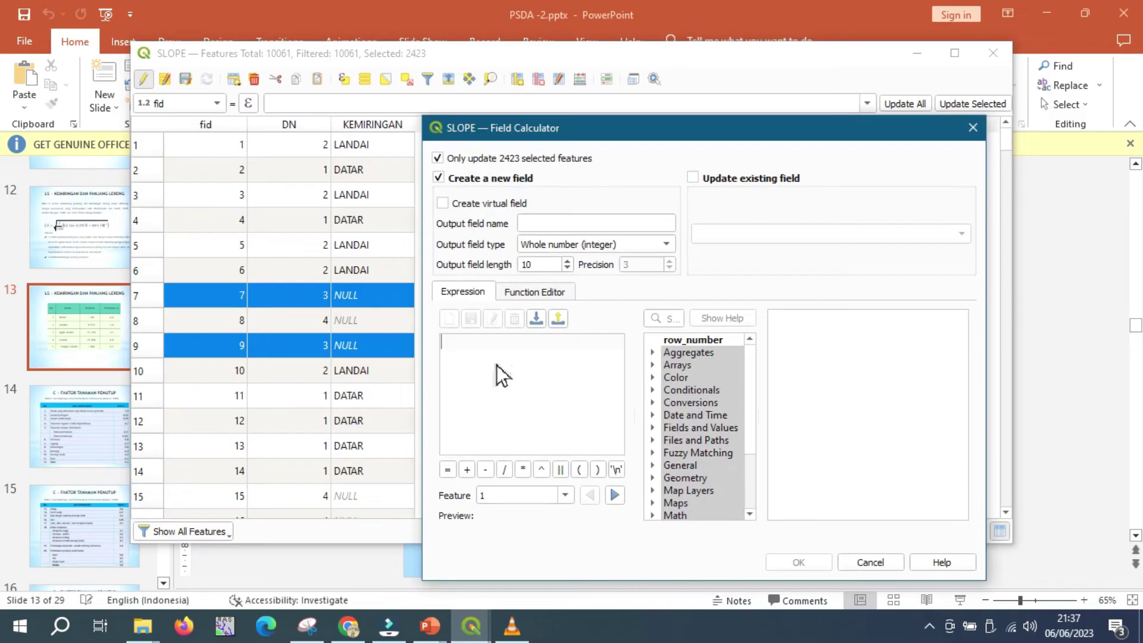
{"action": "type", "text": "'AGA"}
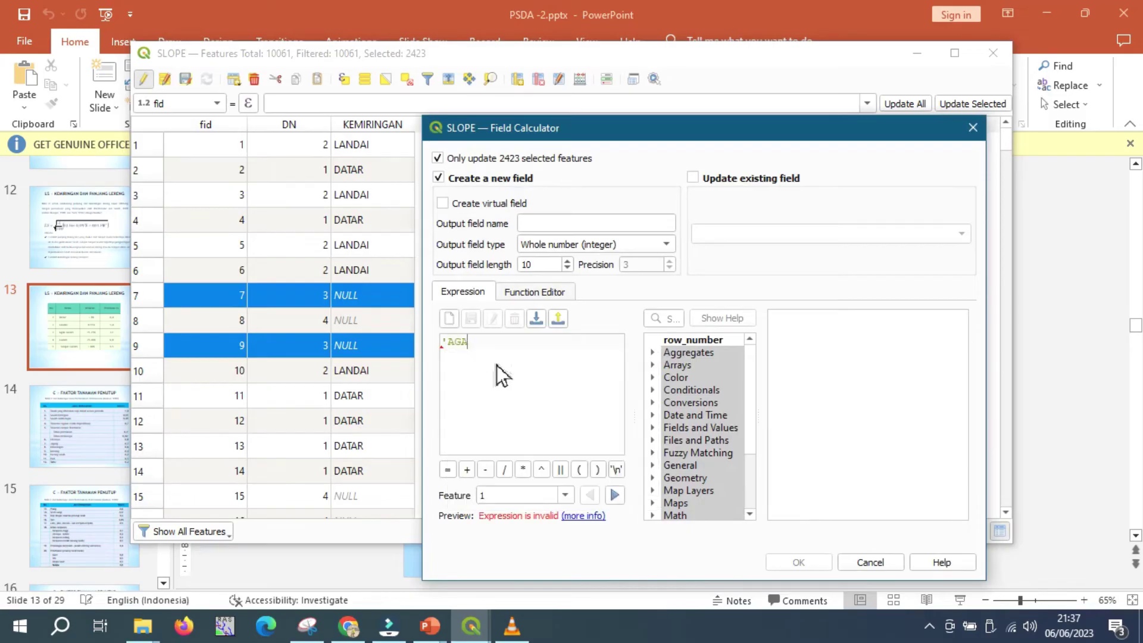
{"action": "type", "text": "K SURAM'"}
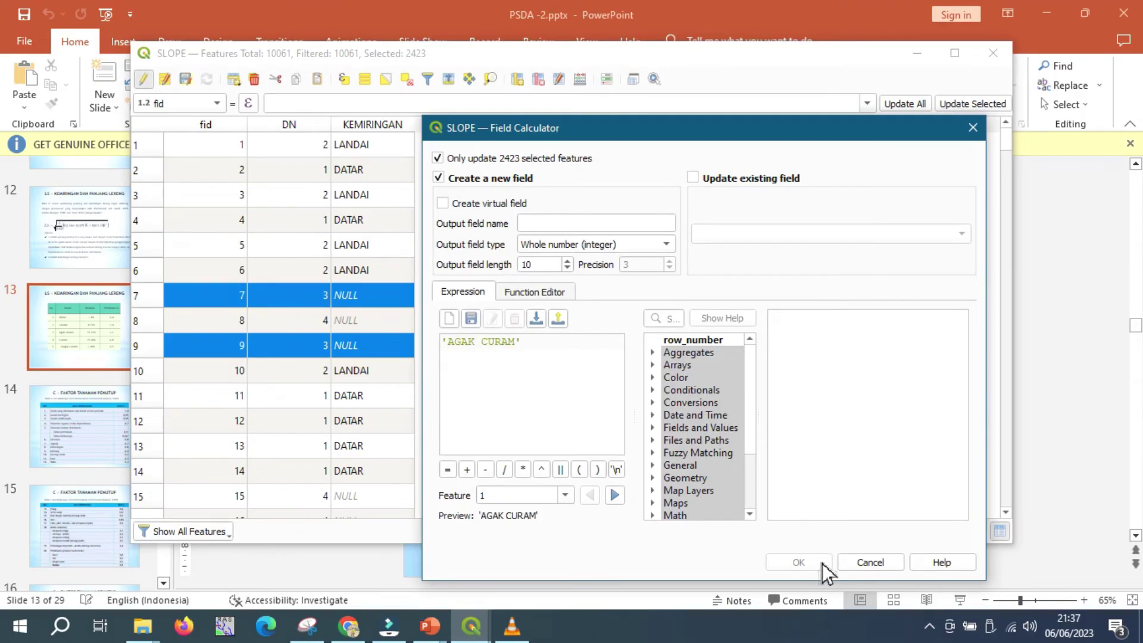
{"action": "left_click", "coordinate": [751, 178]}
{"action": "left_click", "coordinate": [749, 234]}
{"action": "left_click", "coordinate": [748, 268]}
{"action": "left_click", "coordinate": [801, 561]}
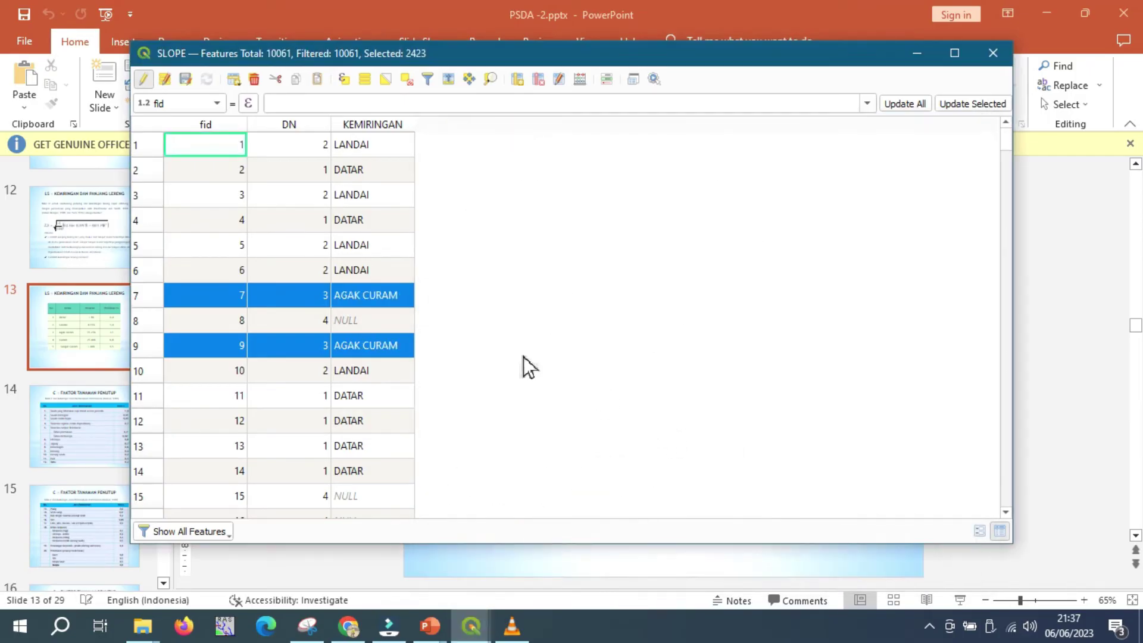
Change the selection expression to "DN" = 4 and select the matching SLOPE features.
{"action": "mouse_move", "coordinate": [480, 630]}
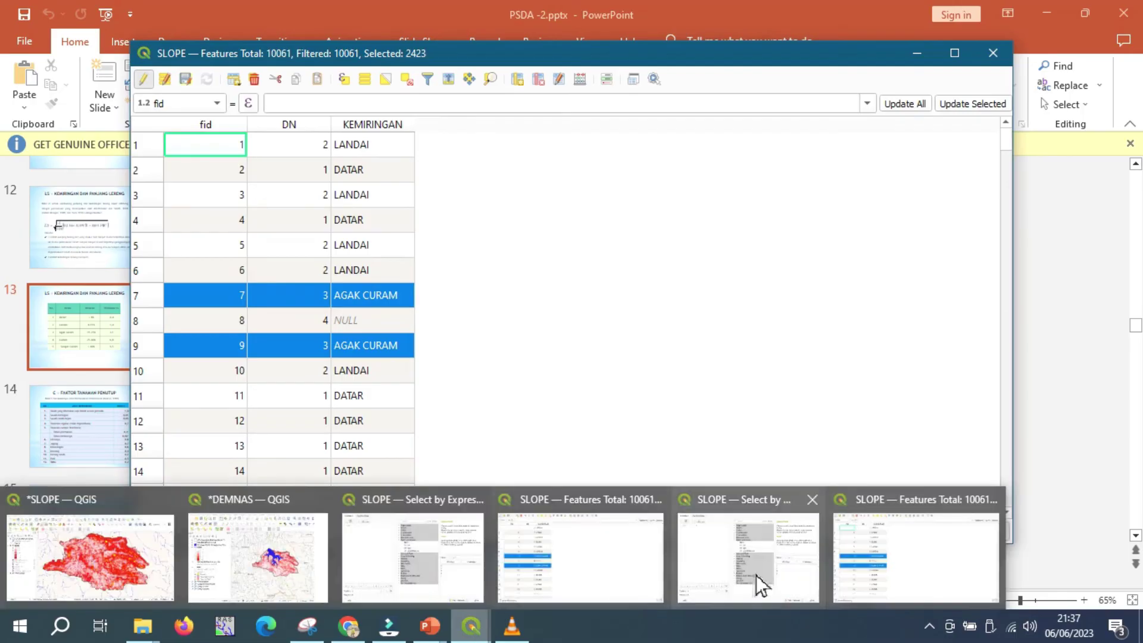
{"action": "left_click", "coordinate": [850, 572]}
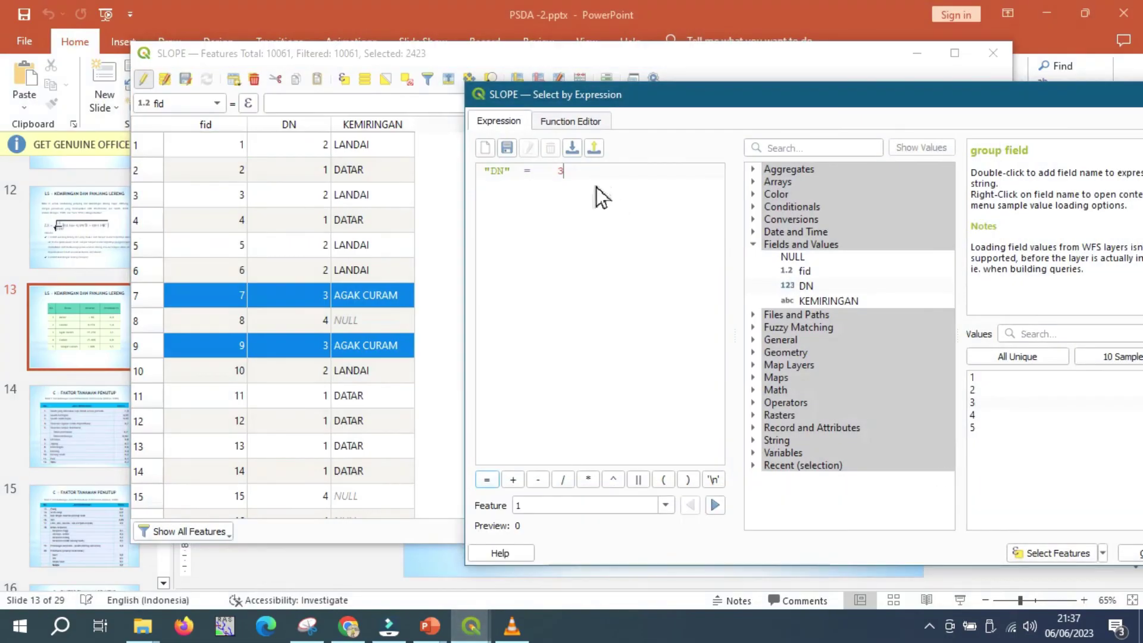
{"action": "key", "text": "BackSpace"}
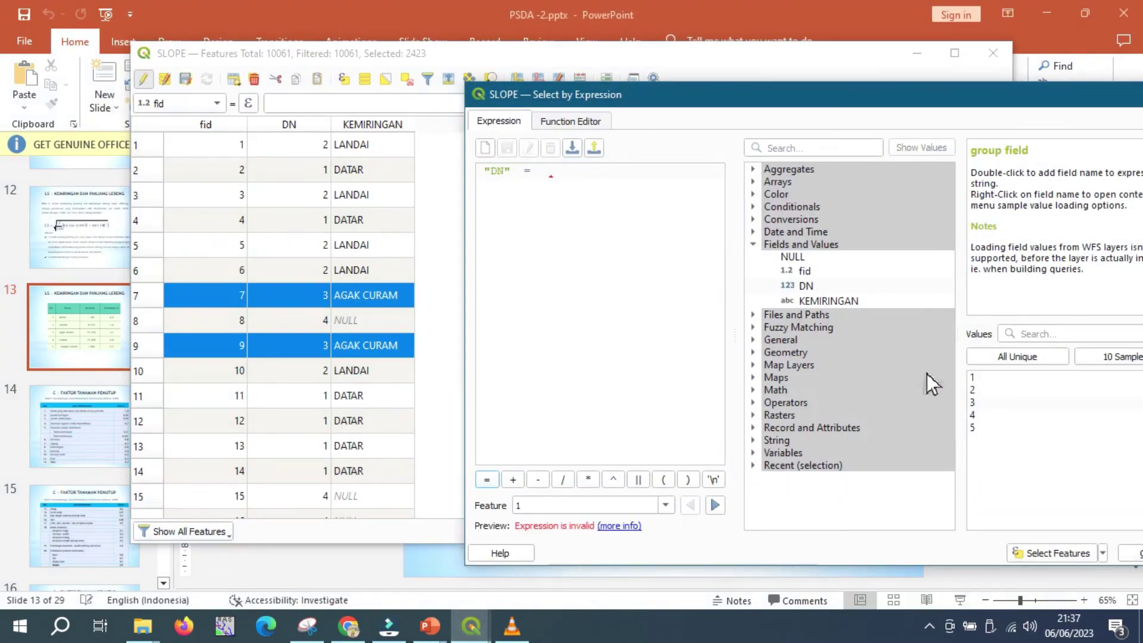
{"action": "double_click", "coordinate": [984, 420]}
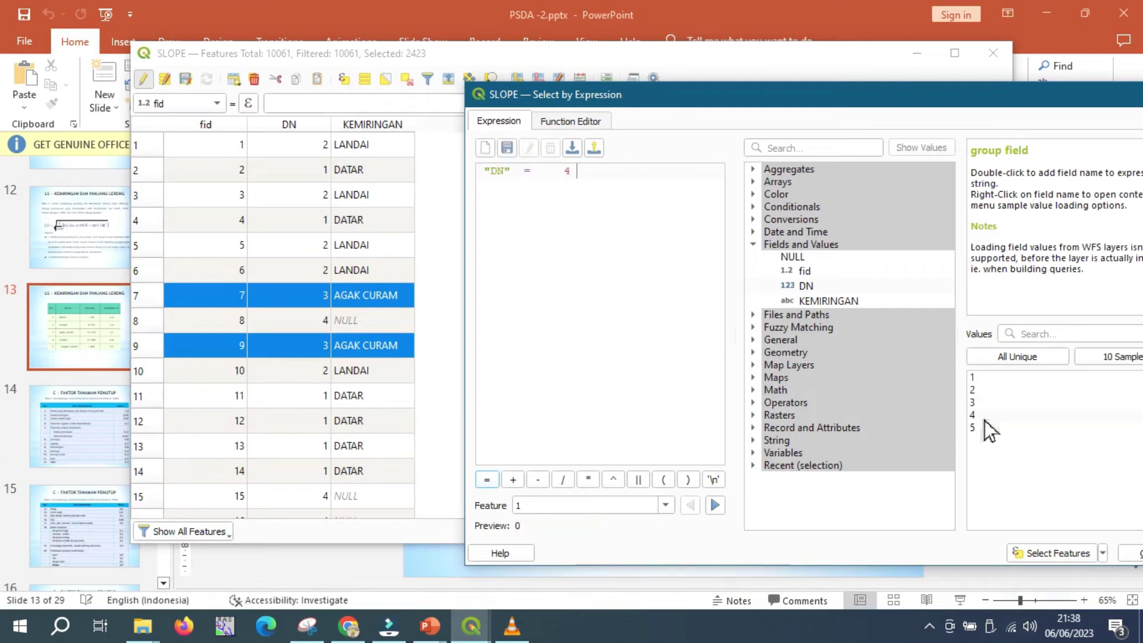
{"action": "left_click", "coordinate": [1042, 557]}
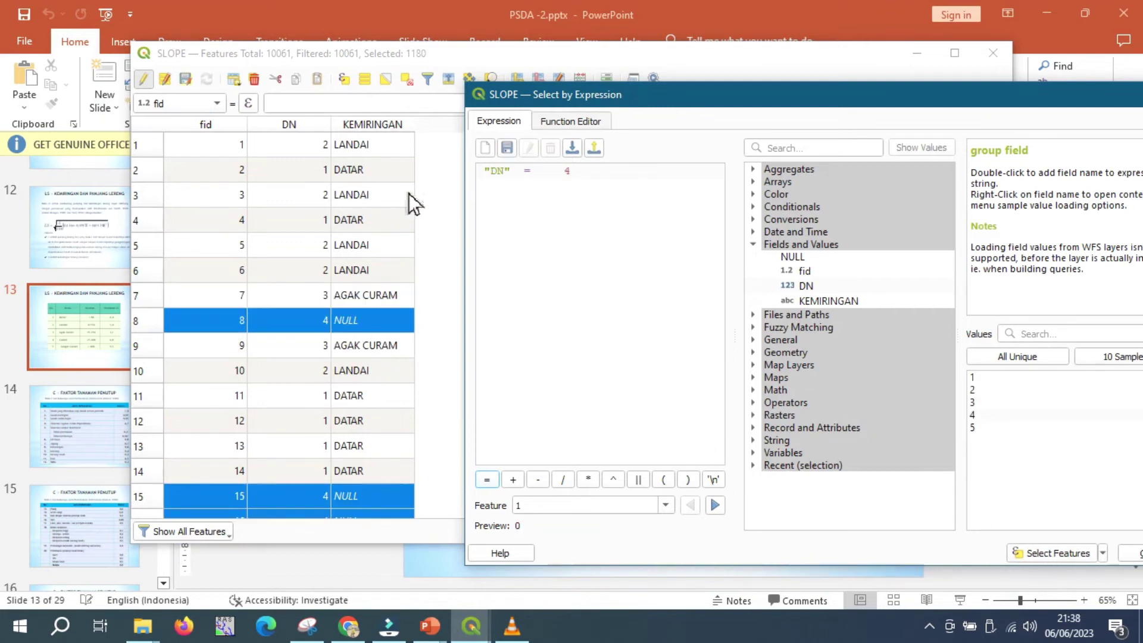
Update the existing KEMIRINGAN field of the selected DN 4 features to 'CURAM' with the Field Calculator.
{"action": "left_click", "coordinate": [435, 191]}
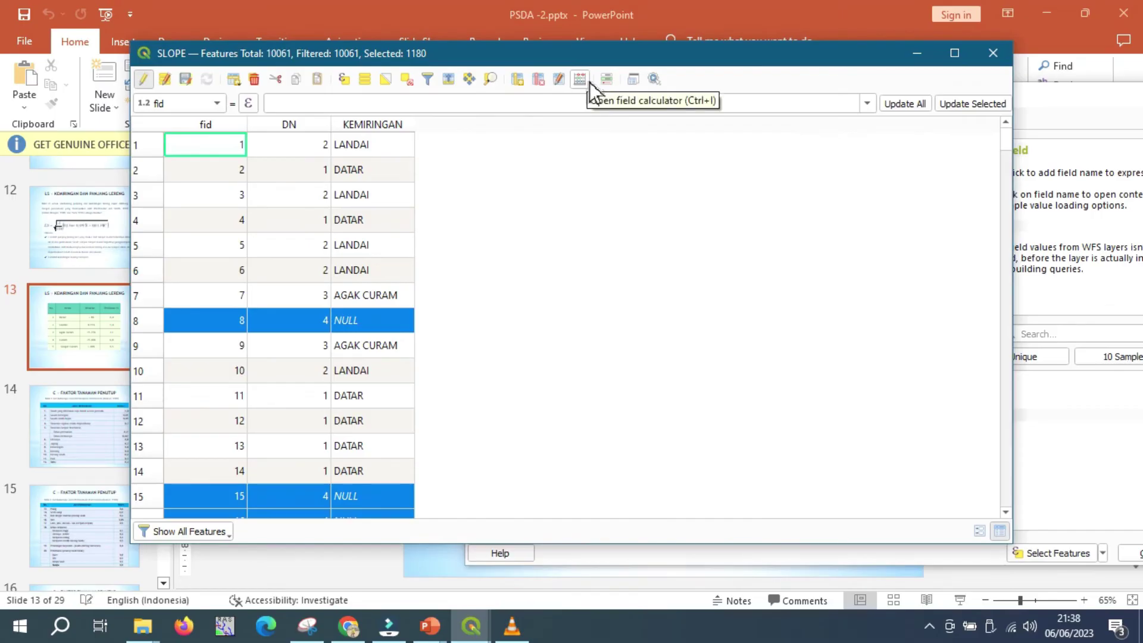
{"action": "left_click", "coordinate": [588, 82]}
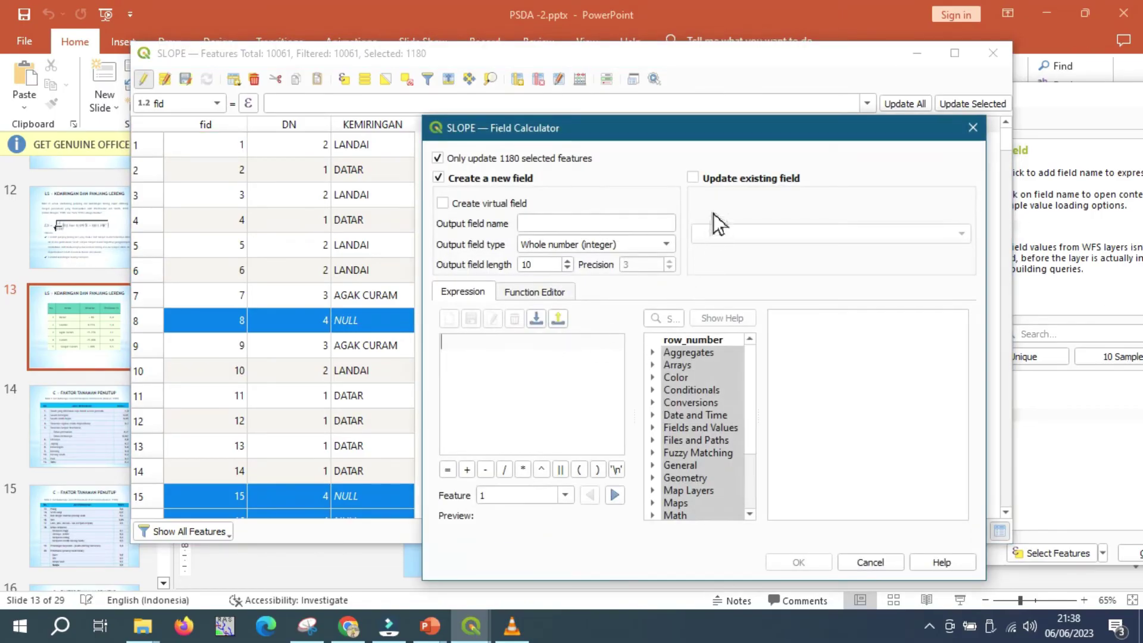
{"action": "left_click", "coordinate": [720, 180]}
{"action": "left_click", "coordinate": [720, 235]}
{"action": "left_click", "coordinate": [726, 269]}
{"action": "left_click", "coordinate": [509, 360]}
{"action": "type", "text": "'CURAM'"}
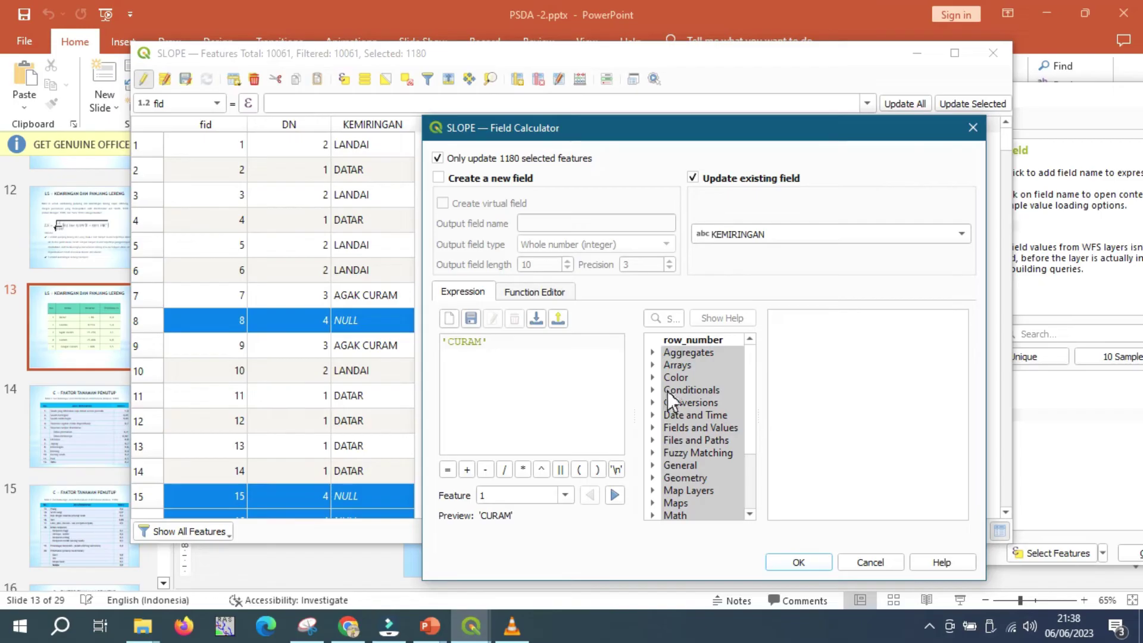
{"action": "left_click", "coordinate": [799, 562]}
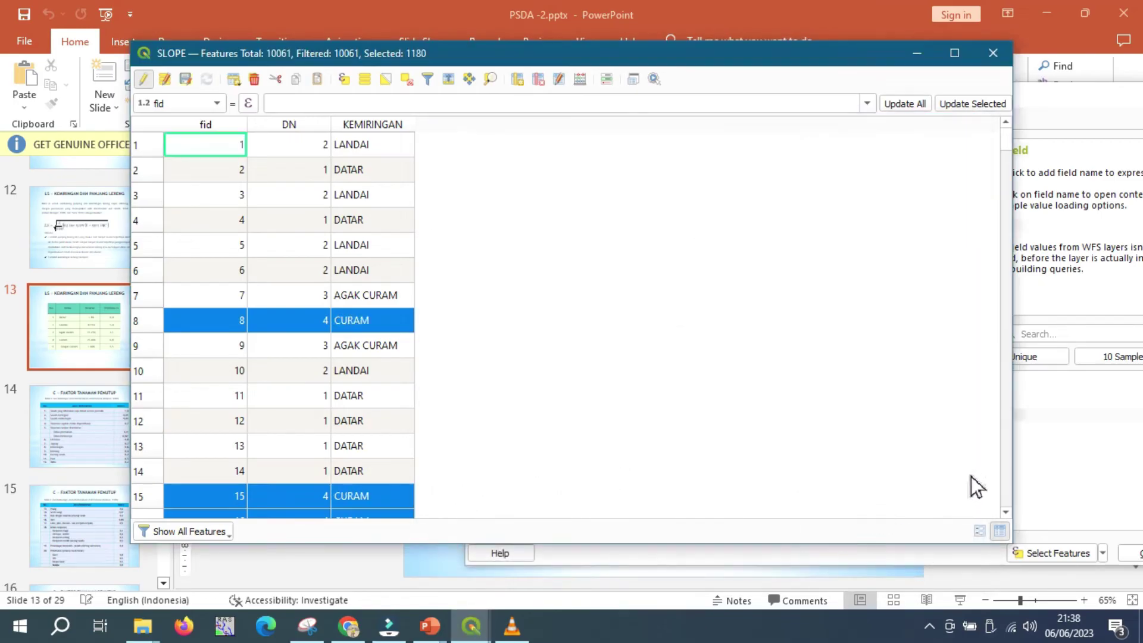
Change the selection expression to "DN" = 5, select the matching SLOPE features, and tidy the spacing in the expression.
{"action": "left_click", "coordinate": [1060, 464]}
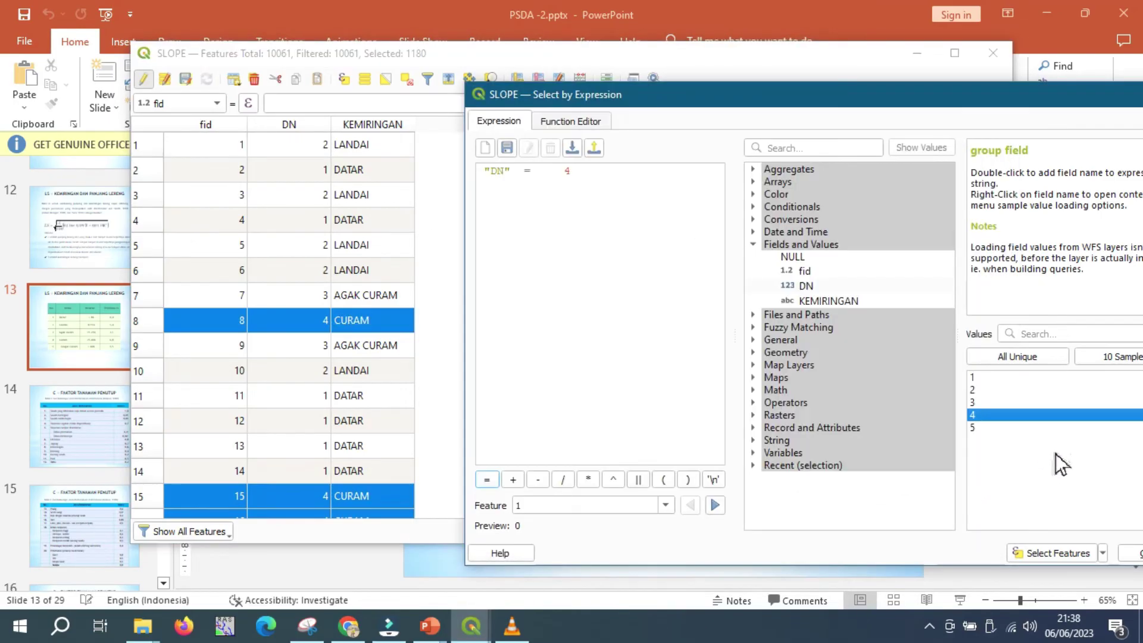
{"action": "left_click", "coordinate": [635, 198]}
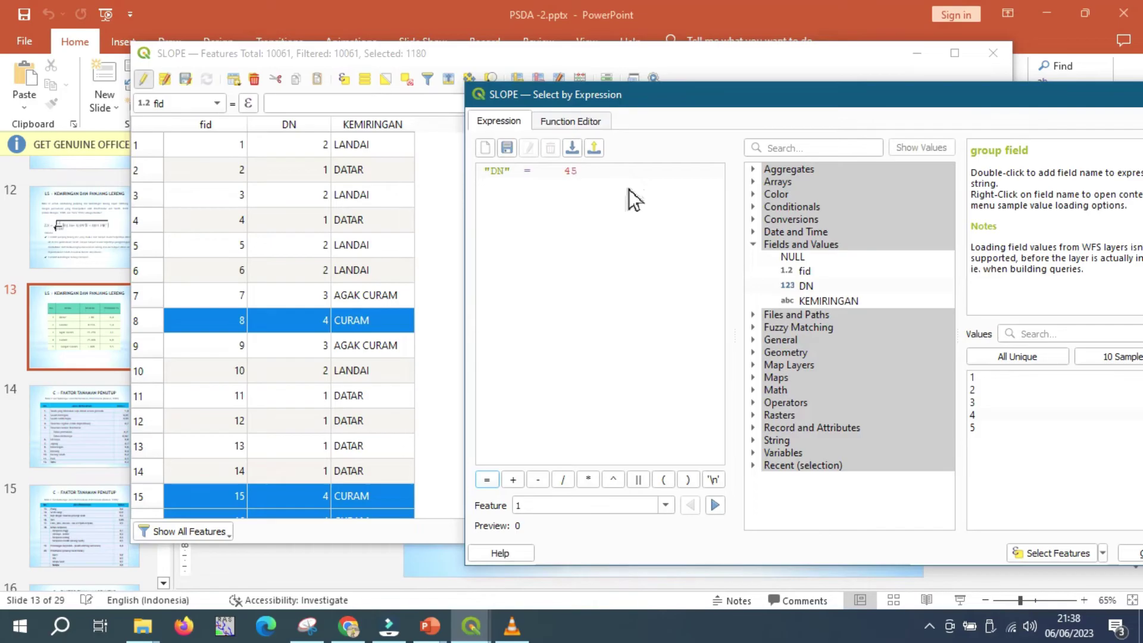
{"action": "key", "text": "BackSpace"}
{"action": "type", "text": "5"}
{"action": "left_click", "coordinate": [982, 432]}
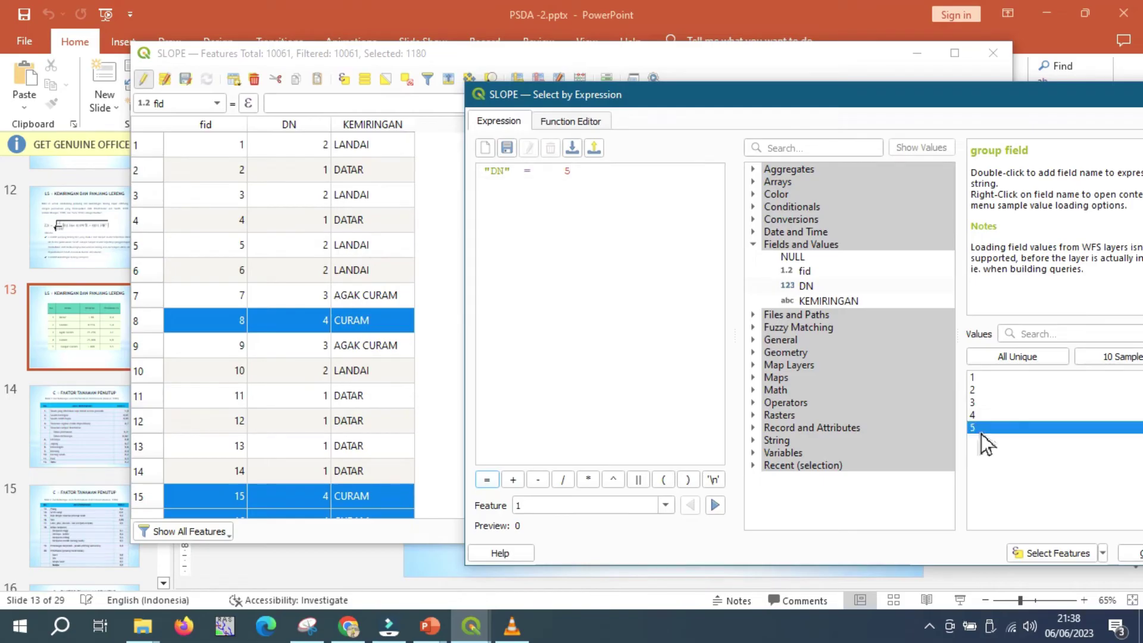
{"action": "double_click", "coordinate": [980, 433]}
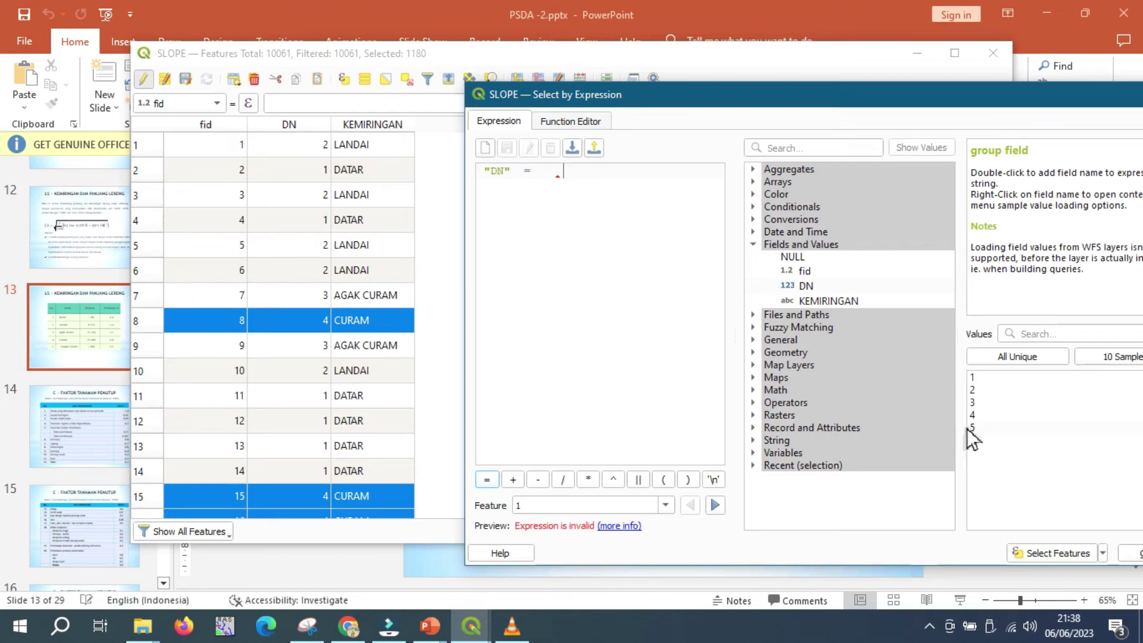
{"action": "left_click", "coordinate": [1050, 553]}
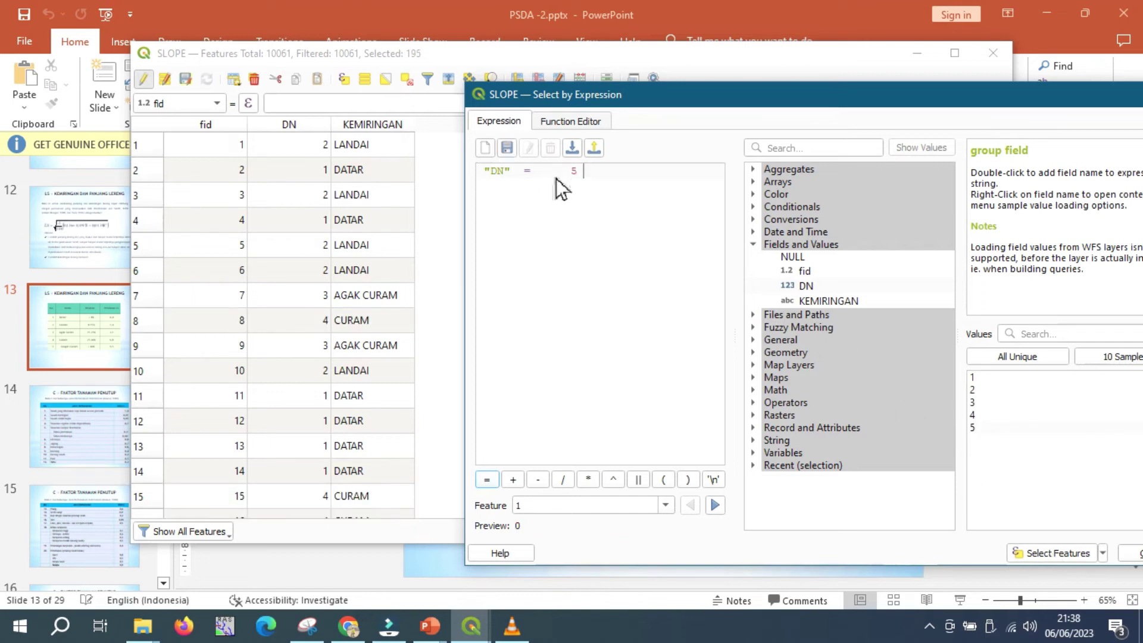
{"action": "key", "text": "BackSpace"}
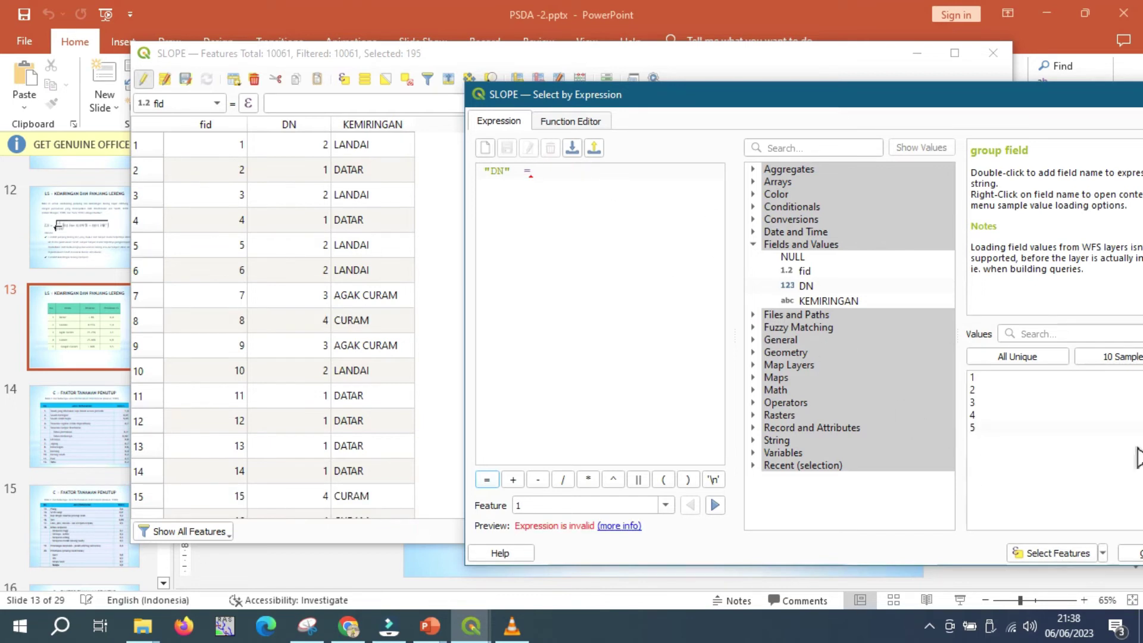
{"action": "left_click", "coordinate": [996, 431]}
{"action": "double_click", "coordinate": [996, 434]}
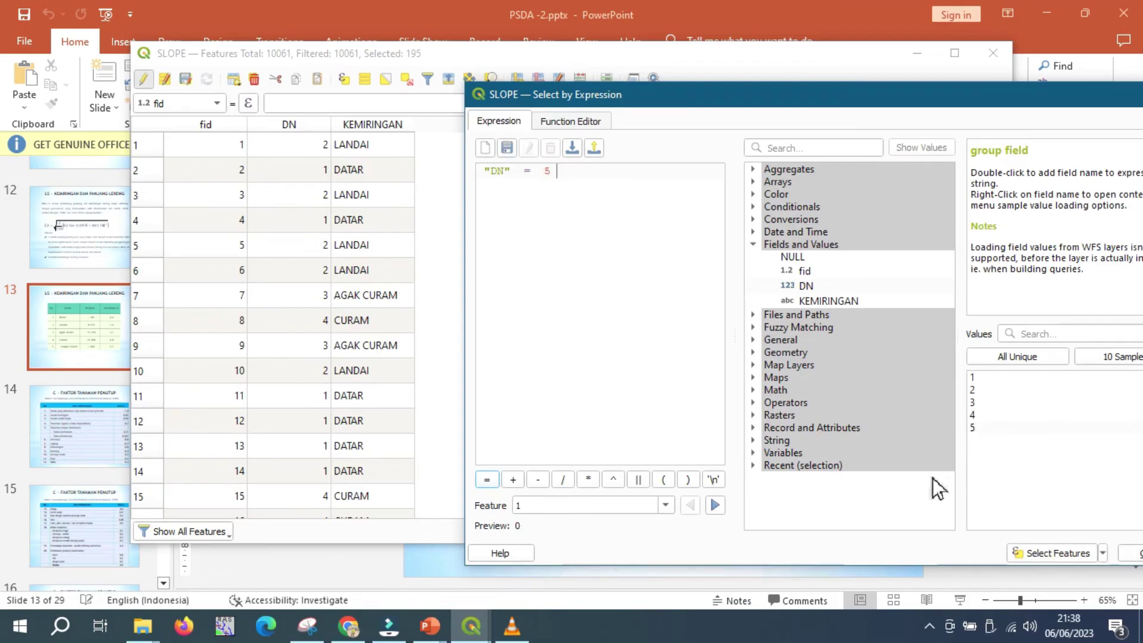
Show only the selected DN 5 features and update their existing KEMIRINGAN field to 'SANGAT CURAM' with the Field Calculator.
{"action": "left_click", "coordinate": [184, 532]}
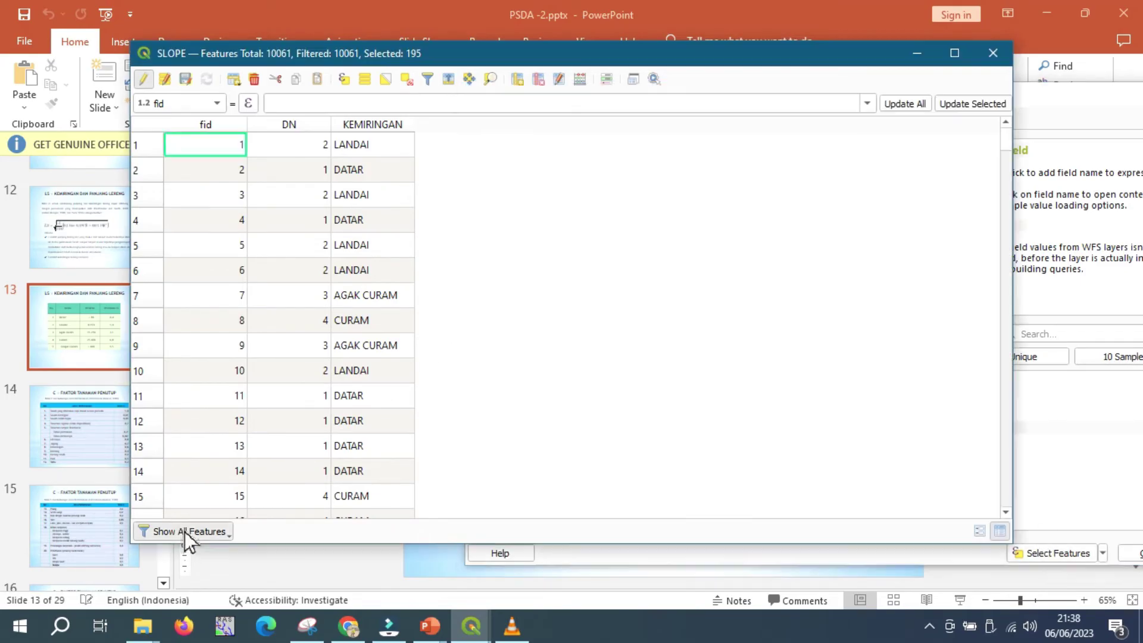
{"action": "left_click", "coordinate": [197, 425]}
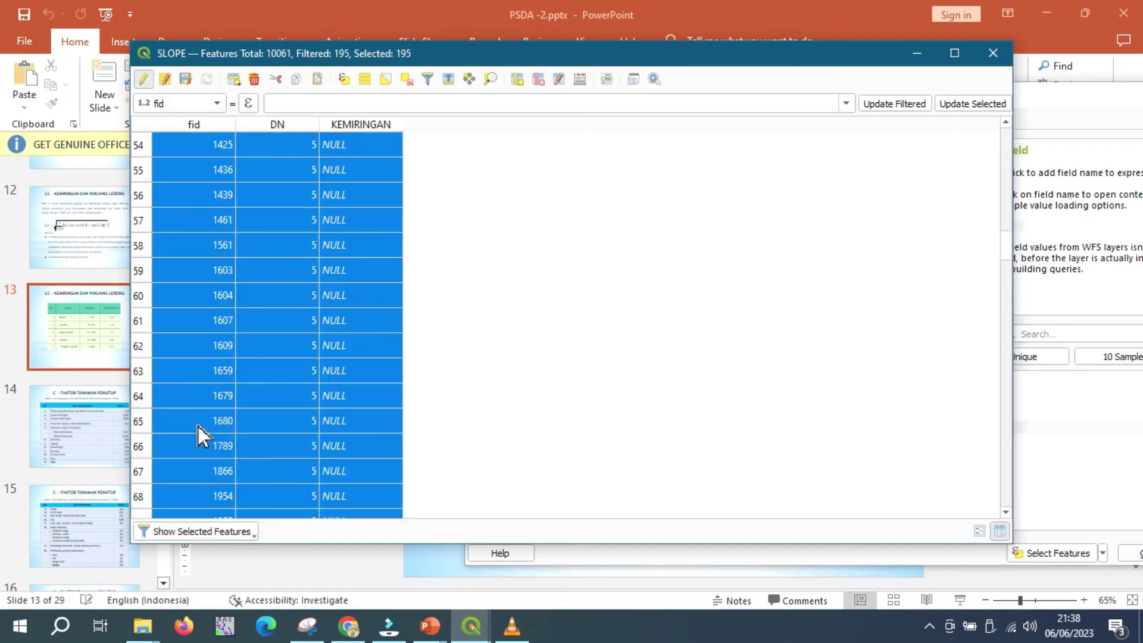
{"action": "left_click", "coordinate": [587, 79]}
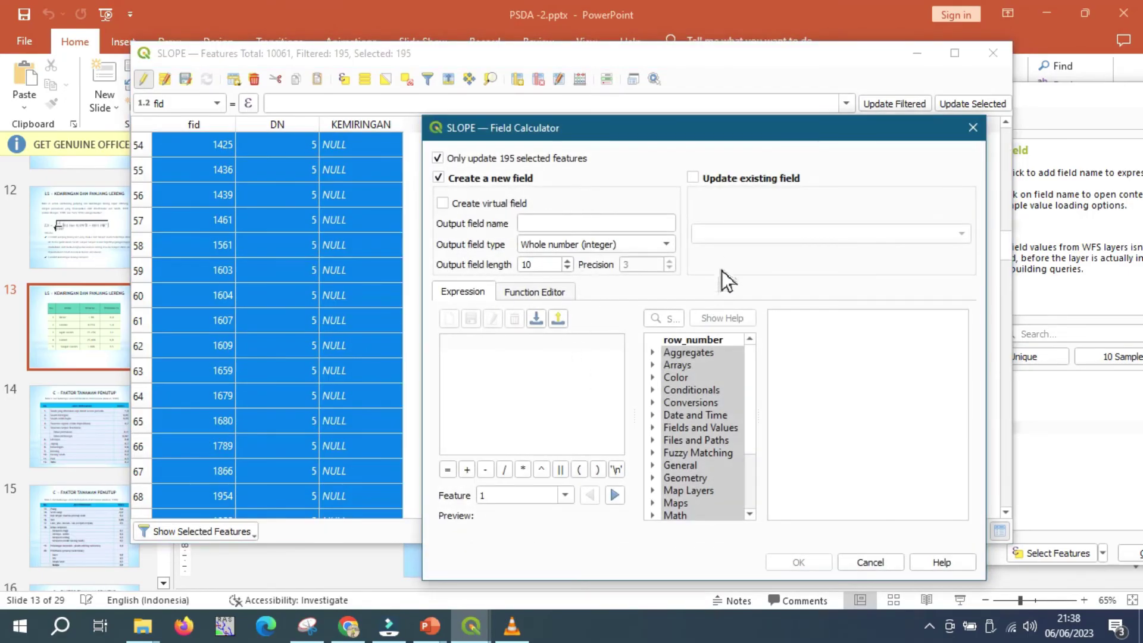
{"action": "left_click", "coordinate": [723, 178]}
{"action": "left_click", "coordinate": [734, 234]}
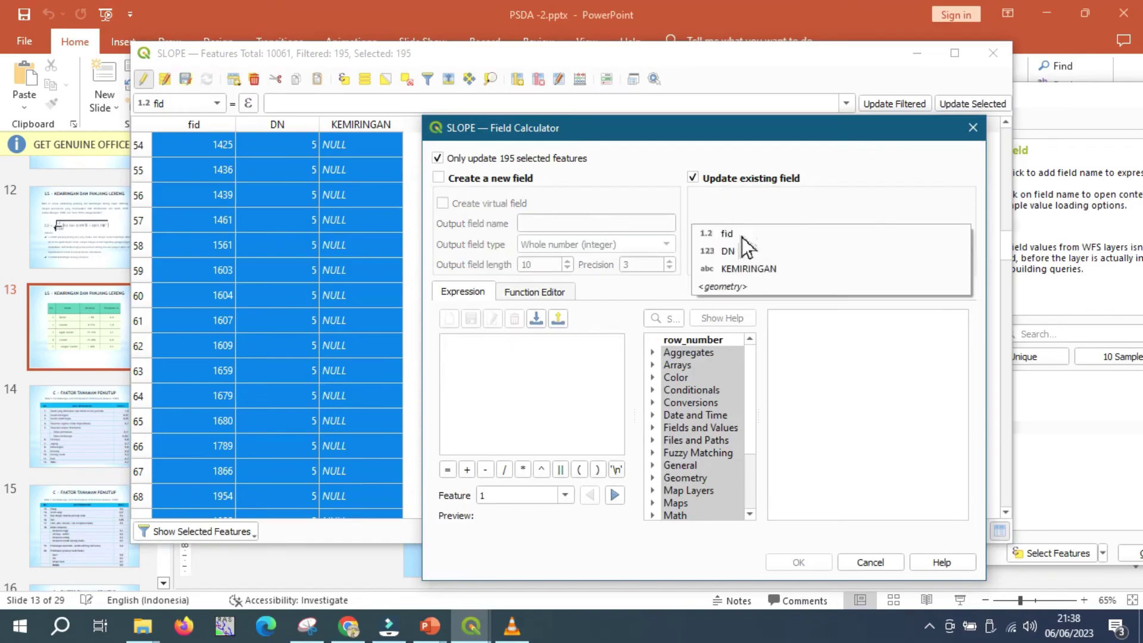
{"action": "left_click", "coordinate": [745, 268]}
{"action": "left_click", "coordinate": [551, 376]}
{"action": "type", "text": "'"}
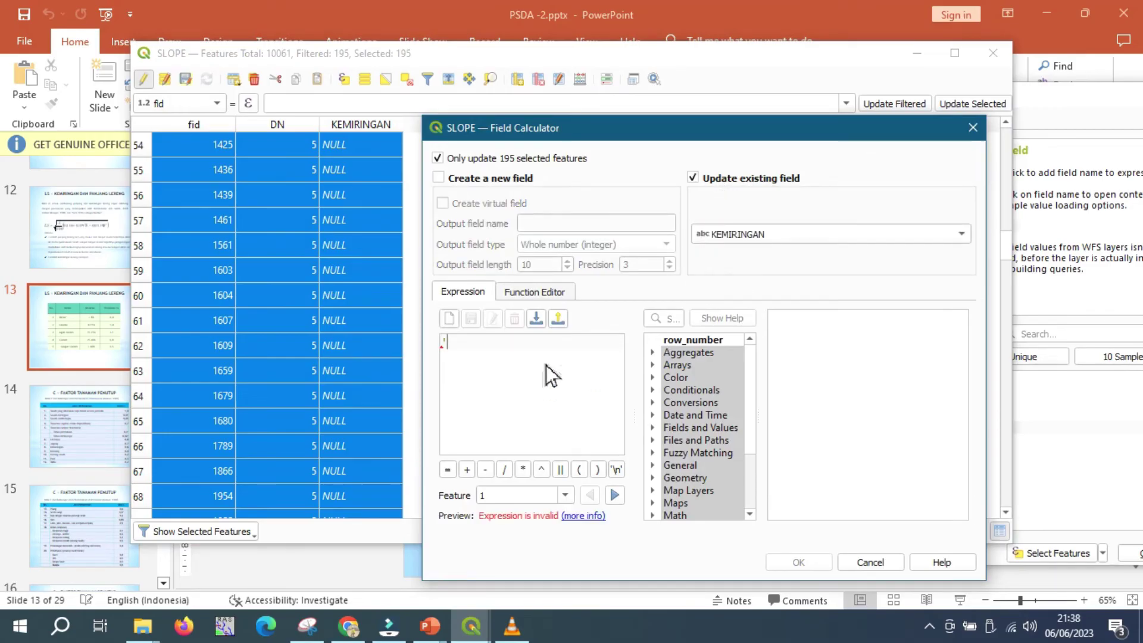
{"action": "type", "text": "SANGAT CURAM'"}
{"action": "left_click", "coordinate": [784, 561]}
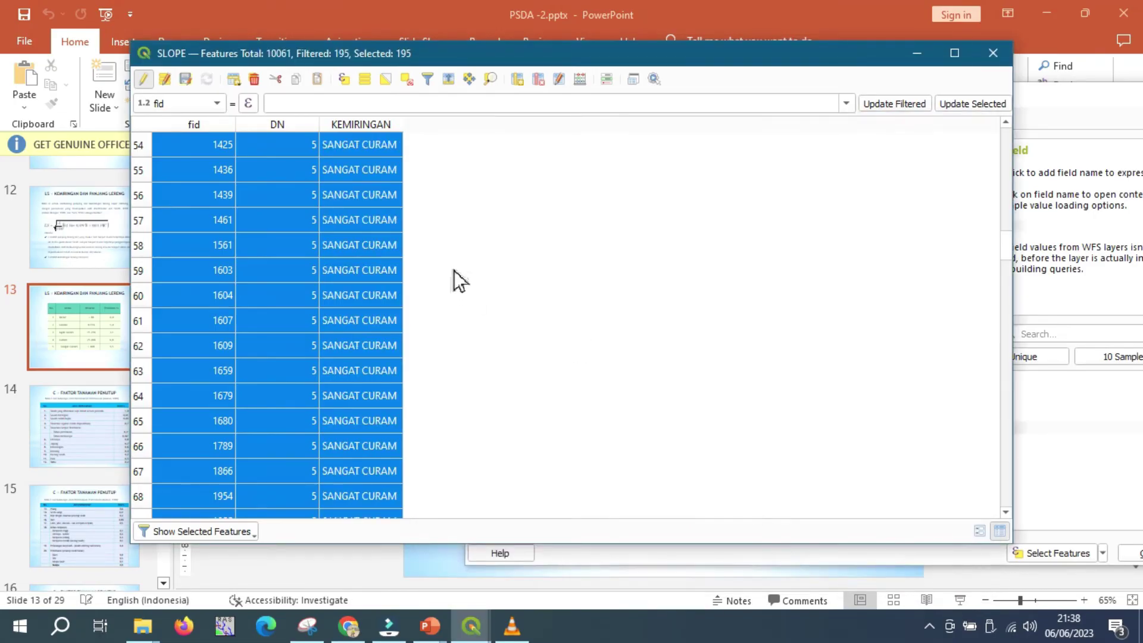
Show all features in the SLOPE attribute table again and look through the filled KEMIRINGAN values.
{"action": "left_click_drag", "start_coordinate": [1014, 246], "coordinate": [959, 235]}
{"action": "left_click", "coordinate": [220, 531]}
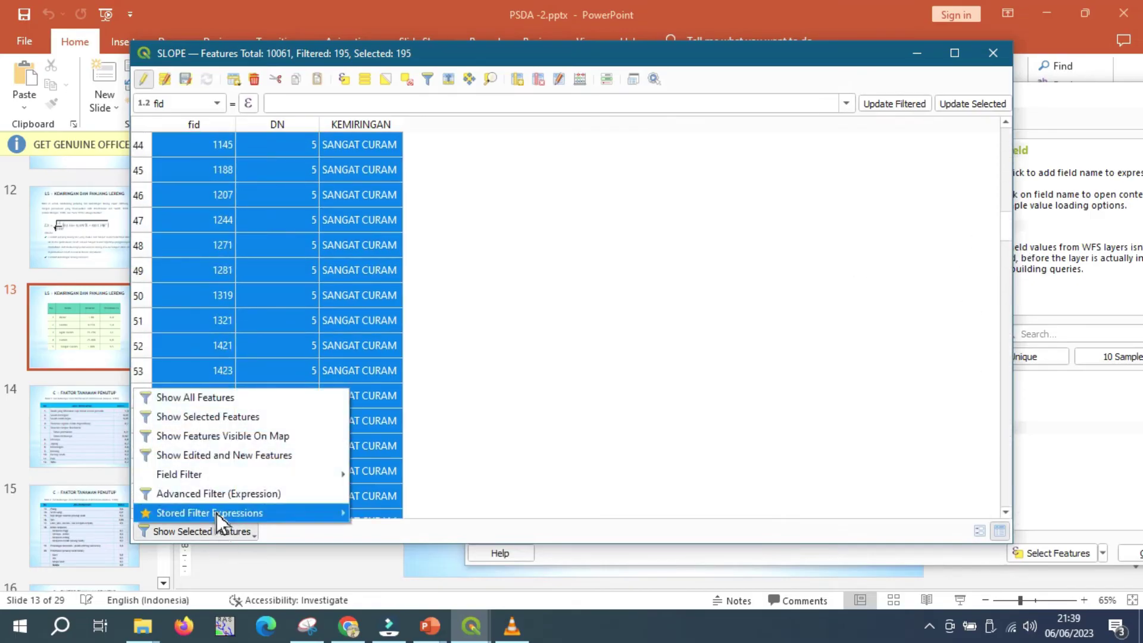
{"action": "left_click", "coordinate": [208, 397]}
{"action": "left_click_drag", "start_coordinate": [1010, 145], "coordinate": [1009, 332]}
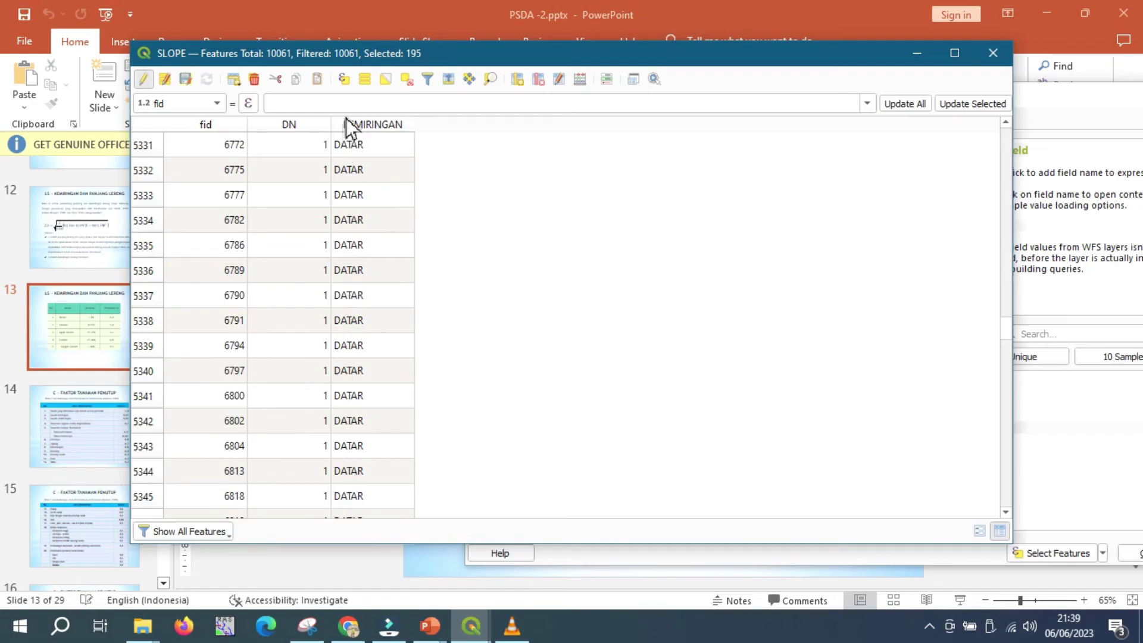
Add a new Text (string) field named SLOPE to the layer's attribute table.
{"action": "left_click", "coordinate": [517, 80]}
{"action": "type", "text": "PROSENTASE"}
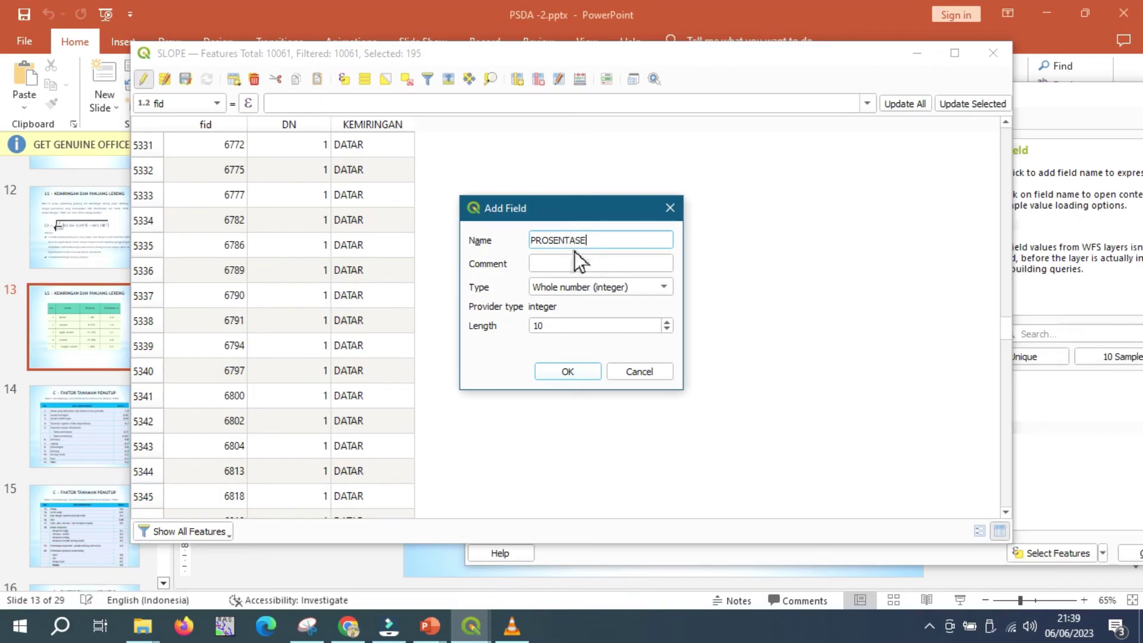
{"action": "double_click", "coordinate": [545, 241]}
{"action": "left_click", "coordinate": [530, 242]}
{"action": "left_click_drag", "start_coordinate": [531, 242], "coordinate": [598, 244]}
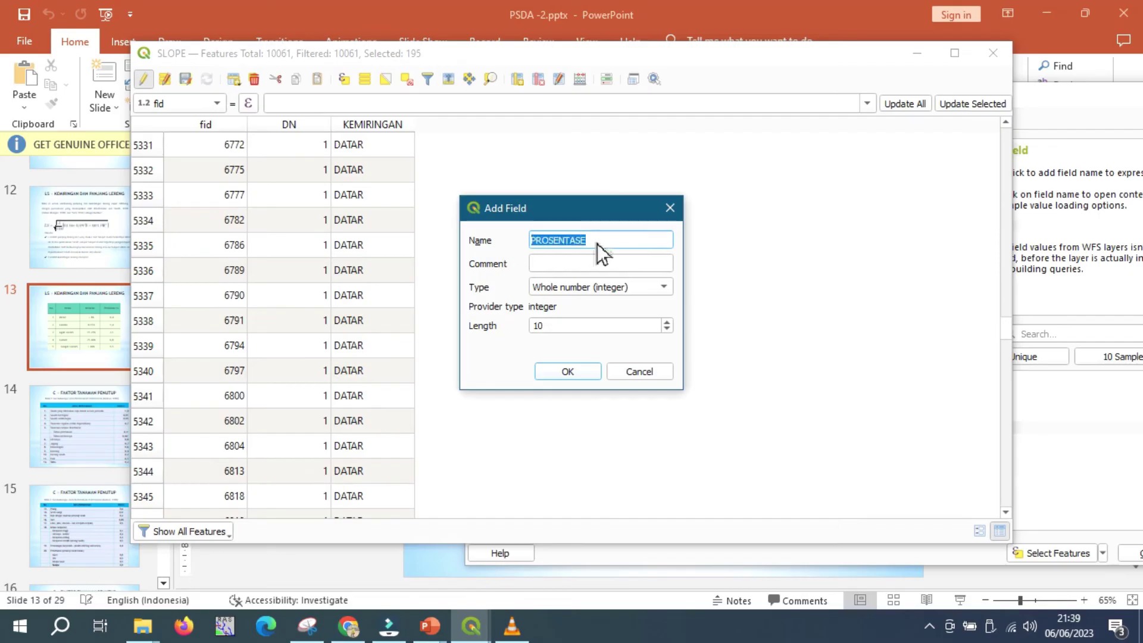
{"action": "type", "text": "SLOPE"}
{"action": "left_click", "coordinate": [601, 294]}
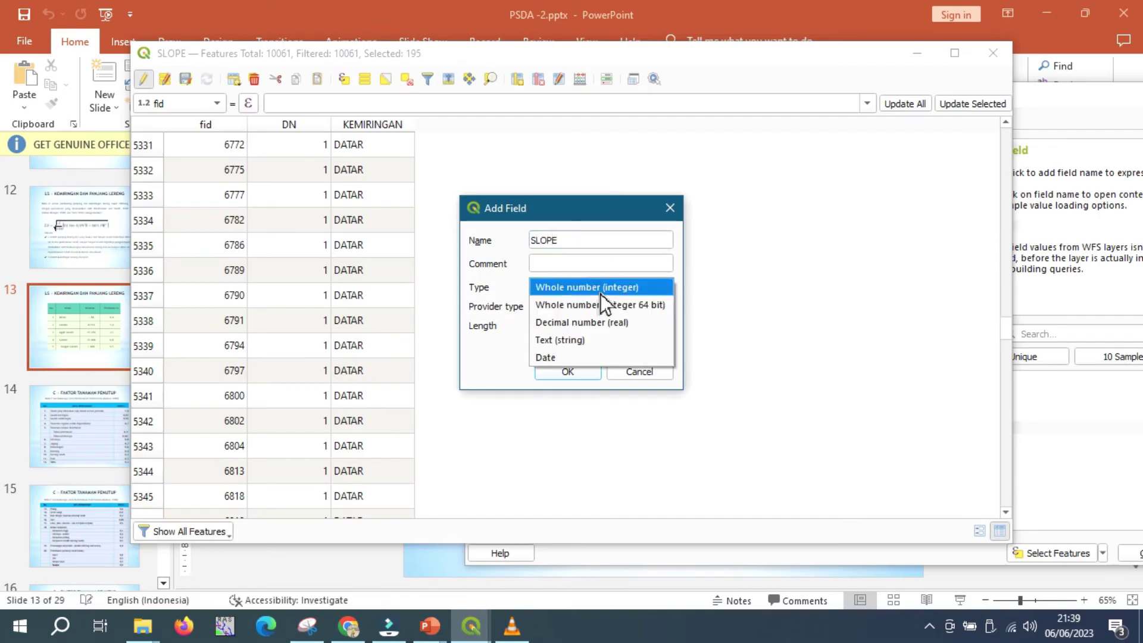
{"action": "left_click", "coordinate": [602, 342]}
{"action": "left_click_drag", "start_coordinate": [559, 330], "coordinate": [526, 324]}
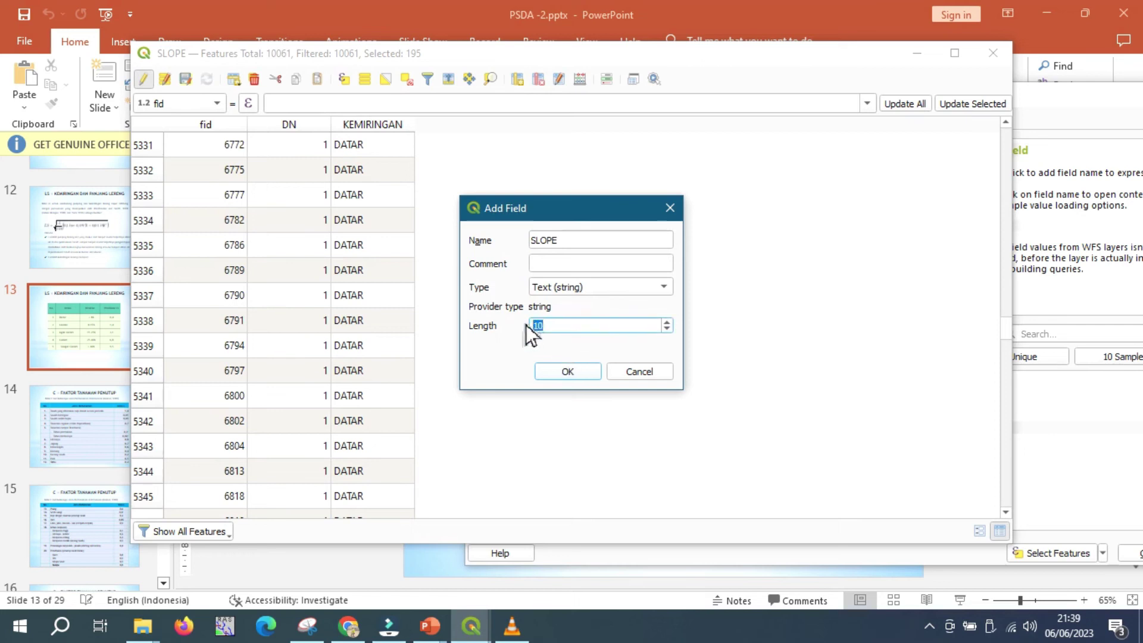
{"action": "left_click", "coordinate": [580, 377]}
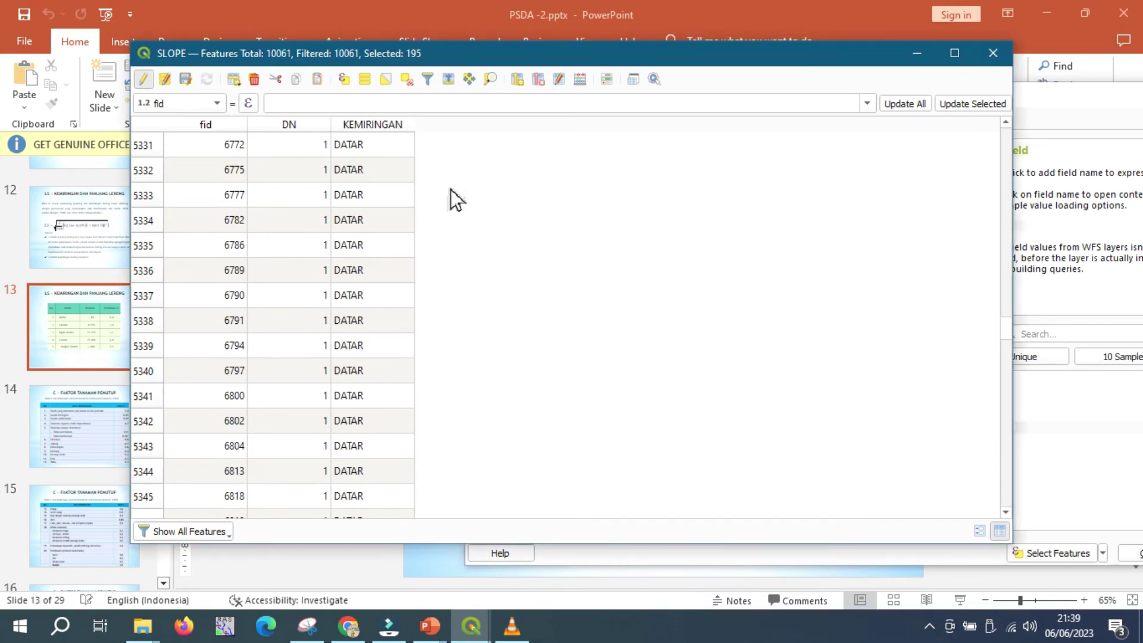
Replace the selection expression with "DN" = 1 and select the matching SLOPE features.
{"action": "left_click", "coordinate": [1064, 405]}
{"action": "left_click_drag", "start_coordinate": [566, 188], "coordinate": [513, 173]}
{"action": "key", "text": "Delete"}
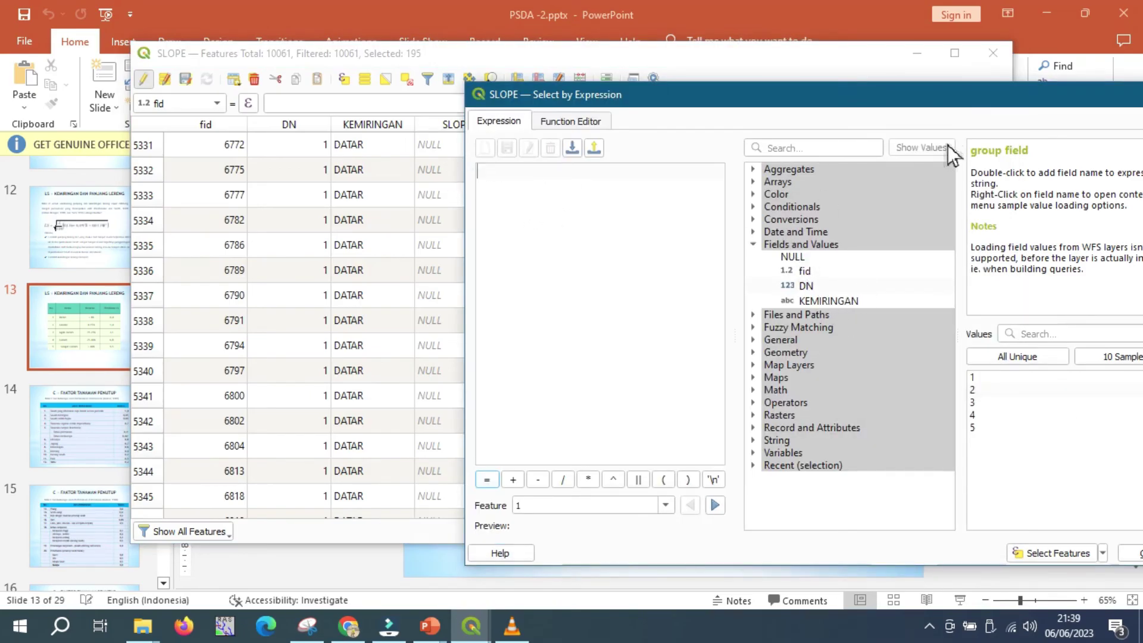
{"action": "left_click_drag", "start_coordinate": [950, 107], "coordinate": [808, 107]}
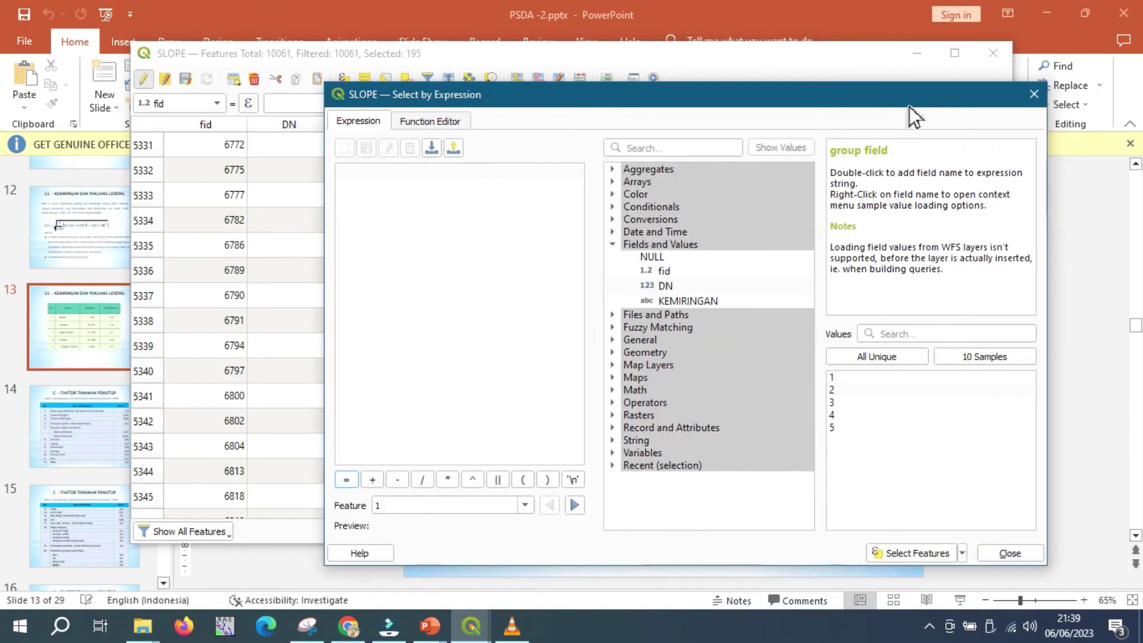
{"action": "double_click", "coordinate": [667, 289]}
{"action": "left_click", "coordinate": [352, 482]}
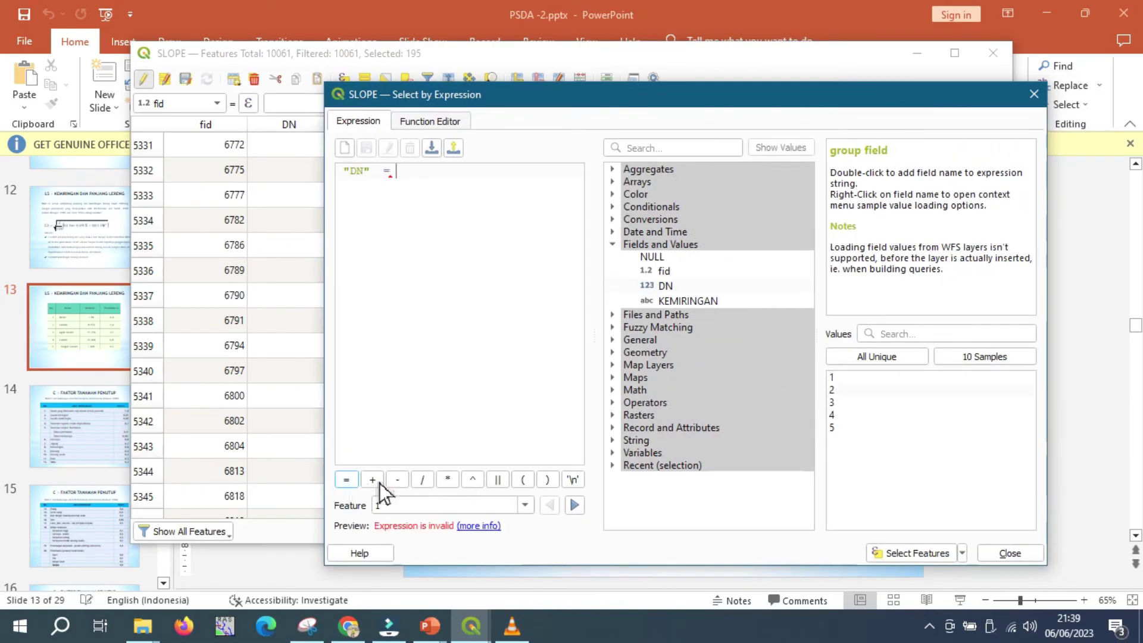
{"action": "double_click", "coordinate": [863, 380]}
{"action": "left_click", "coordinate": [911, 551]}
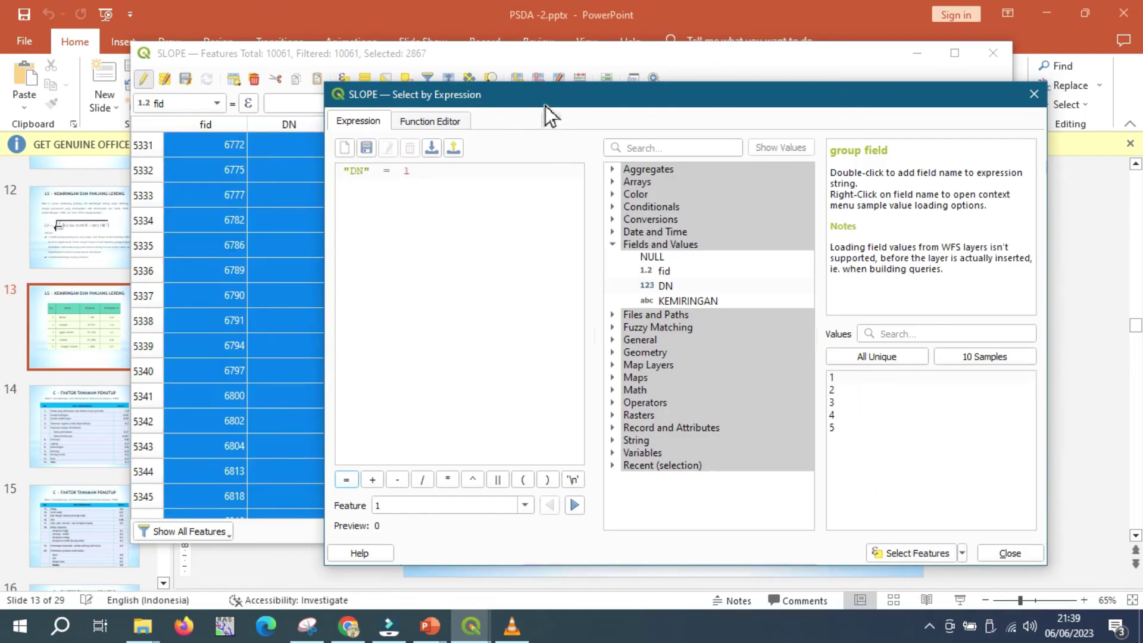
Update the existing SLOPE field of the selected DN 1 features to '0-8%' with the Field Calculator.
{"action": "left_click_drag", "start_coordinate": [545, 105], "coordinate": [753, 131]}
{"action": "left_click", "coordinate": [606, 80]}
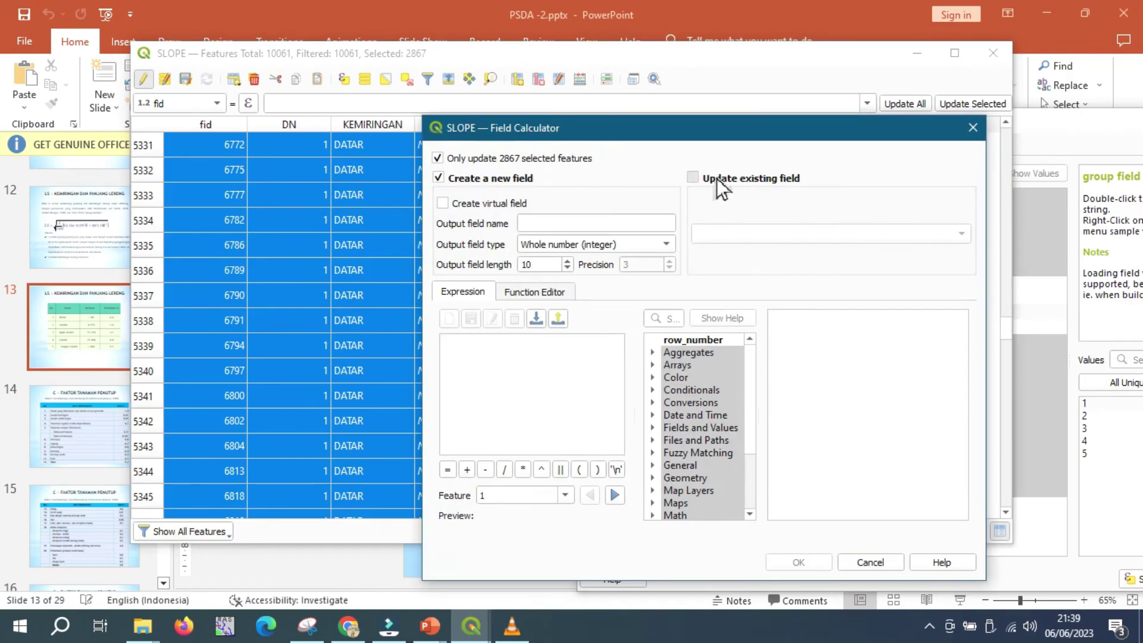
{"action": "left_click", "coordinate": [717, 177]}
{"action": "left_click", "coordinate": [721, 234]}
{"action": "left_click", "coordinate": [732, 291]}
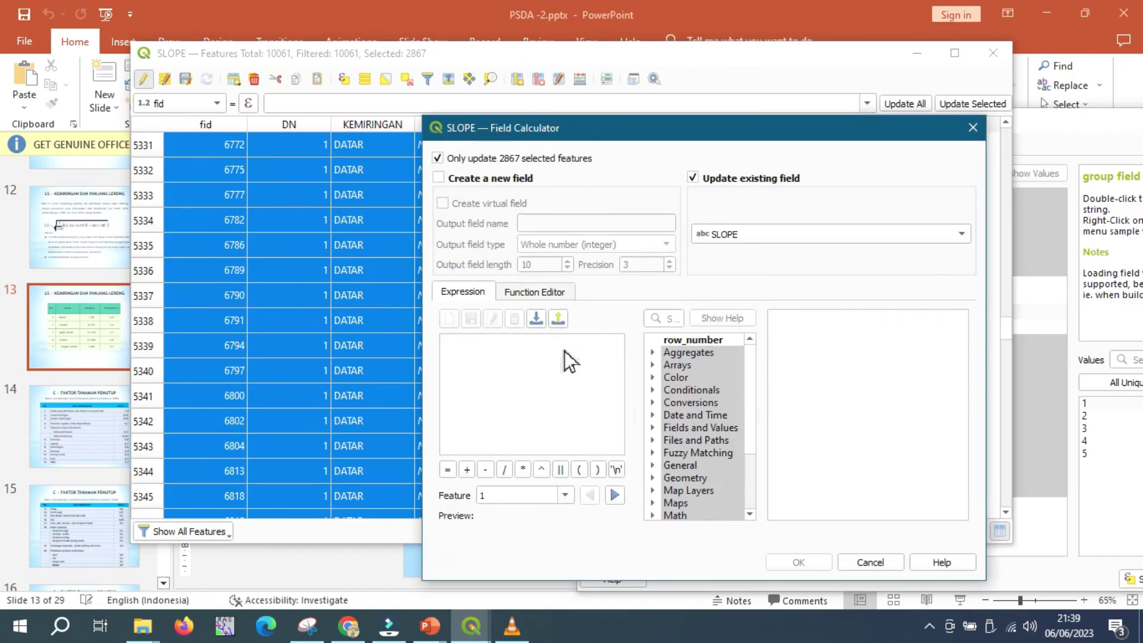
{"action": "left_click", "coordinate": [564, 363]}
{"action": "type", "text": "'0"}
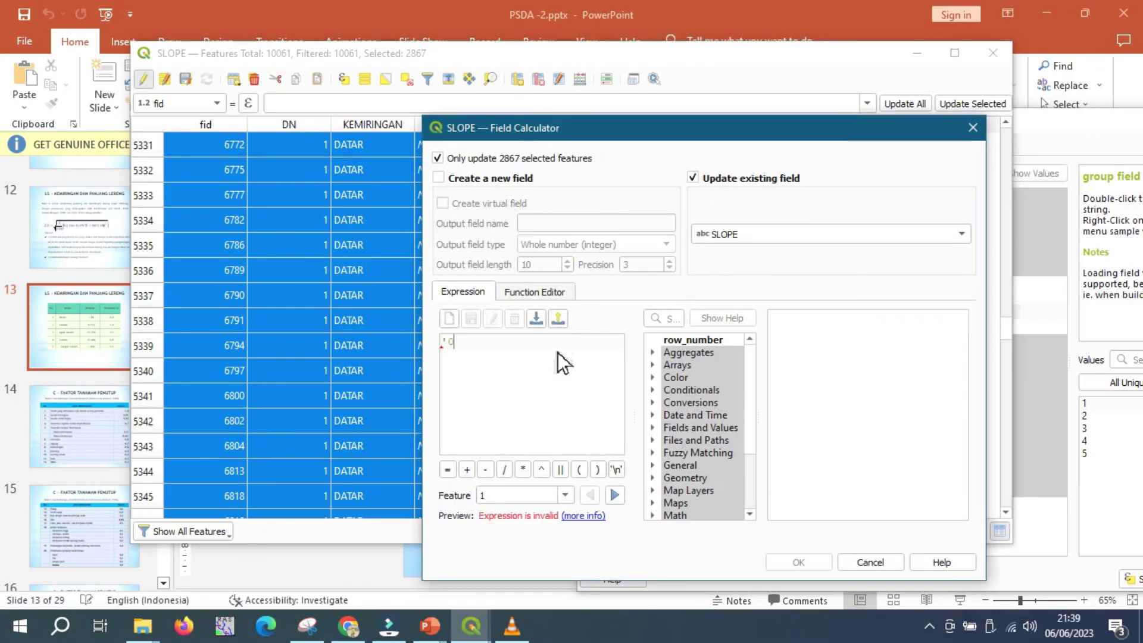
{"action": "type", "text": "-8%'"}
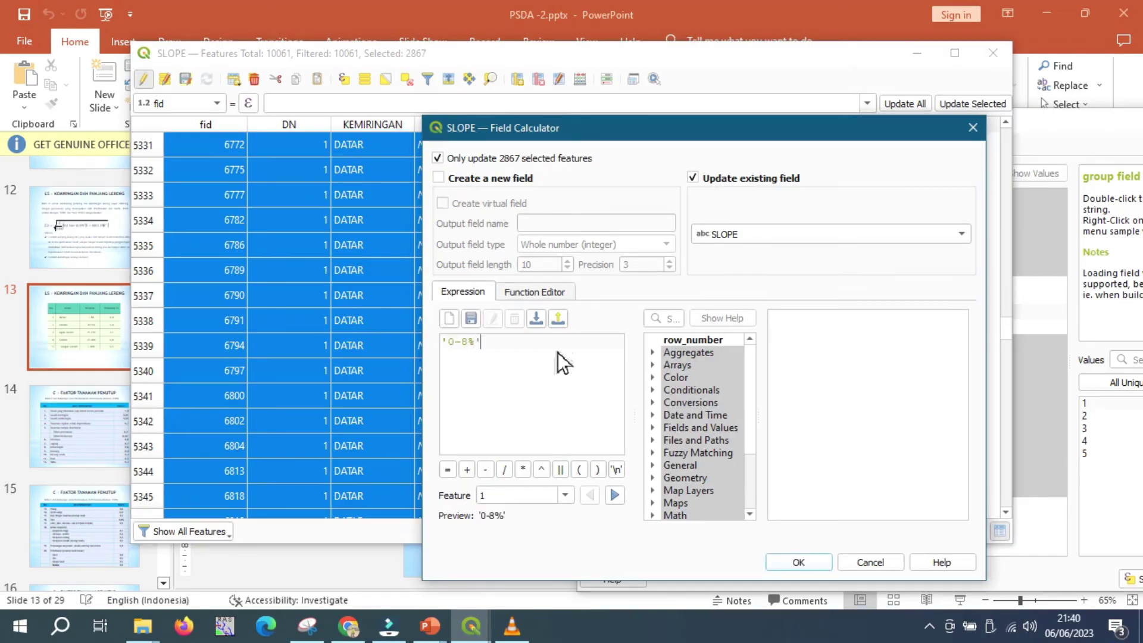
{"action": "left_click", "coordinate": [796, 562]}
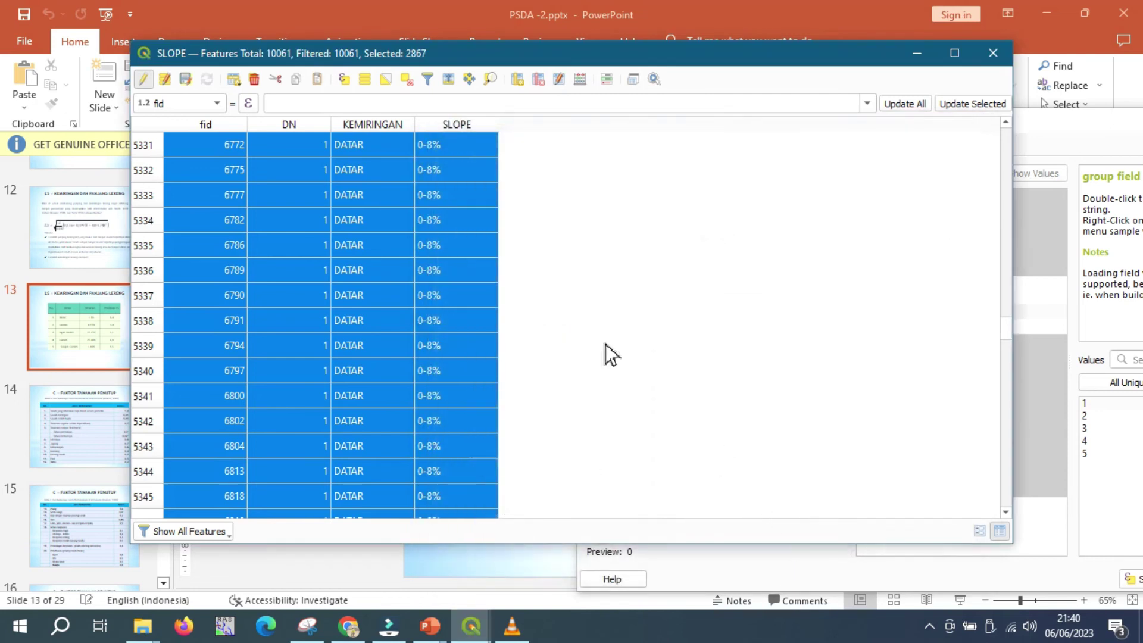
Change the selection expression to "DN" = 2, select the matching features, and show only the selected ones in the table.
{"action": "left_click", "coordinate": [1123, 439]}
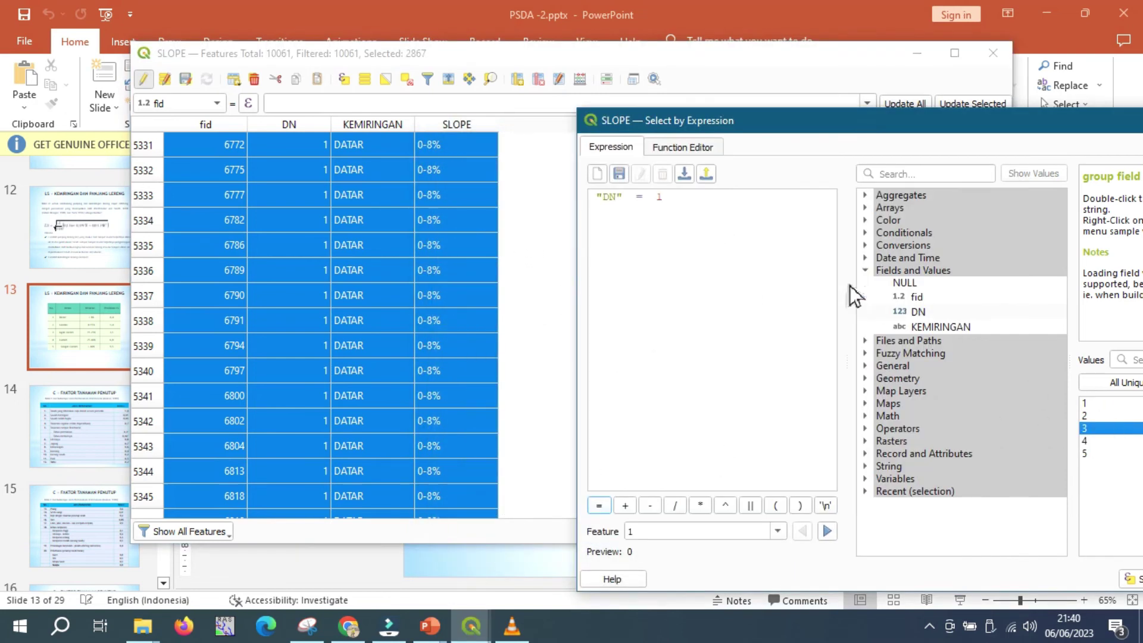
{"action": "key", "text": "BackSpace"}
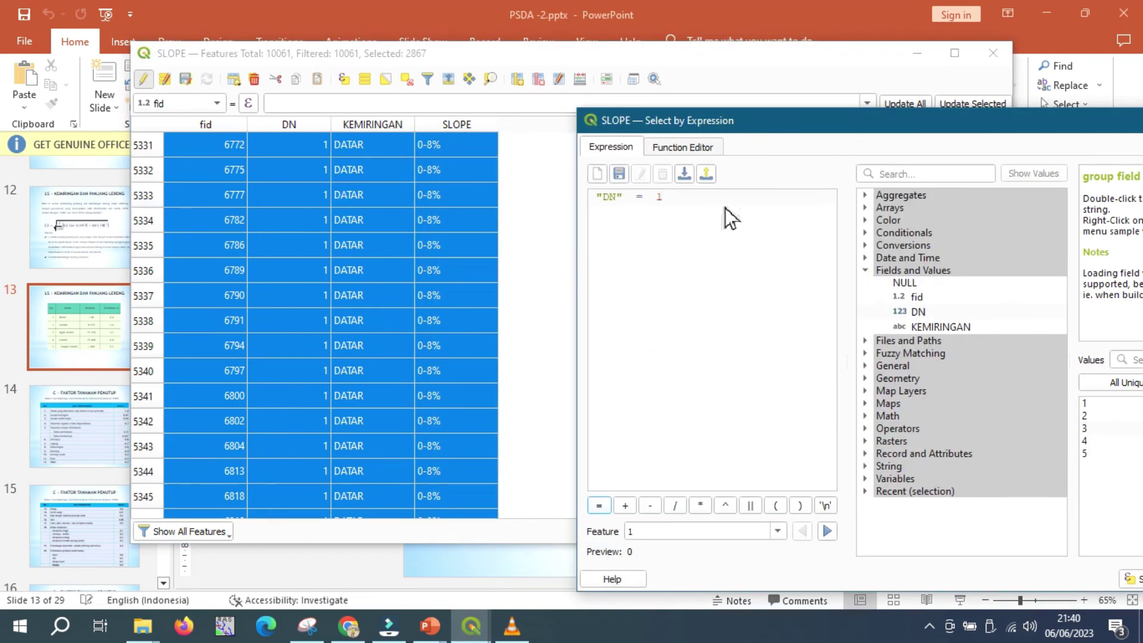
{"action": "double_click", "coordinate": [1098, 415]}
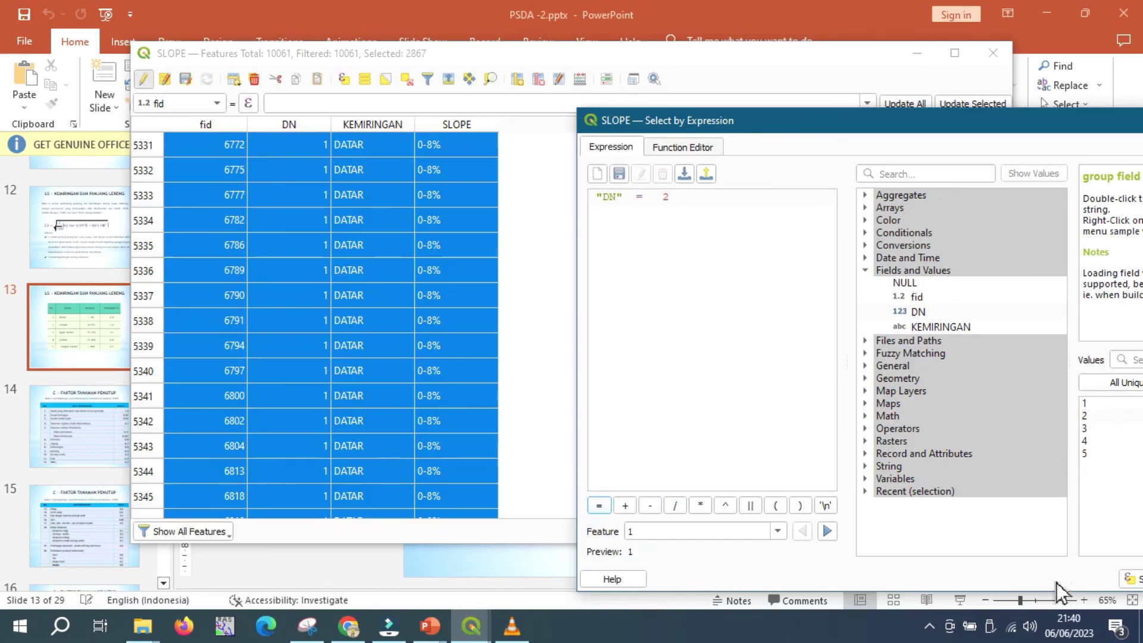
{"action": "left_click", "coordinate": [1129, 584]}
{"action": "left_click", "coordinate": [196, 531]}
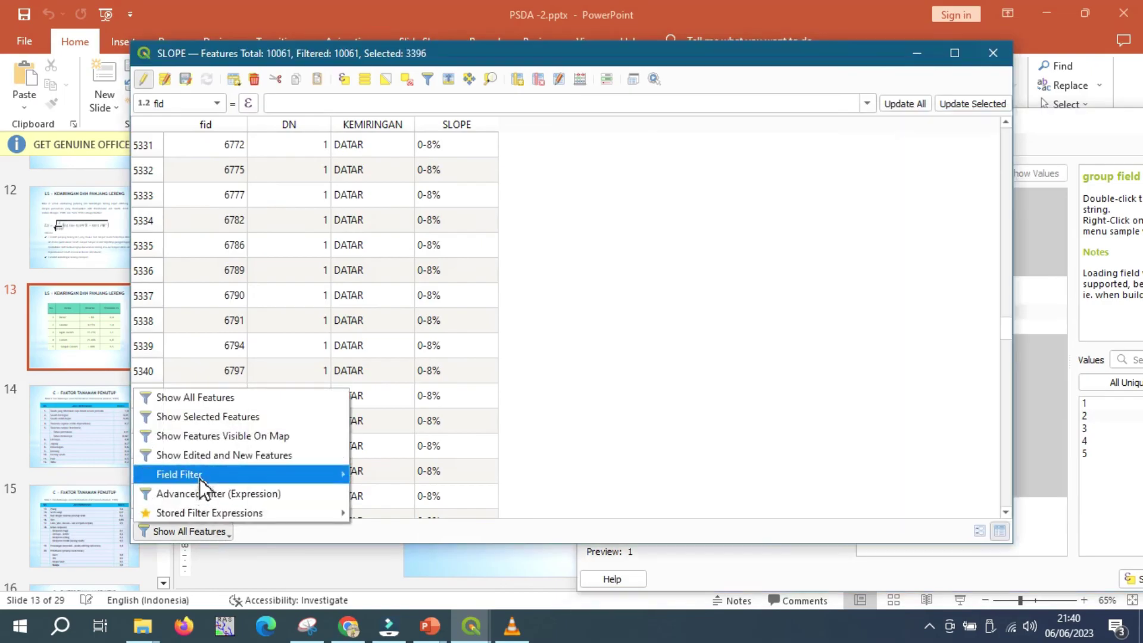
{"action": "left_click", "coordinate": [205, 417]}
Update the existing SLOPE field of the selected DN 2 features to '8-15%' with the Field Calculator.
{"action": "left_click", "coordinate": [580, 80]}
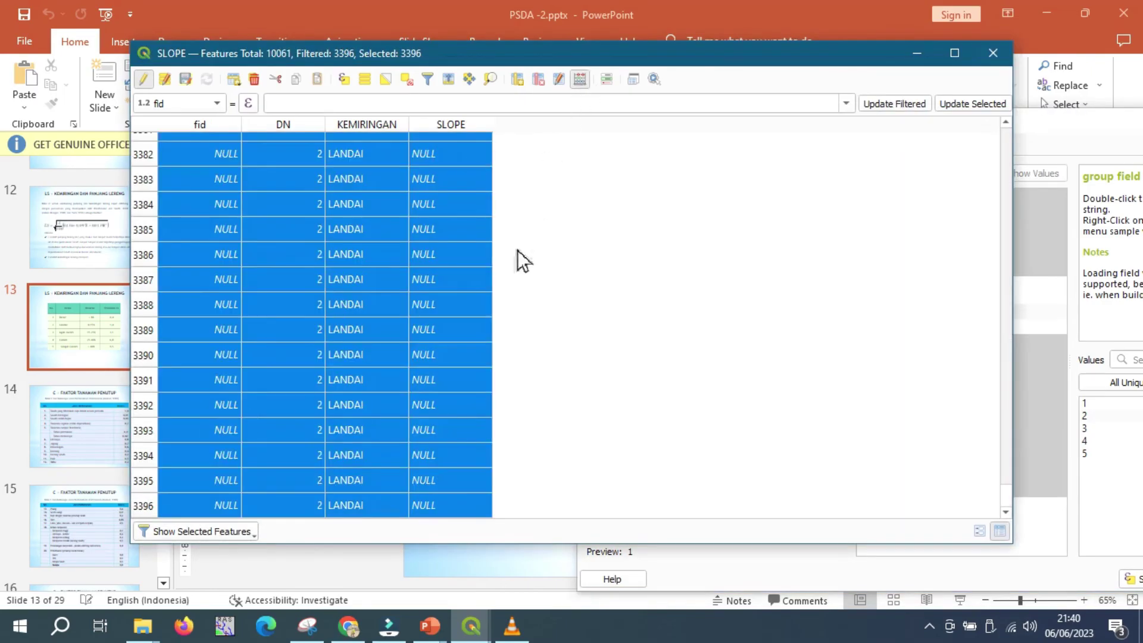
{"action": "left_click", "coordinate": [693, 178]}
{"action": "left_click", "coordinate": [728, 232]}
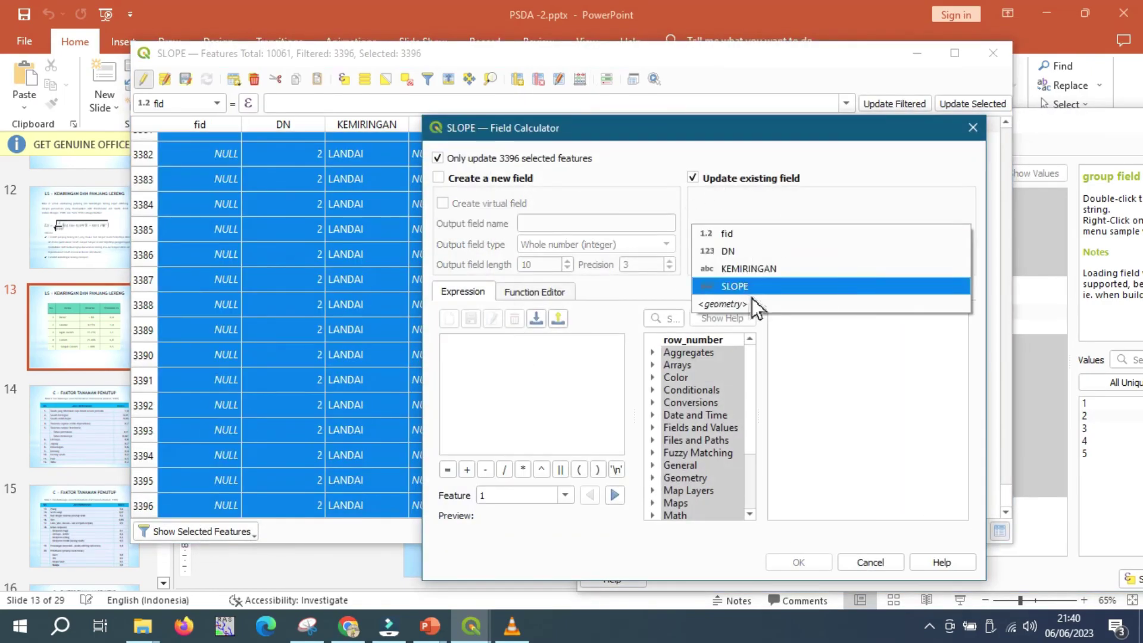
{"action": "left_click", "coordinate": [750, 290]}
{"action": "type", "text": "'8-15"}
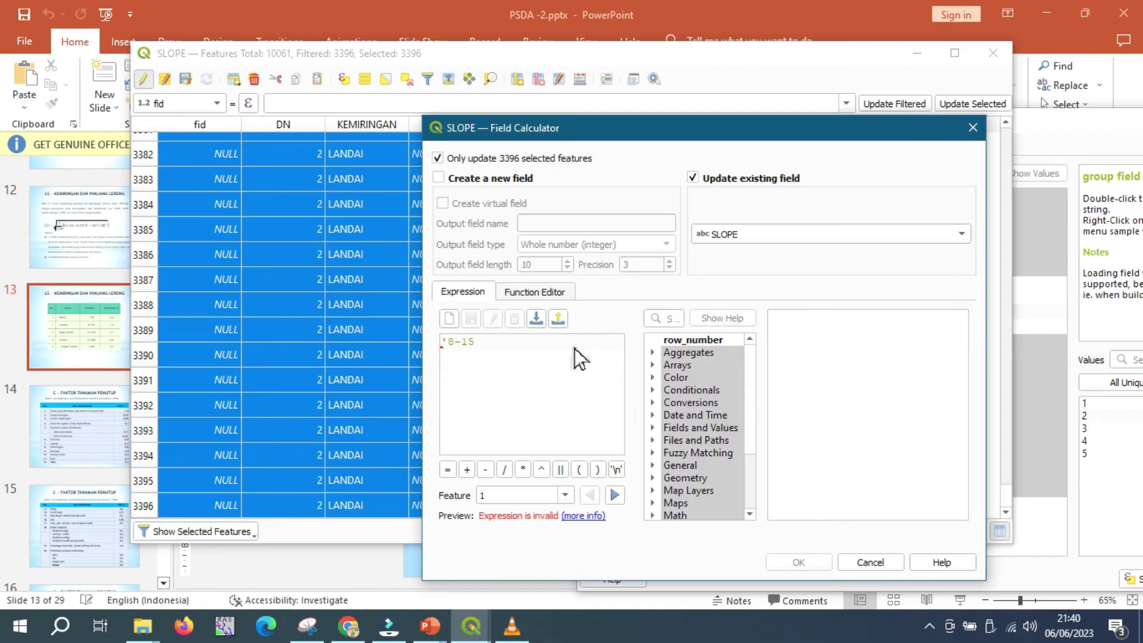
{"action": "type", "text": "%'"}
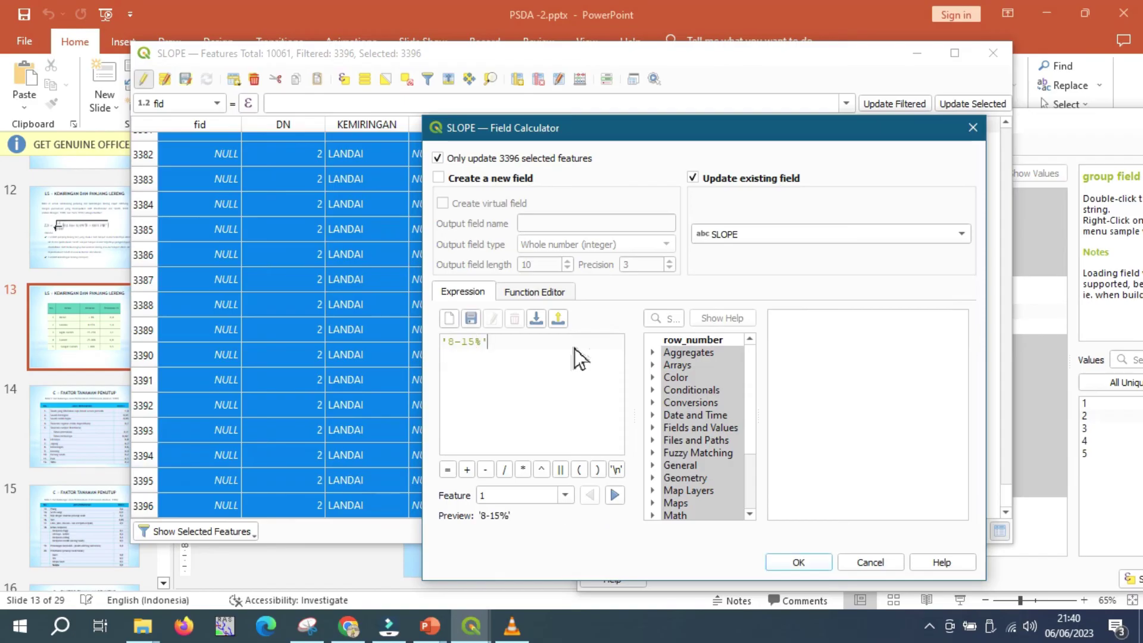
{"action": "left_click", "coordinate": [792, 563]}
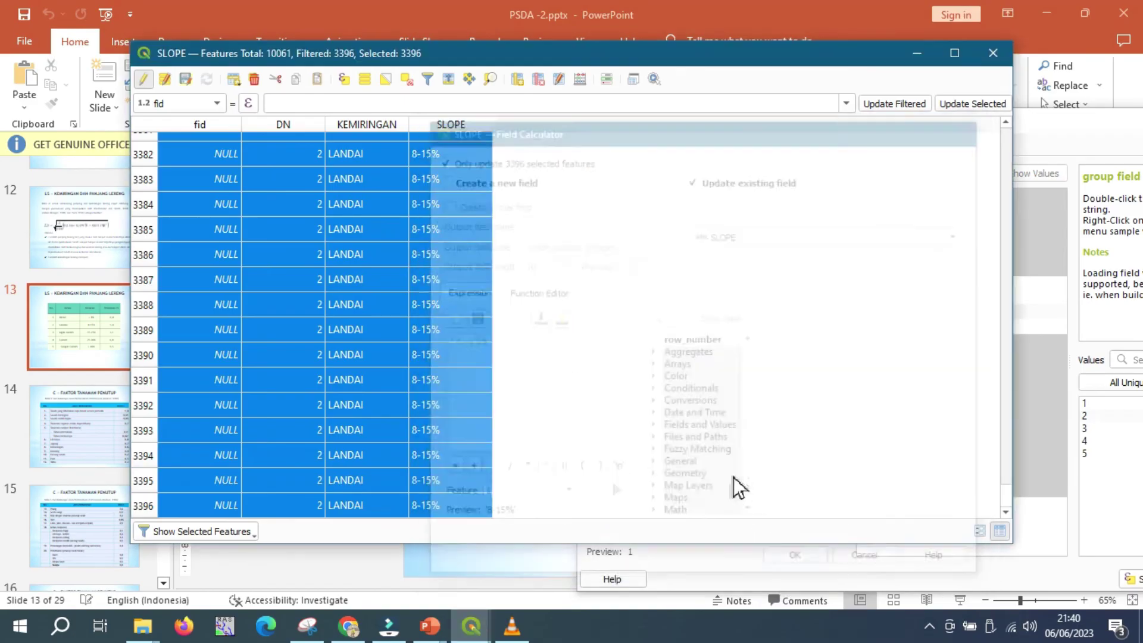
Change the selection expression to "DN" = 3 and select the matching SLOPE features.
{"action": "left_click", "coordinate": [1110, 439]}
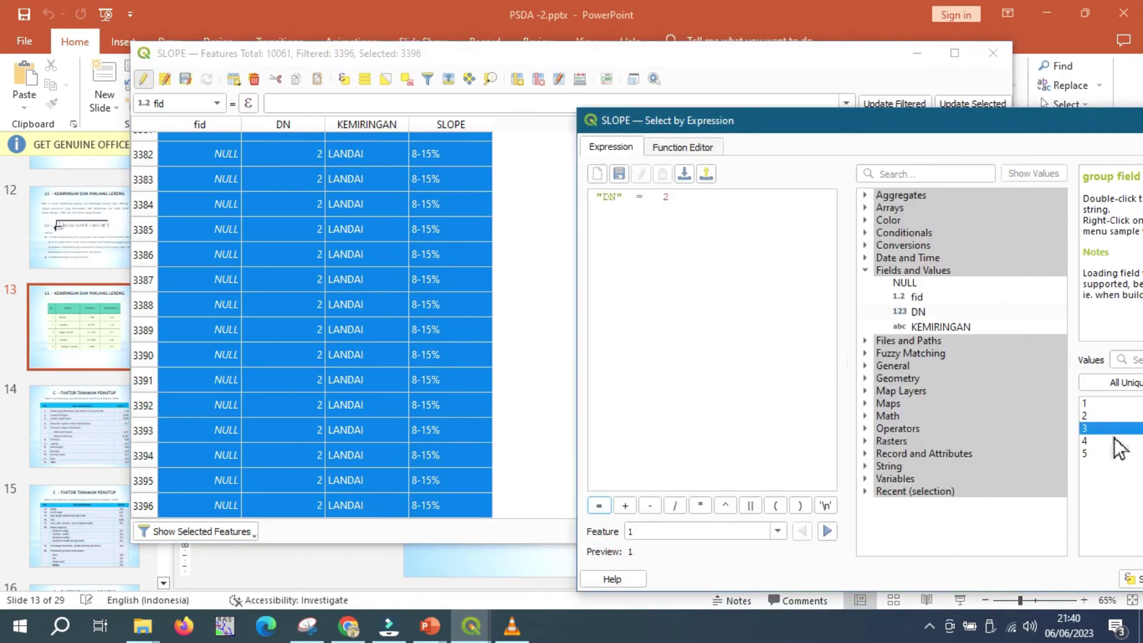
{"action": "key", "text": "BackSpace"}
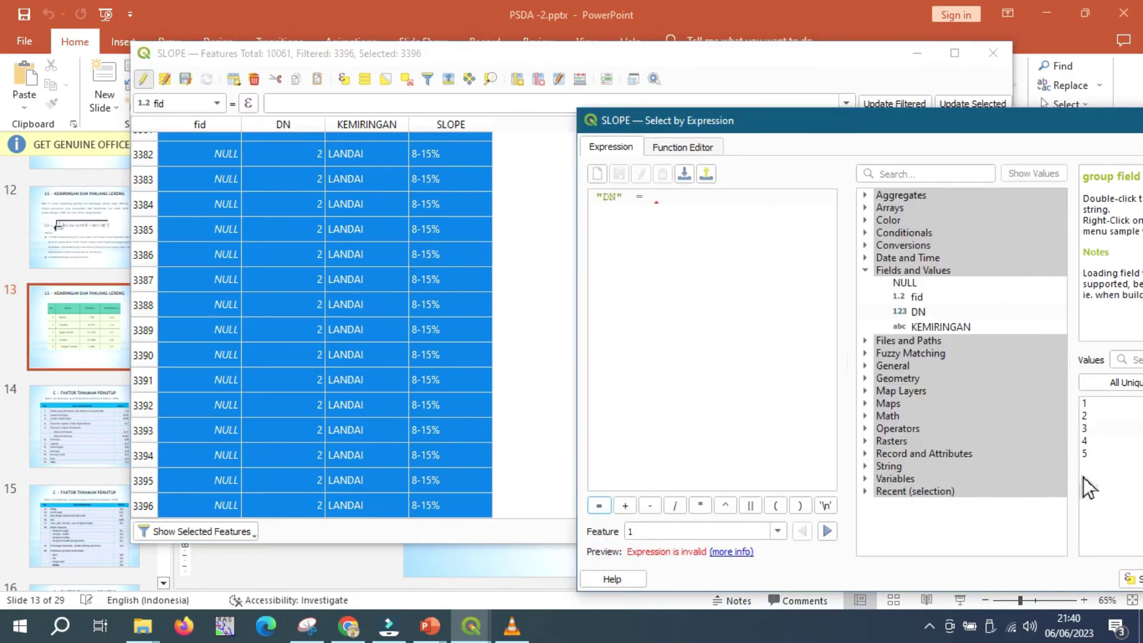
{"action": "double_click", "coordinate": [1085, 428]}
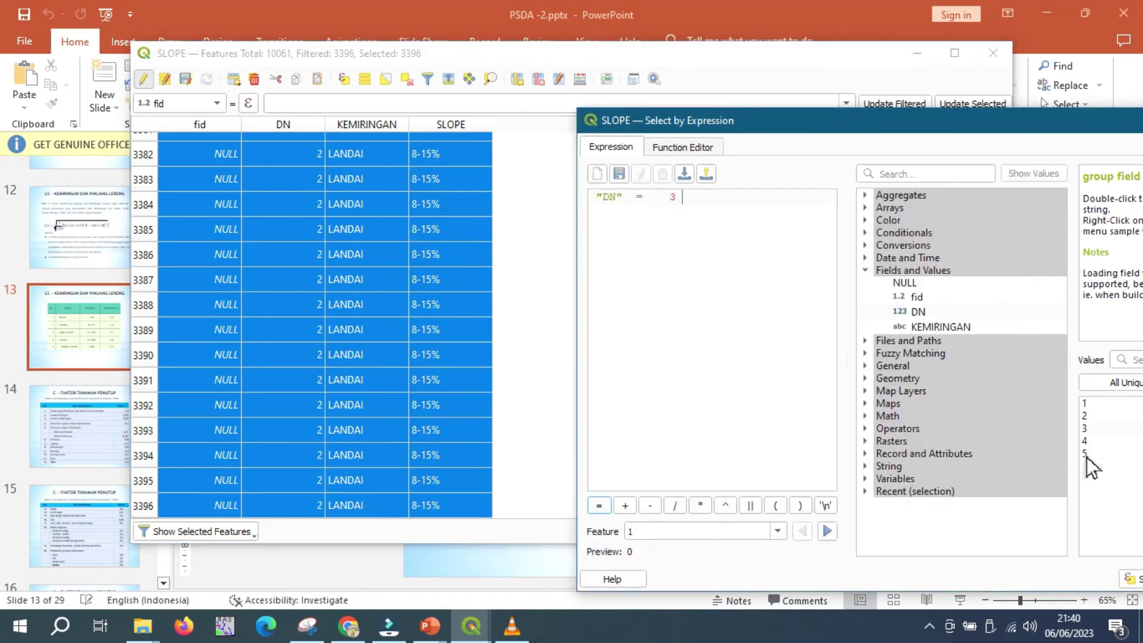
{"action": "left_click", "coordinate": [1131, 580]}
Update the existing SLOPE field of the selected DN 3 features to '15-25%' with the Field Calculator.
{"action": "left_click", "coordinate": [580, 78]}
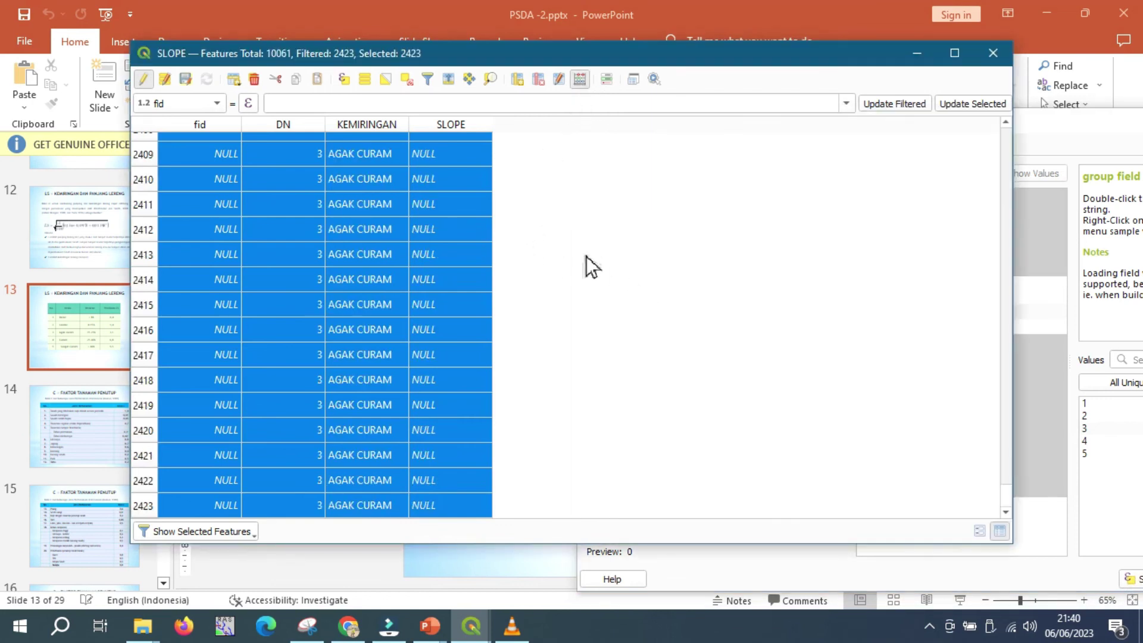
{"action": "left_click", "coordinate": [721, 179]}
{"action": "left_click", "coordinate": [733, 234]}
{"action": "left_click", "coordinate": [738, 287]}
{"action": "left_click", "coordinate": [517, 377]}
{"action": "type", "text": "'"}
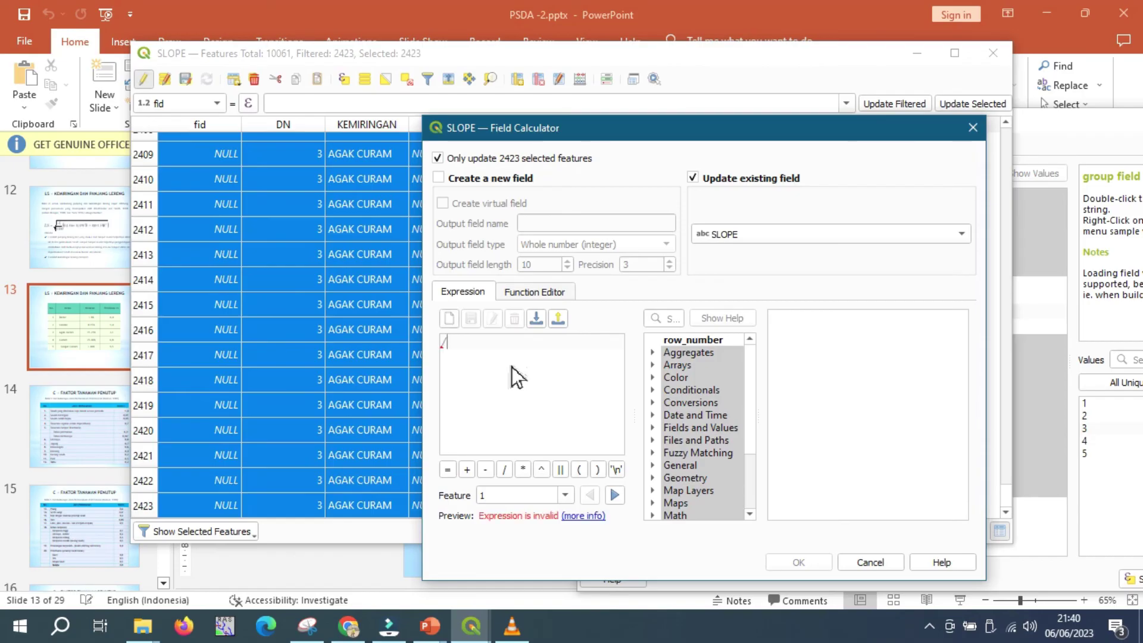
{"action": "type", "text": "15-25%'"}
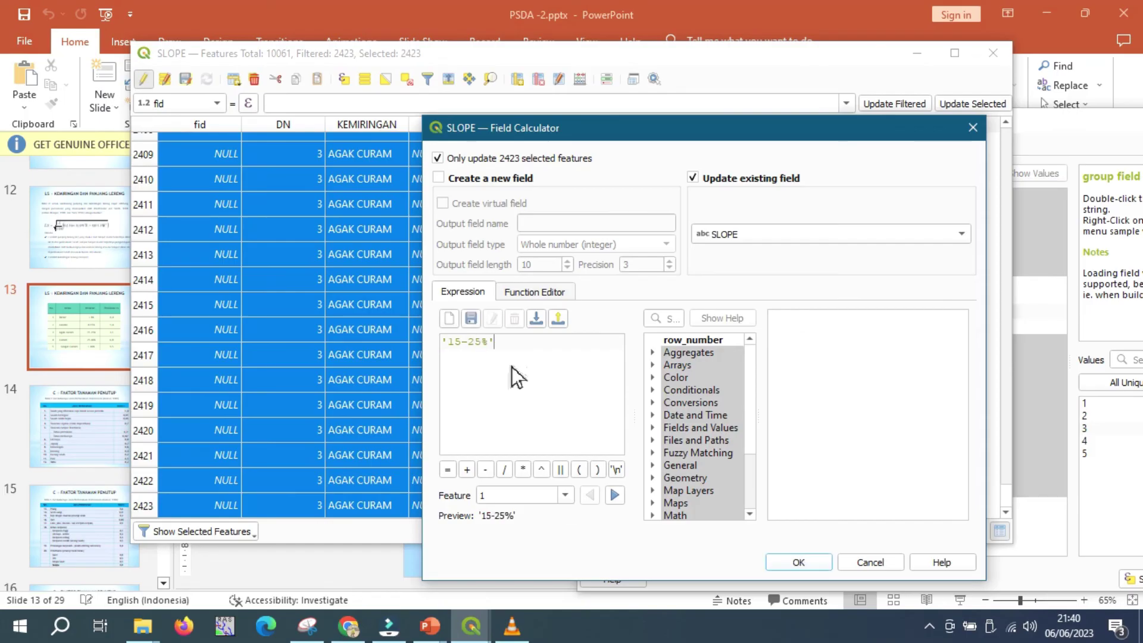
{"action": "left_click", "coordinate": [798, 562]}
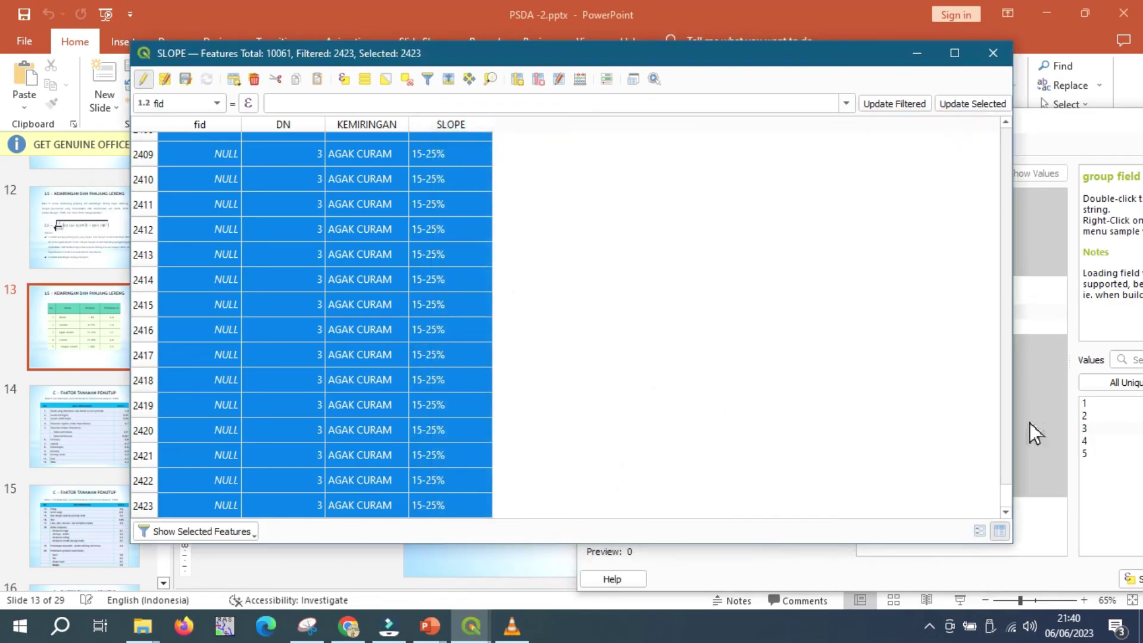
Change the selection expression to "DN" = 4 and select the matching SLOPE features.
{"action": "left_click", "coordinate": [1100, 474]}
{"action": "left_click", "coordinate": [700, 219]}
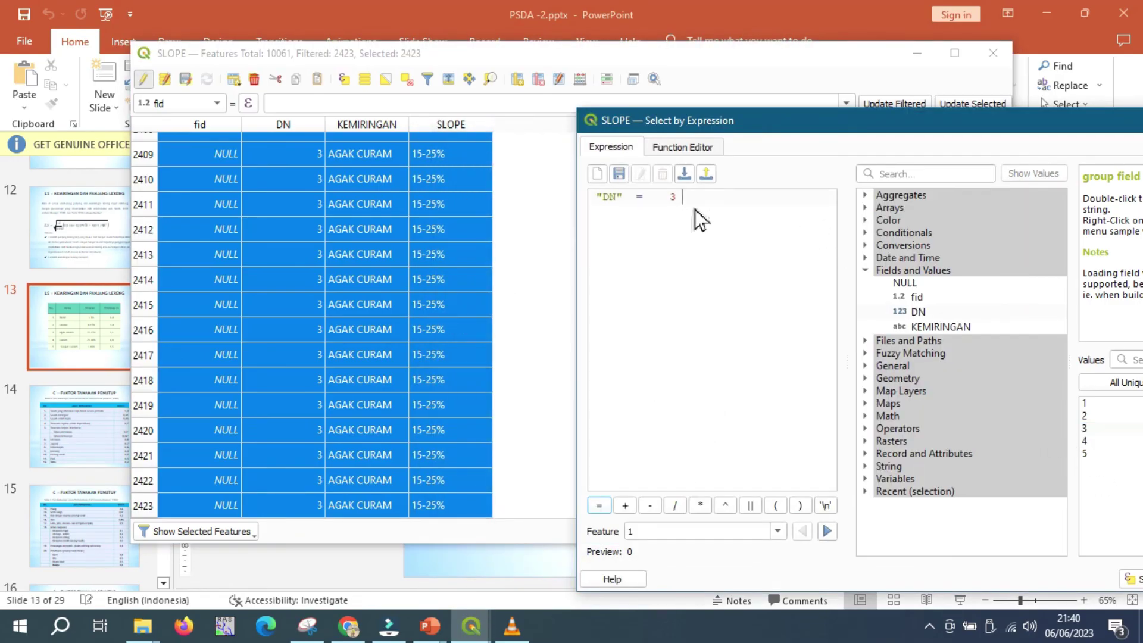
{"action": "key", "text": "BackSpace"}
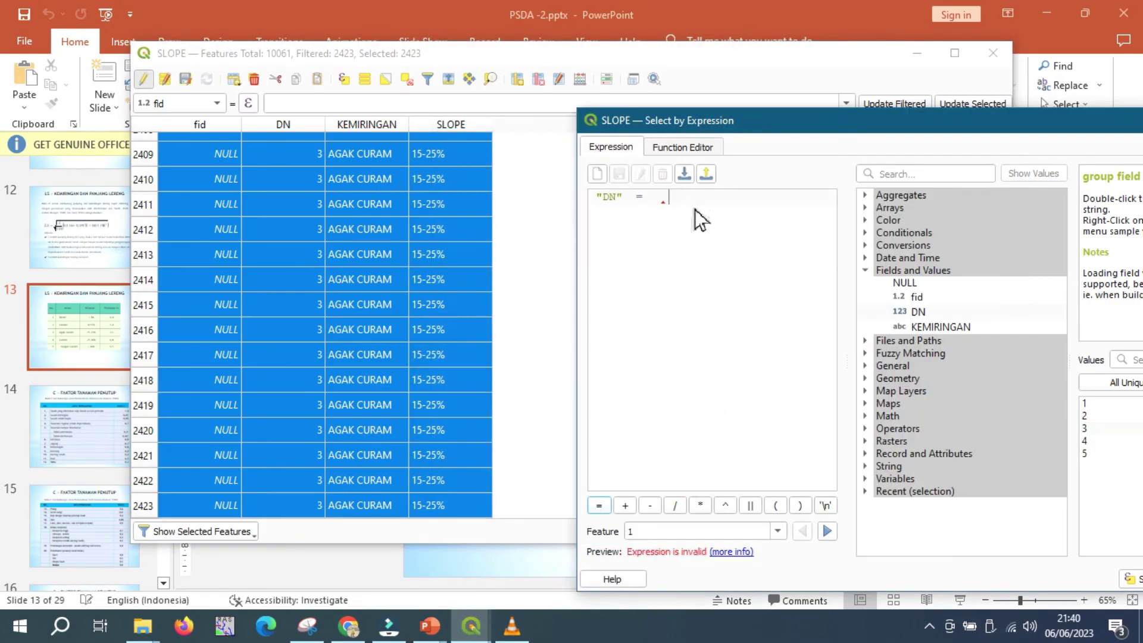
{"action": "double_click", "coordinate": [1085, 441]}
{"action": "left_click", "coordinate": [1131, 578]}
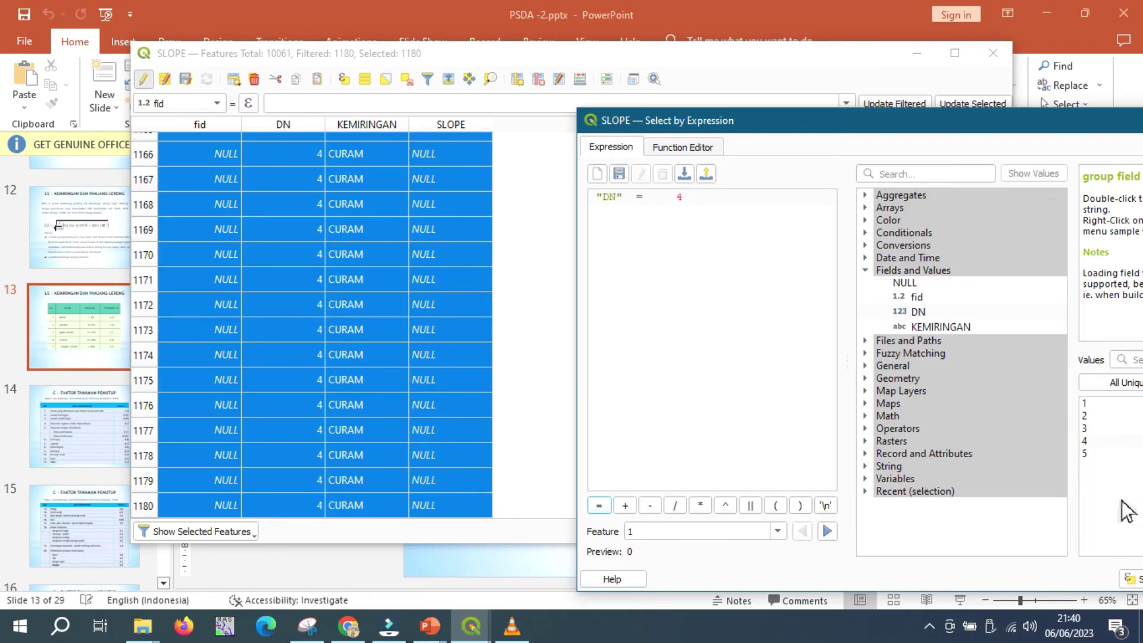
Update the existing SLOPE field of the selected DN 4 features to '25-40%' with the Field Calculator.
{"action": "left_click", "coordinate": [580, 78]}
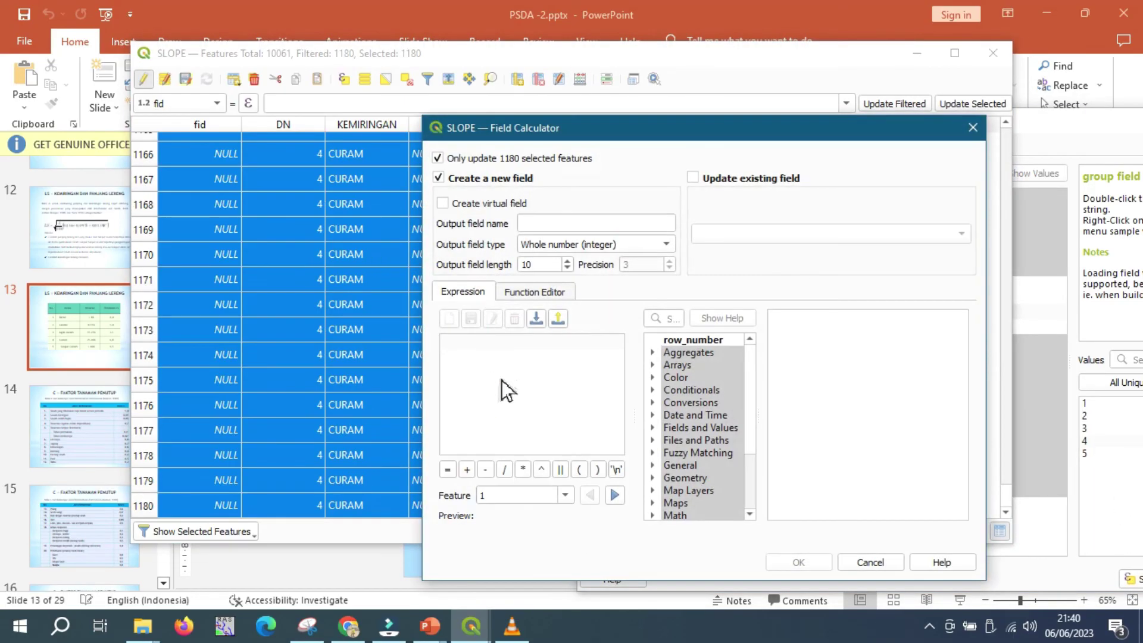
{"action": "type", "text": "'"}
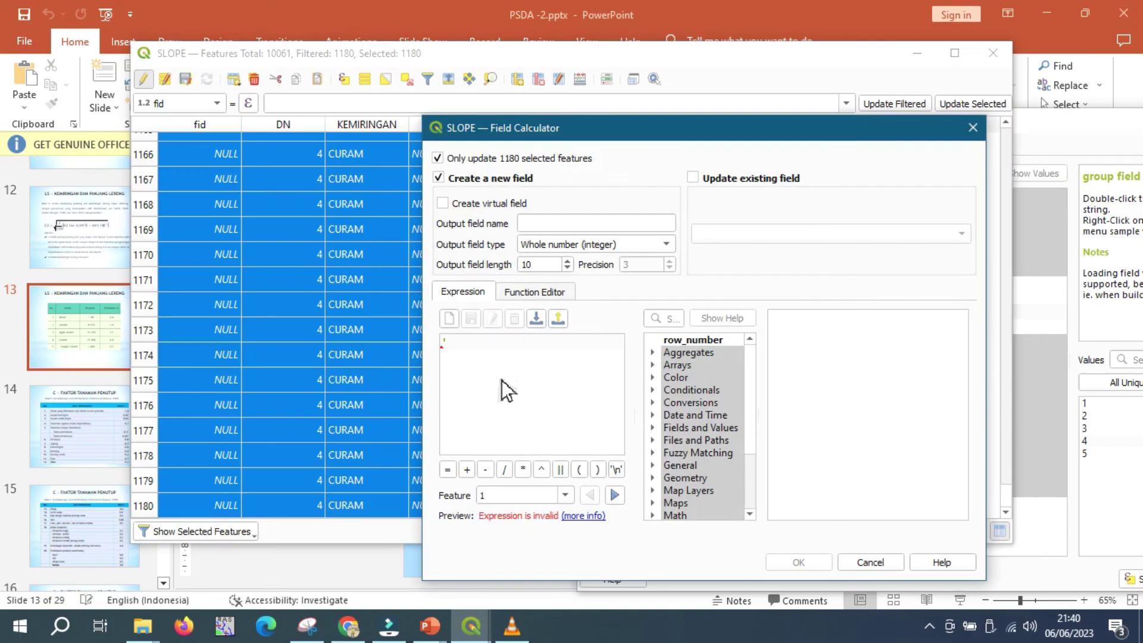
{"action": "type", "text": "25-40%'"}
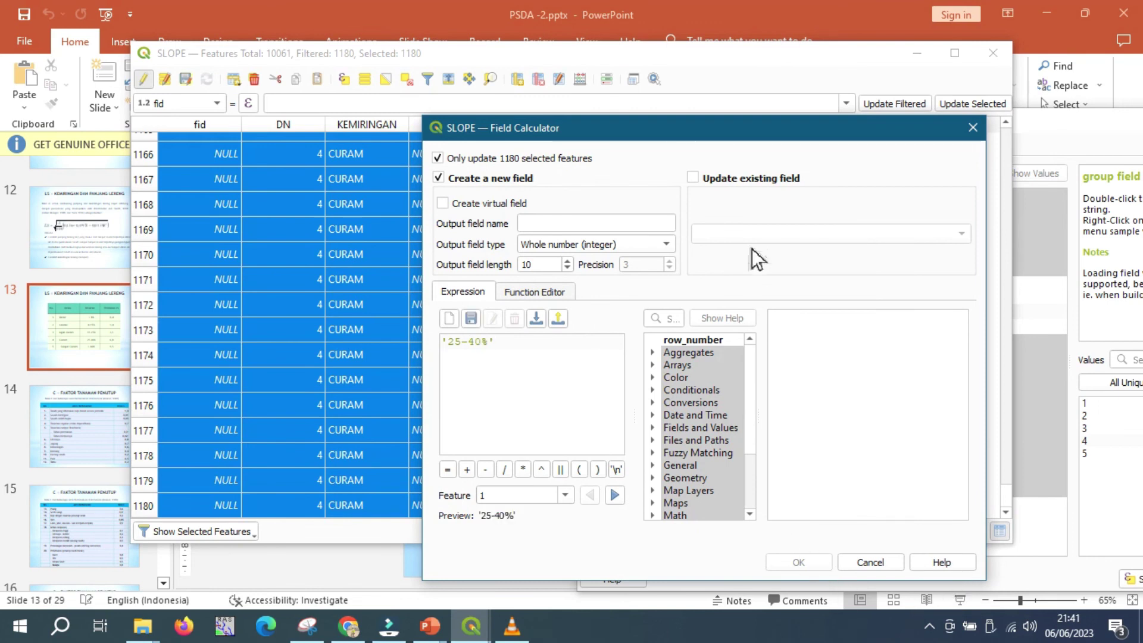
{"action": "left_click", "coordinate": [692, 179]}
{"action": "left_click", "coordinate": [762, 233]}
{"action": "left_click", "coordinate": [765, 287]}
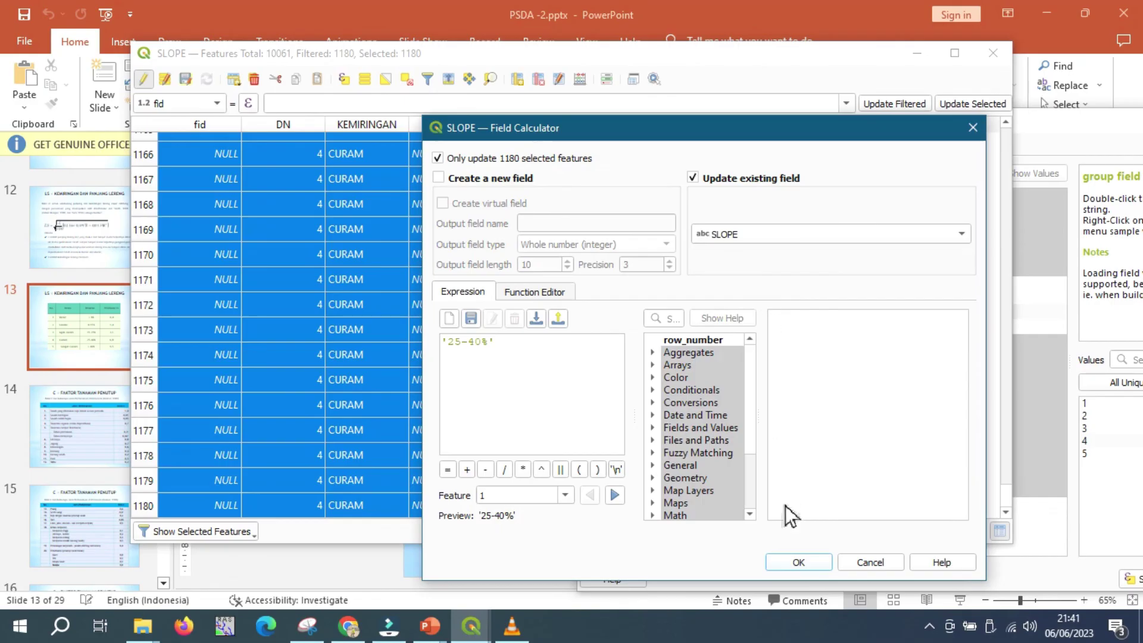
{"action": "key", "text": "Return"}
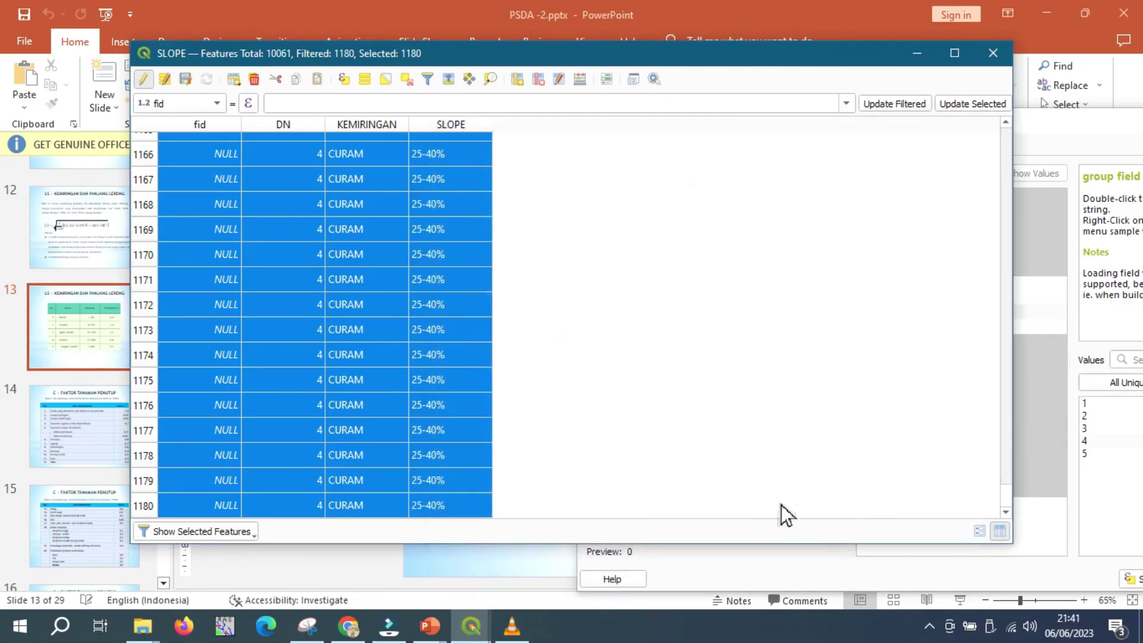
Change the selection expression to "DN" = 5 and select the matching SLOPE features.
{"action": "left_click", "coordinate": [1085, 456]}
{"action": "key", "text": "BackSpace"}
{"action": "type", "text": "5"}
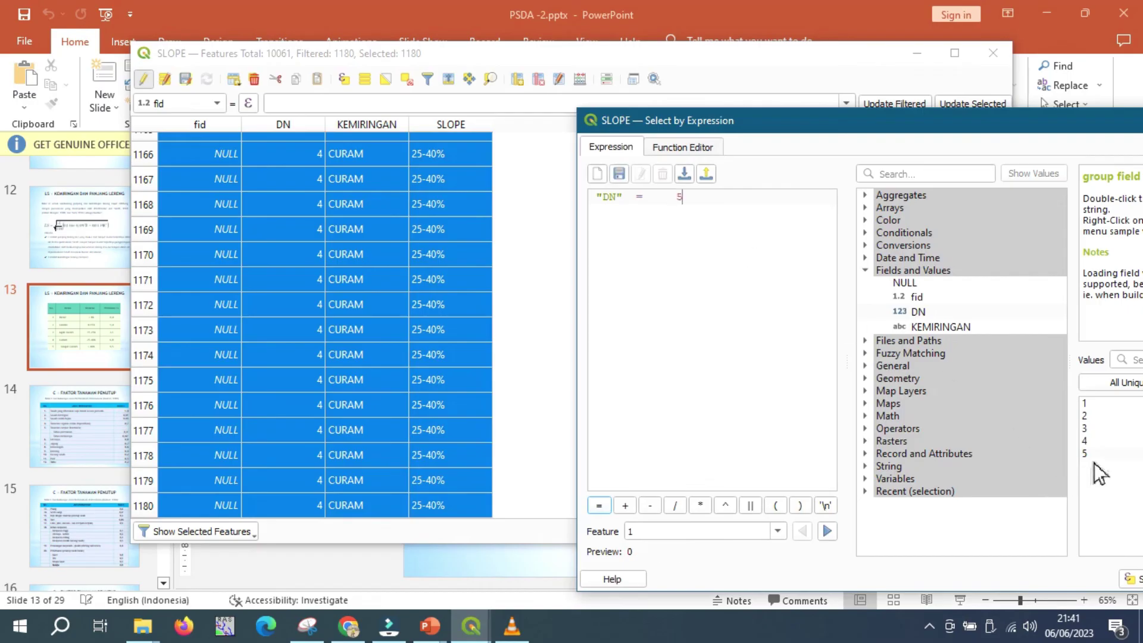
{"action": "type", "text": " 5"}
{"action": "left_click", "coordinate": [1130, 581]}
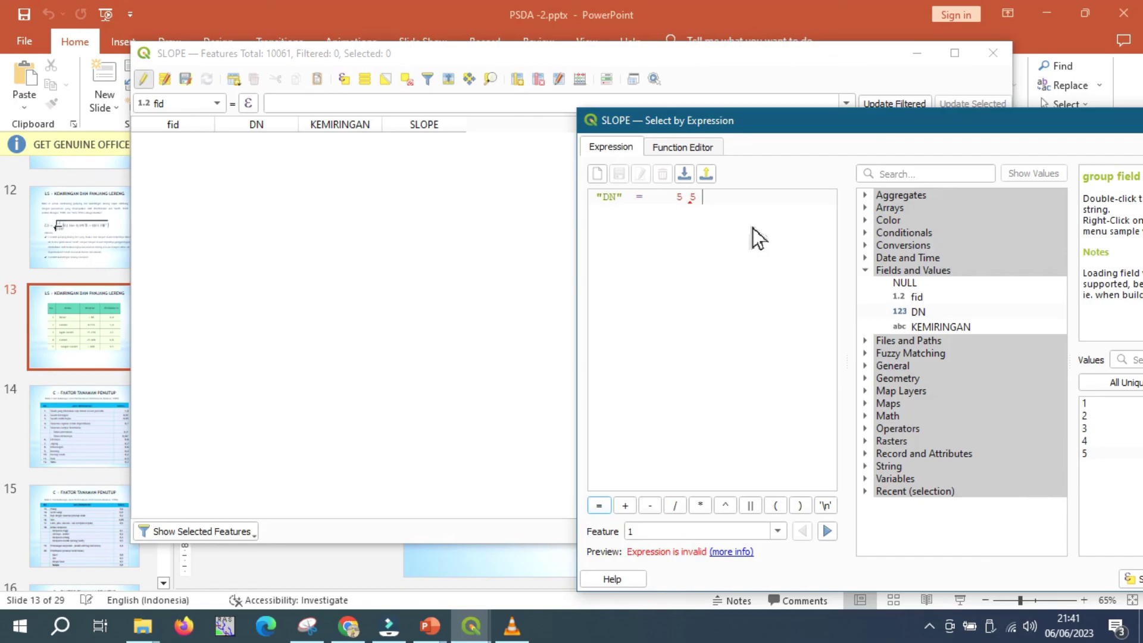
{"action": "key", "text": "BackSpace"}
{"action": "key", "text": "BackSpace"}
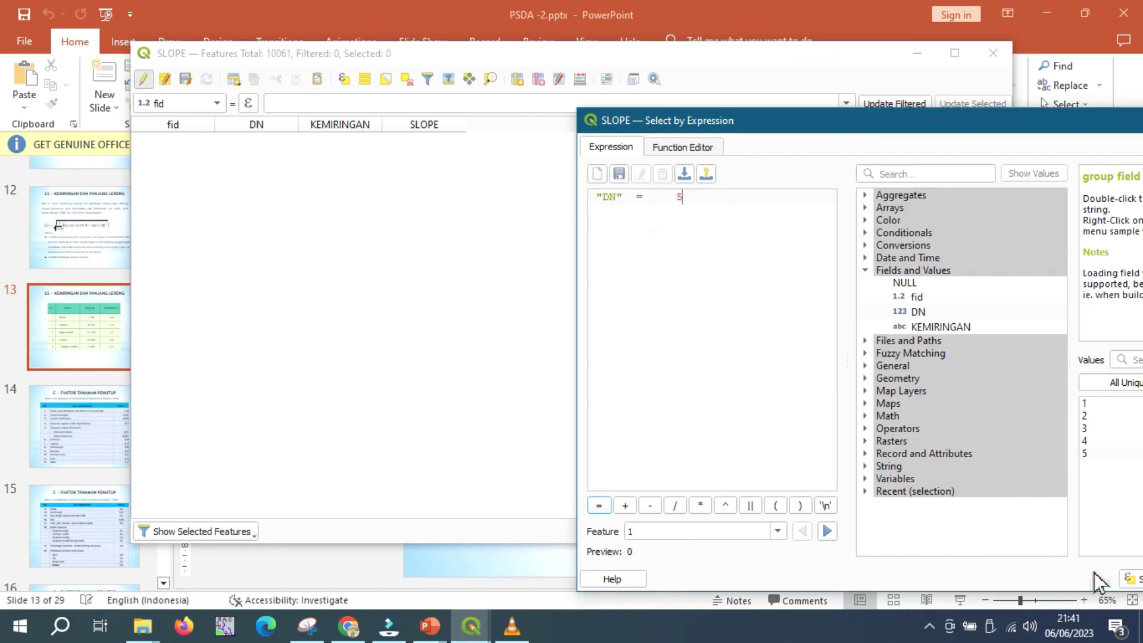
{"action": "left_click", "coordinate": [1132, 579]}
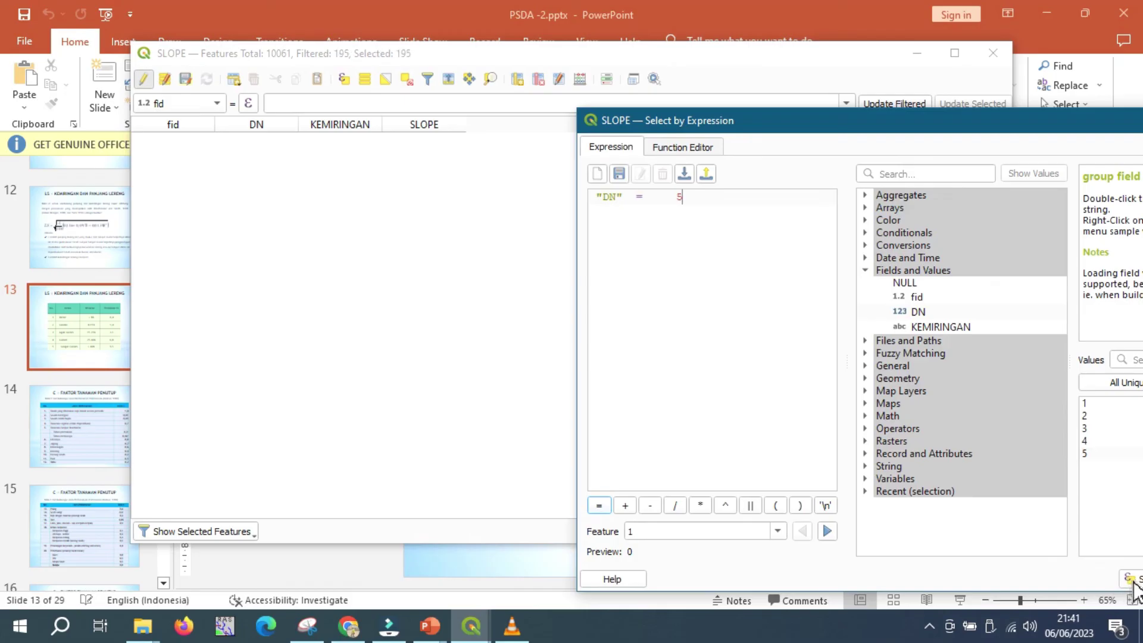
Update the existing SLOPE field of the selected DN 5 features to '>40%' with the Field Calculator.
{"action": "left_click", "coordinate": [522, 233]}
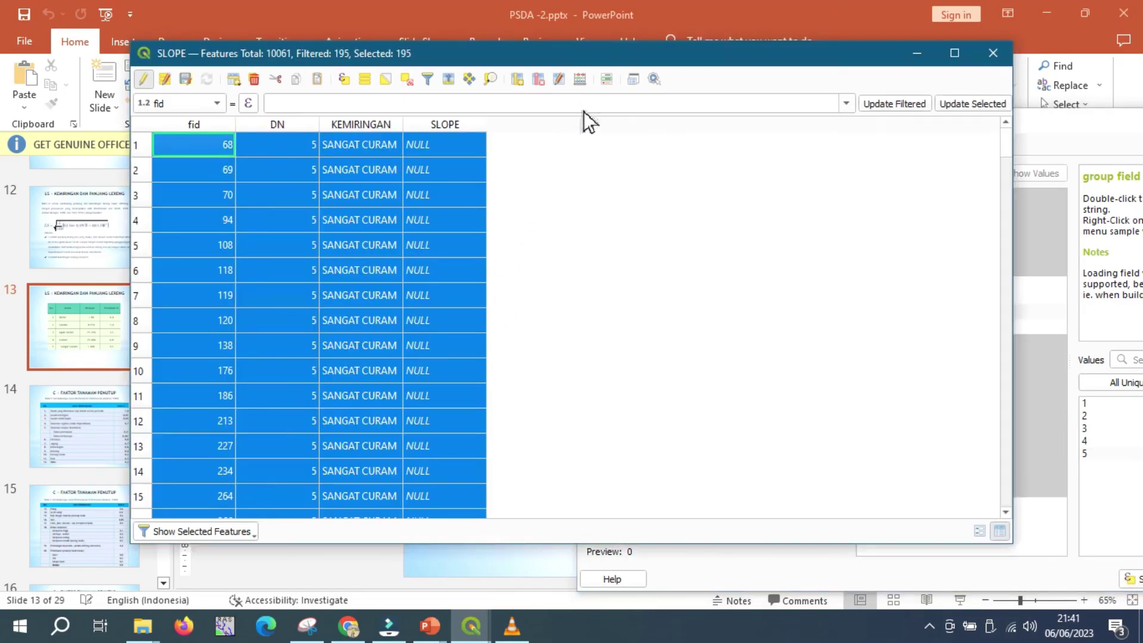
{"action": "key", "text": "ctrl+i"}
{"action": "left_click", "coordinate": [732, 178]}
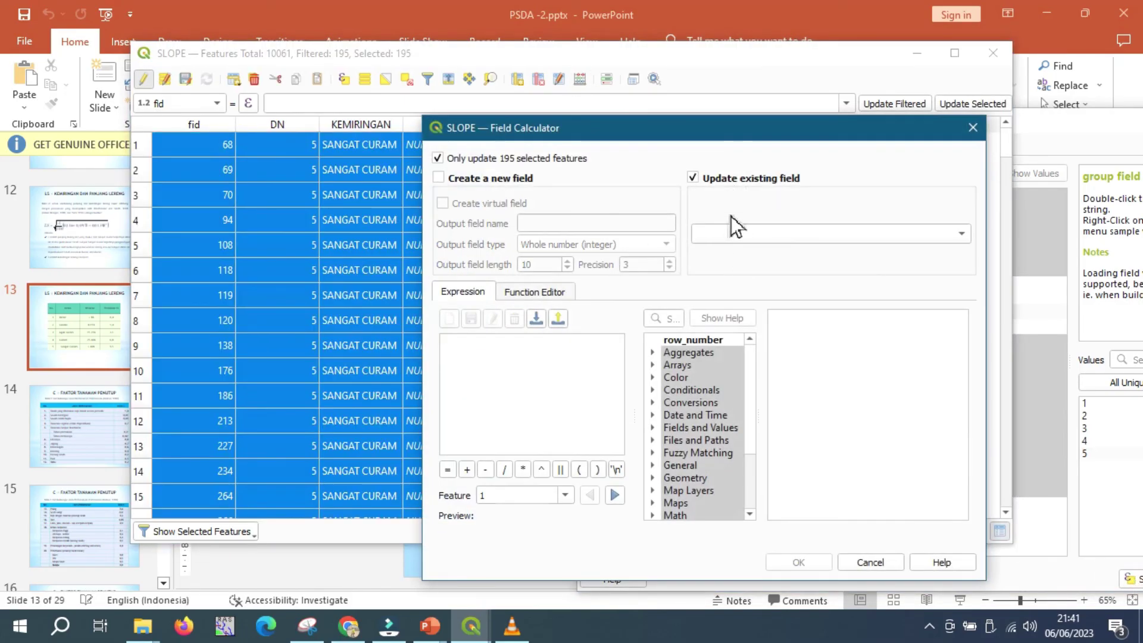
{"action": "left_click", "coordinate": [733, 233]}
{"action": "left_click", "coordinate": [742, 287]}
{"action": "left_click", "coordinate": [513, 360]}
{"action": "type", "text": "'"}
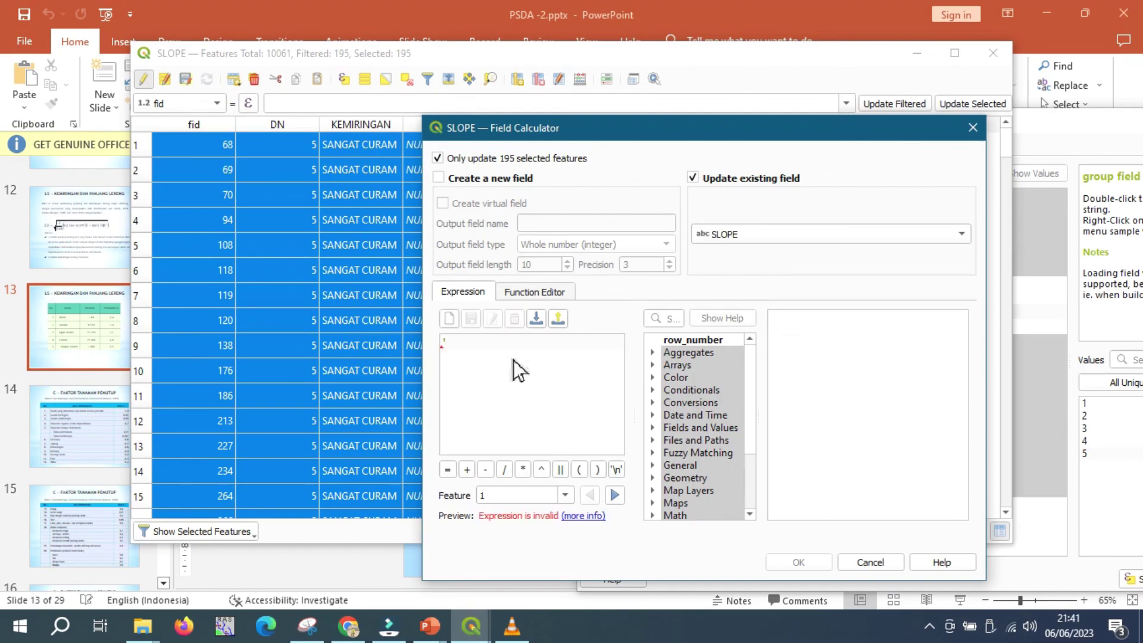
{"action": "type", "text": ">40%'"}
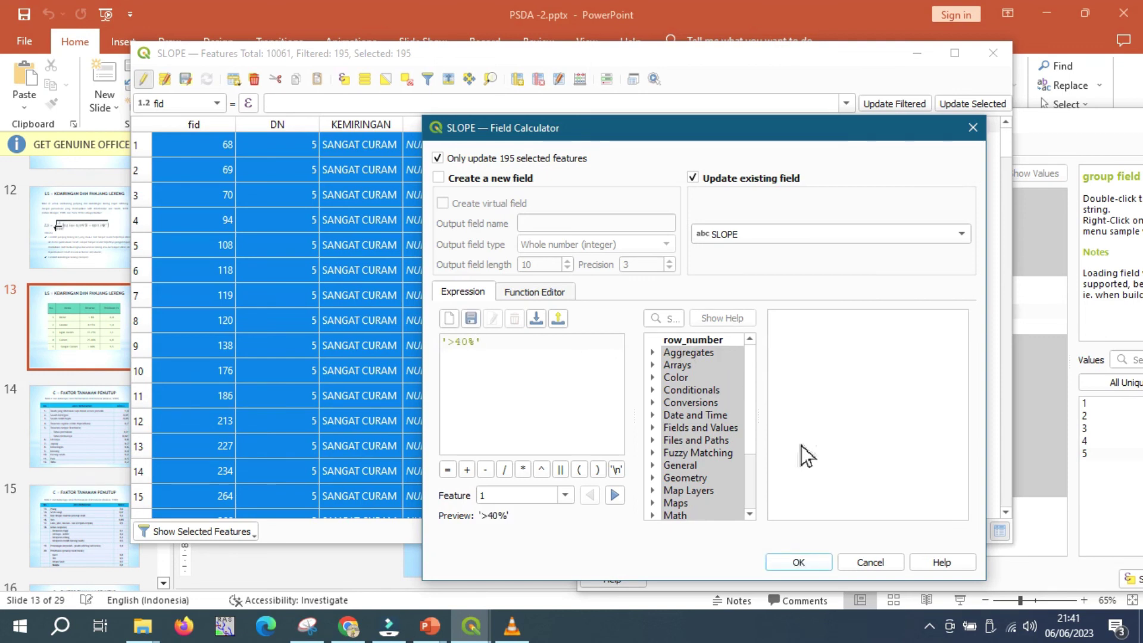
{"action": "left_click", "coordinate": [807, 566]}
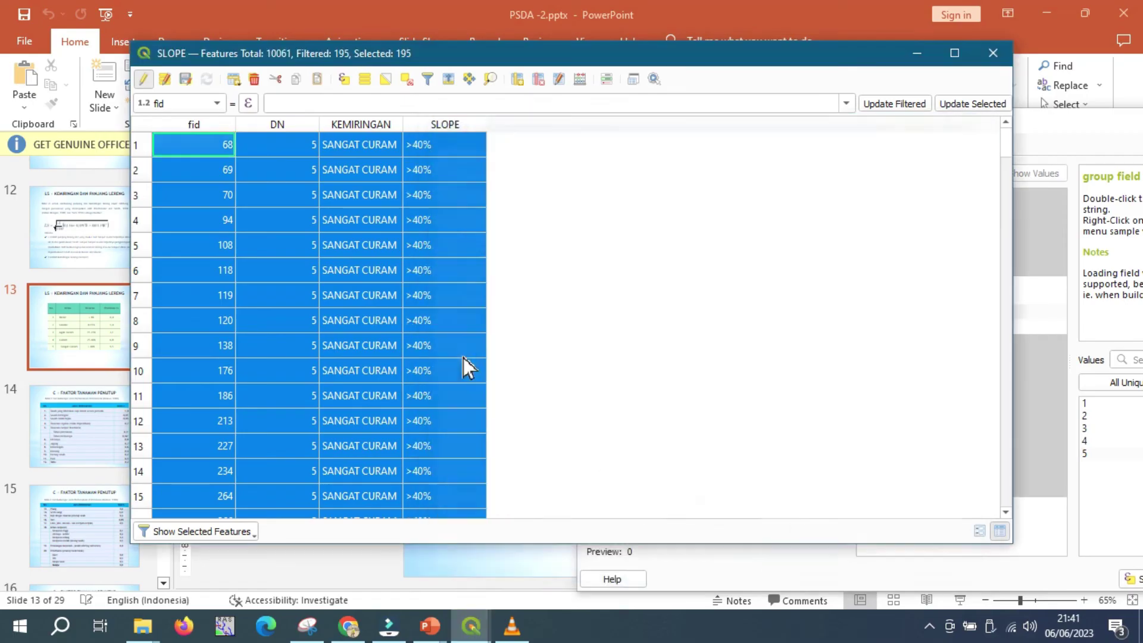
Show all features in the SLOPE attribute table, stop editing and save the layer changes.
{"action": "left_click", "coordinate": [202, 527]}
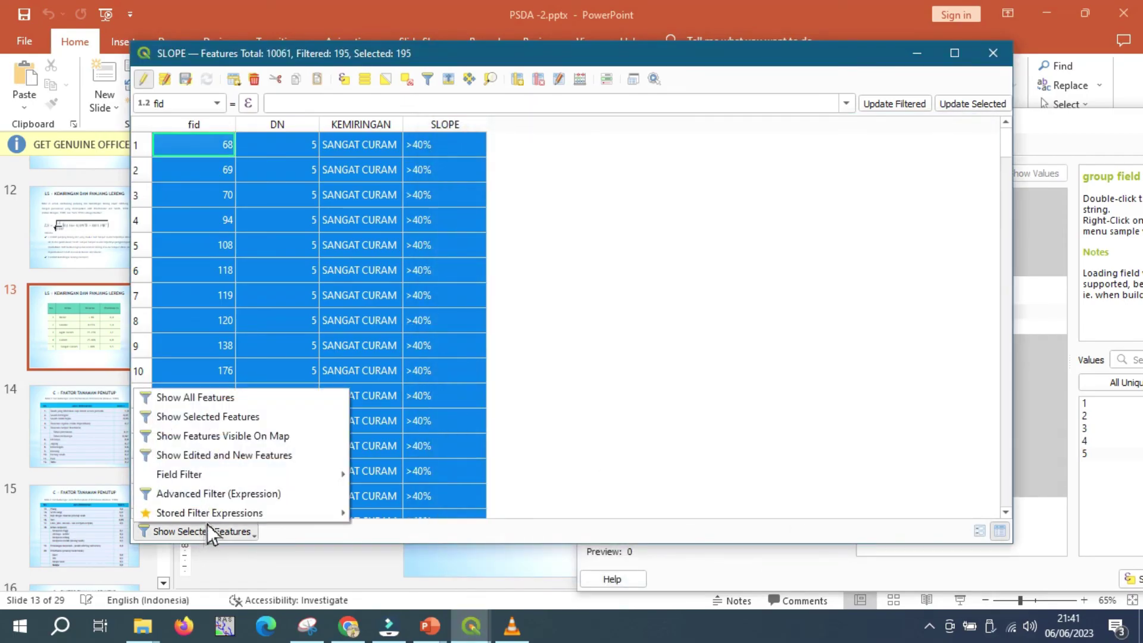
{"action": "key", "text": "Escape"}
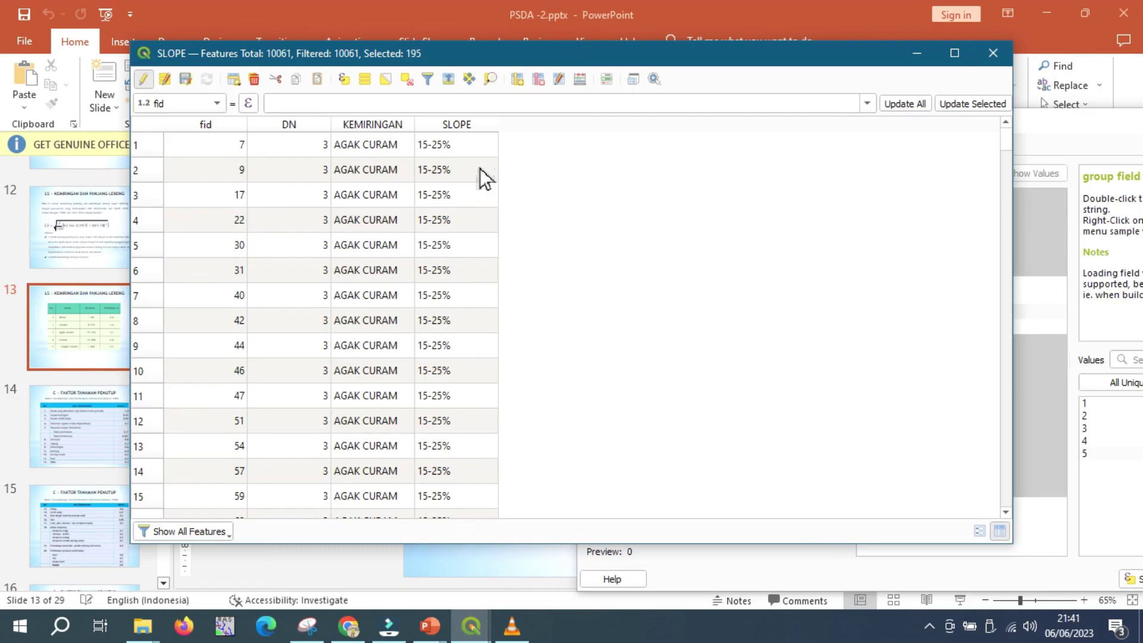
{"action": "left_click", "coordinate": [148, 82]}
{"action": "left_click", "coordinate": [539, 329]}
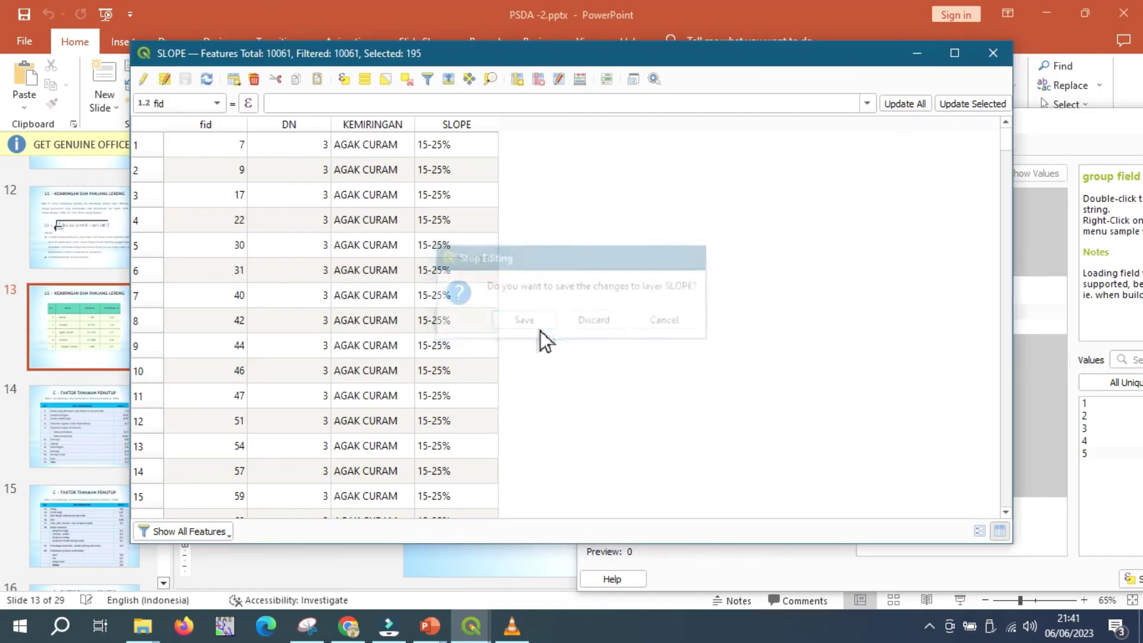
Close the SLOPE attribute table and switch to the QGIS window of the SLOPE project.
{"action": "left_click", "coordinate": [994, 53]}
{"action": "left_click", "coordinate": [471, 626]}
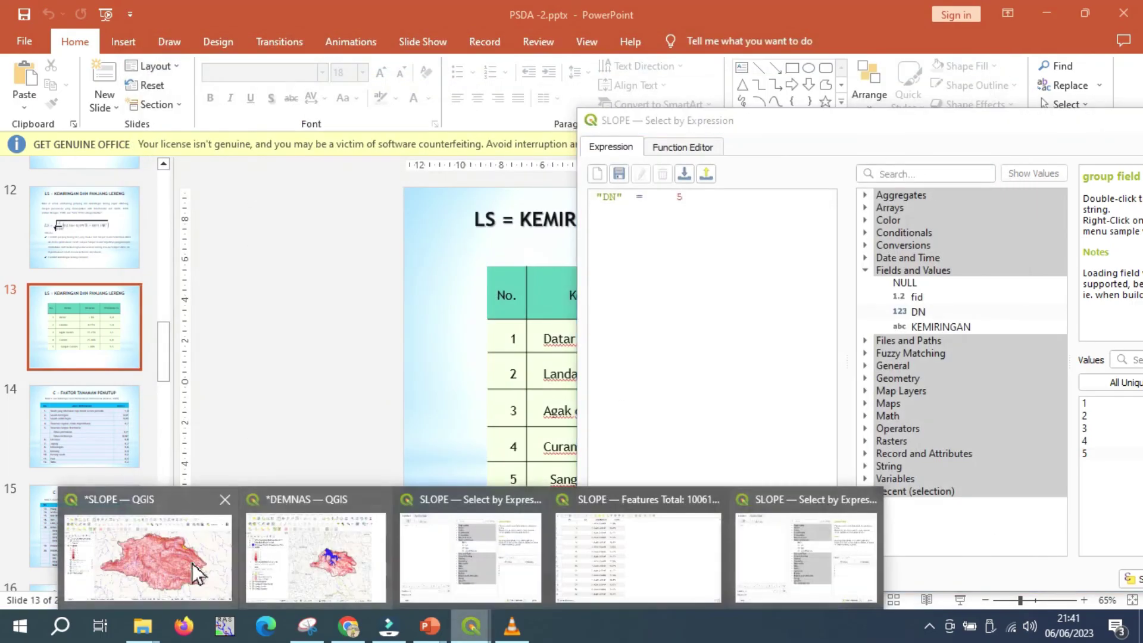
{"action": "left_click", "coordinate": [191, 563]}
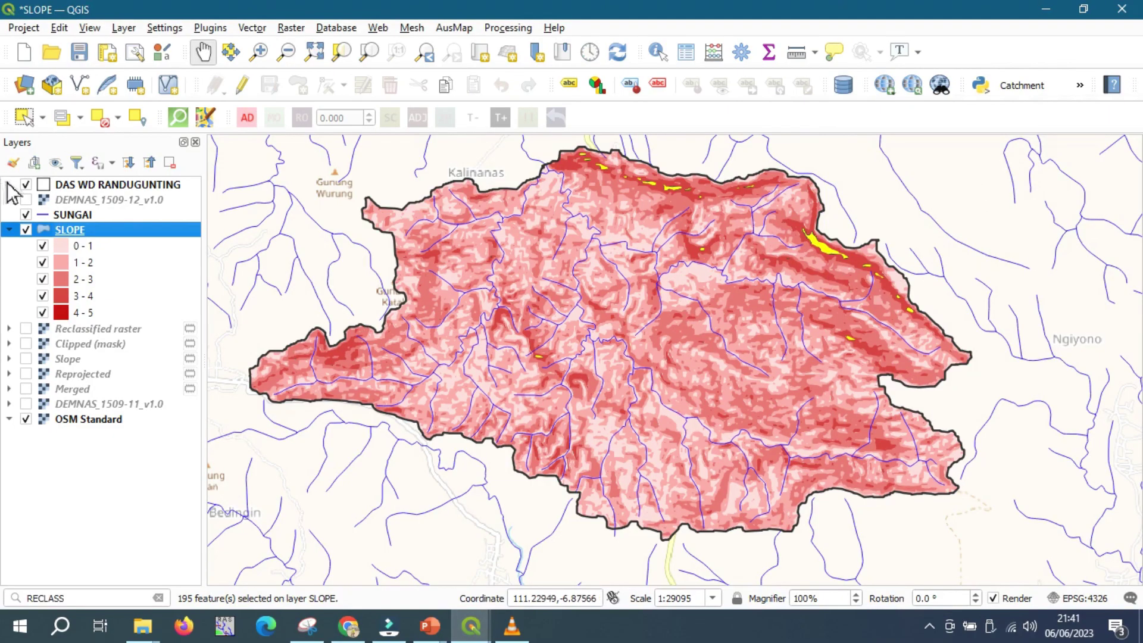
{"action": "right_click", "coordinate": [66, 230]}
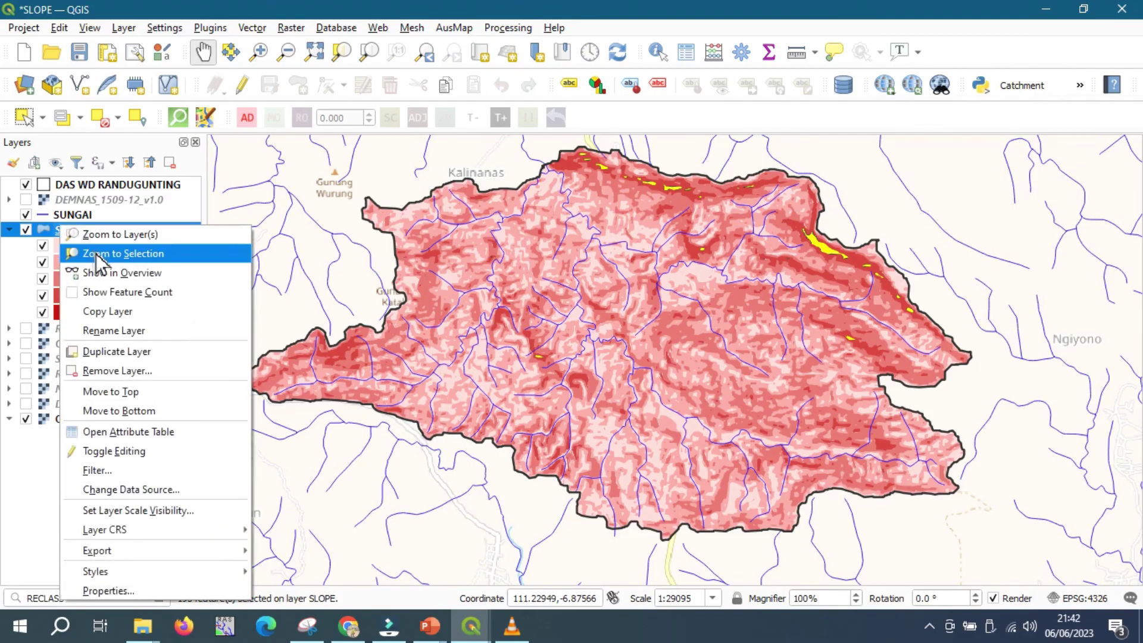
{"action": "left_click", "coordinate": [129, 433]}
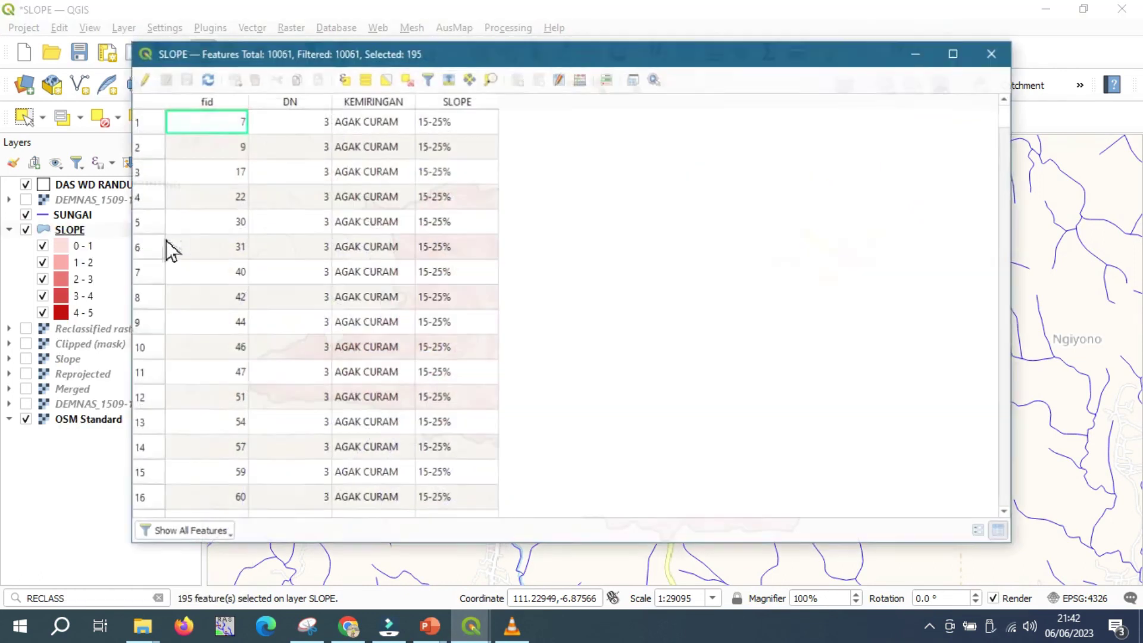
{"action": "left_click", "coordinate": [387, 80]}
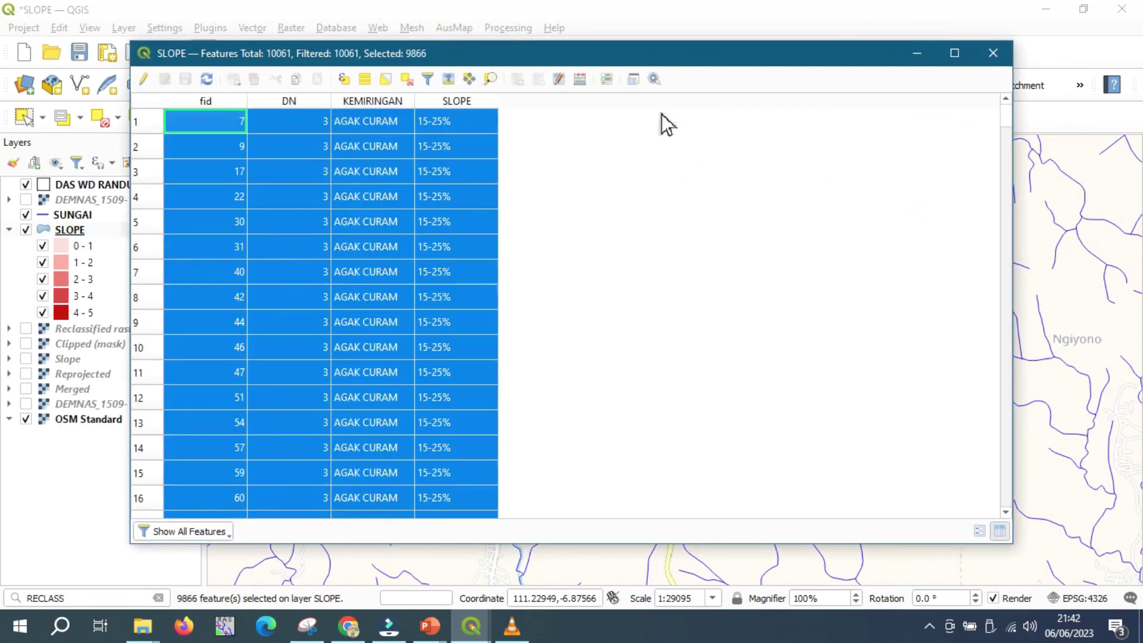
{"action": "left_click", "coordinate": [390, 83]}
{"action": "left_click", "coordinate": [1006, 57]}
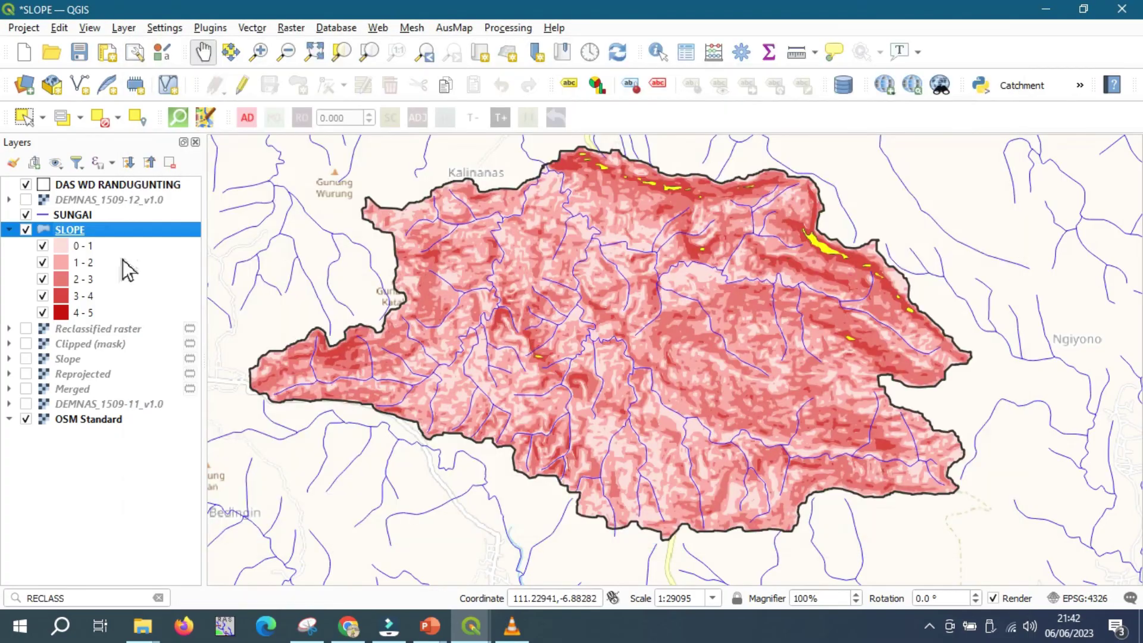
Deselect all features of the SLOPE layer from its attribute table and close the table.
{"action": "right_click", "coordinate": [115, 232]}
{"action": "left_click", "coordinate": [191, 439]}
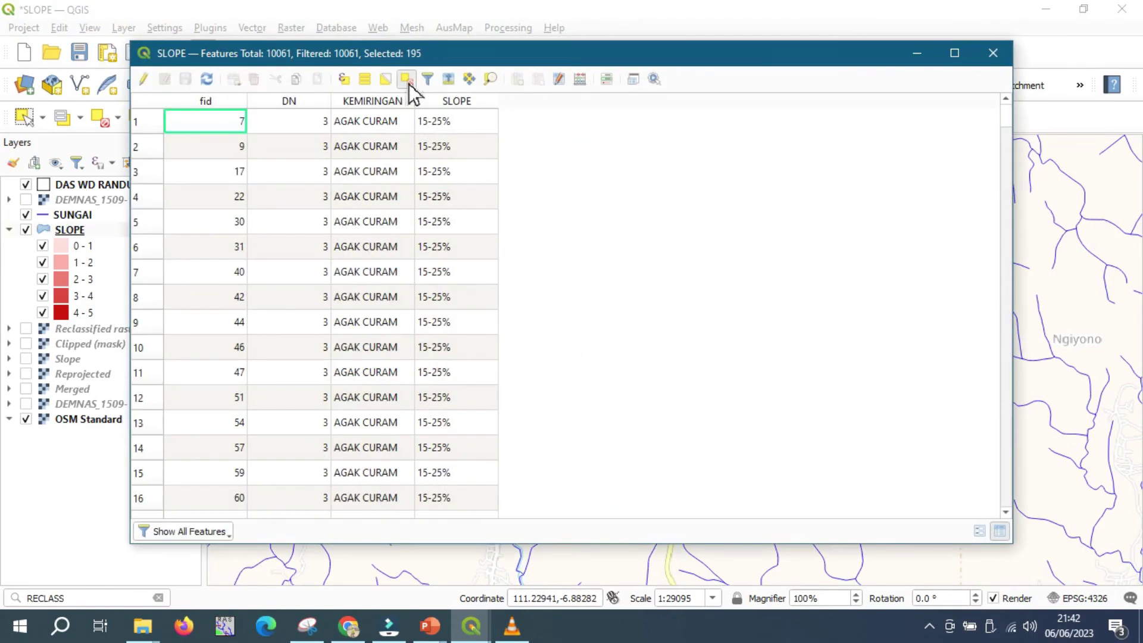
{"action": "left_click", "coordinate": [407, 78]}
{"action": "left_click", "coordinate": [993, 53]}
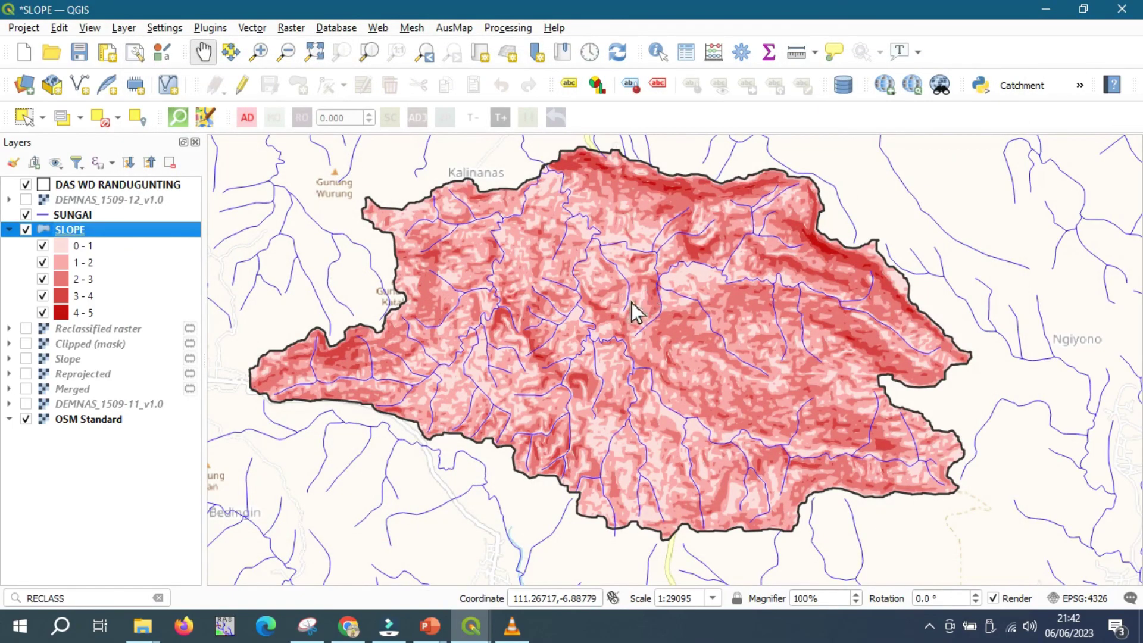
{"action": "left_click_drag", "start_coordinate": [623, 312], "coordinate": [648, 326]}
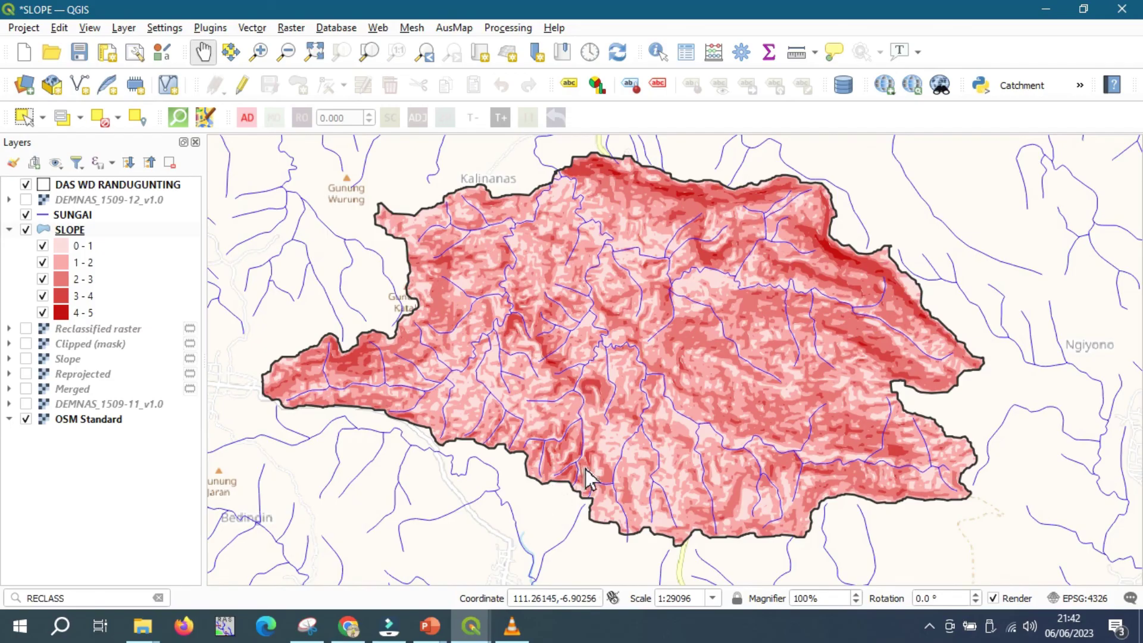
{"action": "left_click", "coordinate": [512, 626]}
{"action": "left_click", "coordinate": [7, 28]}
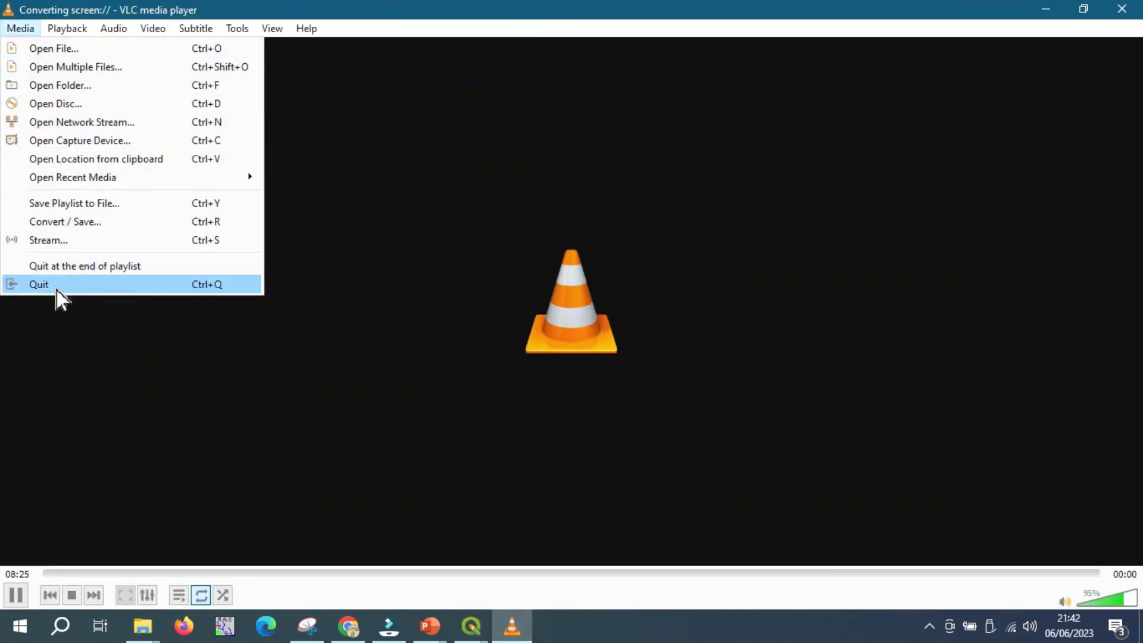